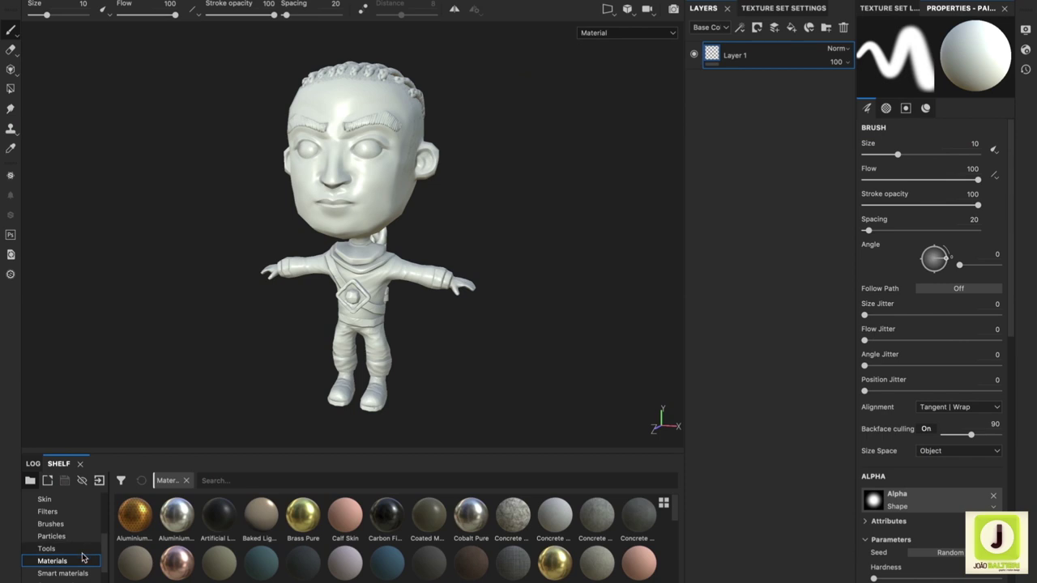
# - Show the Smart materials category in the shelf
pyautogui.click(74, 574)
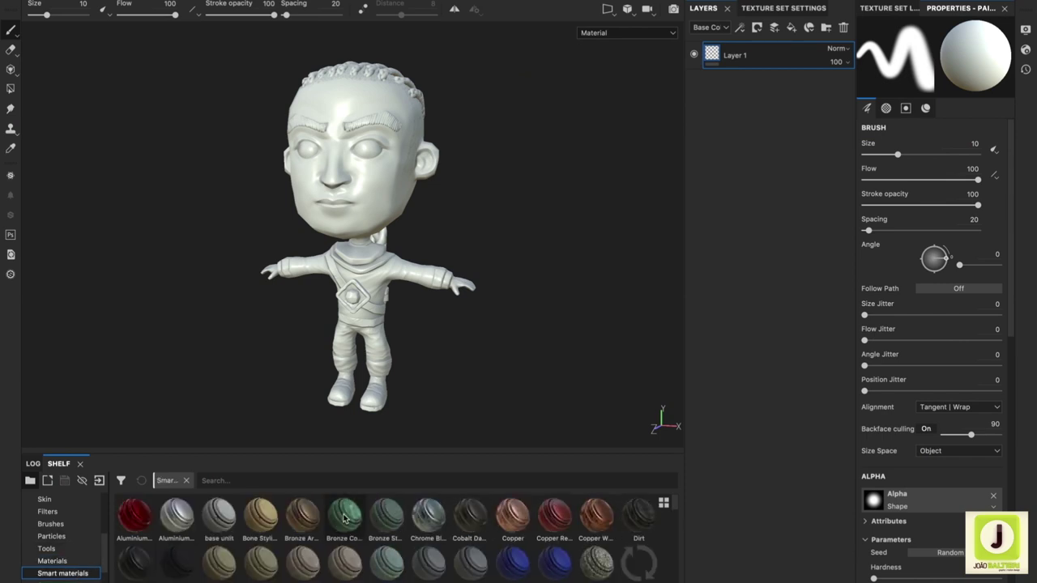
# - Filter the shelf by 'jb' and apply the jb_stylized neutral smart material to the model
pyautogui.click(394, 481)
pyautogui.write('jb')
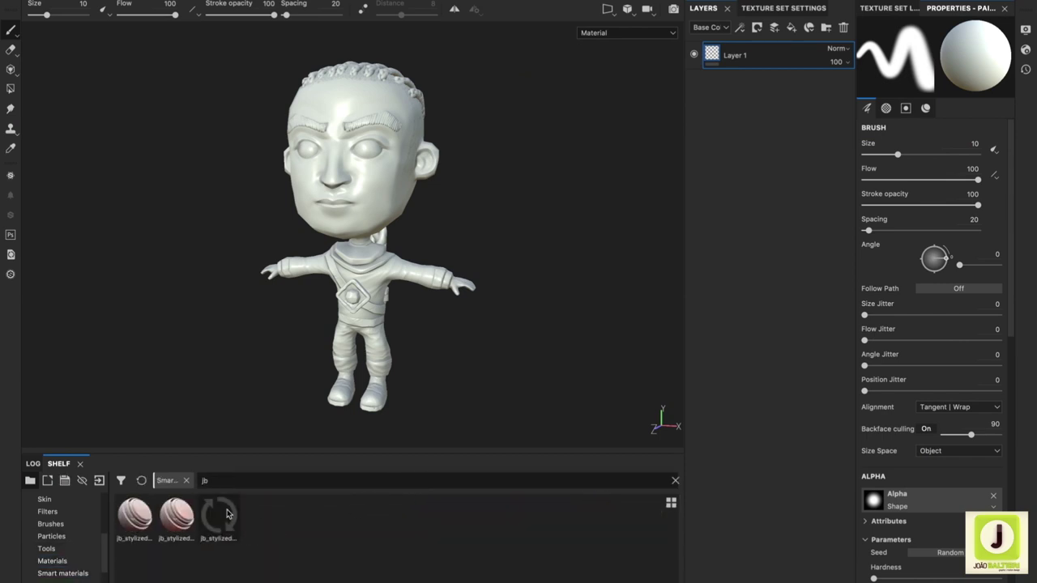
pyautogui.moveTo(218, 515)
pyautogui.moveTo(221, 519); pyautogui.dragTo(729, 77)
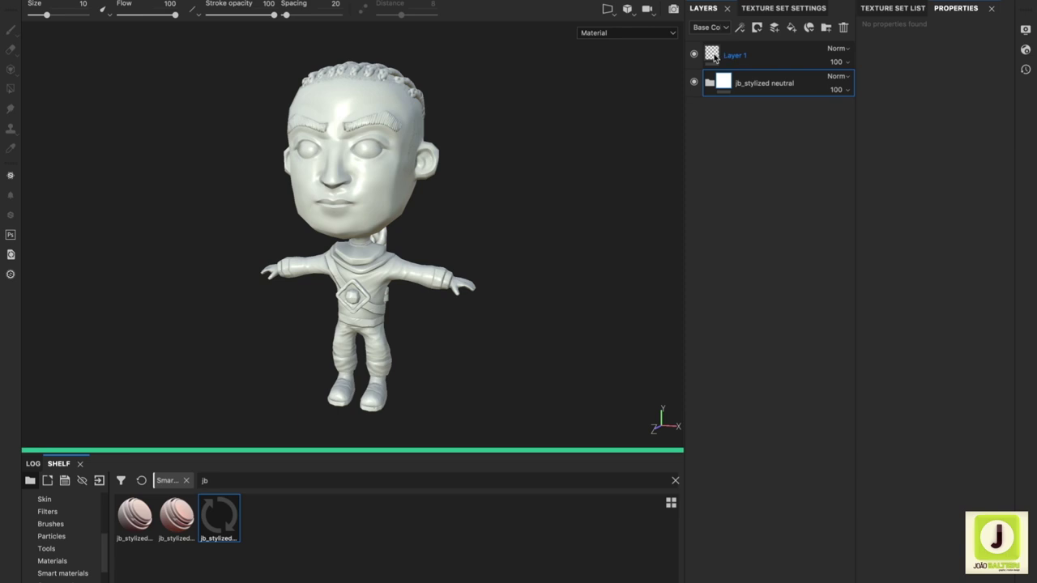
# - Delete the empty Layer 1, leaving only the jb_stylized neutral folder
pyautogui.click(725, 55)
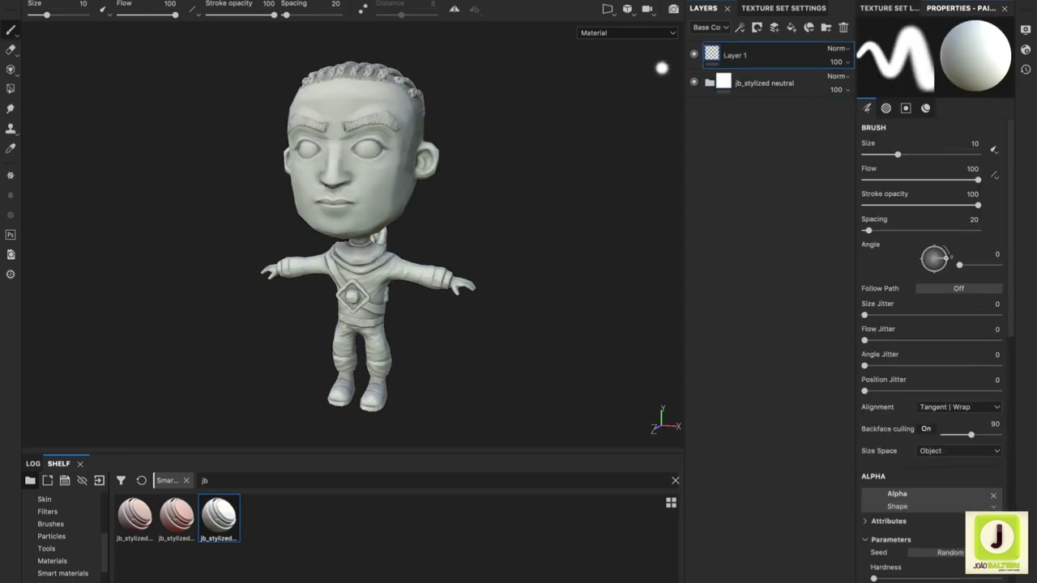
pyautogui.press('Delete')
pyautogui.moveTo(536, 207)
pyautogui.keyDown('alt'); pyautogui.mouseDown()
pyautogui.moveTo(243, 205)
pyautogui.moveTo(351, 184)
pyautogui.moveTo(243, 177)
pyautogui.moveTo(371, 228)
pyautogui.moveTo(632, 201)
pyautogui.moveTo(302, 118)
pyautogui.moveTo(482, 218)
pyautogui.mouseUp(); pyautogui.keyUp('alt')
# - Check the texture set's baked mesh maps, then return to the layer stack
pyautogui.click(759, 10)
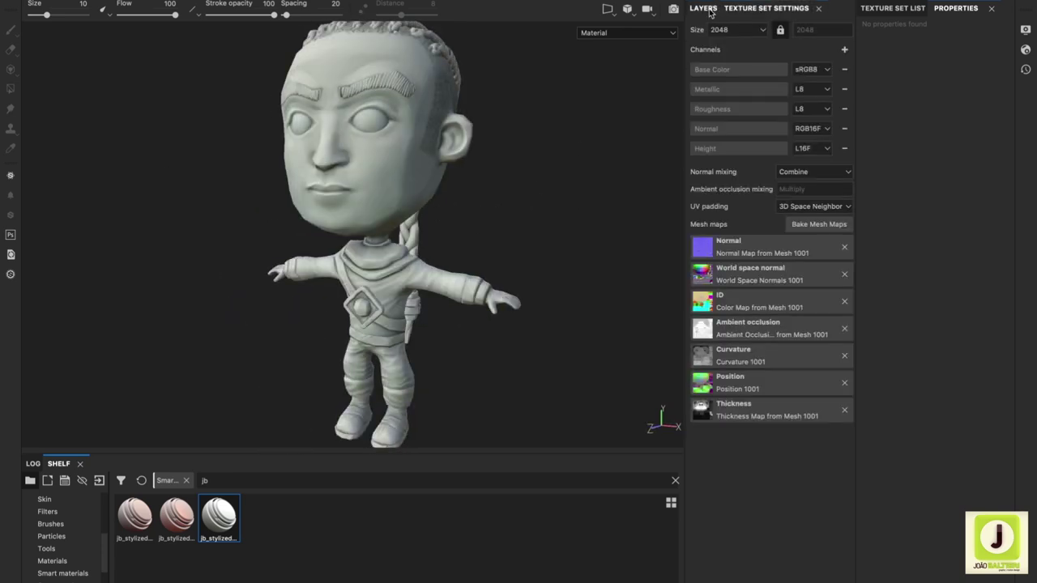
pyautogui.click(712, 10)
pyautogui.moveTo(486, 270)
pyautogui.keyDown('alt'); pyautogui.mouseDown()
pyautogui.moveTo(448, 263)
pyautogui.moveTo(441, 293)
pyautogui.mouseUp(); pyautogui.keyUp('alt')
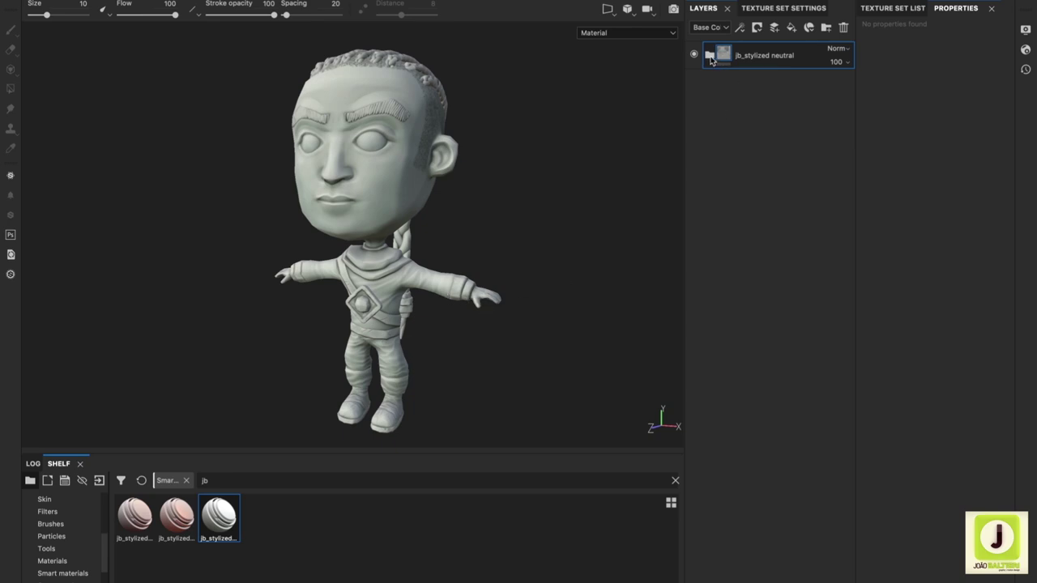
pyautogui.moveTo(723, 55)
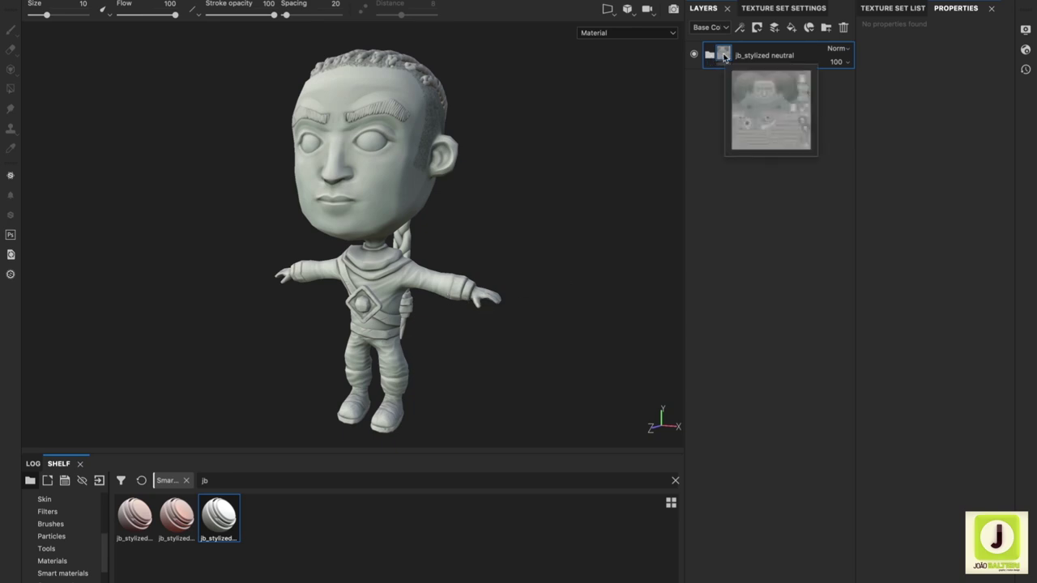
# - Duplicate the folder and mask the copy by the skin ID colour (R 227, G 194, B 163)
pyautogui.hotkey('ctrl', 'd')
pyautogui.rightClick(725, 57)
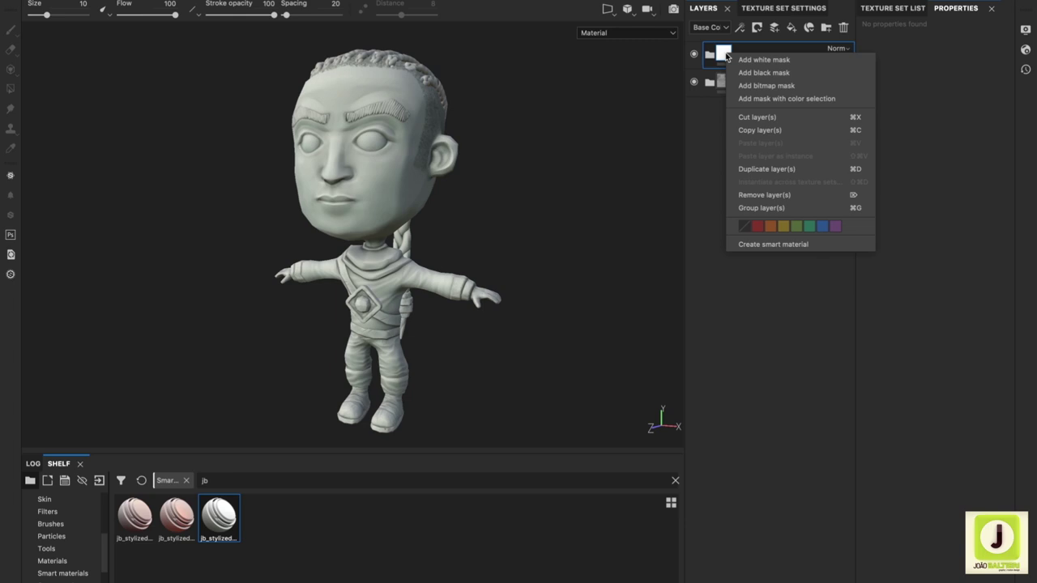
pyautogui.click(750, 99)
pyautogui.click(978, 156)
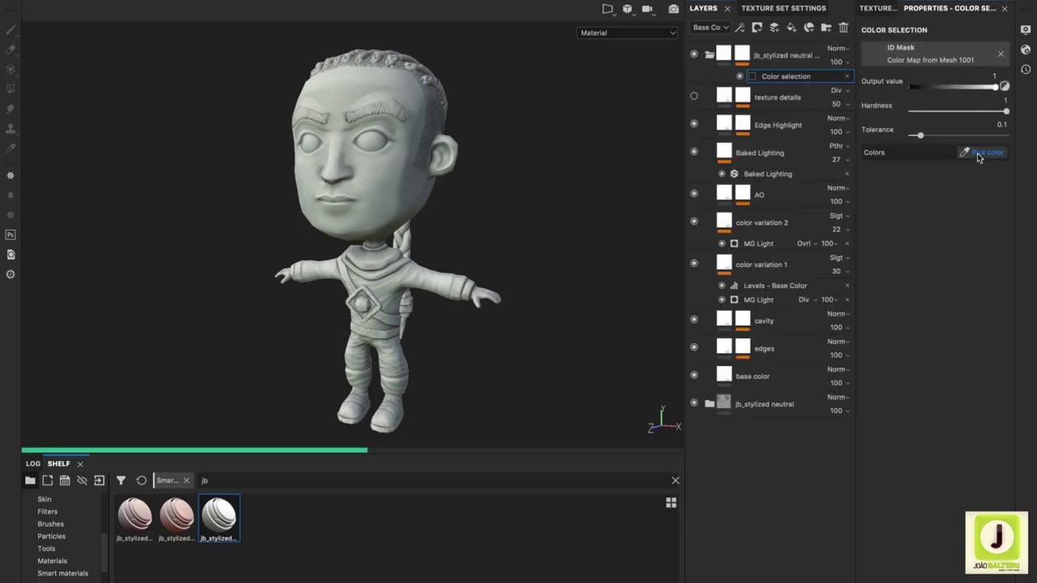
pyautogui.click(408, 209)
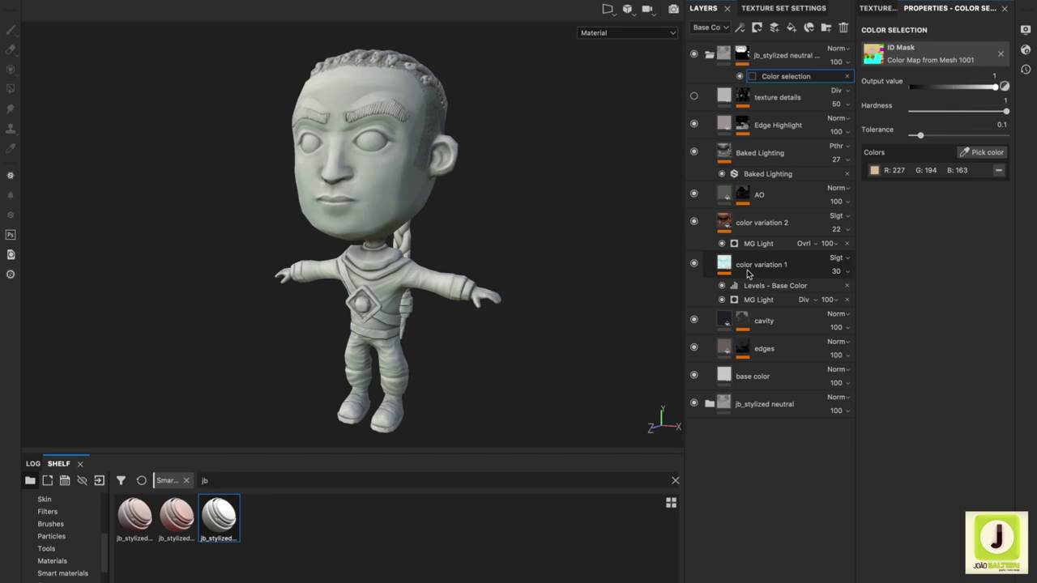
pyautogui.click(757, 371)
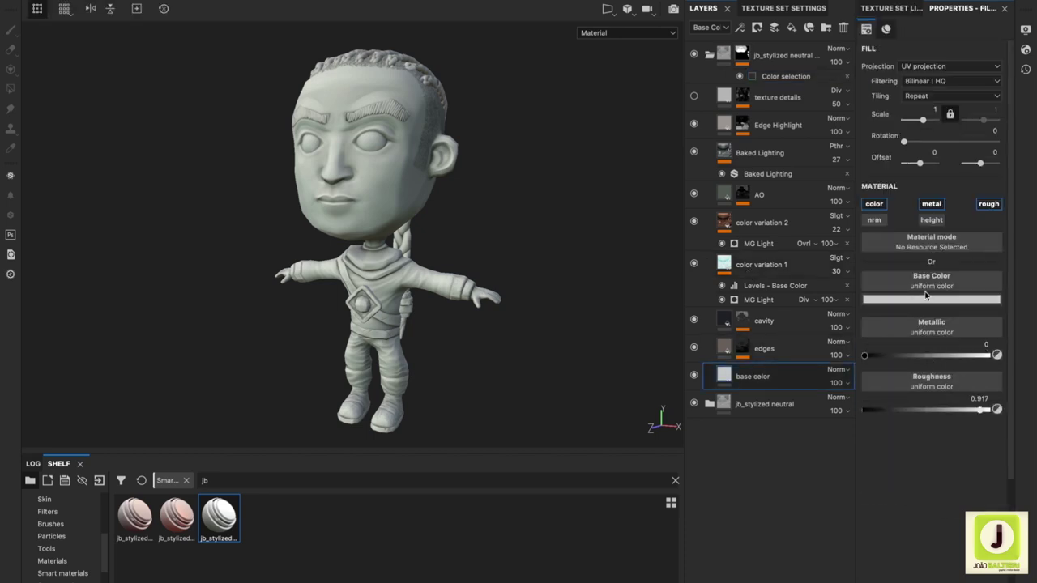
# - Set the masked folder's base color fill to skin tone R 0.660, G 0.456, B 0.302
pyautogui.click(926, 298)
pyautogui.click(882, 336)
pyautogui.click(967, 417)
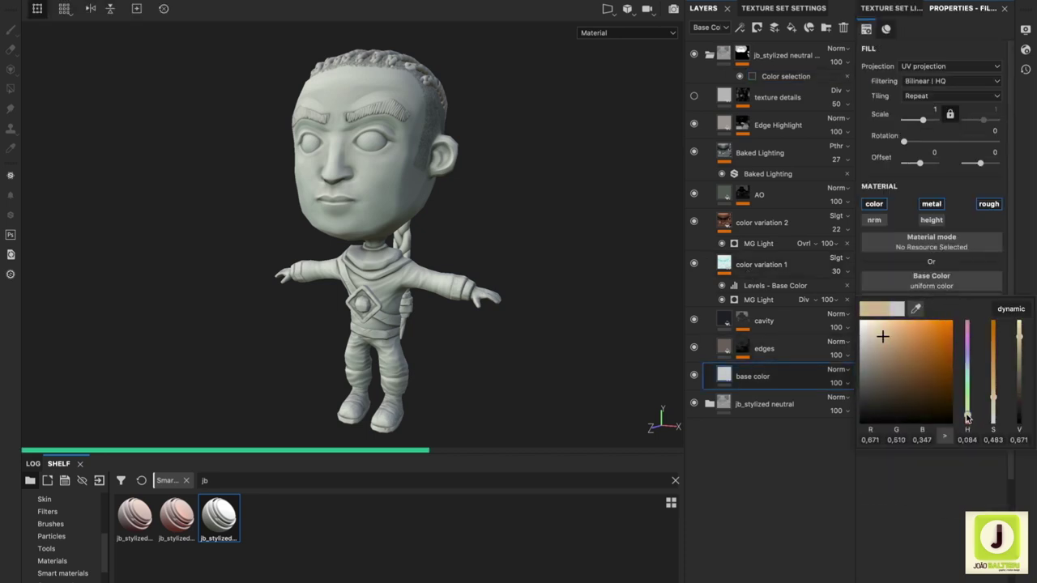
pyautogui.click(880, 336)
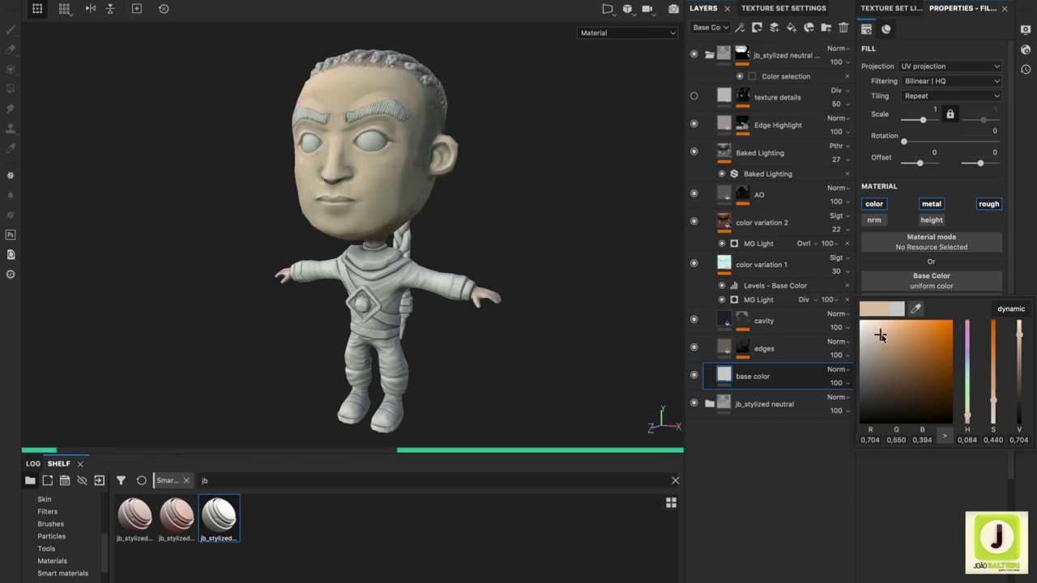
pyautogui.click(494, 254)
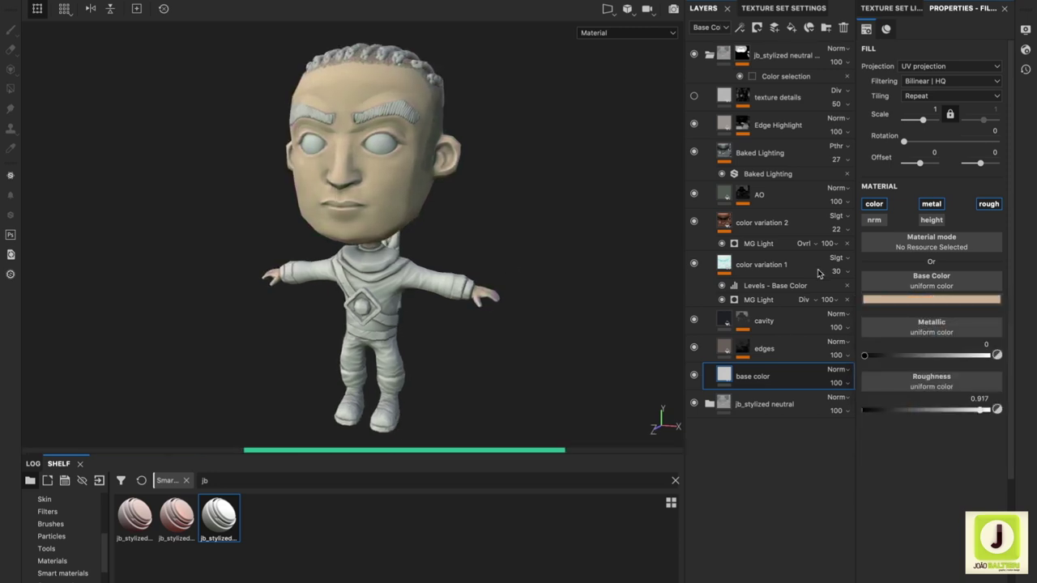
pyautogui.click(901, 301)
pyautogui.click(886, 345)
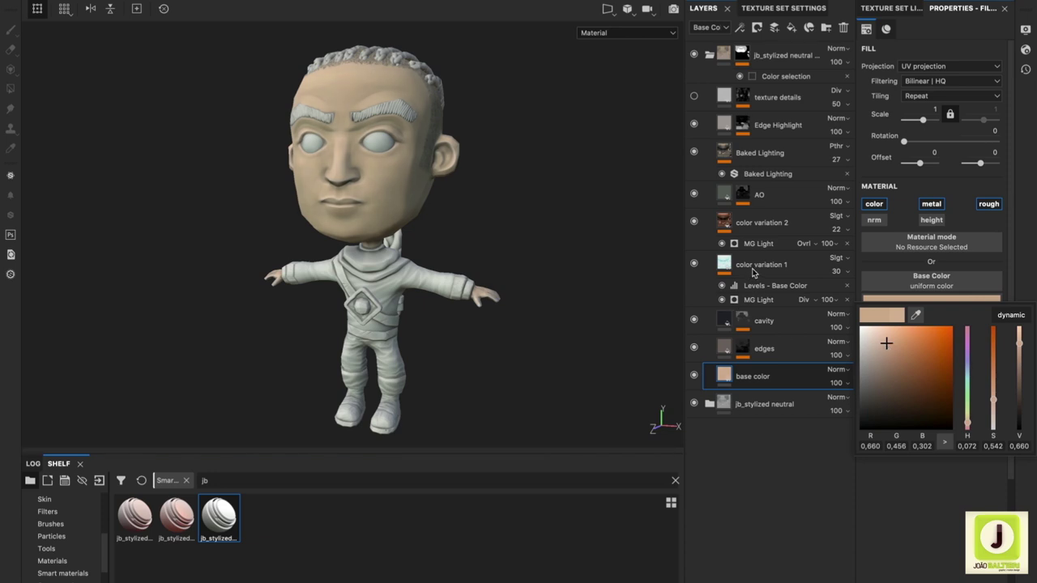
pyautogui.click(694, 348)
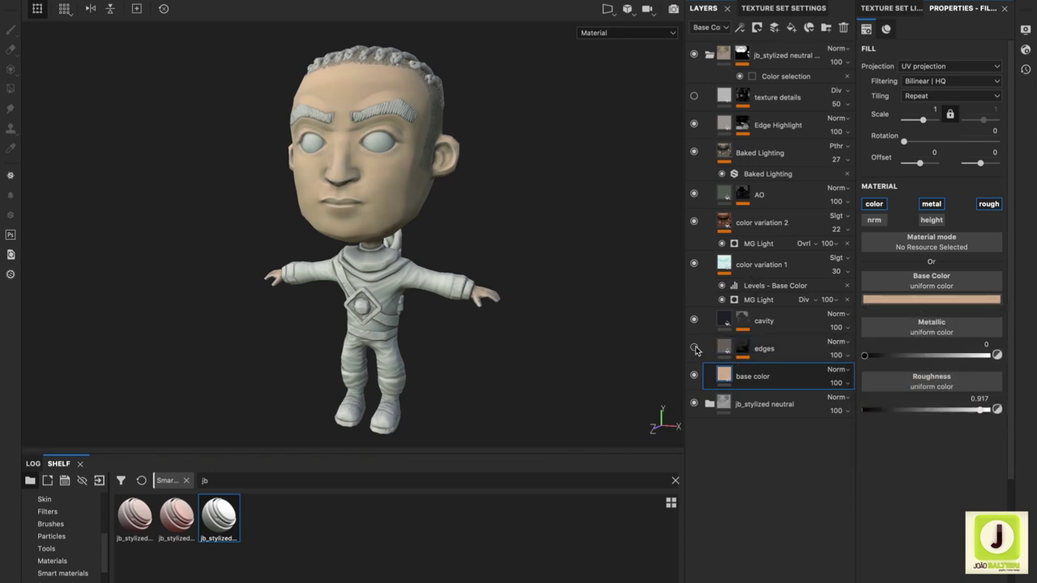
pyautogui.click(694, 349)
# - Set the edges layer's Base Color to a saturated red-orange
pyautogui.click(723, 349)
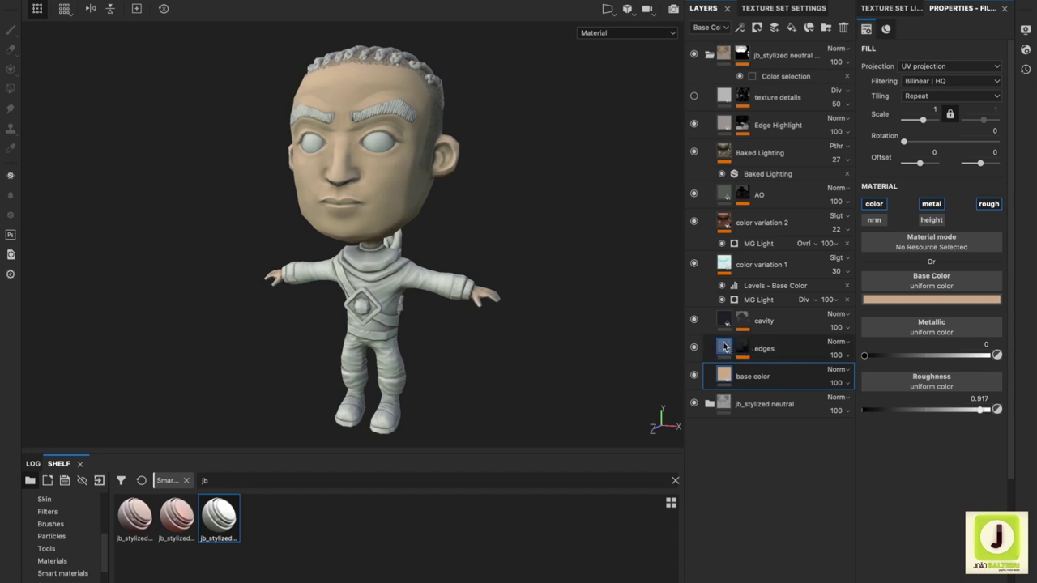
pyautogui.click(904, 302)
pyautogui.click(886, 383)
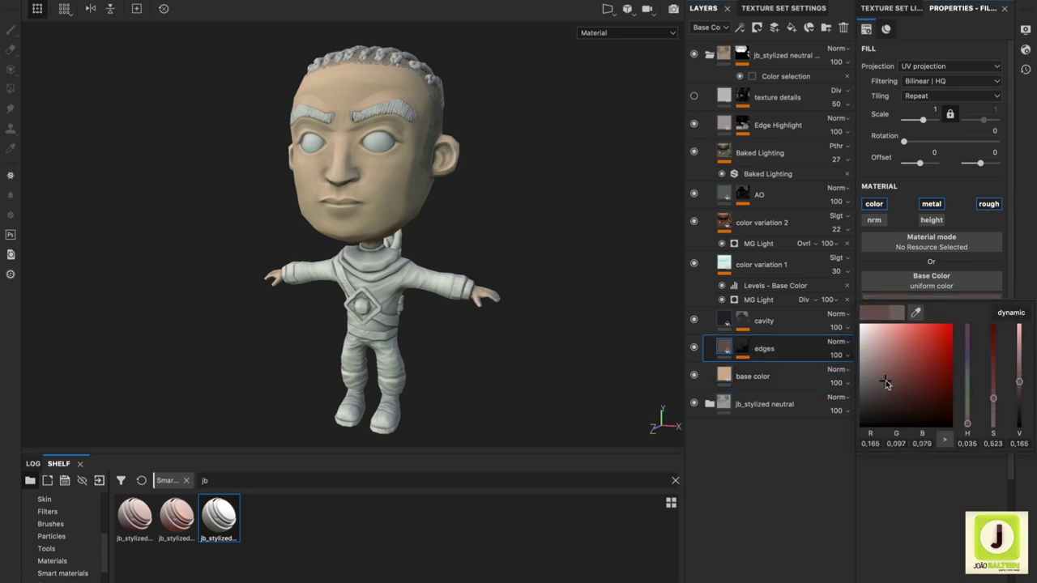
pyautogui.moveTo(886, 383); pyautogui.dragTo(944, 343)
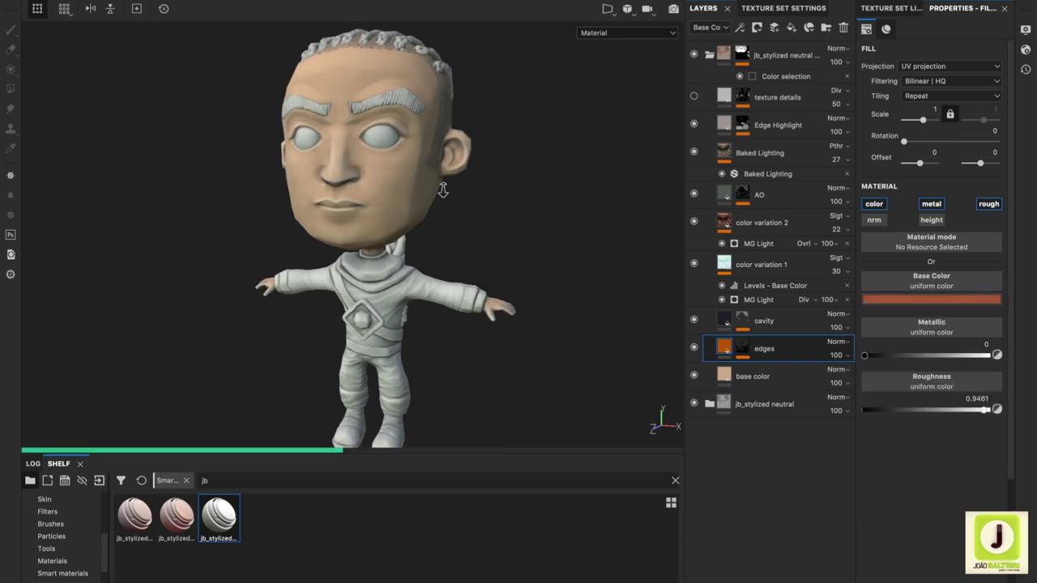
pyautogui.scroll(5, 489, 234)
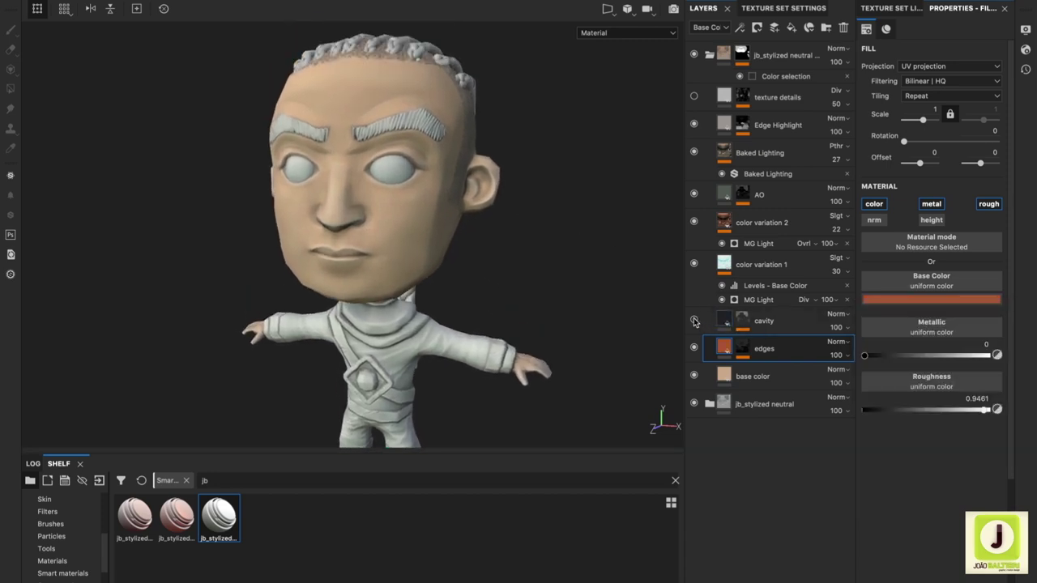
# - Set the cavity layer's Base Color to dark red (R 0.217, G 0.029, B 0.007)
pyautogui.click(694, 321)
pyautogui.click(694, 321)
pyautogui.click(721, 322)
pyautogui.click(905, 301)
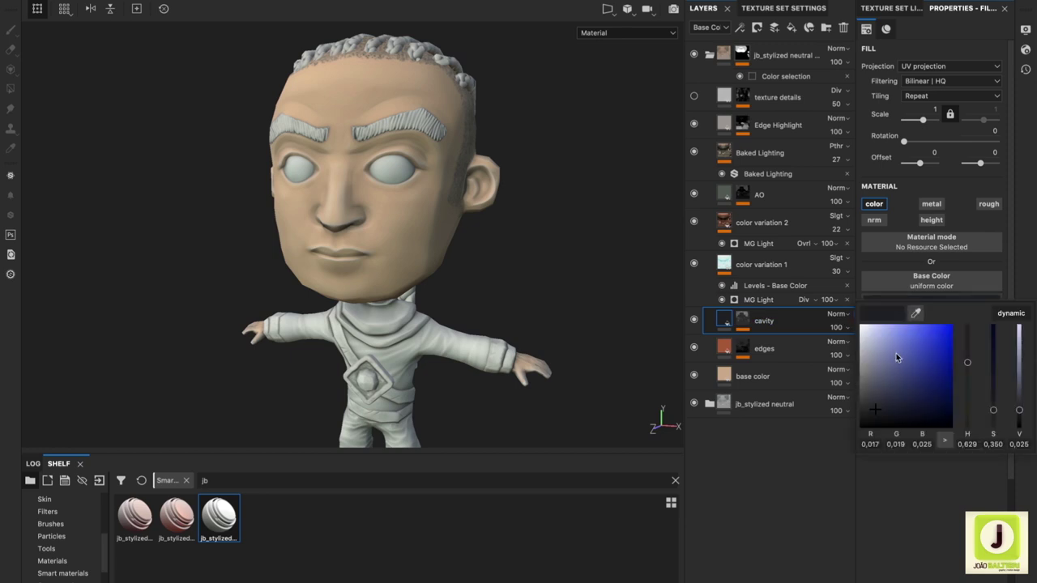
pyautogui.moveTo(966, 348); pyautogui.dragTo(967, 415)
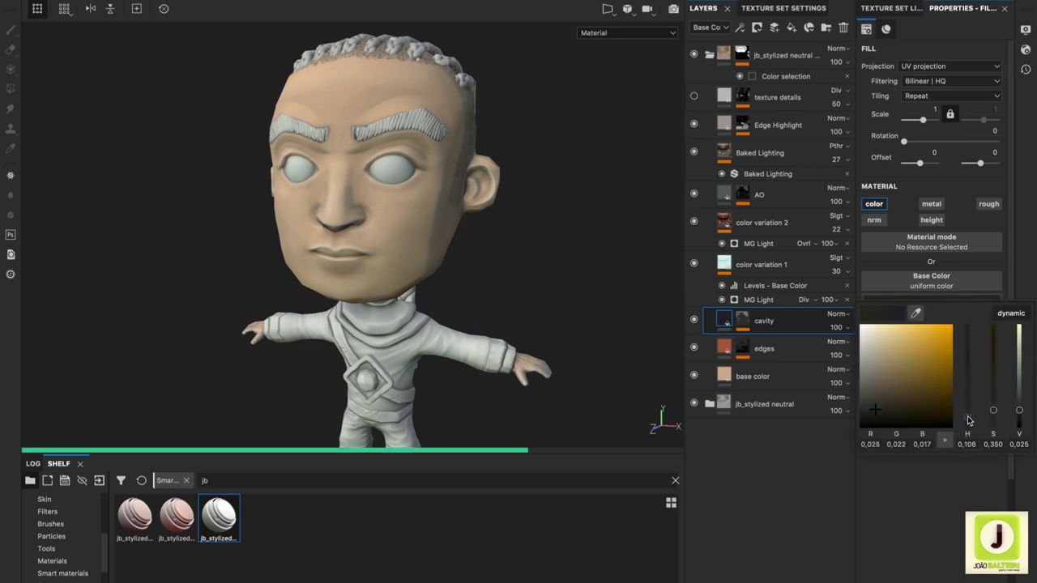
pyautogui.click(902, 396)
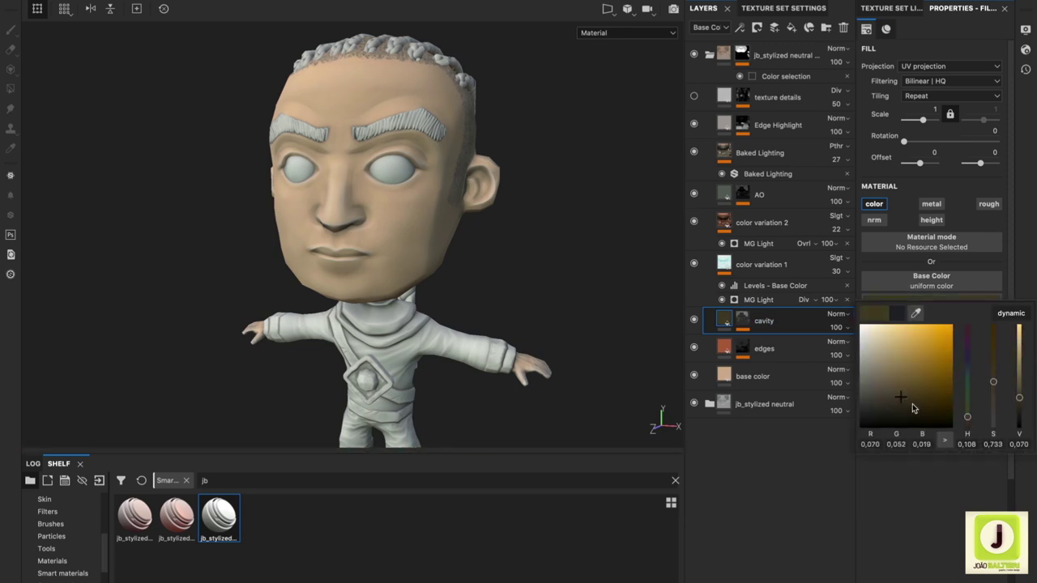
pyautogui.moveTo(967, 416); pyautogui.dragTo(967, 424)
pyautogui.click(915, 385)
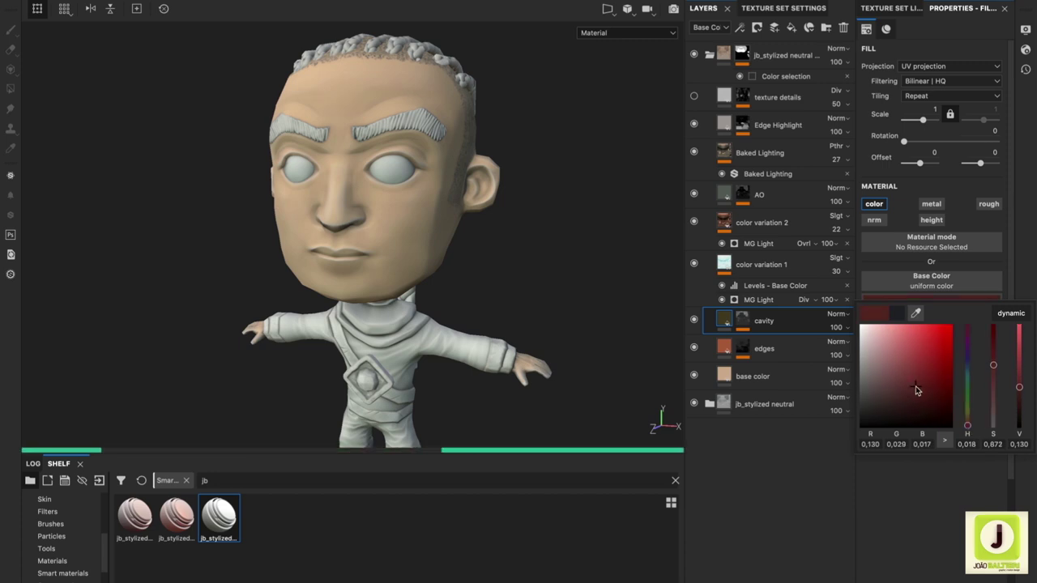
pyautogui.click(930, 376)
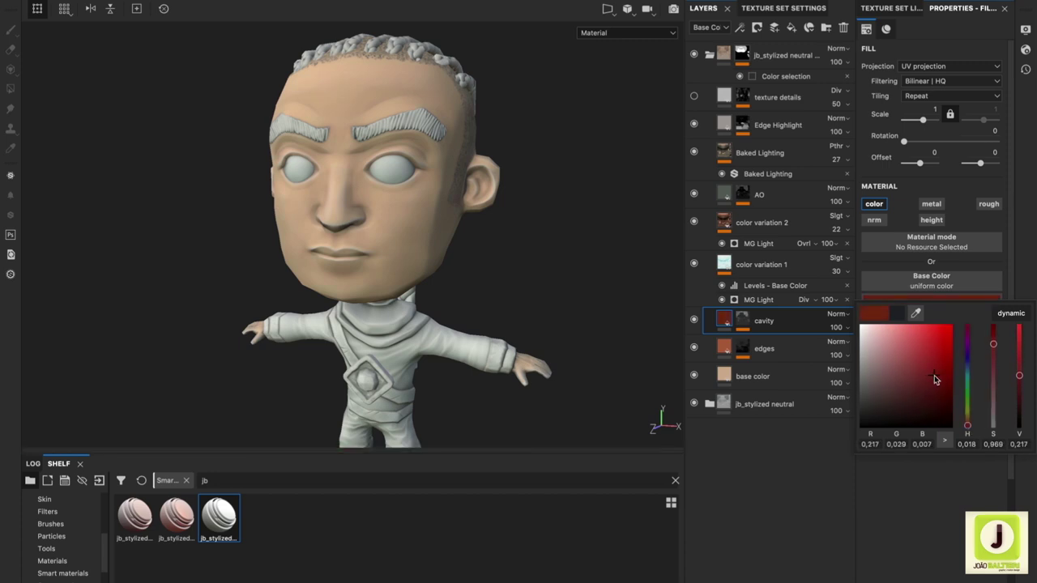
# - Change the color variation 1 layer from cyan to a slightly muted orange-red
pyautogui.click(738, 268)
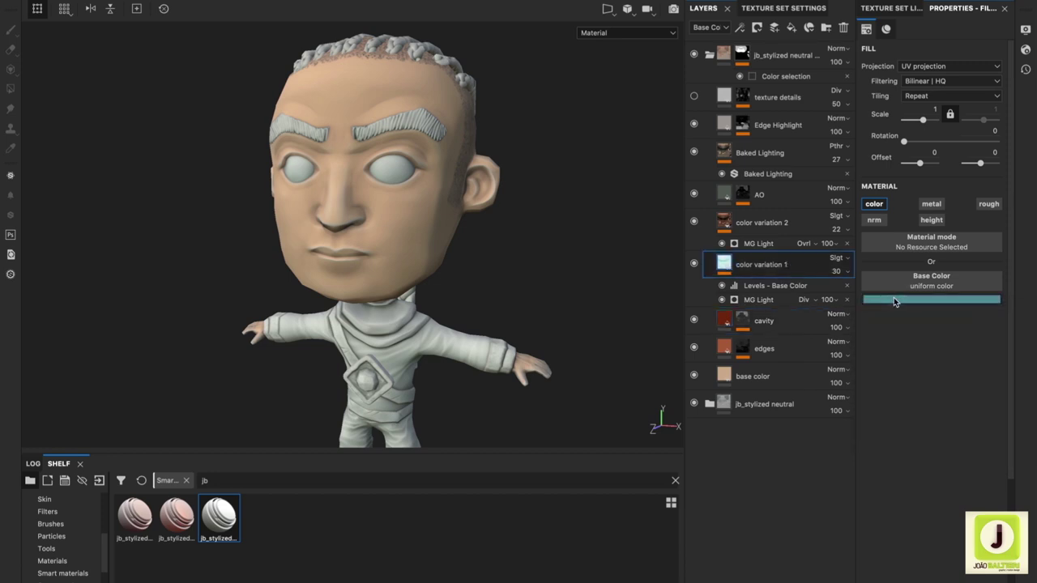
pyautogui.click(898, 300)
pyautogui.moveTo(970, 389); pyautogui.dragTo(967, 420)
pyautogui.click(945, 361)
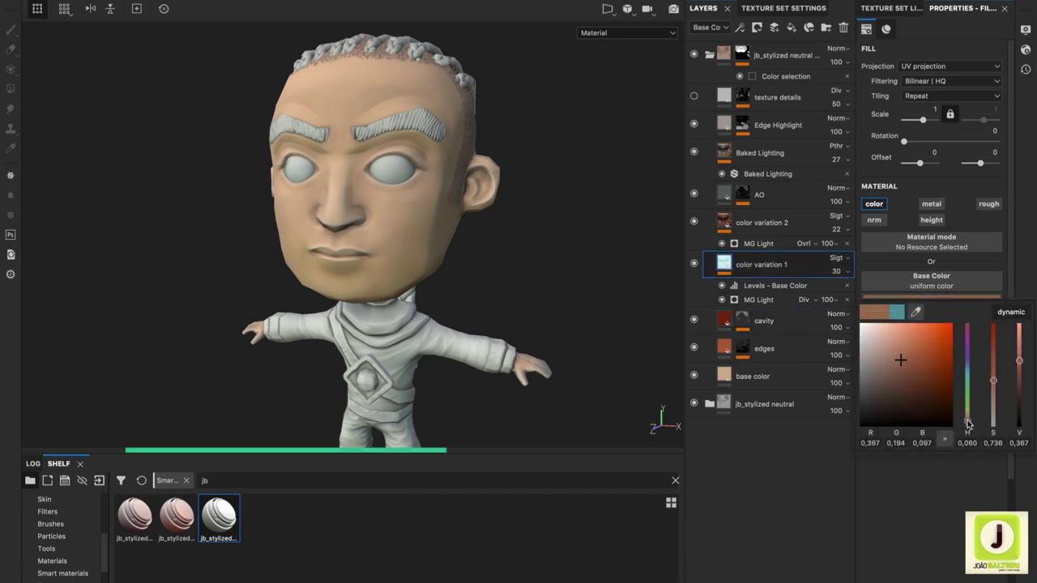
pyautogui.moveTo(944, 358); pyautogui.dragTo(914, 375)
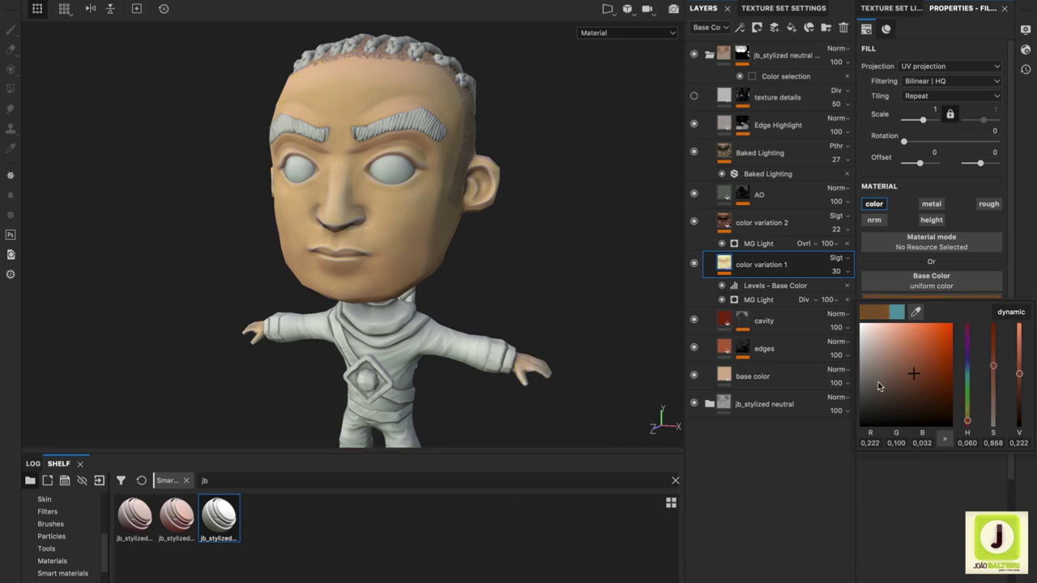
pyautogui.click(901, 378)
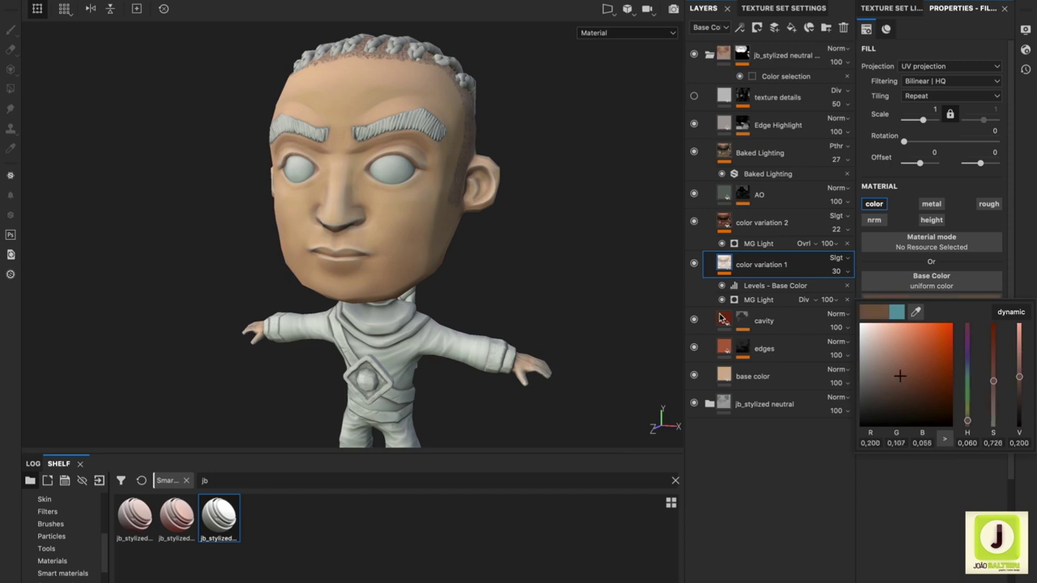
# - Make the cavity layer's red slightly less saturated
pyautogui.click(693, 321)
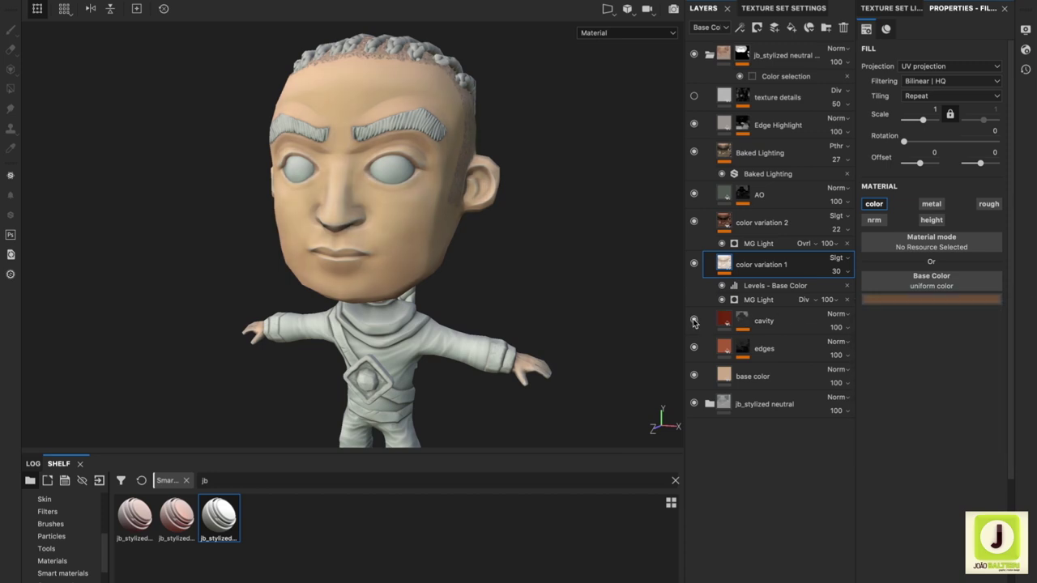
pyautogui.click(693, 320)
pyautogui.click(761, 324)
pyautogui.click(897, 299)
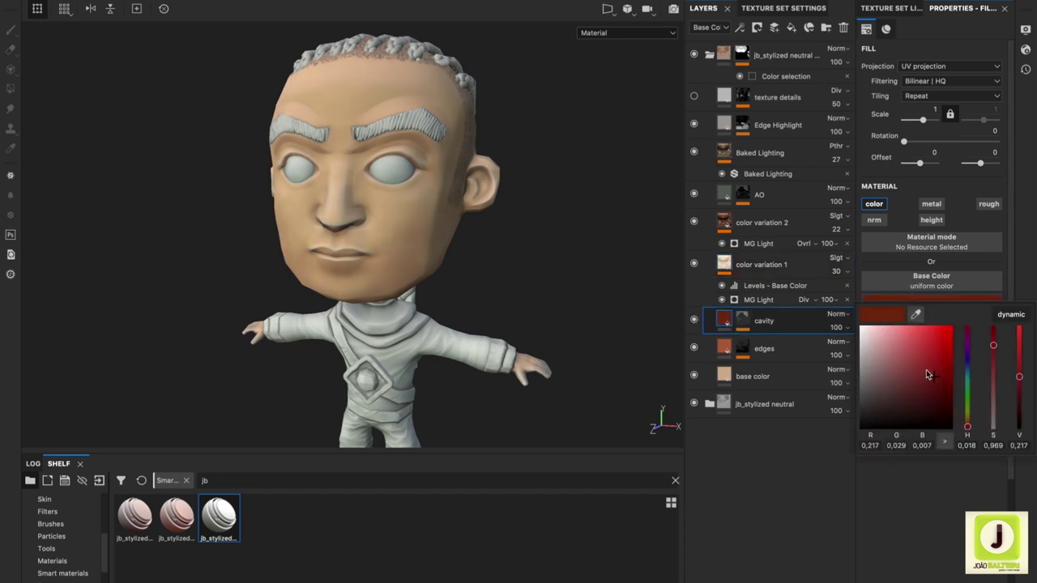
pyautogui.moveTo(929, 375); pyautogui.dragTo(929, 380)
# - Set the AO layer's fill to very dark reddish-brown (R 0.045, G 0.015, B 0.012)
pyautogui.click(720, 227)
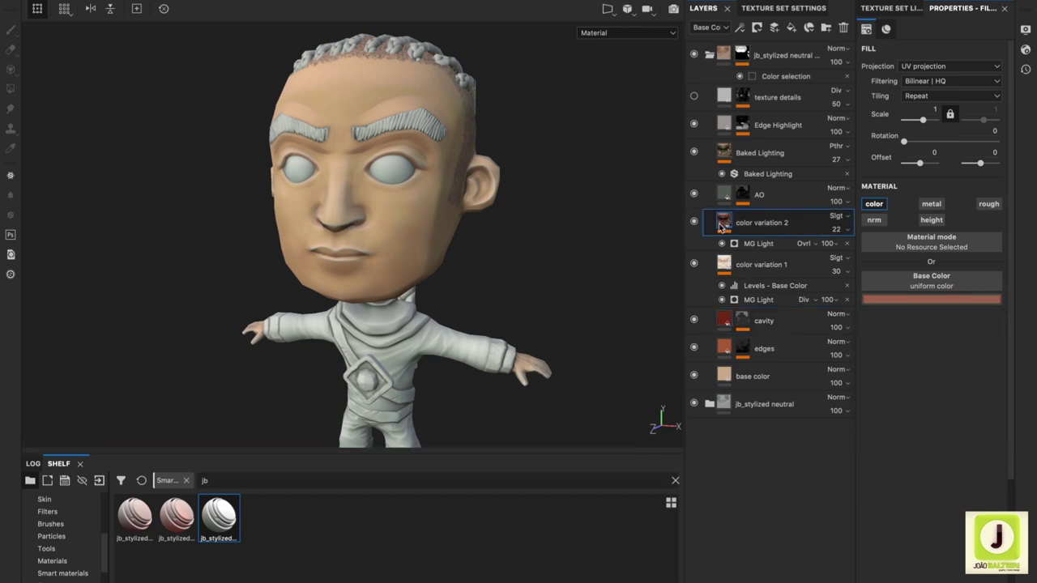
pyautogui.click(694, 222)
pyautogui.click(693, 221)
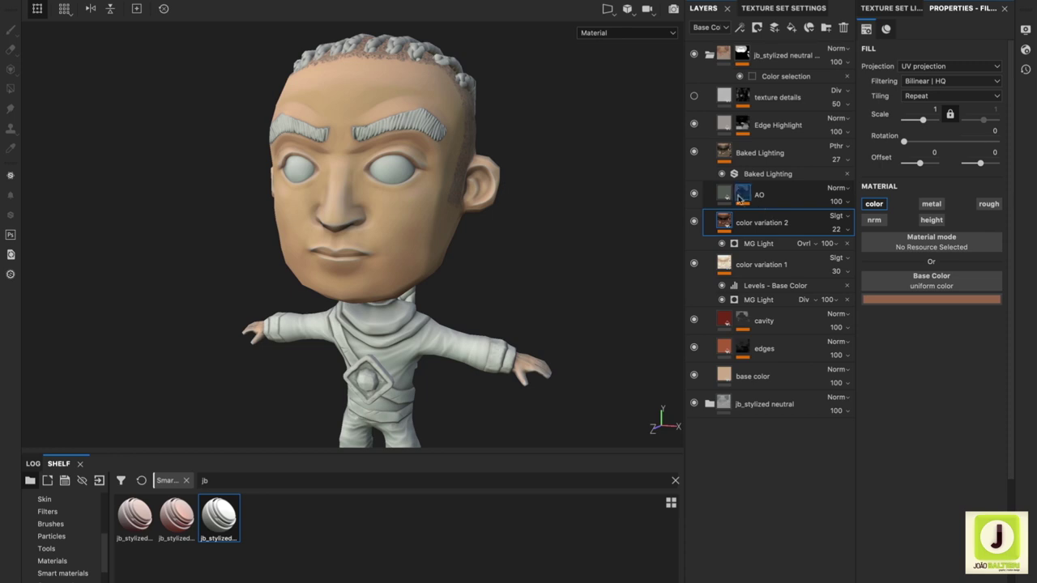
pyautogui.click(725, 196)
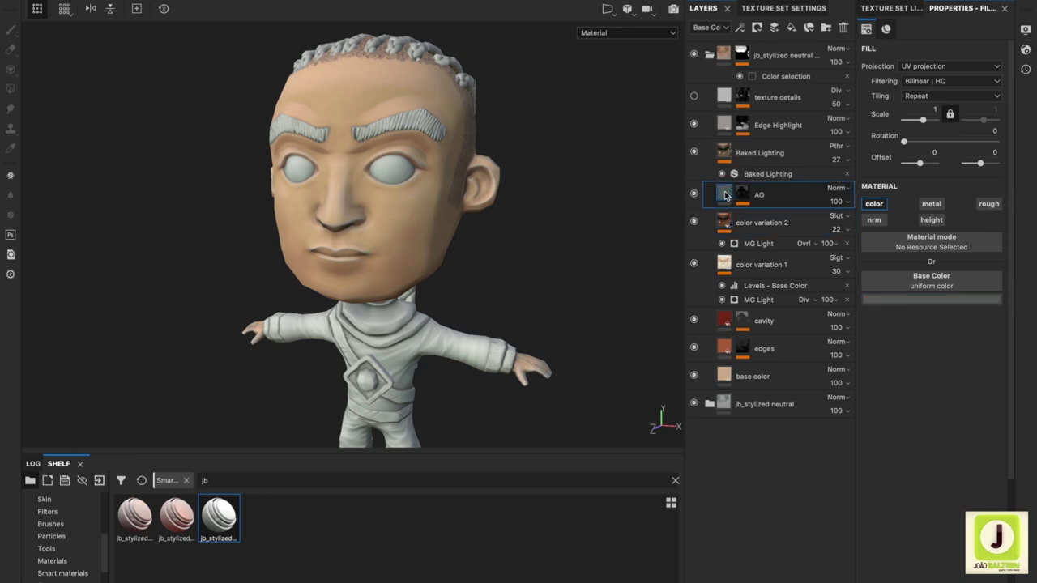
pyautogui.click(906, 300)
pyautogui.moveTo(967, 397); pyautogui.dragTo(967, 426)
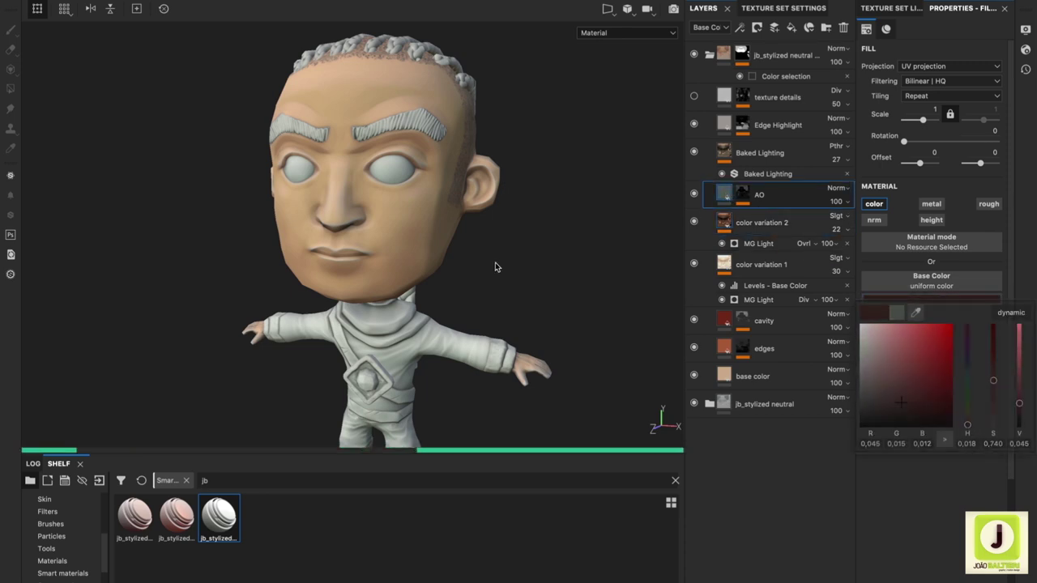
pyautogui.moveTo(496, 268)
pyautogui.keyDown('alt'); pyautogui.mouseDown()
pyautogui.moveTo(486, 373)
pyautogui.moveTo(421, 345)
pyautogui.mouseUp(); pyautogui.keyUp('alt')
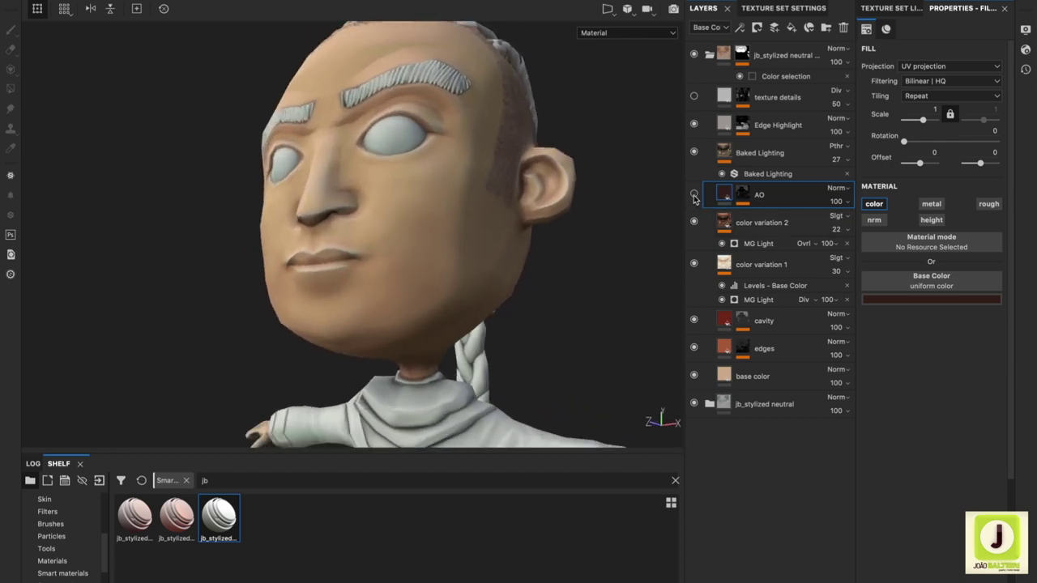
# - Add an MG Mask Editor generator to the cavity mask with Global Balance 0.47
pyautogui.click(693, 194)
pyautogui.click(694, 222)
pyautogui.click(694, 321)
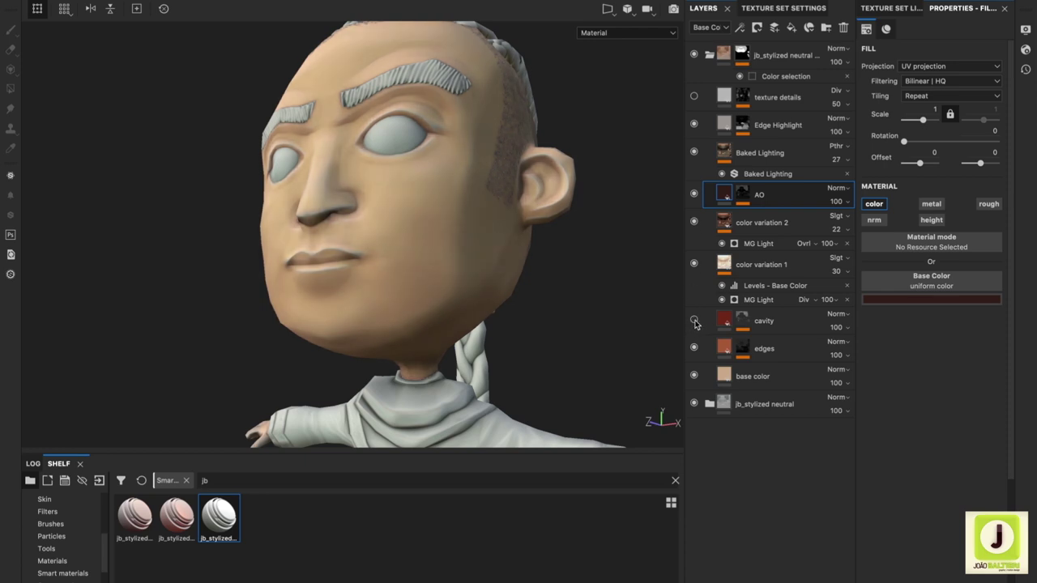
pyautogui.click(693, 320)
pyautogui.click(724, 321)
pyautogui.click(741, 320)
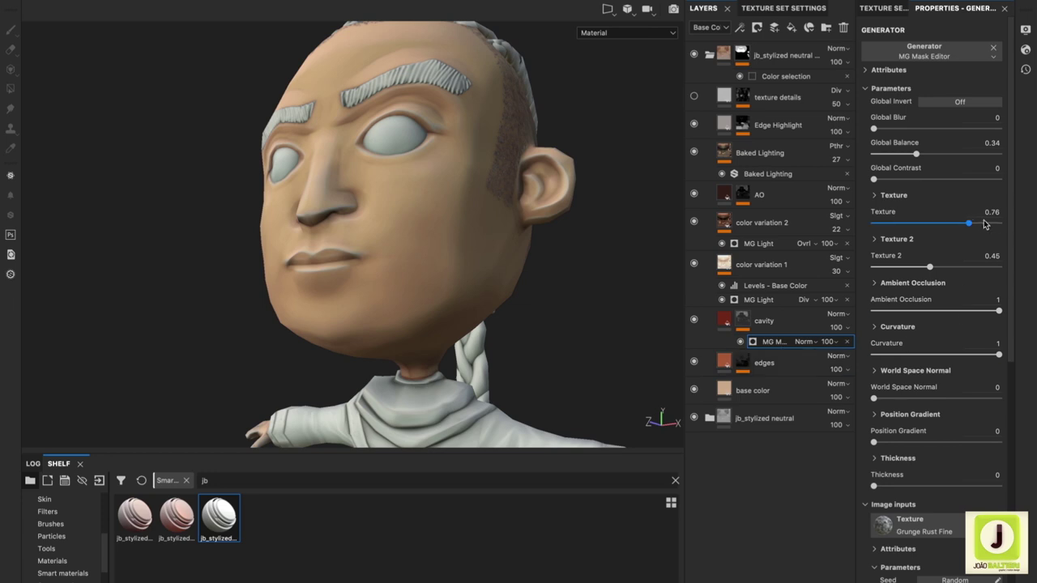
pyautogui.moveTo(916, 154); pyautogui.dragTo(882, 155)
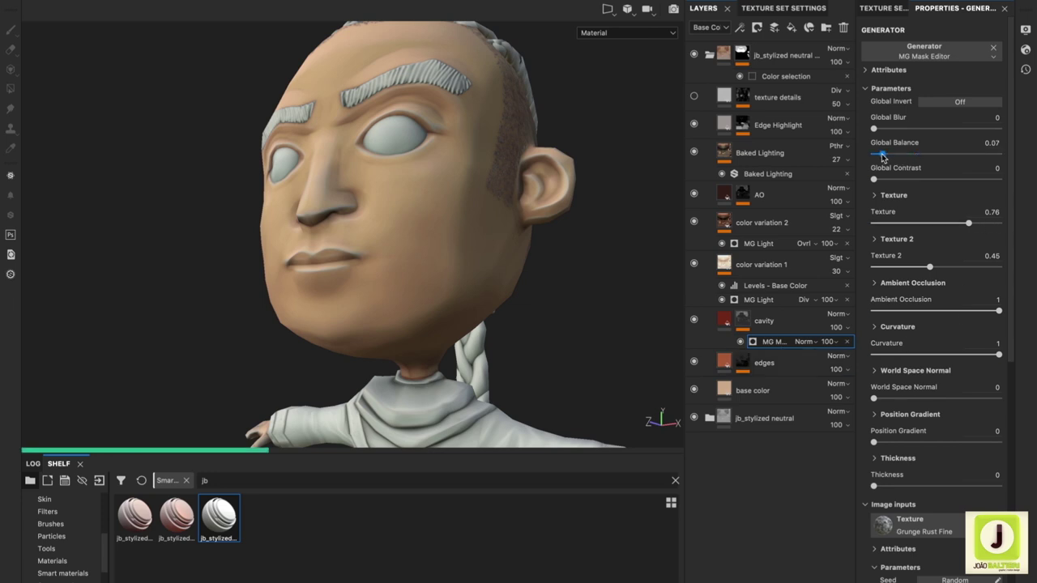
pyautogui.moveTo(889, 157); pyautogui.dragTo(895, 158)
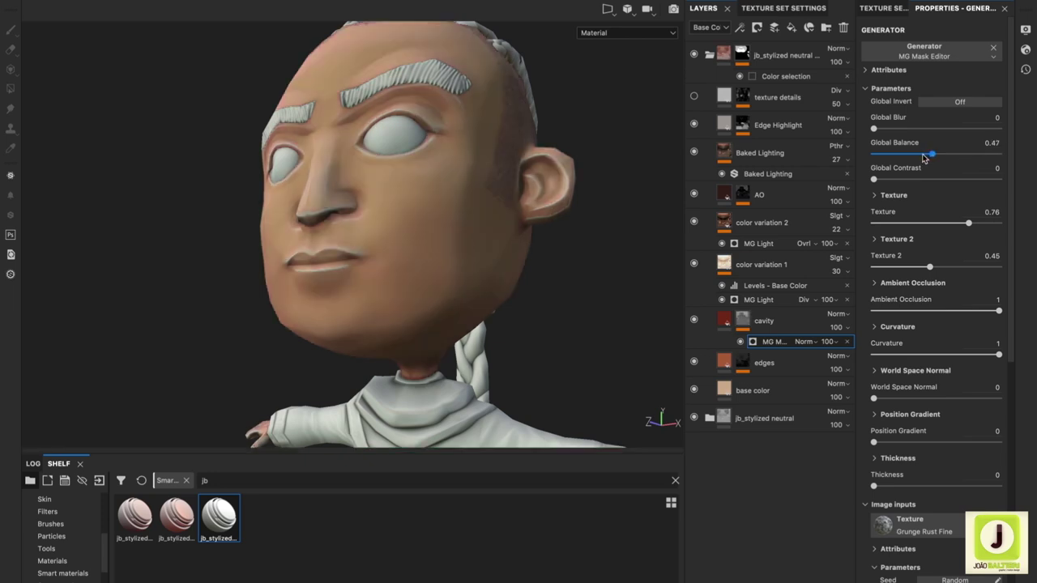
# - Add a Blur filter to the cavity mask with Blur Intensity 2.6
pyautogui.rightClick(773, 343)
pyautogui.click(798, 409)
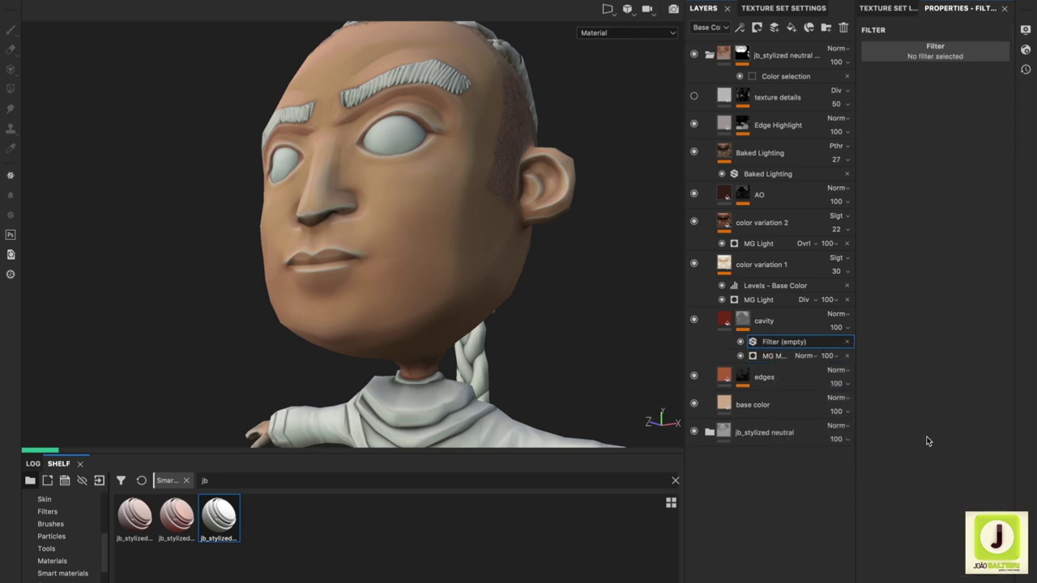
pyautogui.click(927, 51)
pyautogui.click(881, 129)
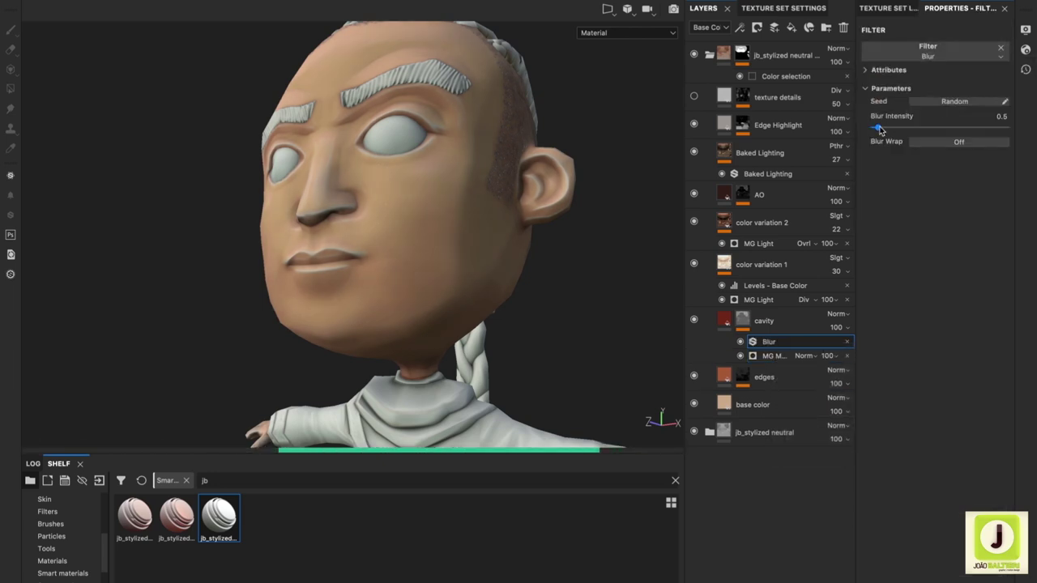
pyautogui.click(894, 128)
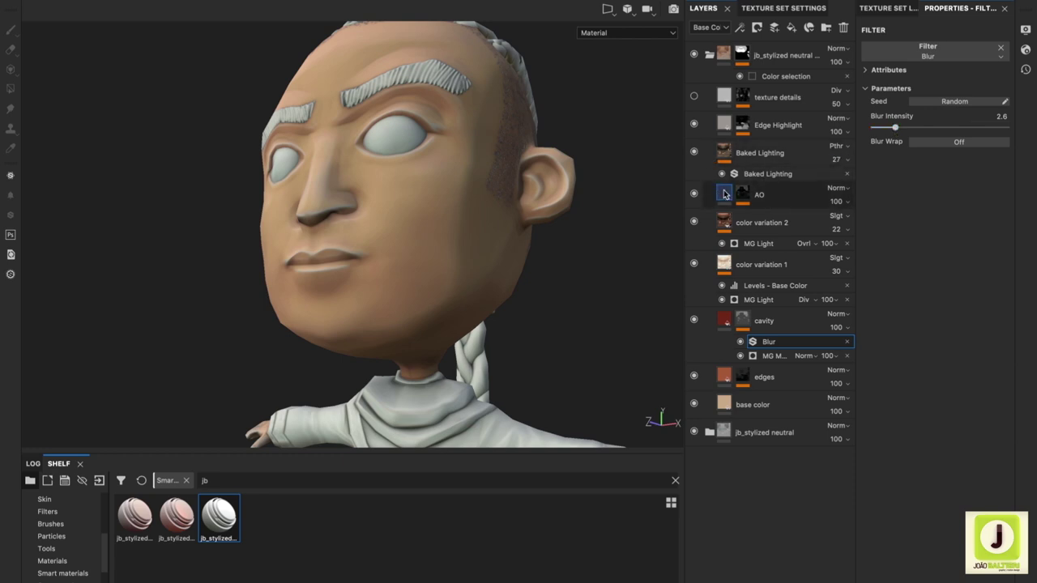
# - Set Edge Highlight's colour to dark orange (R 0.407, G 0.162, B 0.080) and expand its mask
pyautogui.click(725, 128)
pyautogui.click(897, 304)
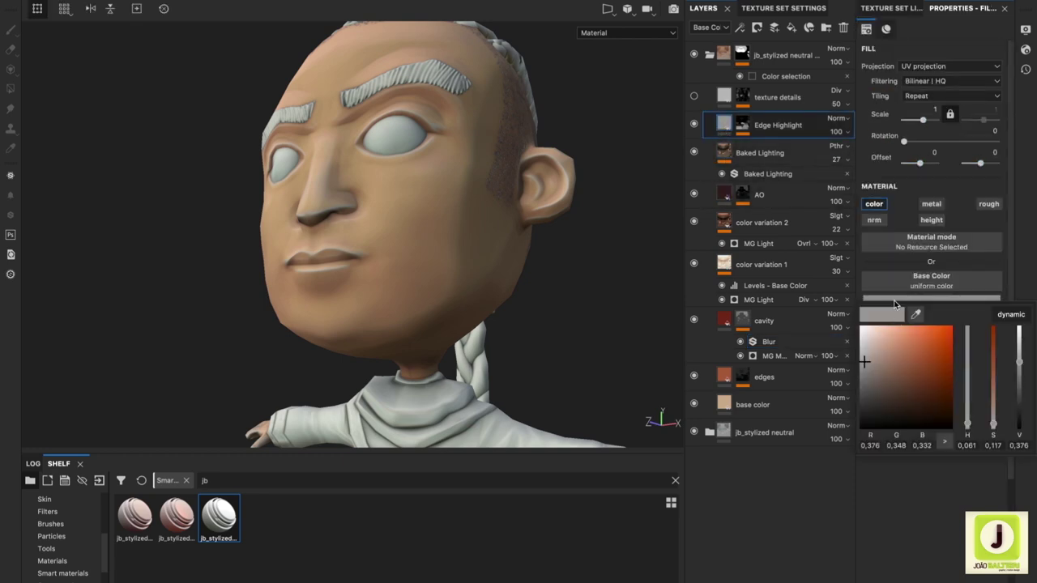
pyautogui.click(920, 356)
pyautogui.moveTo(917, 361); pyautogui.dragTo(912, 362)
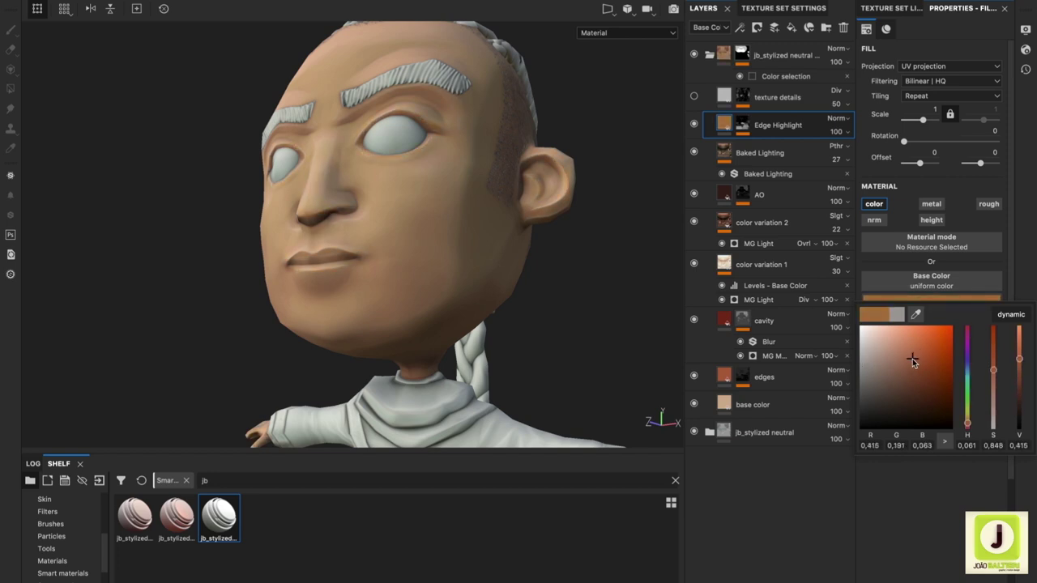
pyautogui.click(968, 427)
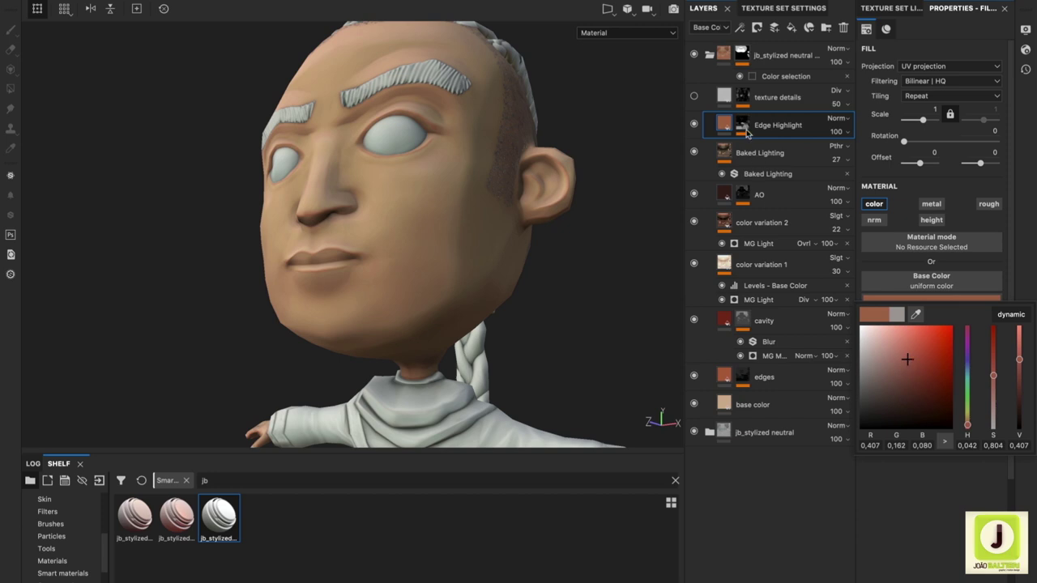
pyautogui.click(746, 129)
pyautogui.click(768, 146)
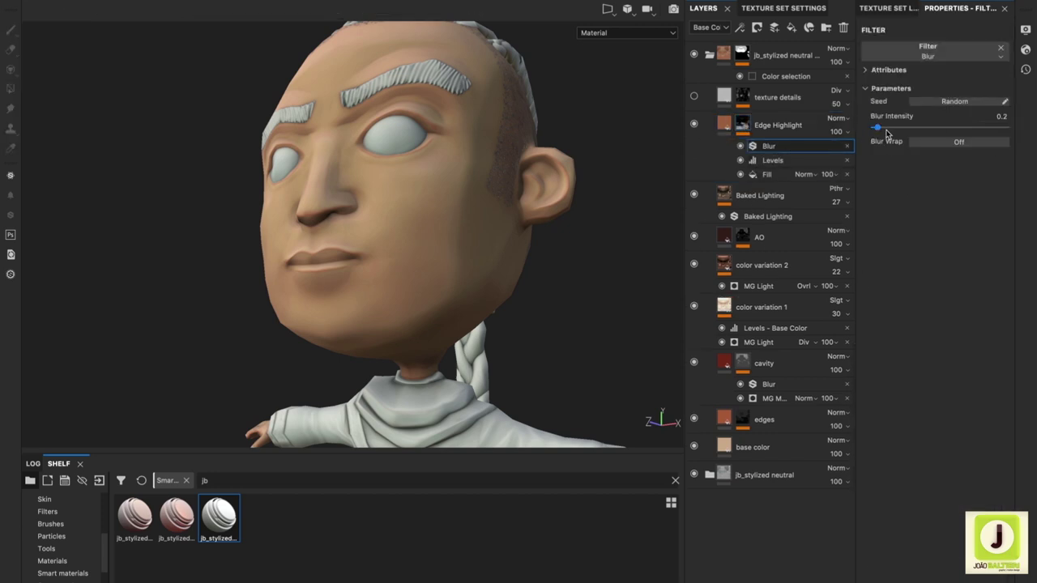
# - Select the Baked Lighting layer, comparing the model with it hidden and shown
pyautogui.click(693, 95)
pyautogui.click(693, 96)
pyautogui.click(723, 198)
pyautogui.click(693, 195)
pyautogui.click(693, 196)
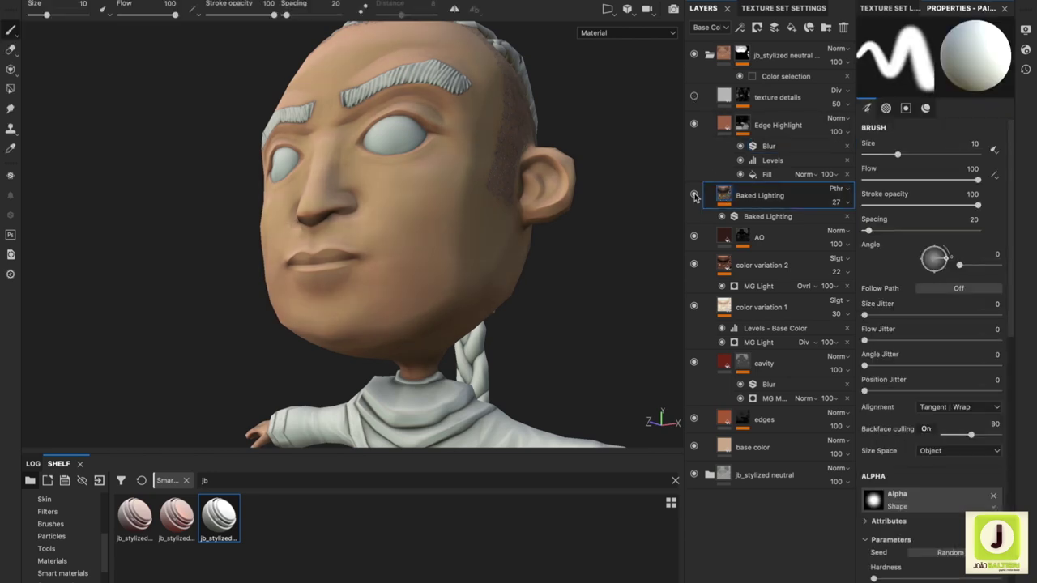
pyautogui.scroll(-5, 931, 259)
pyautogui.scroll(-5, 931, 259)
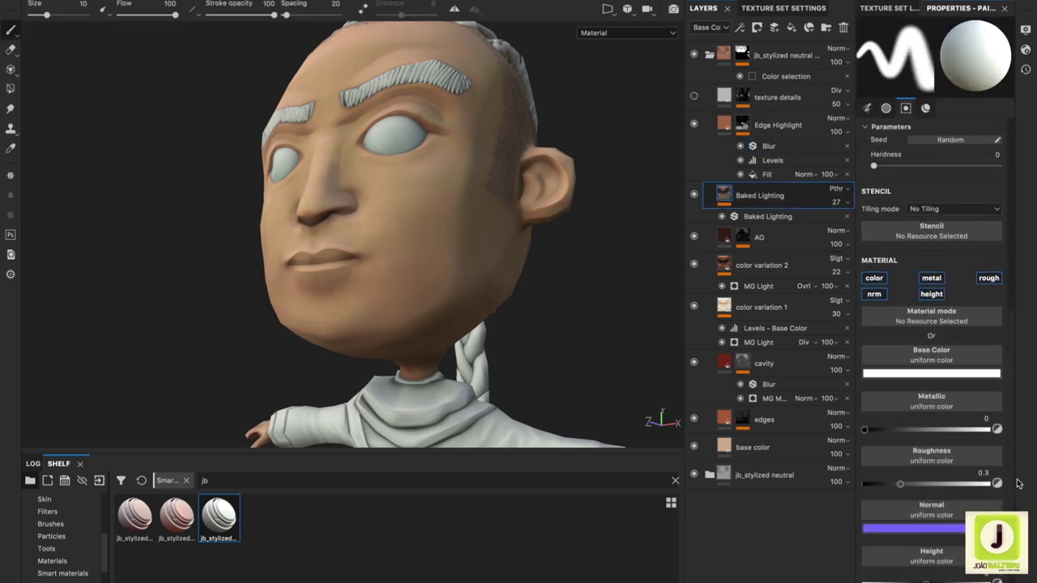
pyautogui.scroll(10, 1006, 252)
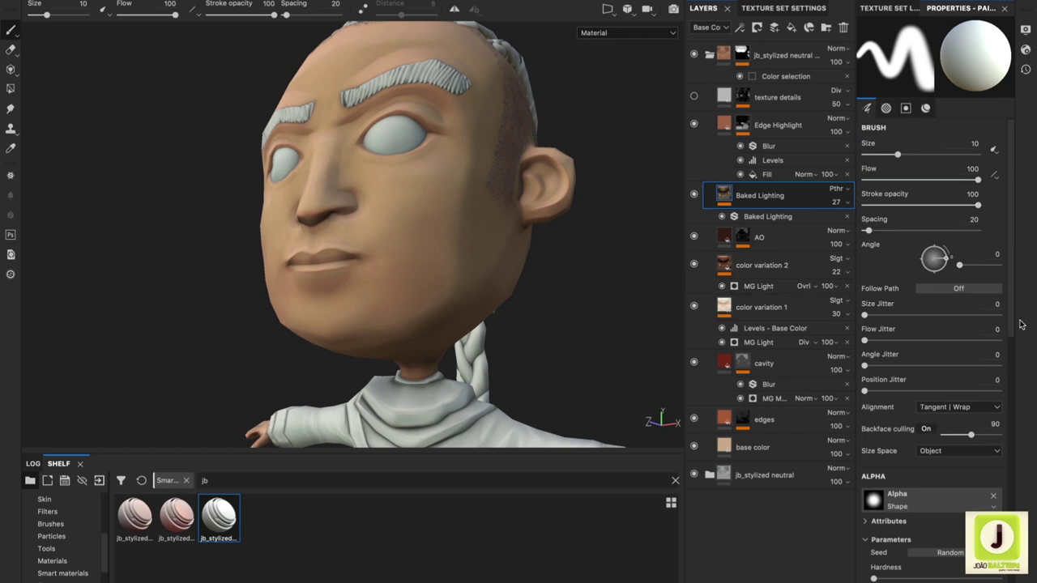
# - Set the Baked Lighting filter's Sun Color to a saturated orange
pyautogui.click(770, 220)
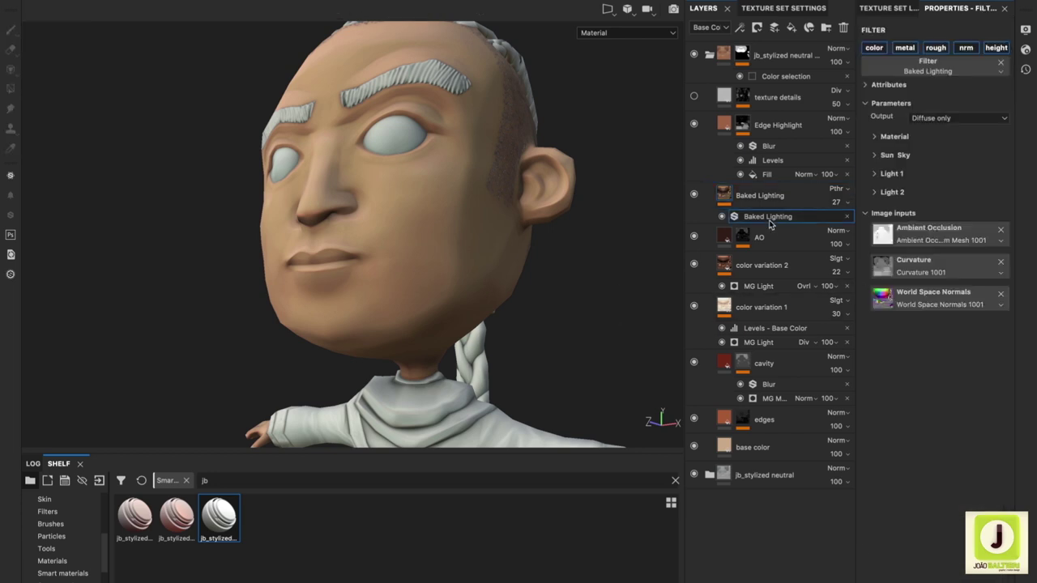
pyautogui.click(876, 155)
pyautogui.click(966, 288)
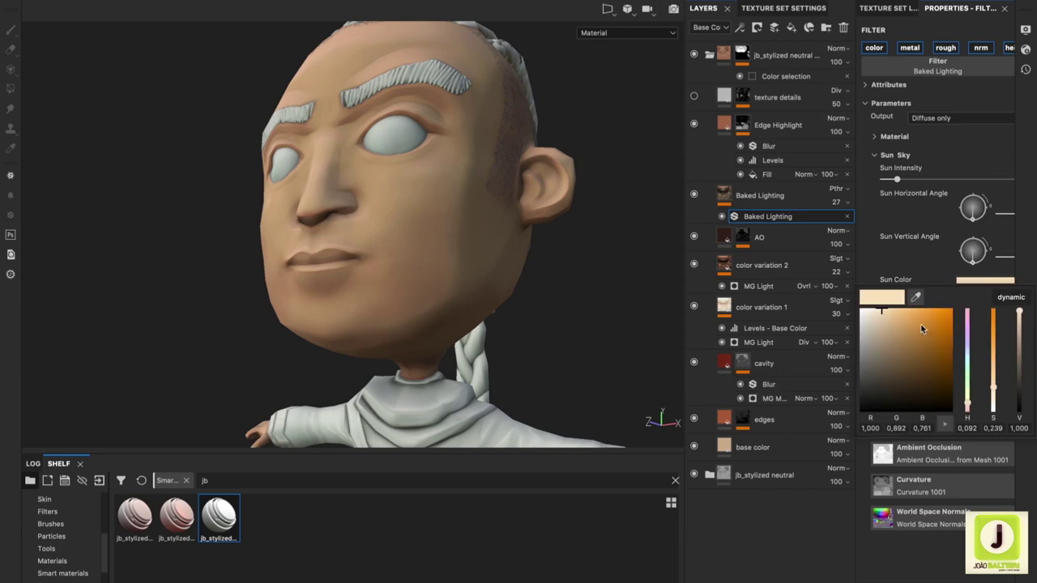
pyautogui.click(917, 314)
pyautogui.moveTo(918, 314); pyautogui.dragTo(938, 316)
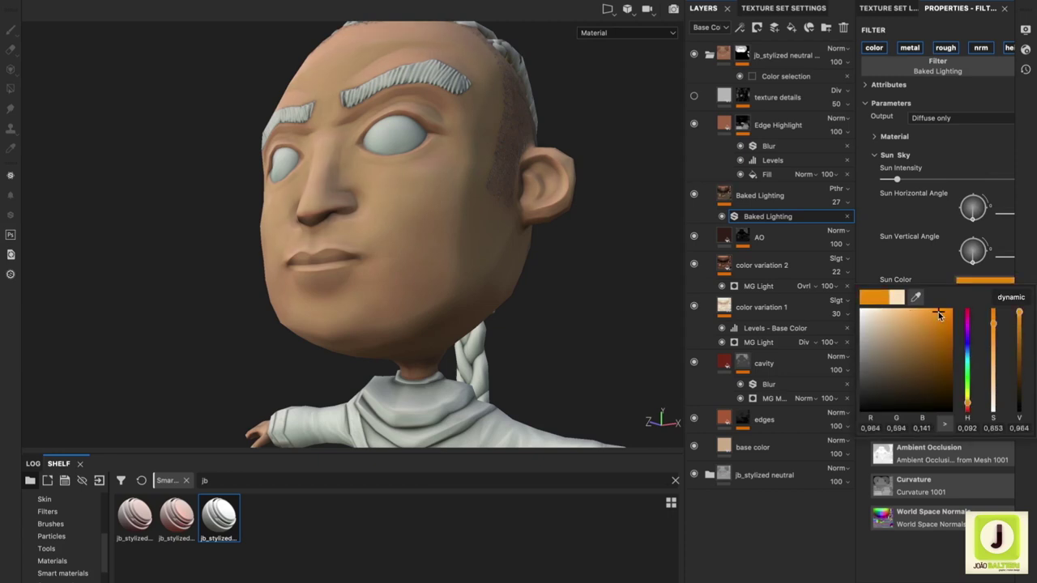
pyautogui.click(935, 280)
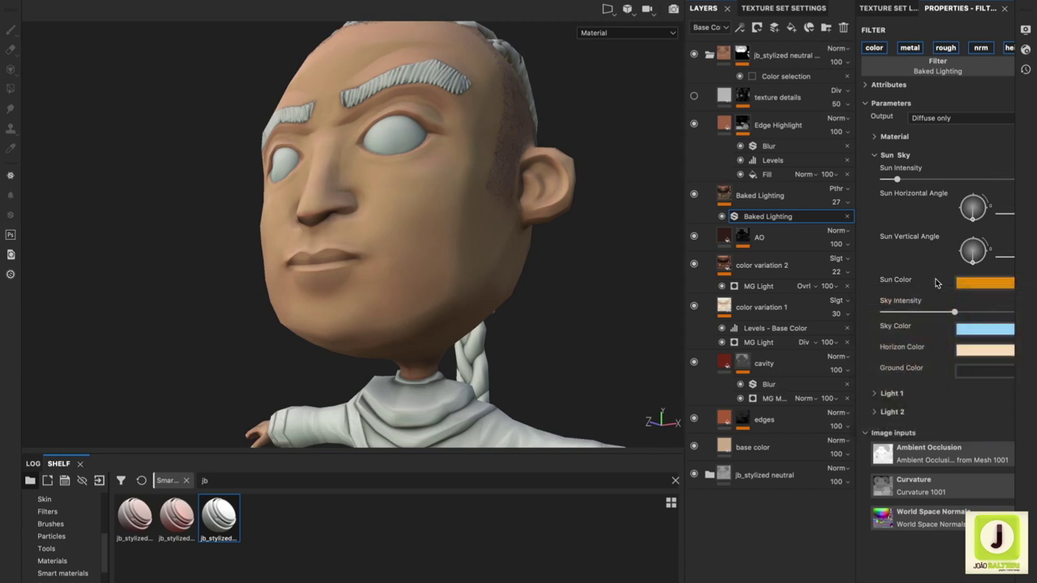
# - Set the Baked Lighting Sky Color to a soft pink, then reselect Edge Highlight
pyautogui.click(970, 332)
pyautogui.click(970, 365)
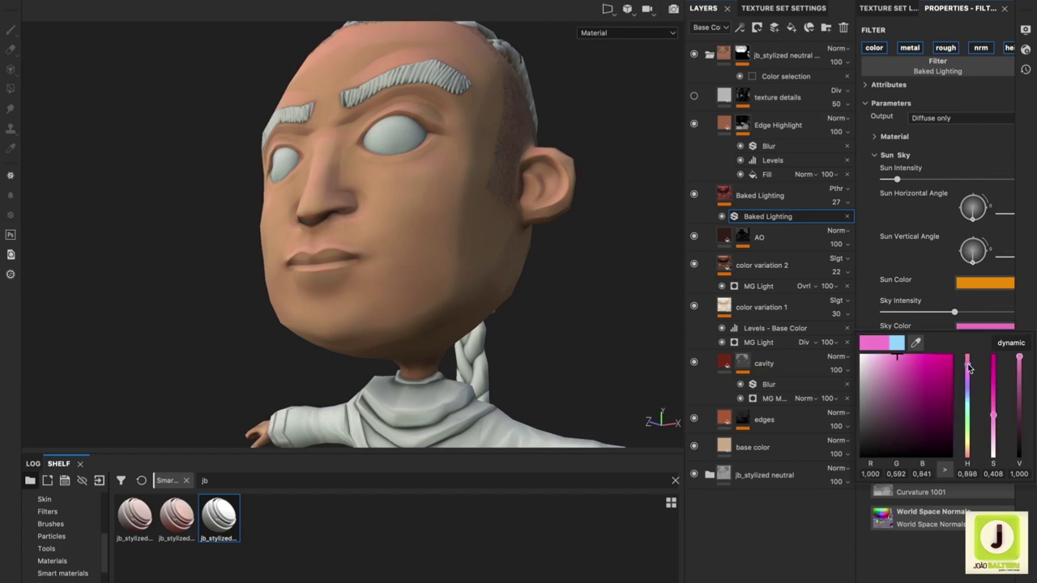
pyautogui.keyDown('alt'); pyautogui.moveTo(625, 278); pyautogui.dragTo(627, 287); pyautogui.keyUp('alt')
pyautogui.click(964, 332)
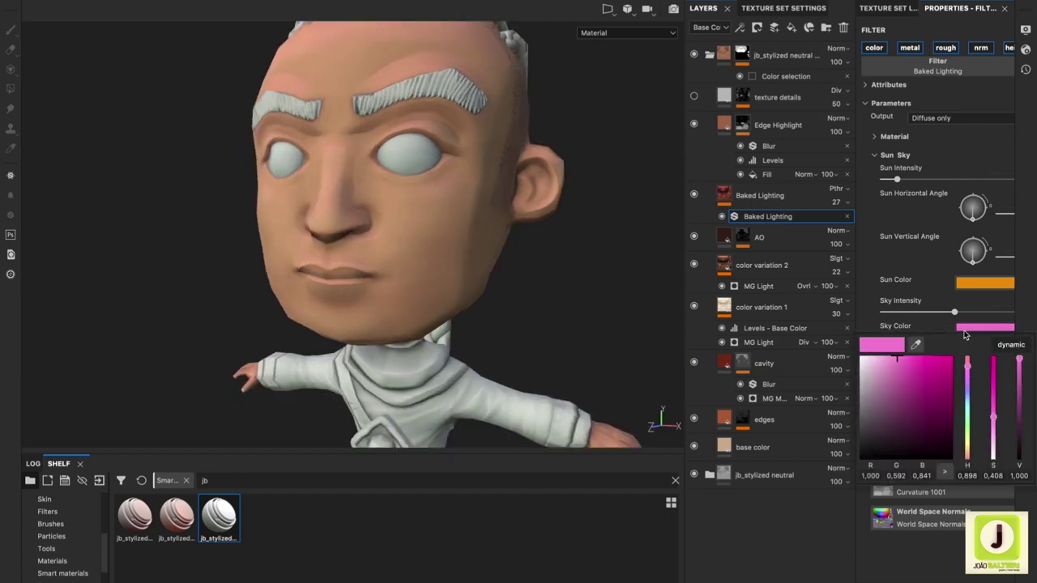
pyautogui.click(967, 456)
pyautogui.click(906, 363)
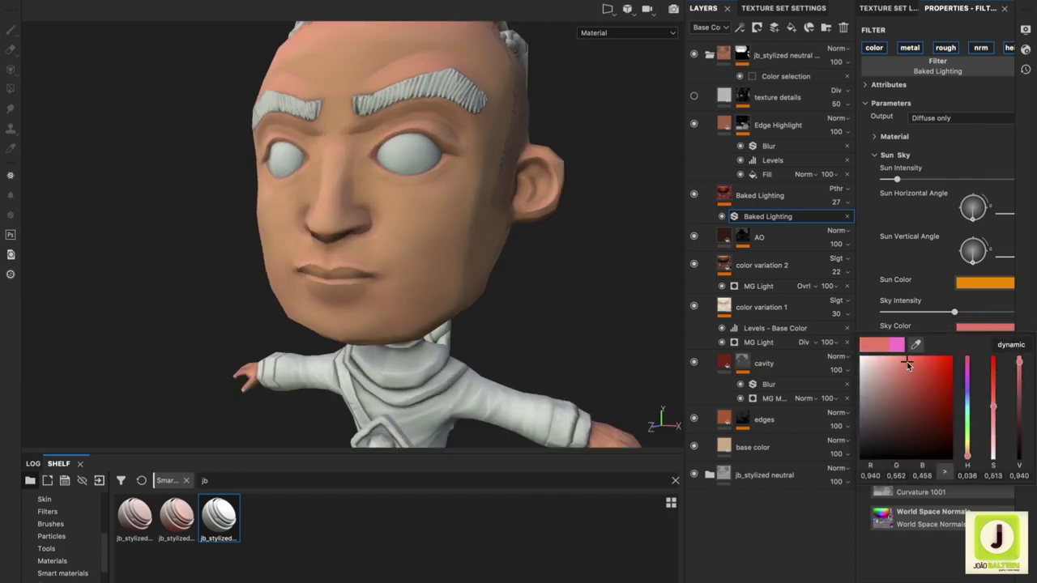
pyautogui.click(887, 364)
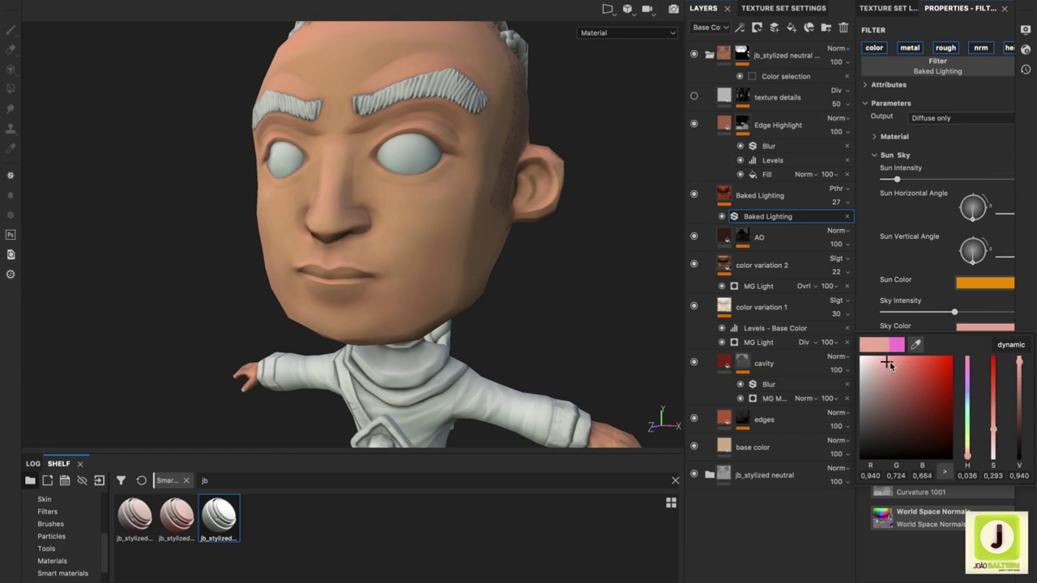
pyautogui.click(906, 270)
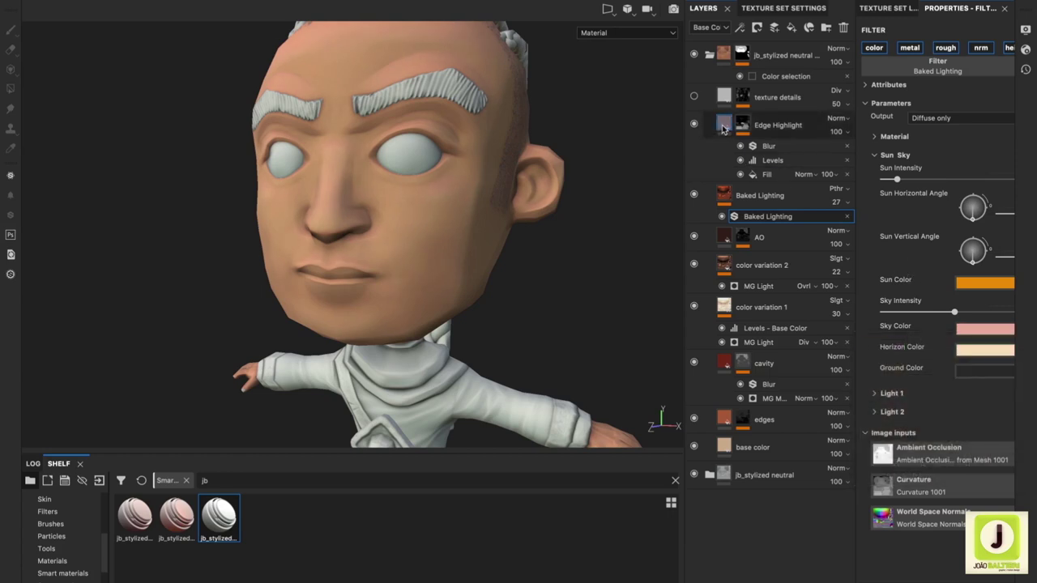
pyautogui.click(723, 127)
pyautogui.click(741, 126)
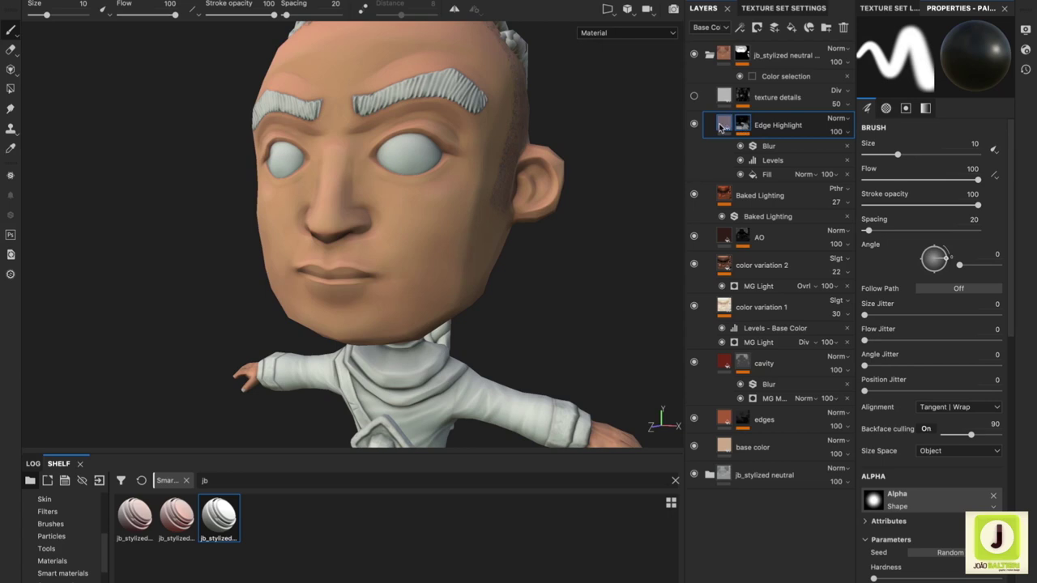
# - Lighten Edge Highlight's base colour slightly and lower its Blur Intensity to 0.86
pyautogui.click(718, 128)
pyautogui.click(903, 300)
pyautogui.click(916, 365)
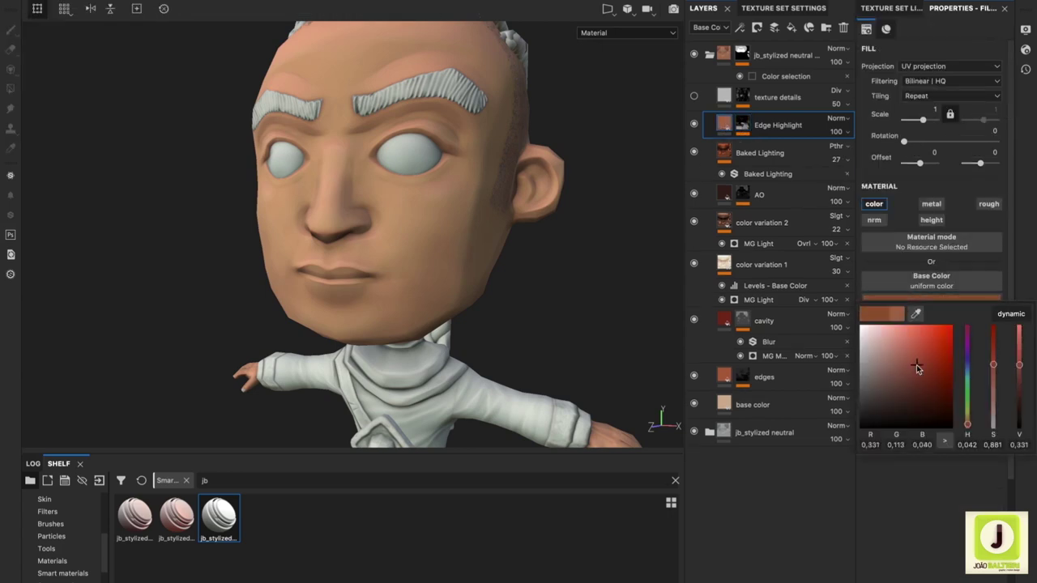
pyautogui.moveTo(916, 364); pyautogui.dragTo(915, 363)
pyautogui.click(741, 126)
pyautogui.click(764, 148)
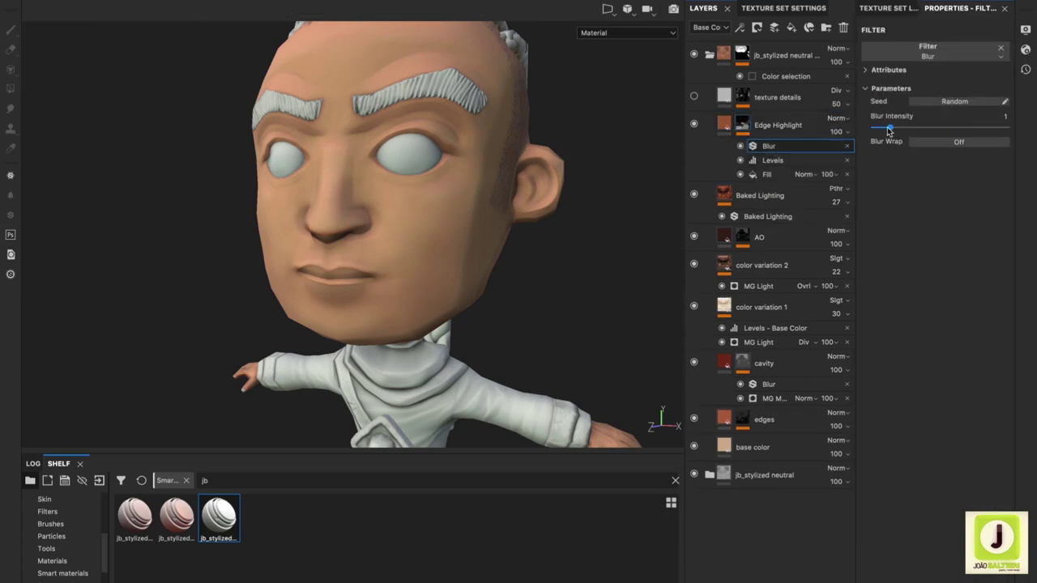
pyautogui.moveTo(889, 127); pyautogui.dragTo(887, 128)
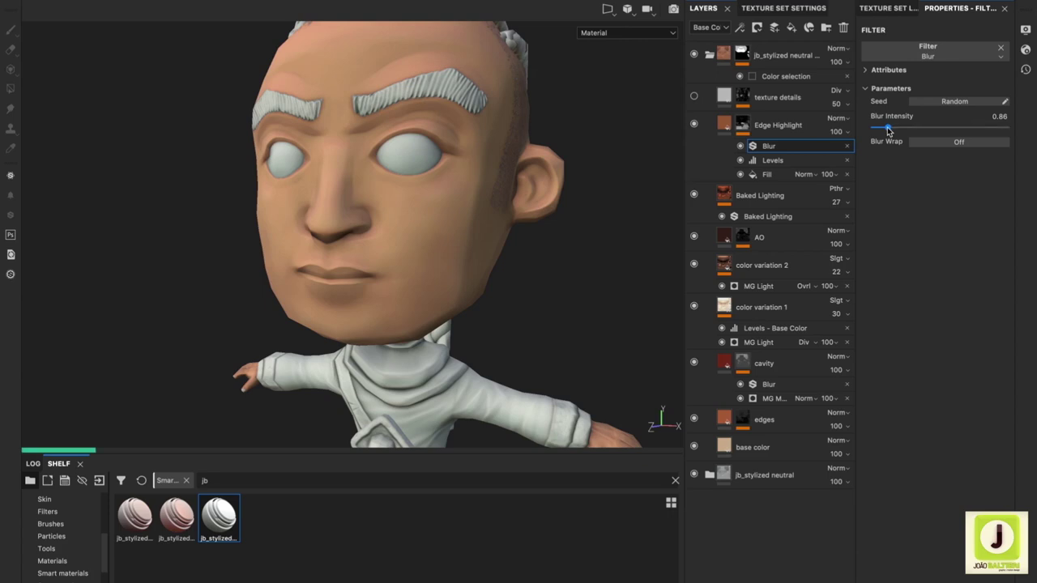
# - Make the edges layer's base colour duller and less saturated
pyautogui.click(709, 56)
pyautogui.keyDown('alt'); pyautogui.moveTo(586, 245); pyautogui.dragTo(502, 279); pyautogui.keyUp('alt')
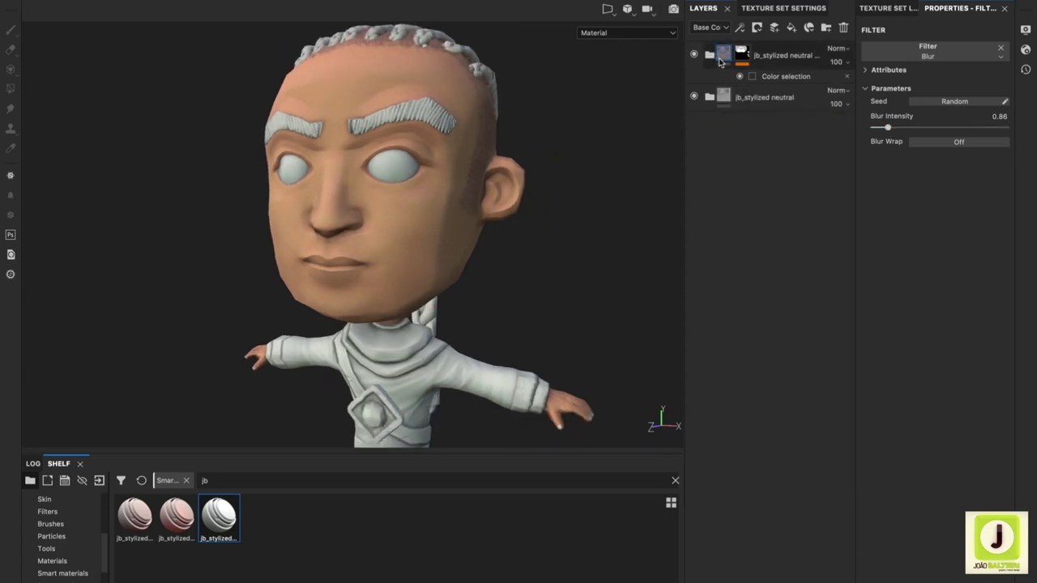
pyautogui.click(709, 55)
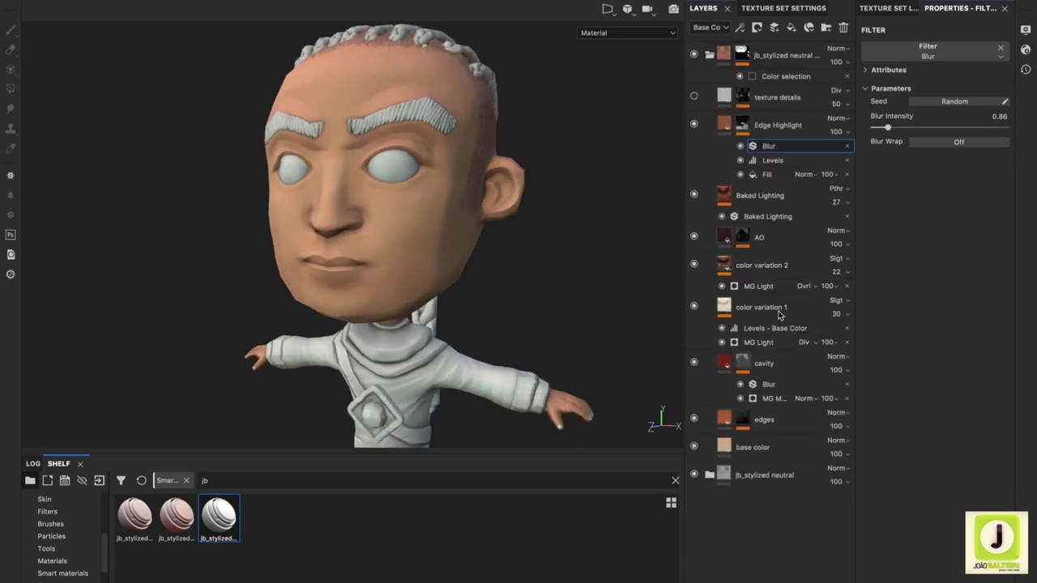
pyautogui.click(694, 419)
pyautogui.click(723, 419)
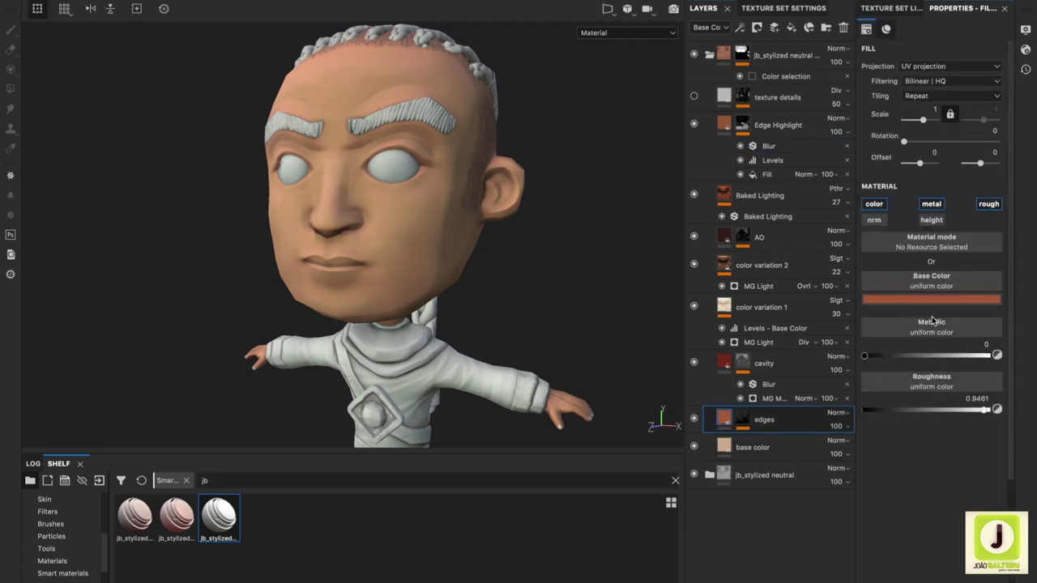
pyautogui.click(932, 298)
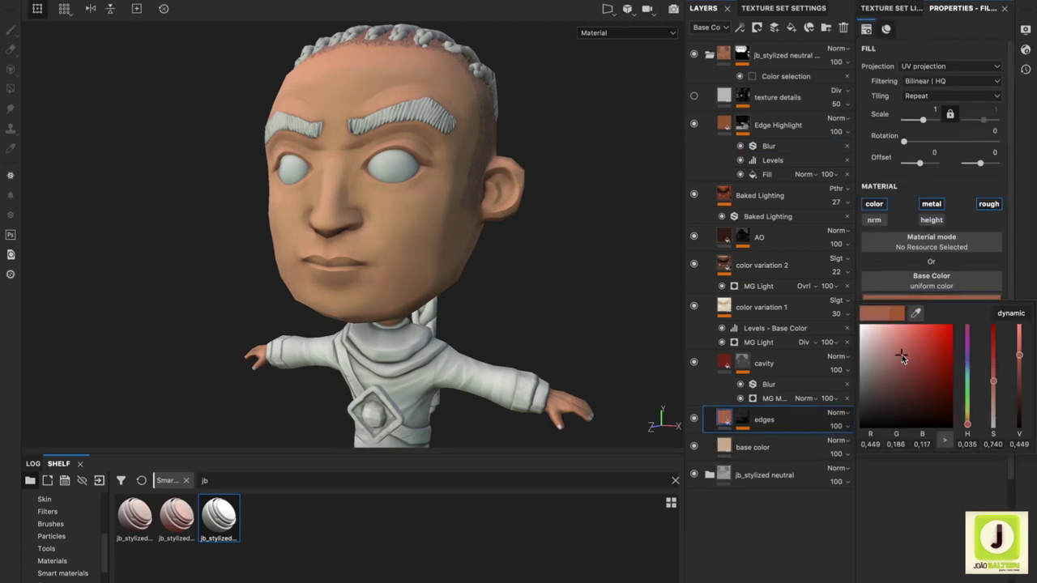
pyautogui.click(898, 355)
pyautogui.click(709, 54)
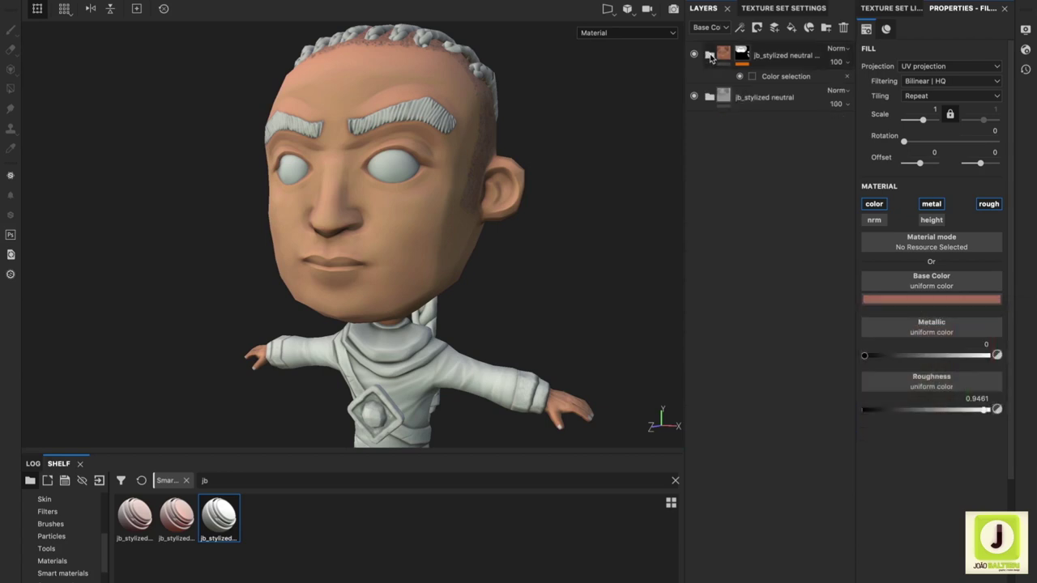
pyautogui.keyDown('alt'); pyautogui.moveTo(561, 313); pyautogui.dragTo(472, 287); pyautogui.keyUp('alt')
pyautogui.keyDown('alt'); pyautogui.moveTo(478, 303); pyautogui.dragTo(486, 328, button='middle'); pyautogui.keyUp('alt')
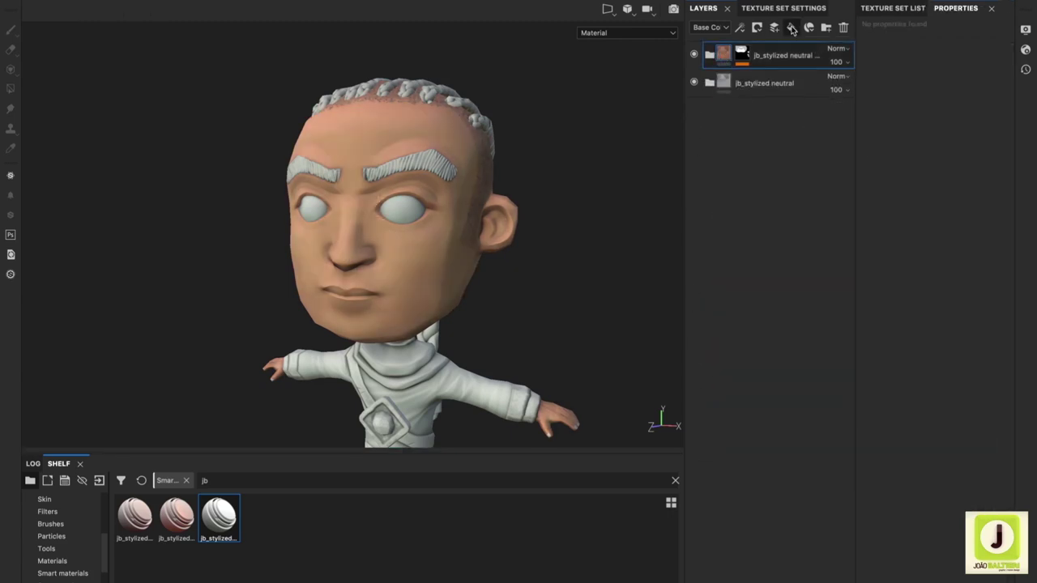
# - Add a fill layer, group it into a folder, and rename layers to skin, base and iris
pyautogui.click(792, 29)
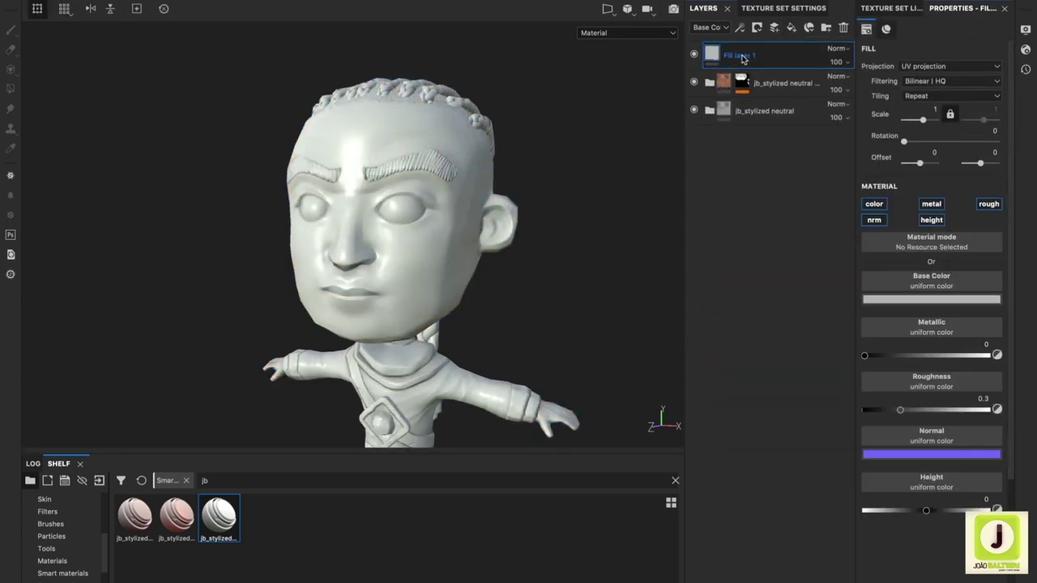
pyautogui.rightClick(735, 53)
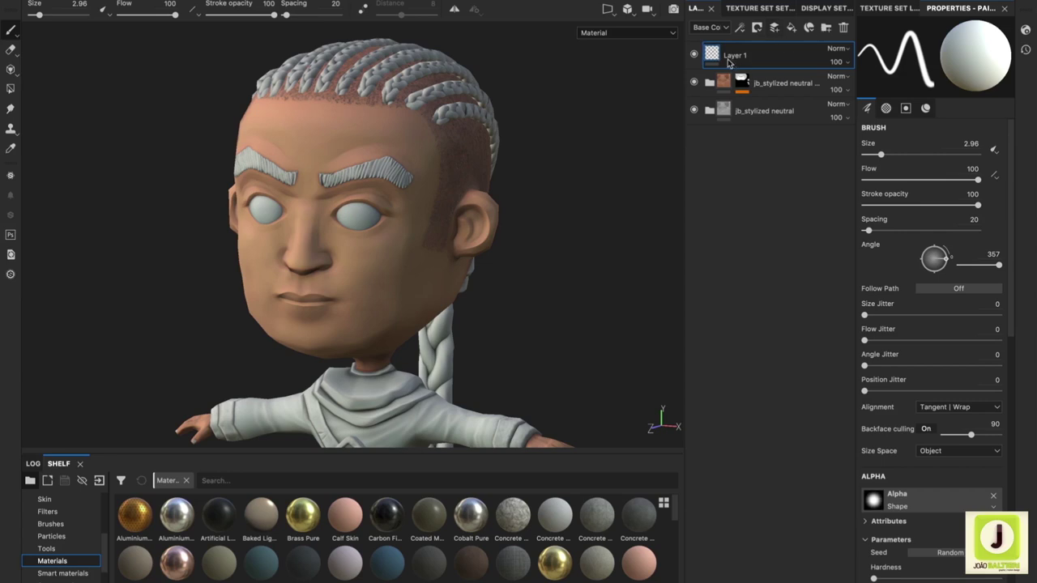
pyautogui.hotkey('ctrl', 'g')
pyautogui.doubleClick(781, 111)
pyautogui.write('skin')
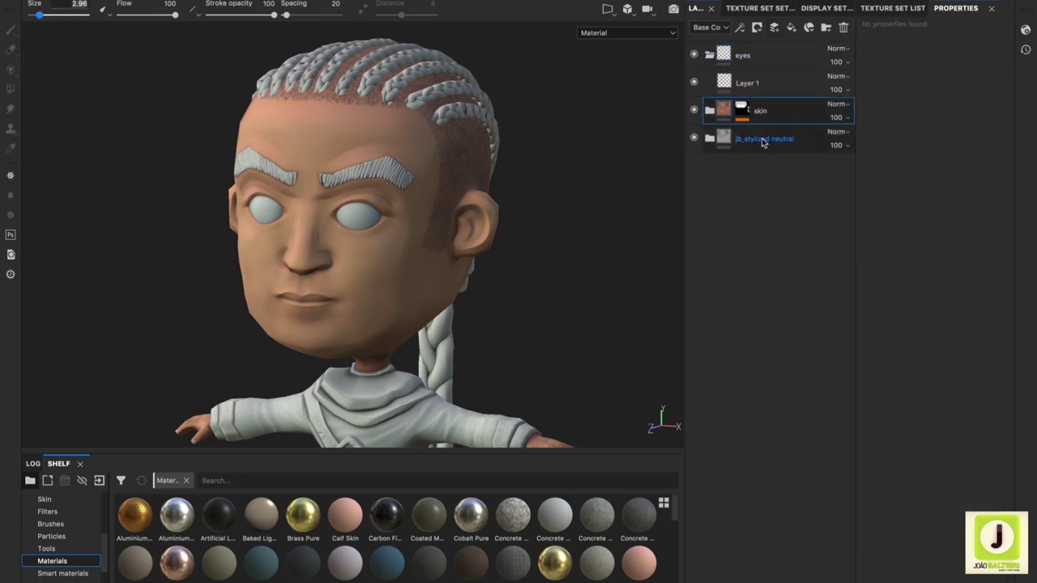
pyautogui.doubleClick(762, 140)
pyautogui.doubleClick(753, 82)
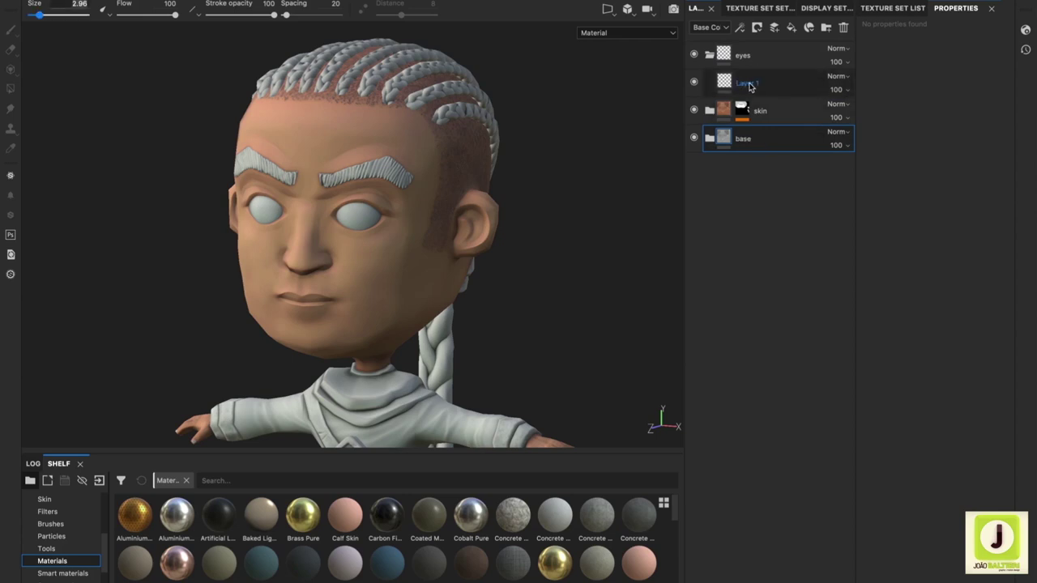
# - Mask the eyes folder by colour selection on the eyeballs, then select the iris layer
pyautogui.rightClick(729, 54)
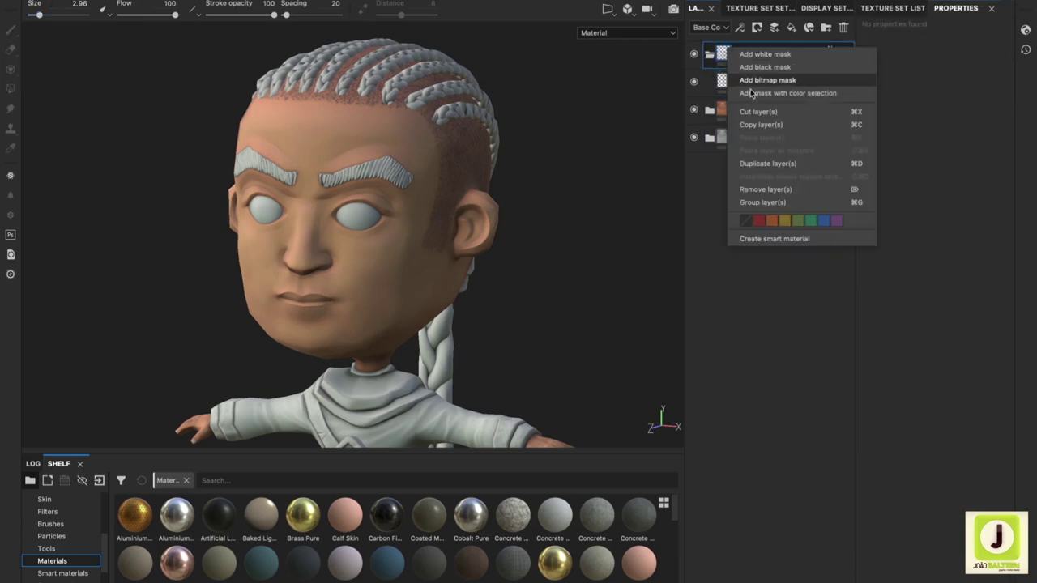
pyautogui.click(761, 87)
pyautogui.click(368, 215)
pyautogui.click(760, 8)
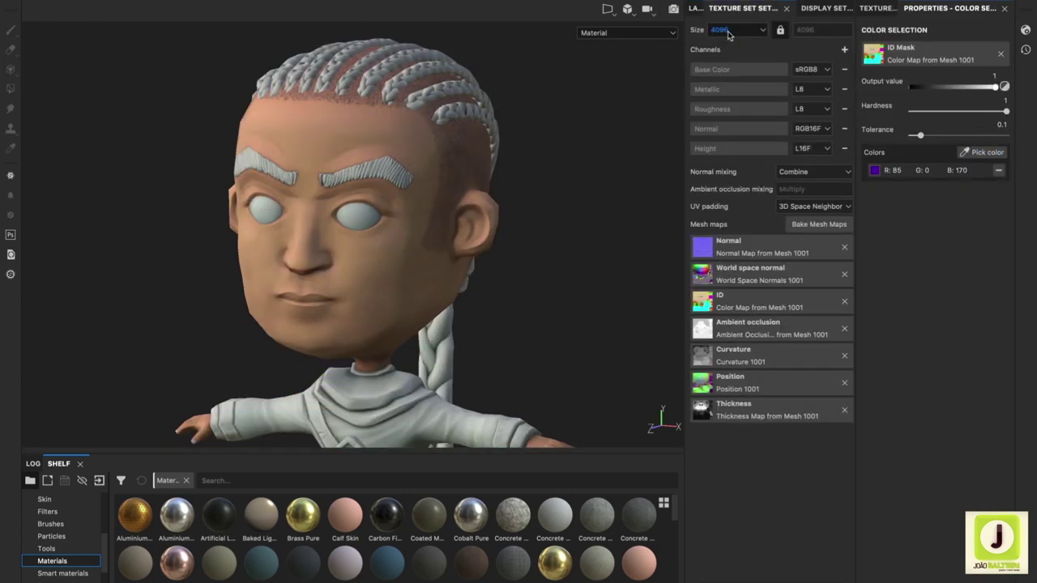
pyautogui.click(694, 9)
pyautogui.click(724, 54)
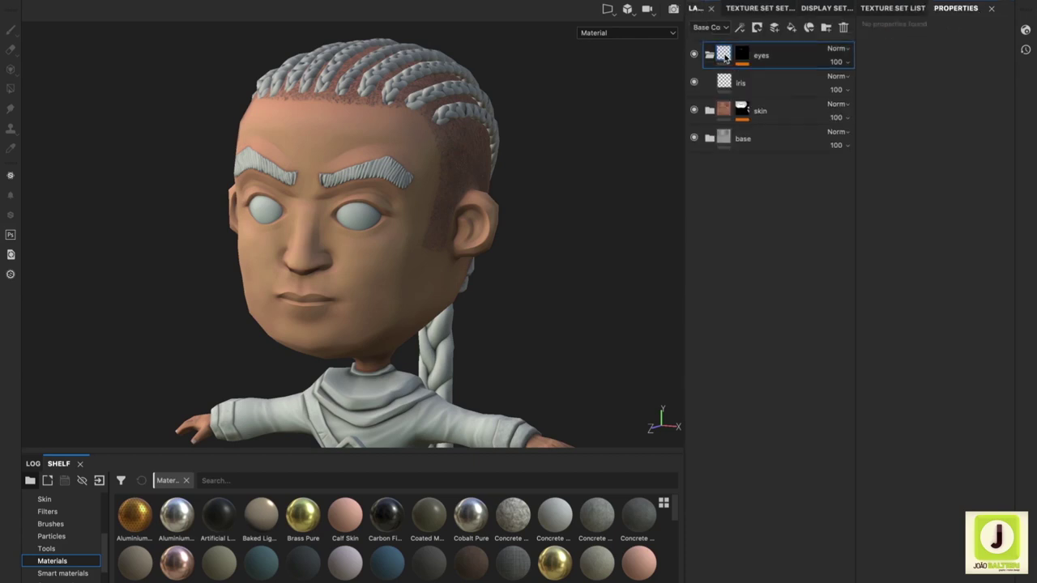
pyautogui.click(729, 83)
# - Face the camera front-on, zoom into the face and enable mirror symmetry
pyautogui.keyDown('alt'); pyautogui.moveTo(428, 232); pyautogui.dragTo(380, 267); pyautogui.keyUp('alt')
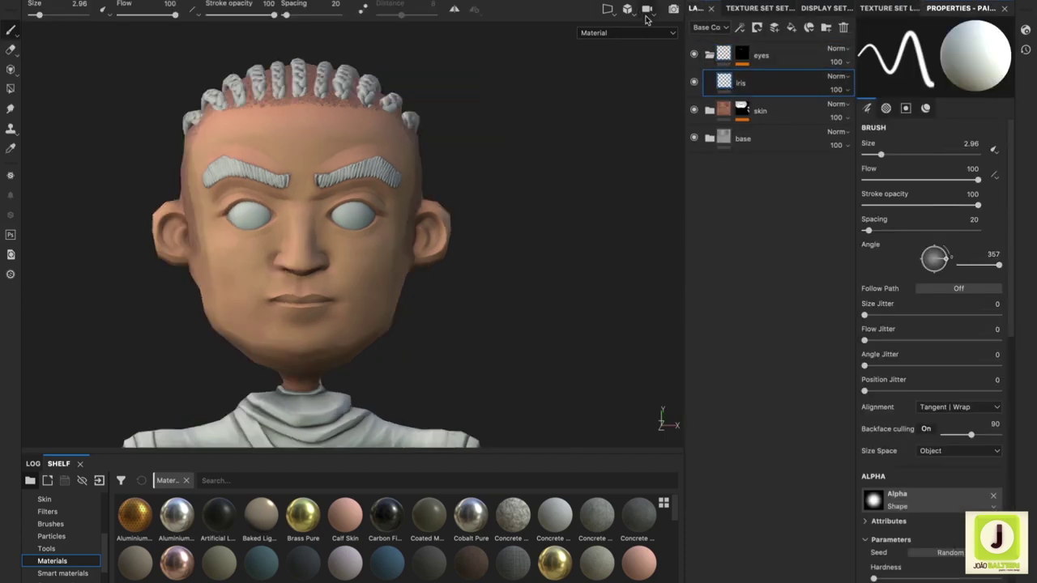
pyautogui.click(647, 10)
pyautogui.keyDown('alt'); pyautogui.moveTo(370, 213); pyautogui.dragTo(366, 8, button='right'); pyautogui.keyUp('alt')
pyautogui.click(454, 9)
pyautogui.scroll(3, 328, 223)
pyautogui.scroll(3, 328, 223)
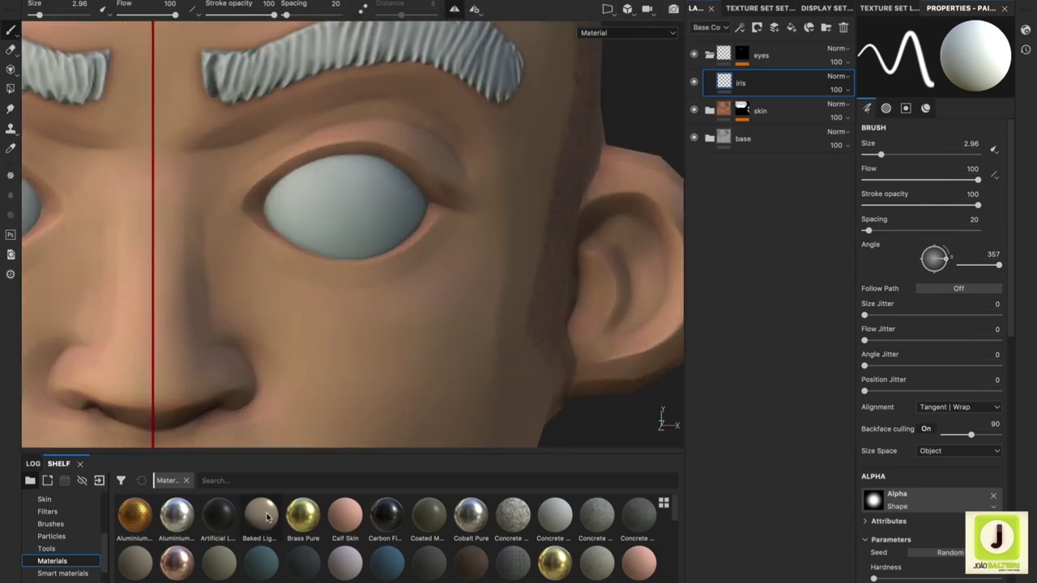
# - Search the shelf for 'iris' and load the cartoon iris as the brush Base Color
pyautogui.click(268, 481)
pyautogui.write('iris')
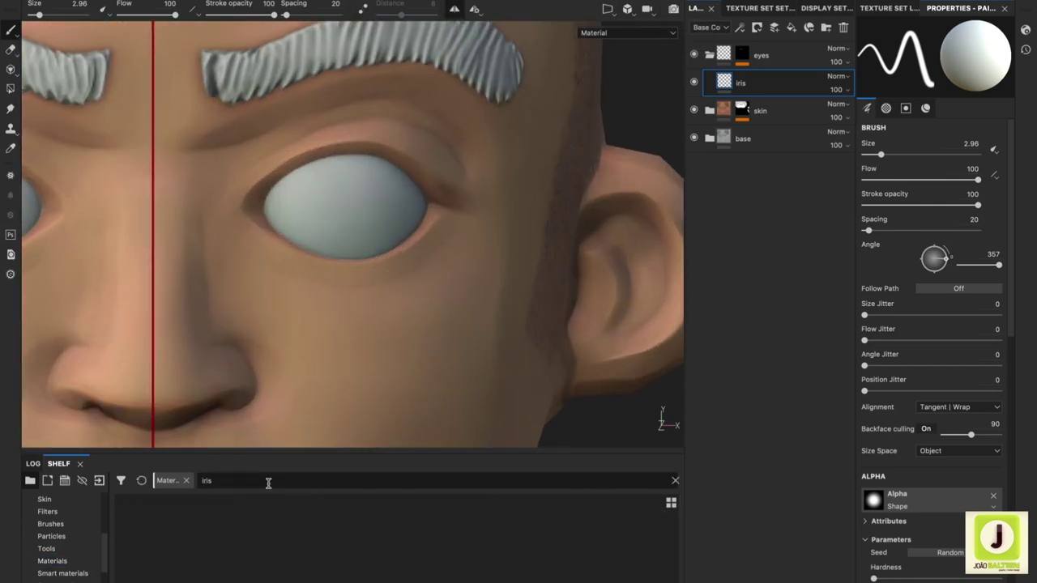
pyautogui.press('BackSpace')
pyautogui.press('BackSpace')
pyautogui.press('BackSpace')
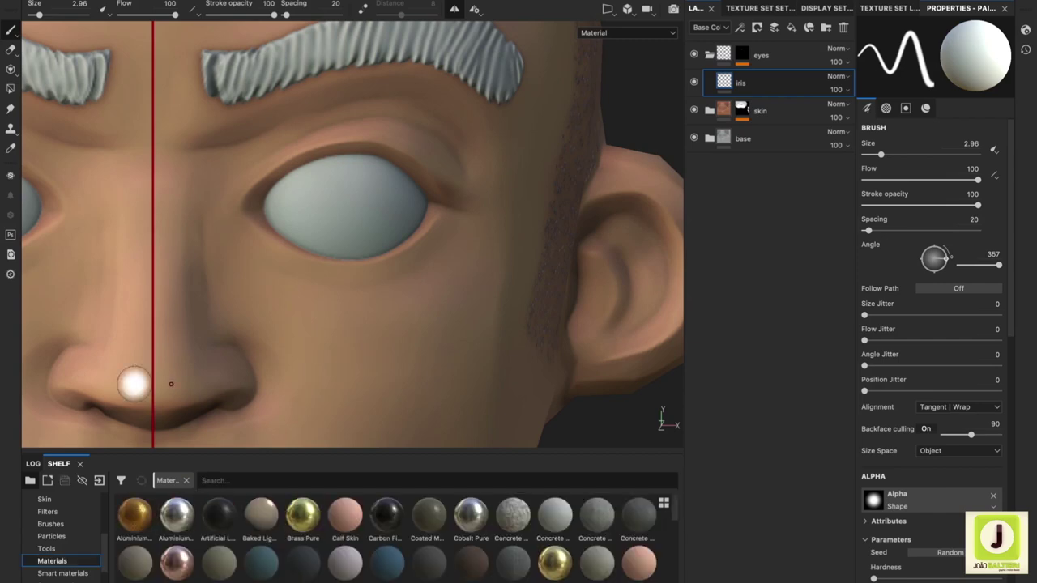
pyautogui.press('BackSpace')
pyautogui.write('iris')
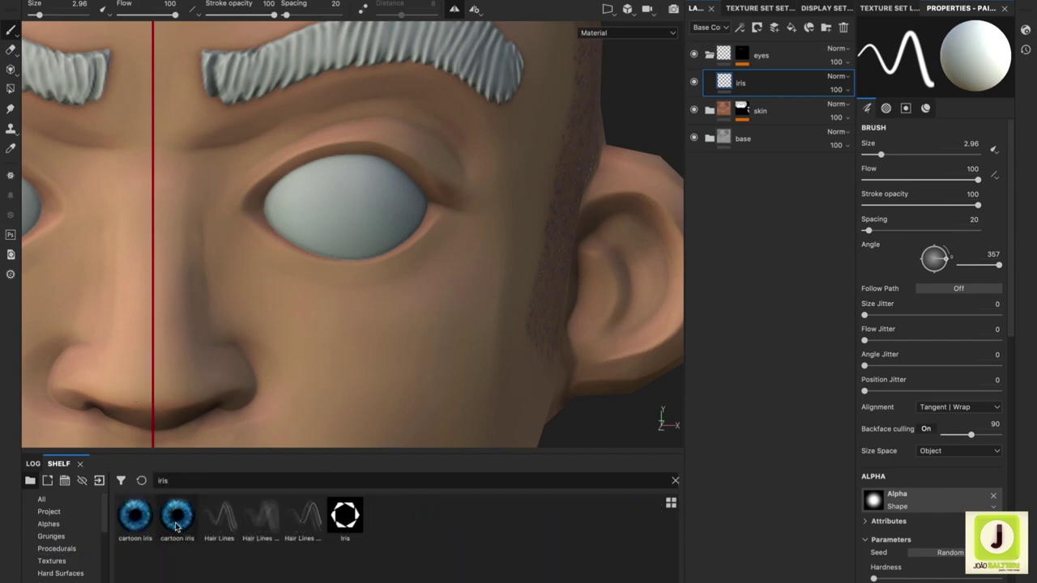
pyautogui.moveTo(176, 516)
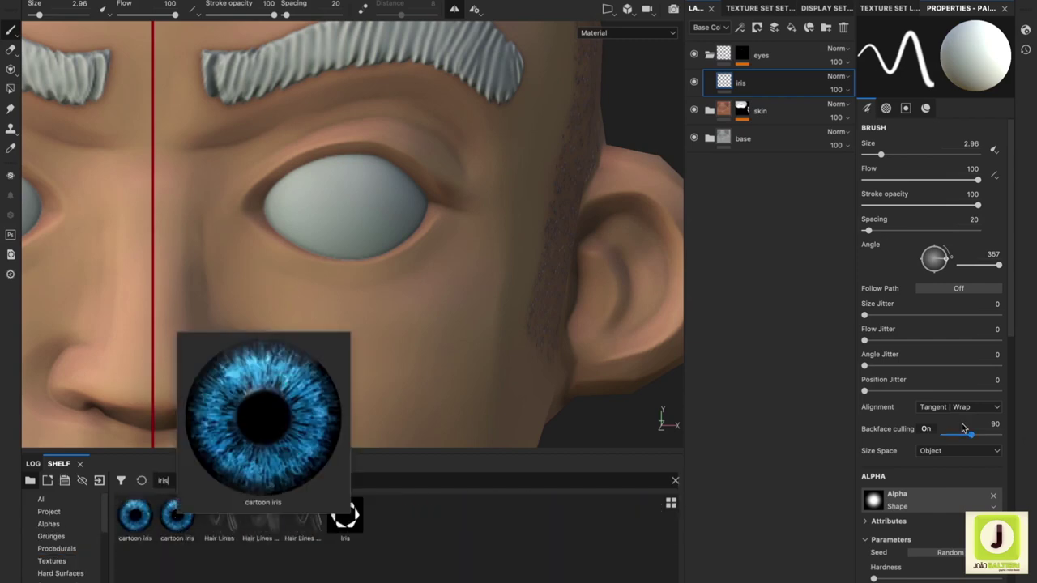
pyautogui.scroll(-2, 937, 447)
pyautogui.scroll(-5, 937, 446)
pyautogui.scroll(-2, 937, 446)
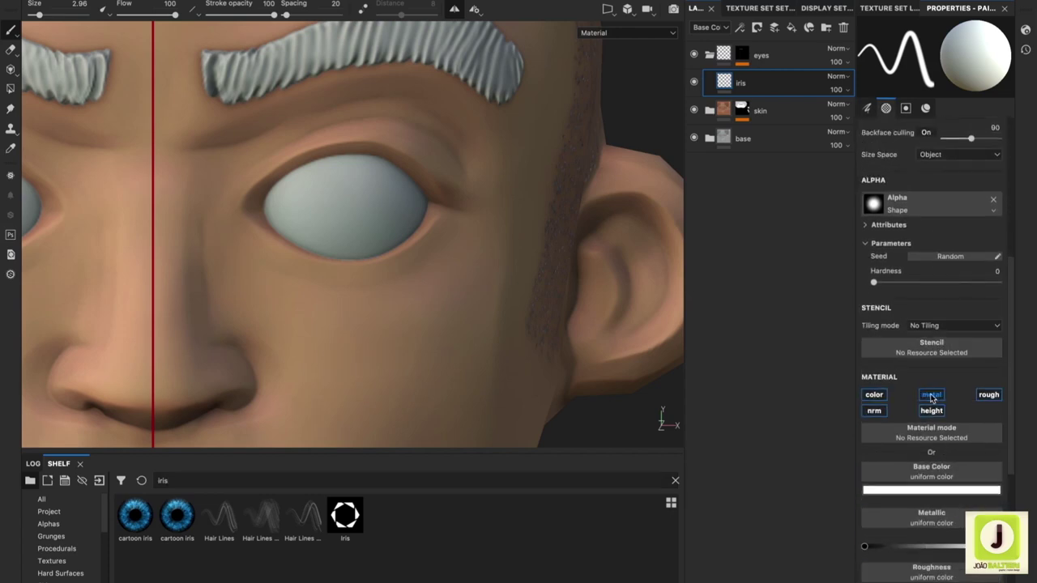
pyautogui.moveTo(171, 519); pyautogui.dragTo(944, 475)
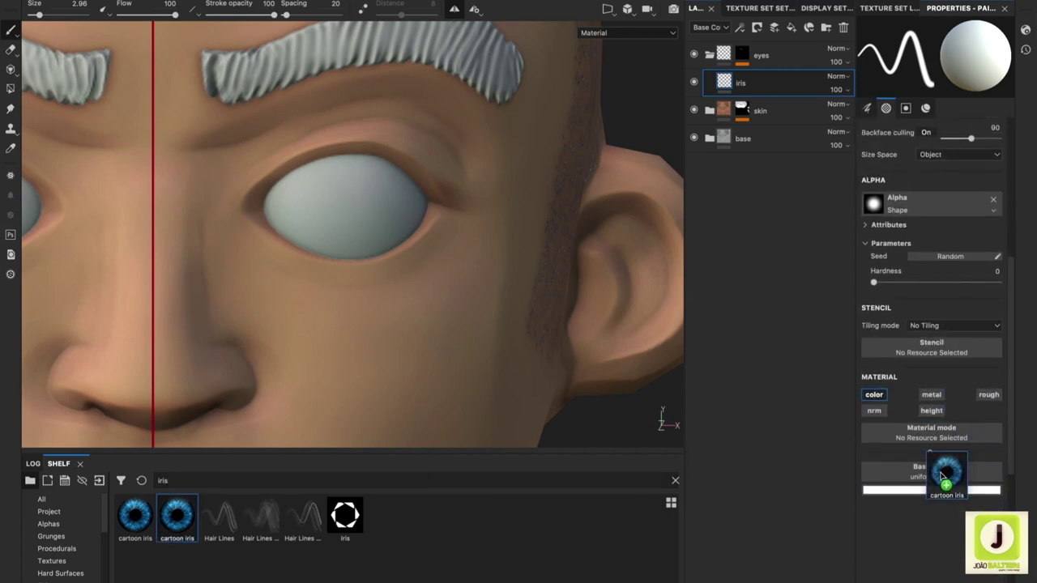
# - Set brush size to 10.53 and hardness near 0.97, then stamp the iris onto the eye
pyautogui.keyDown('ctrl'); pyautogui.moveTo(335, 203); pyautogui.dragTo(405, 203, button='right'); pyautogui.keyUp('ctrl')
pyautogui.moveTo(875, 282); pyautogui.dragTo(962, 282)
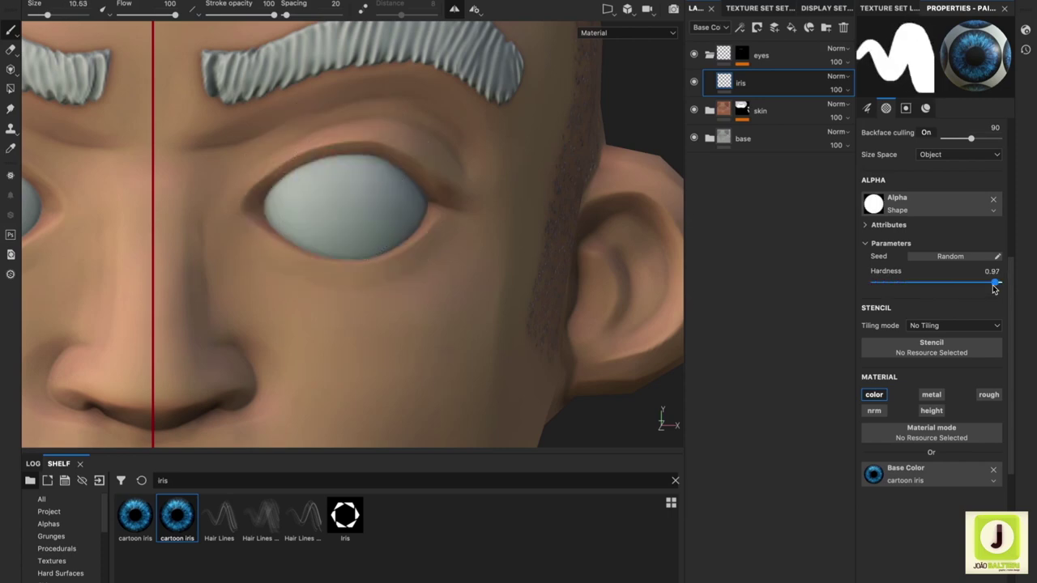
pyautogui.click(992, 282)
pyautogui.click(349, 197)
# - Re-stamp the cartoon iris onto the eyes with a slightly smaller brush
pyautogui.hotkey('ctrl', 'z')
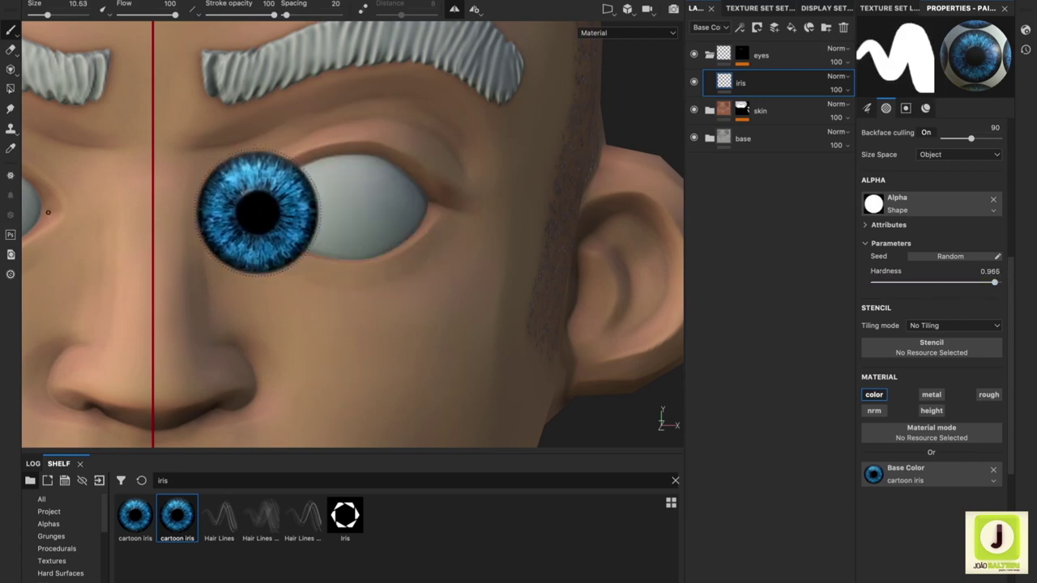
pyautogui.keyDown('ctrl'); pyautogui.moveTo(355, 198); pyautogui.dragTo(347, 199, button='right'); pyautogui.keyUp('ctrl')
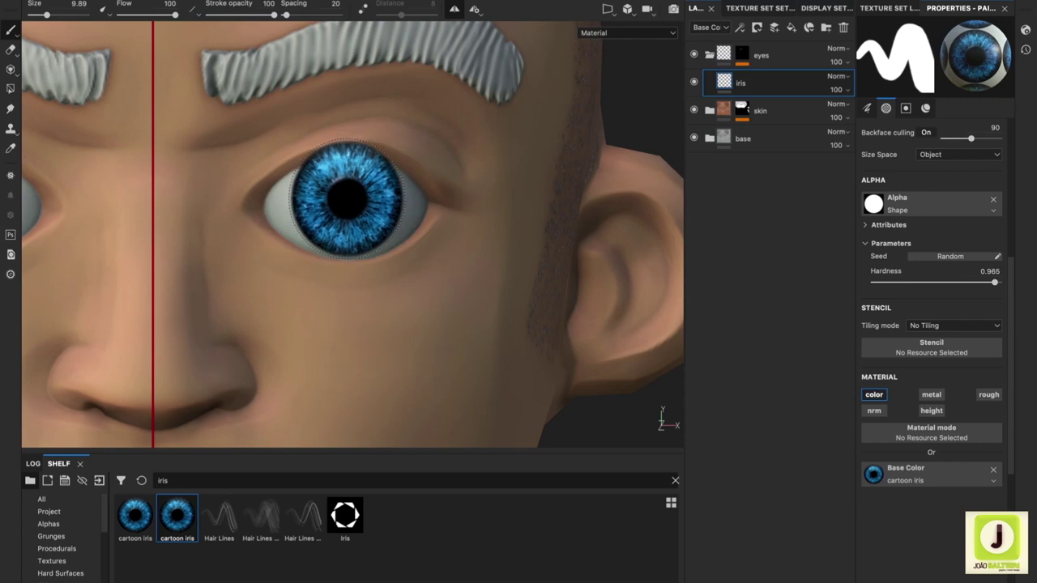
pyautogui.click(347, 199)
pyautogui.moveTo(405, 324)
pyautogui.keyDown('alt'); pyautogui.mouseDown()
pyautogui.moveTo(340, 313)
pyautogui.moveTo(336, 203)
pyautogui.mouseUp(); pyautogui.keyUp('alt')
pyautogui.hotkey('ctrl', 'z')
pyautogui.click(346, 199)
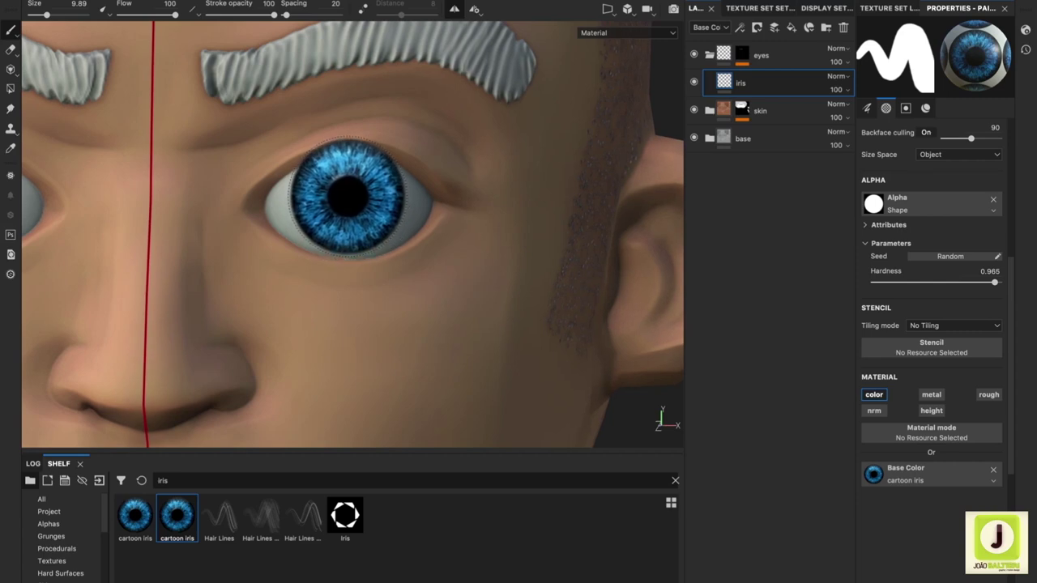
pyautogui.scroll(-5, 320, 315)
pyautogui.rightClick(267, 320)
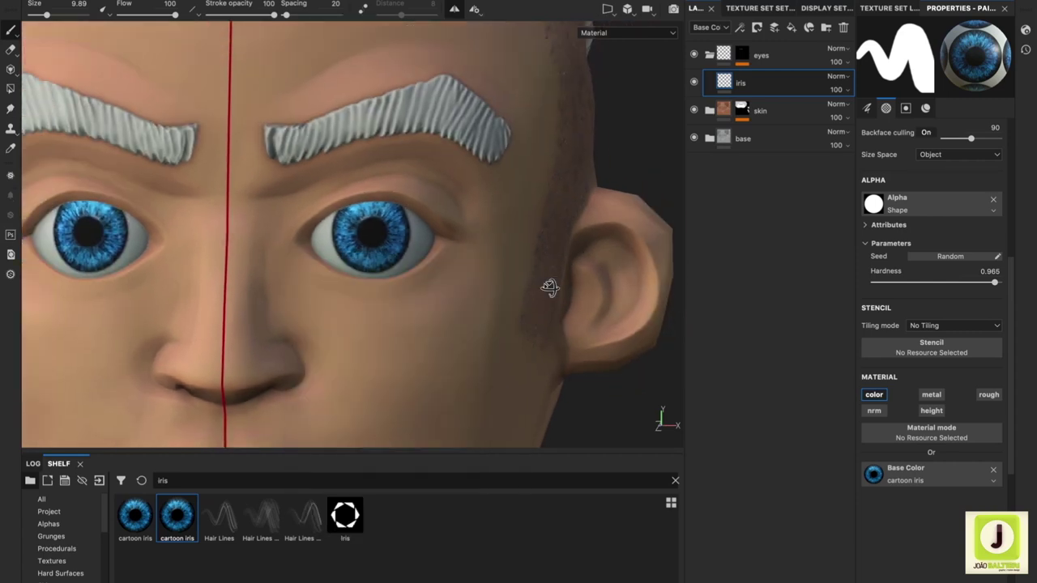
pyautogui.keyDown('alt'); pyautogui.moveTo(549, 287); pyautogui.dragTo(322, 255); pyautogui.keyUp('alt')
pyautogui.scroll(3, 321, 254)
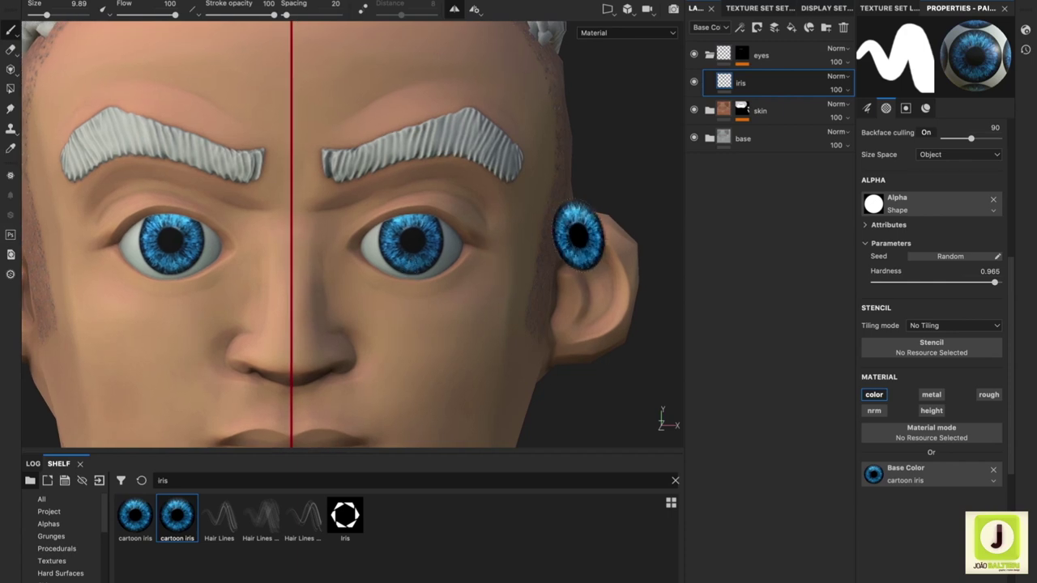
# - Clear the shelf's iris filter and add a fill layer named 'eyes base' below iris
pyautogui.click(674, 480)
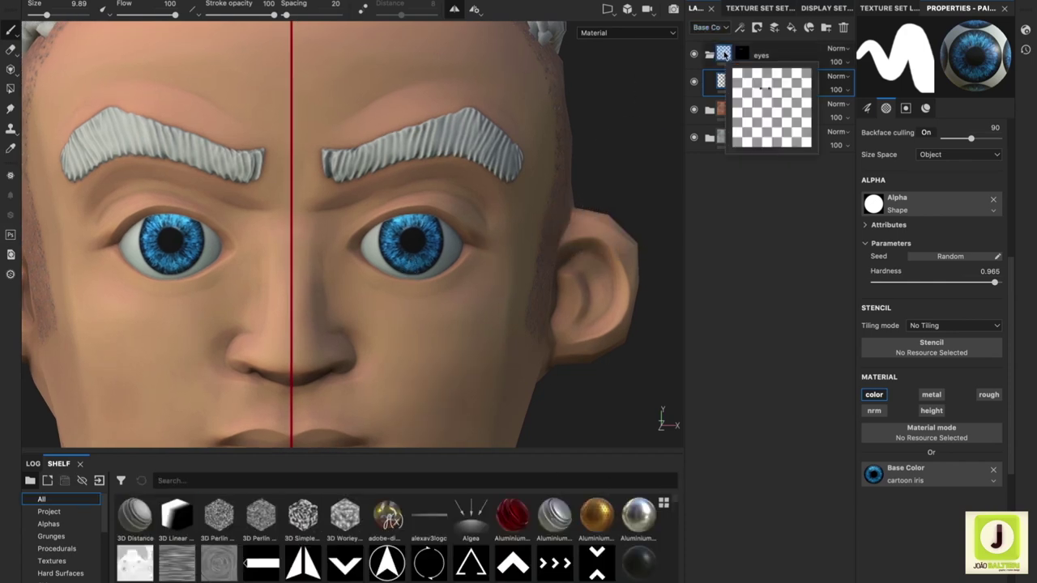
pyautogui.click(791, 28)
pyautogui.moveTo(751, 83); pyautogui.dragTo(752, 113)
pyautogui.doubleClick(751, 110)
pyautogui.write('eyes base')
pyautogui.press('Return')
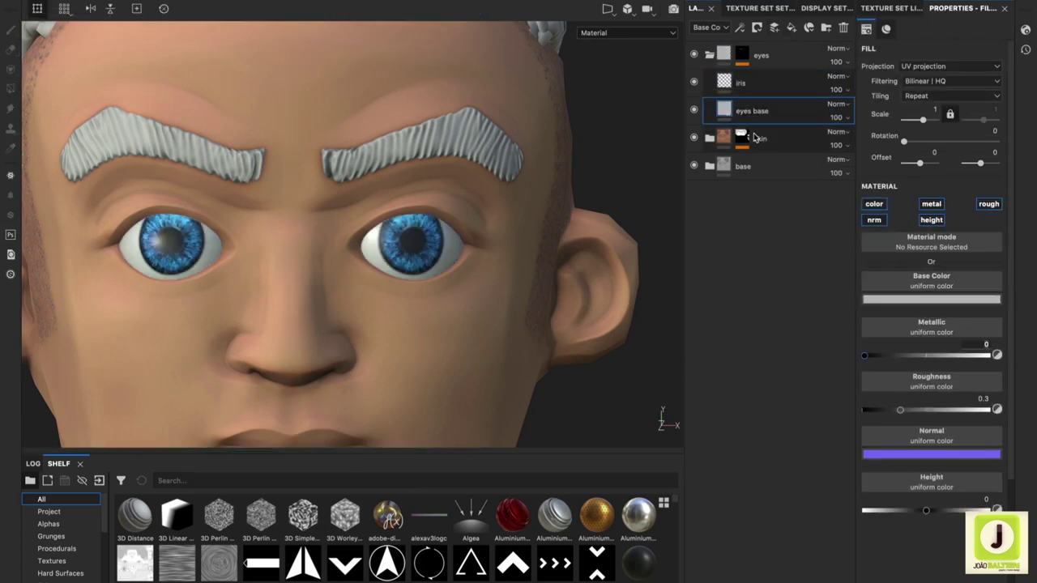
# - Disable metal, normal and height on eyes base; set roughness 0.087 and a pale bluish-grey colour
pyautogui.click(930, 204)
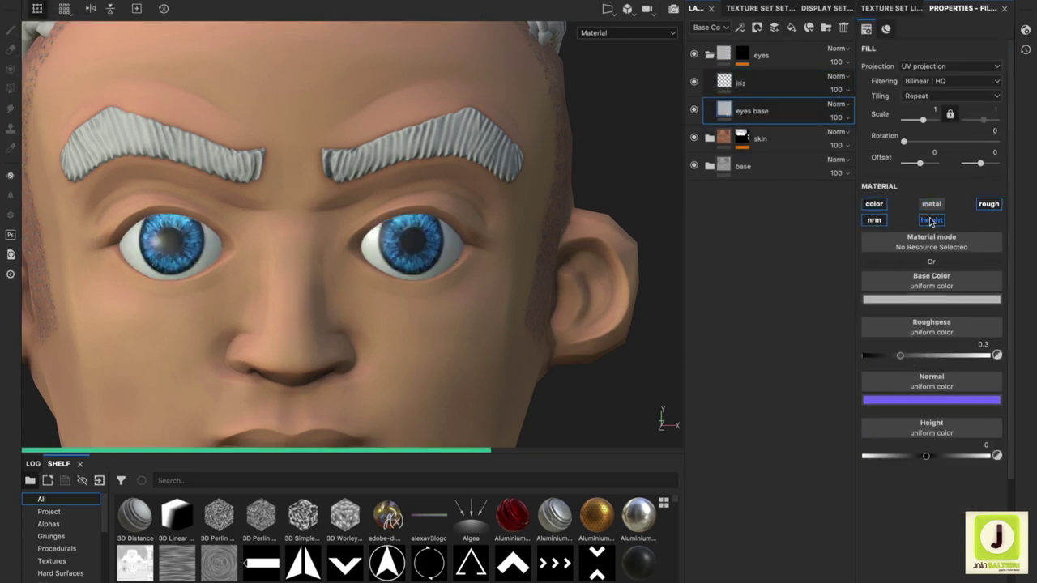
pyautogui.click(874, 219)
pyautogui.click(931, 219)
pyautogui.moveTo(890, 359); pyautogui.dragTo(873, 359)
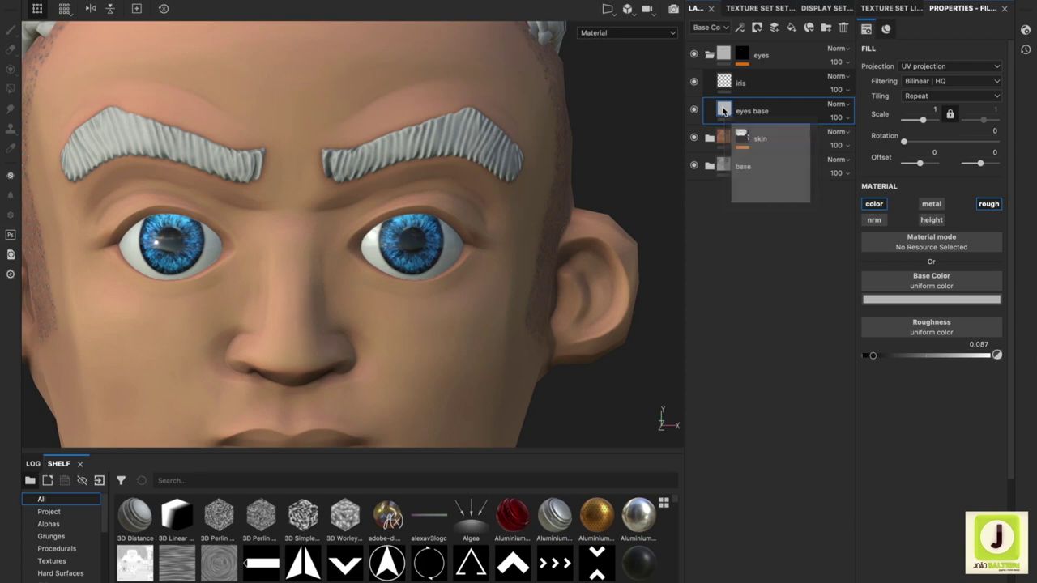
pyautogui.click(887, 299)
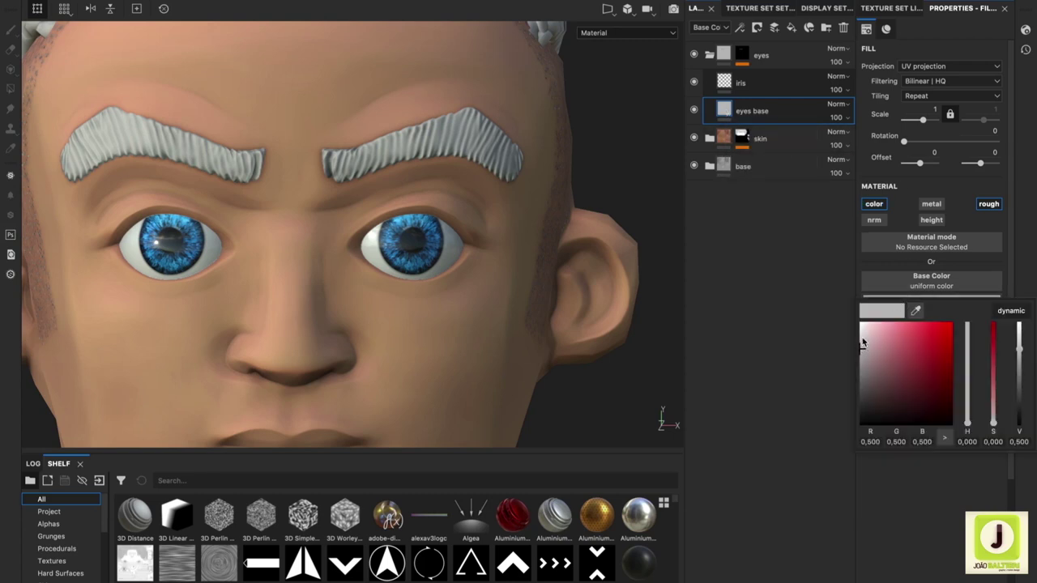
pyautogui.click(861, 337)
pyautogui.moveTo(966, 397); pyautogui.dragTo(966, 364)
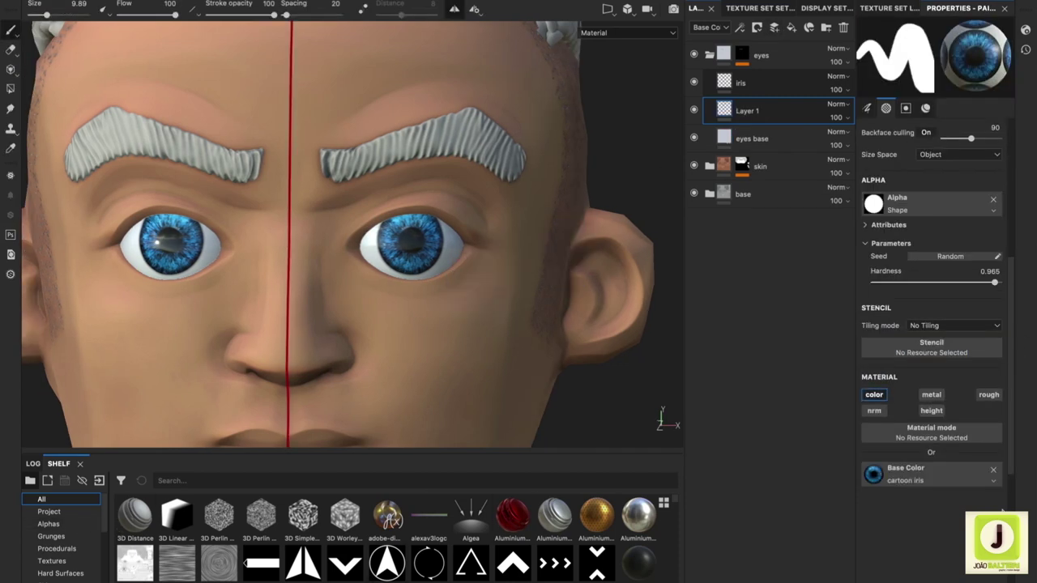
# - Replace the brush's cartoon iris Base Color with a plain dark pink-red
pyautogui.click(993, 470)
pyautogui.click(949, 489)
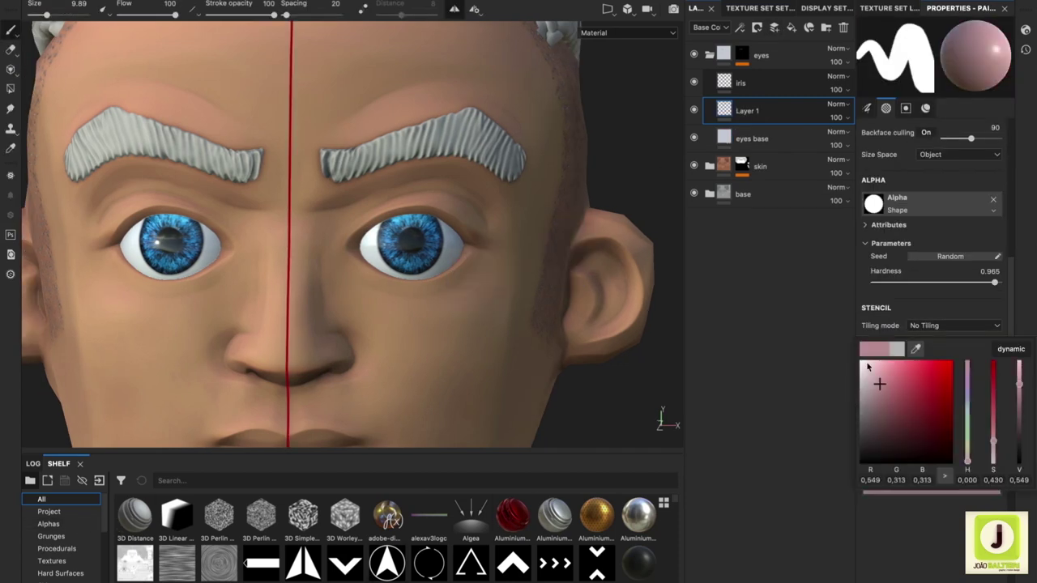
pyautogui.moveTo(889, 389); pyautogui.dragTo(915, 387)
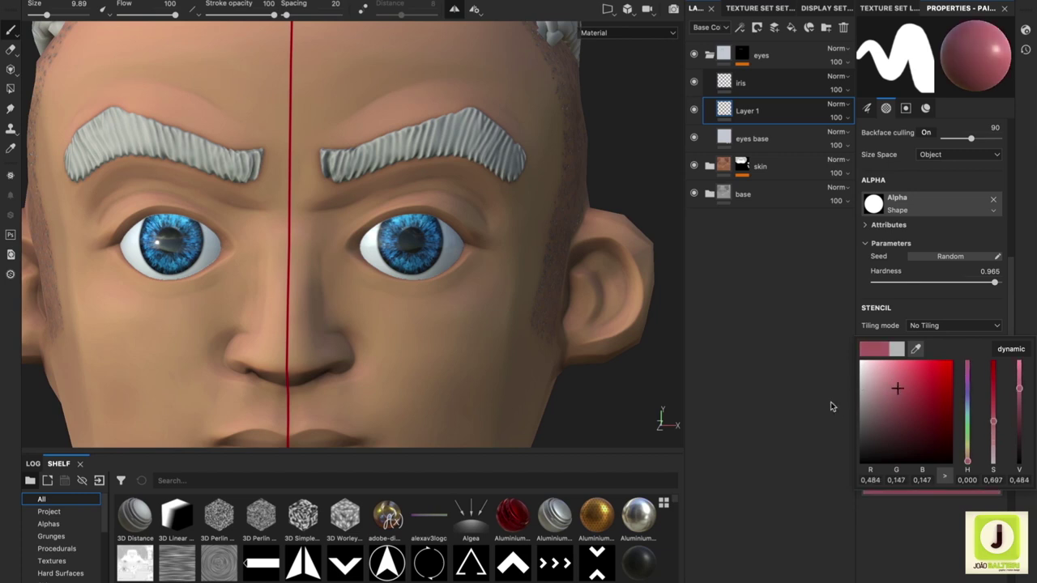
# - Filter the shelf to Alphas and browse down through the alpha list
pyautogui.click(48, 524)
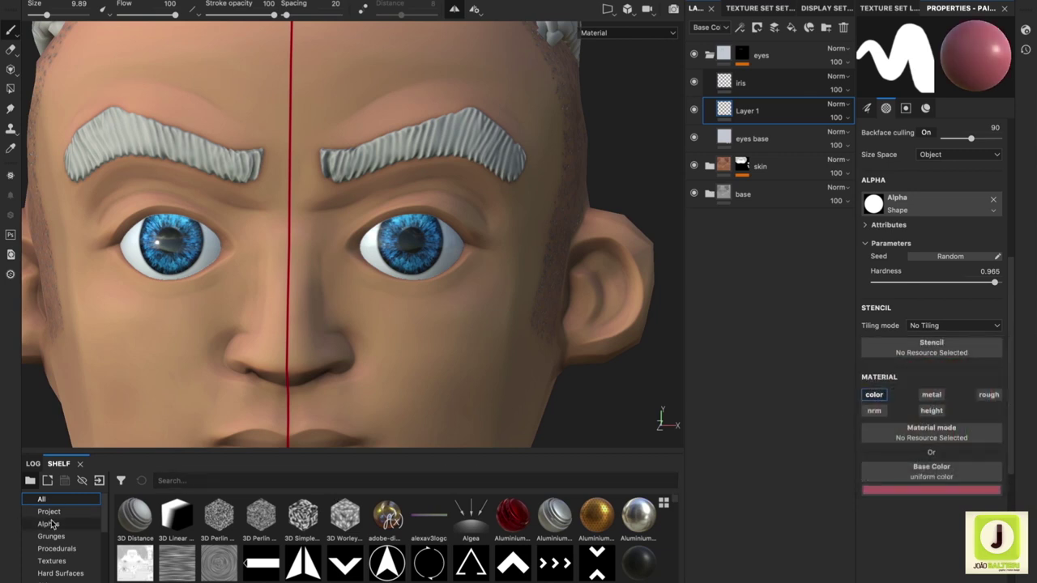
pyautogui.scroll(-2, 624, 525)
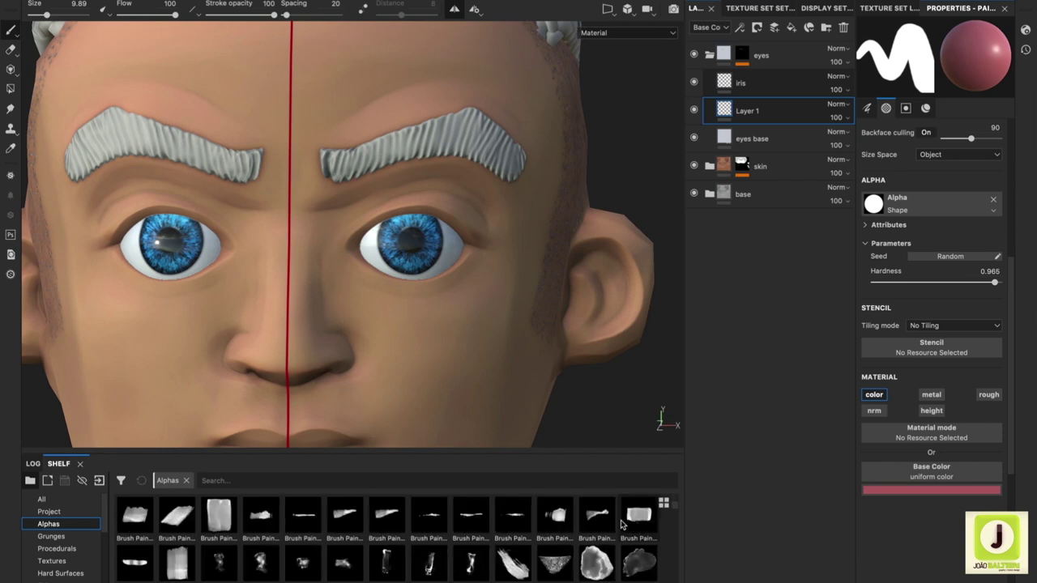
pyautogui.scroll(-2, 623, 525)
pyautogui.scroll(-2, 624, 525)
pyautogui.scroll(-2, 621, 526)
pyautogui.scroll(-1, 621, 527)
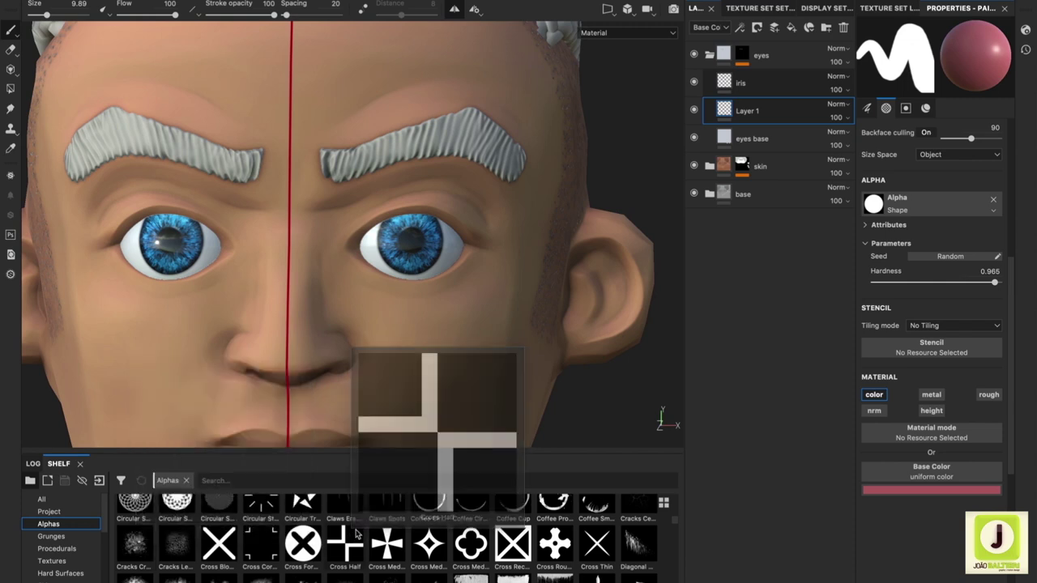
pyautogui.scroll(-1, 356, 533)
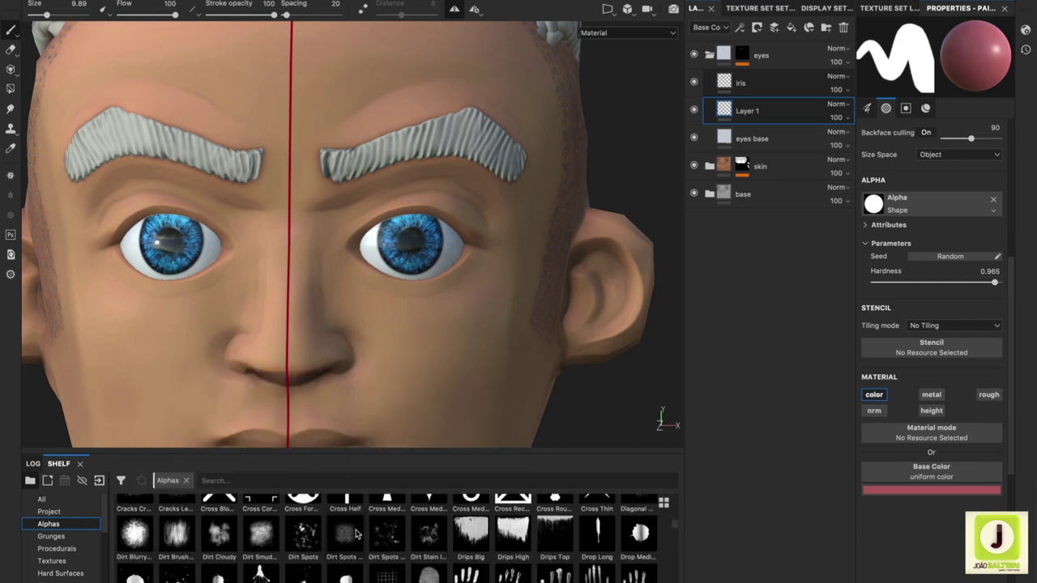
pyautogui.scroll(-1, 357, 533)
pyautogui.scroll(-2, 387, 528)
pyautogui.scroll(-2, 388, 527)
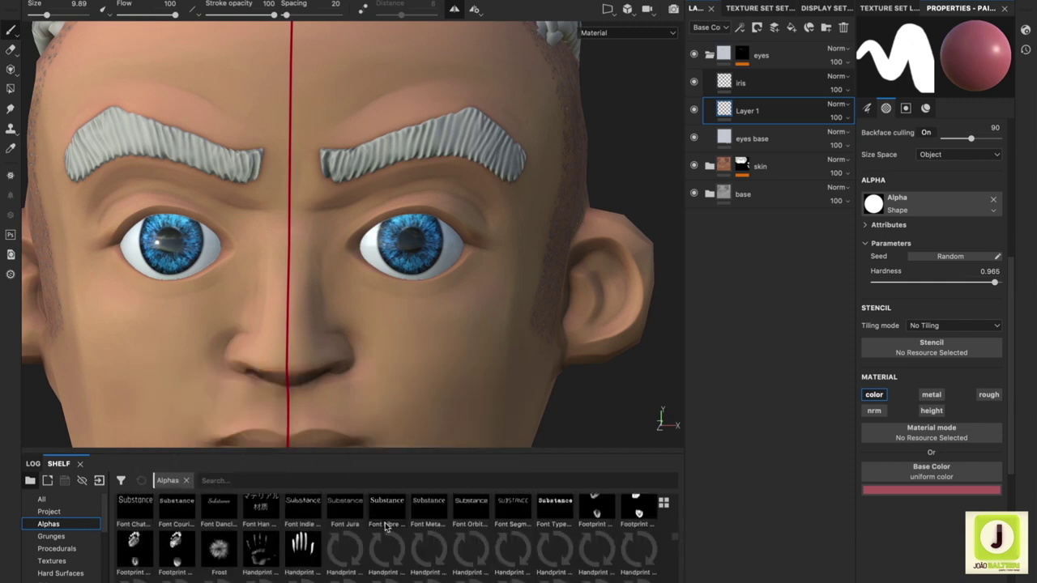
pyautogui.scroll(-2, 388, 527)
pyautogui.scroll(-1, 388, 527)
pyautogui.scroll(-3, 387, 527)
pyautogui.scroll(-3, 388, 528)
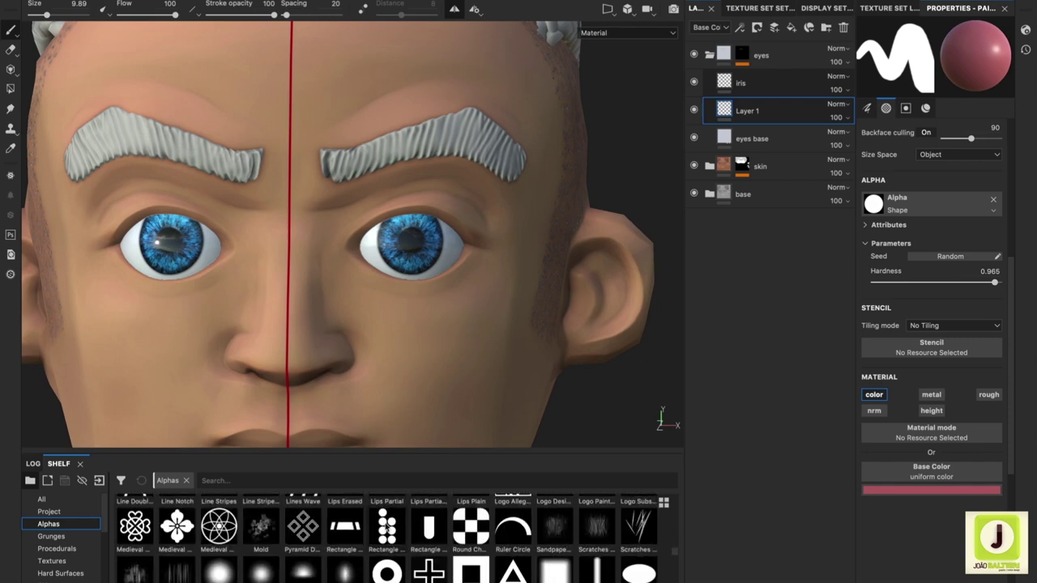
pyautogui.scroll(-3, 387, 527)
pyautogui.scroll(-3, 387, 528)
pyautogui.scroll(-3, 387, 527)
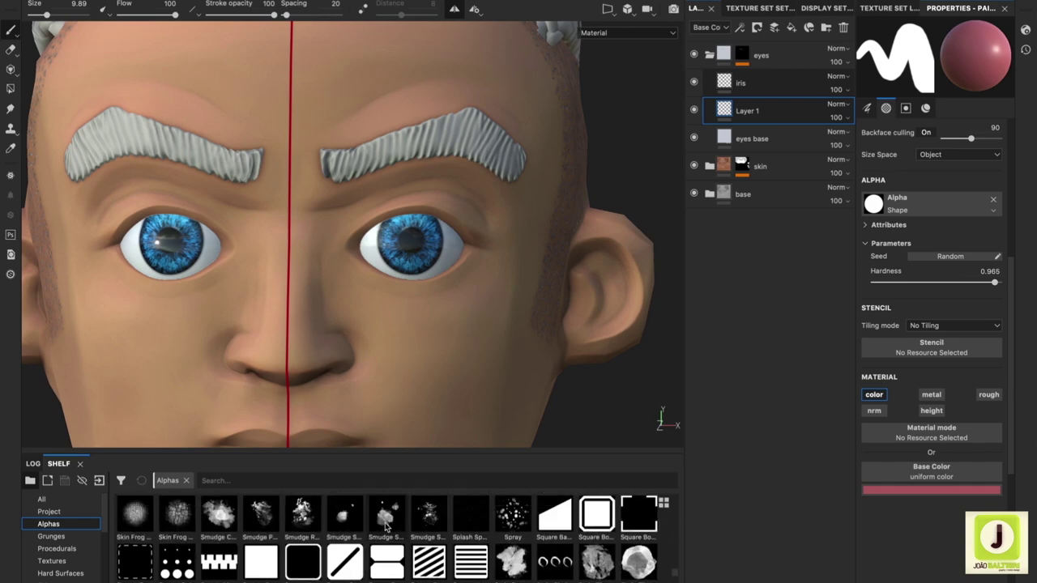
pyautogui.moveTo(427, 450); pyautogui.dragTo(424, 377)
pyautogui.scroll(-3, 429, 479)
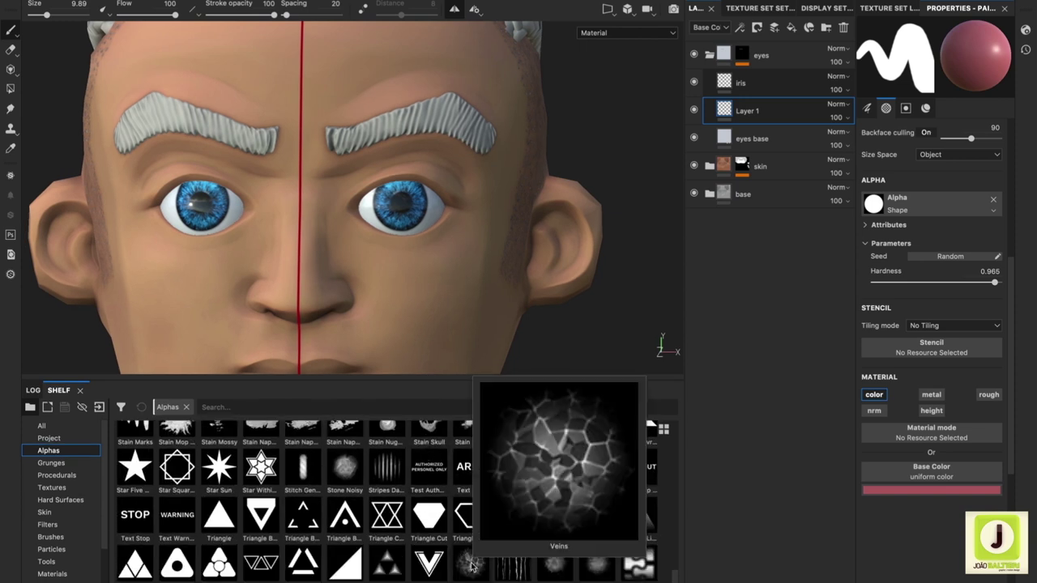
# - Set the brush to the Veins alpha, dark red colour, size 6.47 and slight height
pyautogui.click(472, 565)
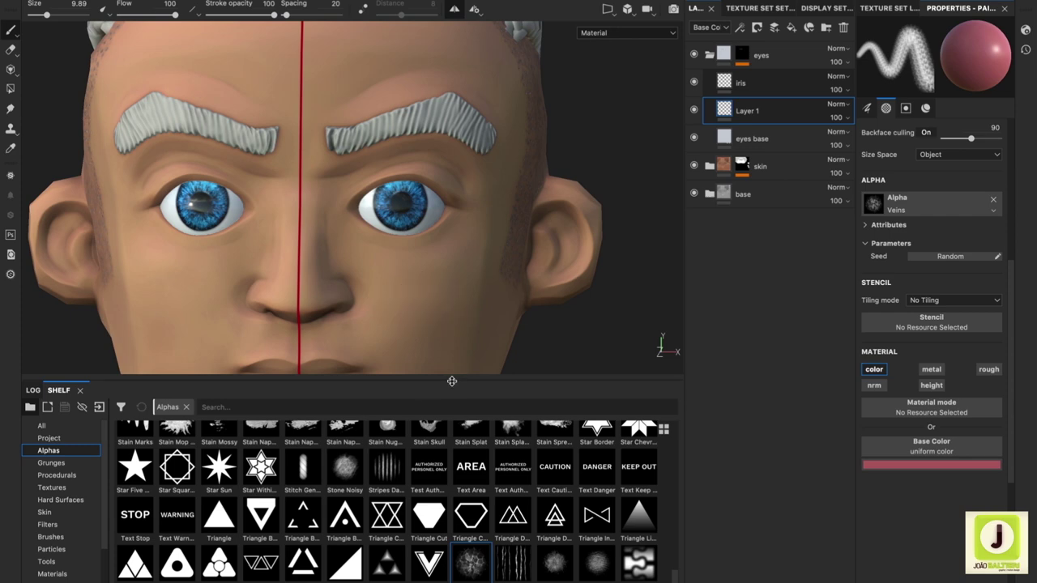
pyautogui.moveTo(451, 381); pyautogui.dragTo(452, 504)
pyautogui.scroll(3, 500, 283)
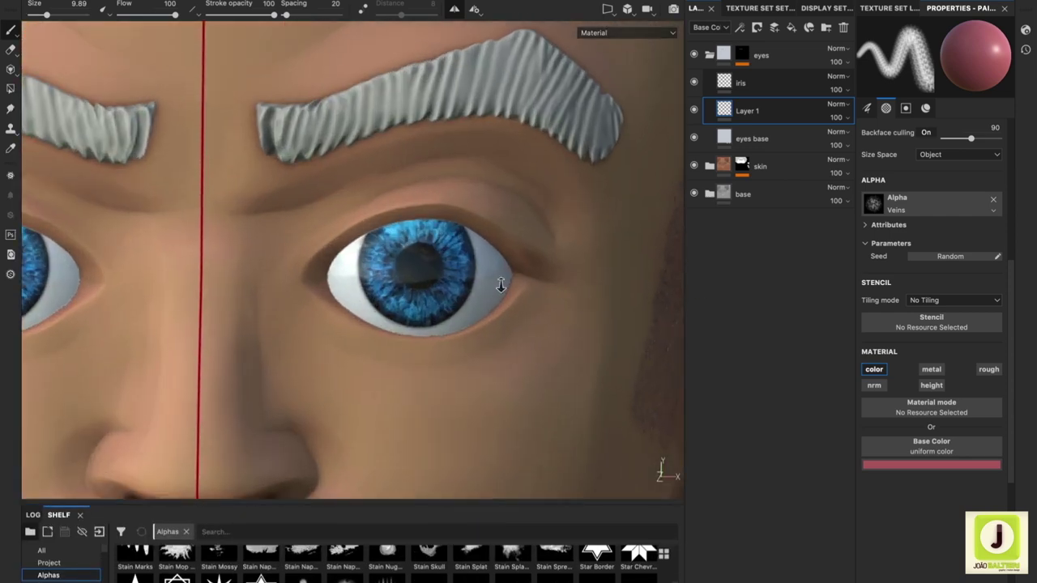
pyautogui.click(969, 466)
pyautogui.click(937, 369)
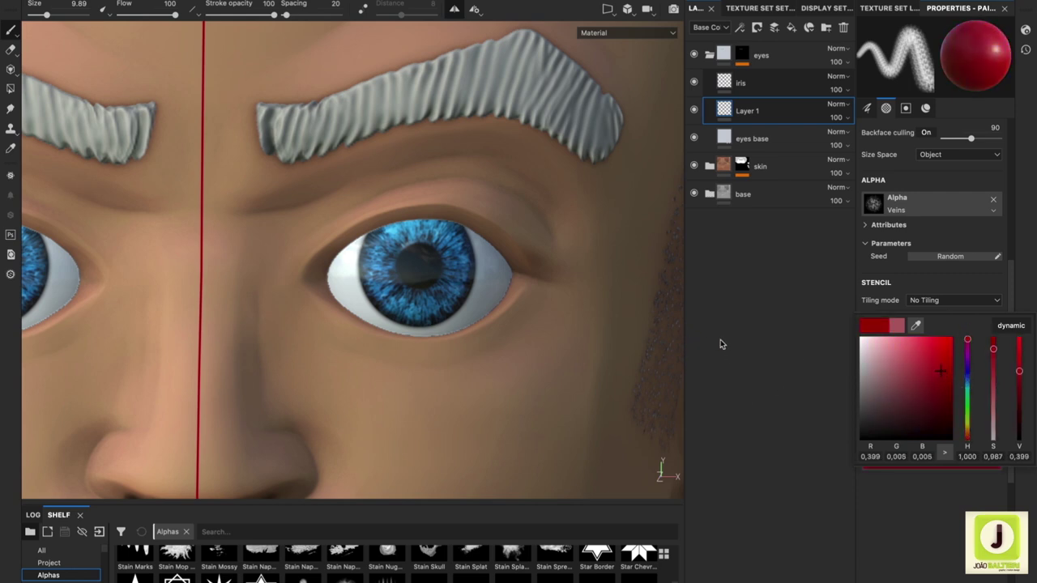
pyautogui.click(501, 279)
pyautogui.keyDown('ctrl'); pyautogui.moveTo(501, 279); pyautogui.dragTo(478, 279, button='right'); pyautogui.keyUp('ctrl')
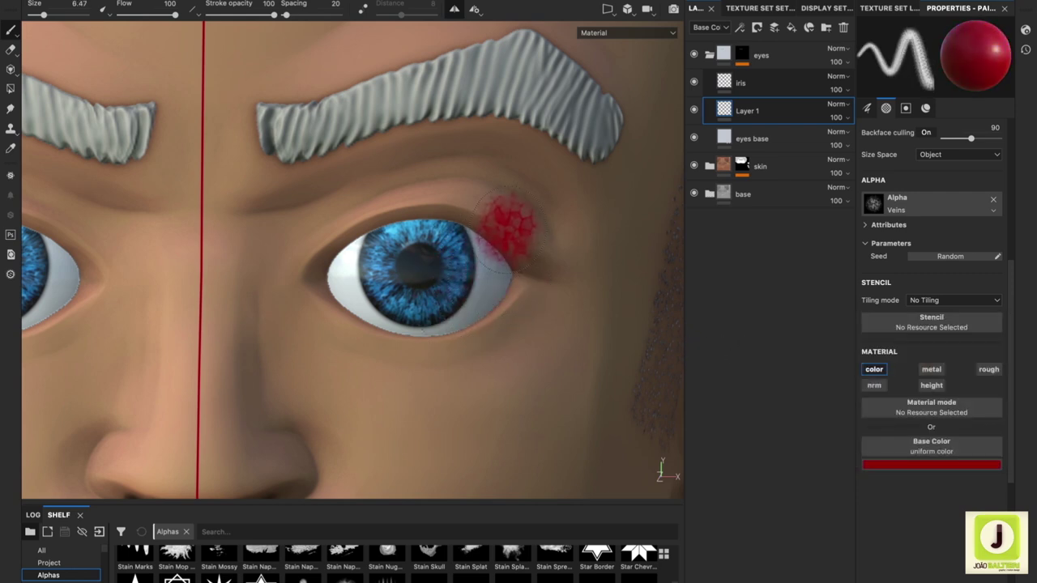
pyautogui.click(931, 385)
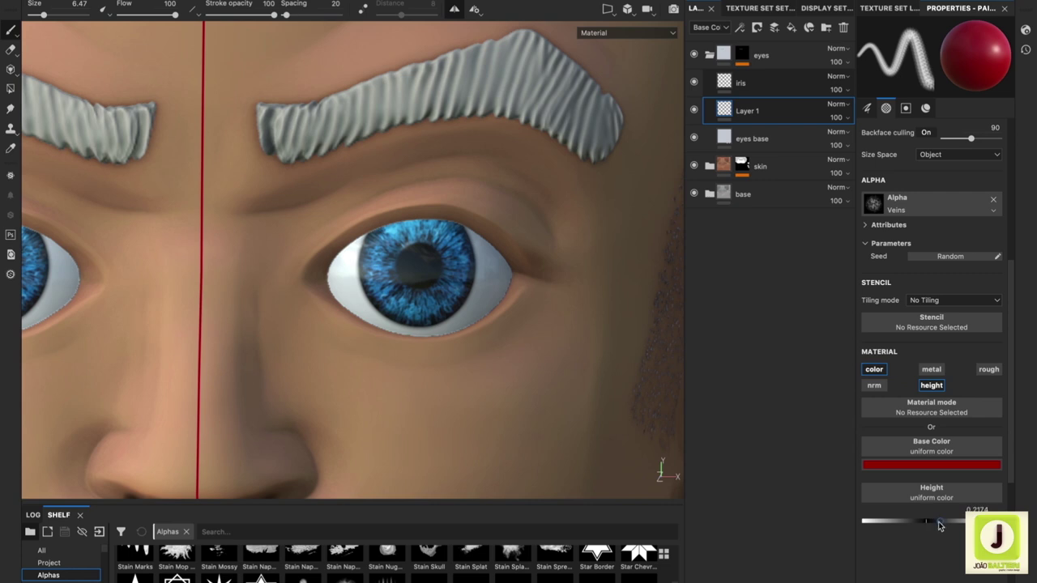
pyautogui.click(931, 524)
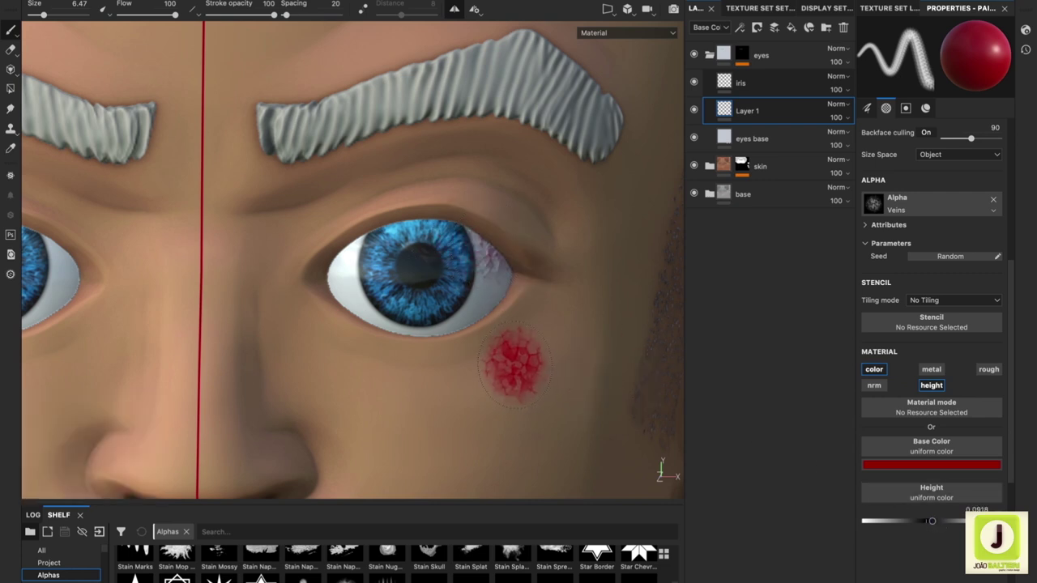
# - Paint faint red veins around the outer and inner corners of the eye white
pyautogui.keyDown('alt'); pyautogui.moveTo(470, 243); pyautogui.dragTo(497, 231); pyautogui.keyUp('alt')
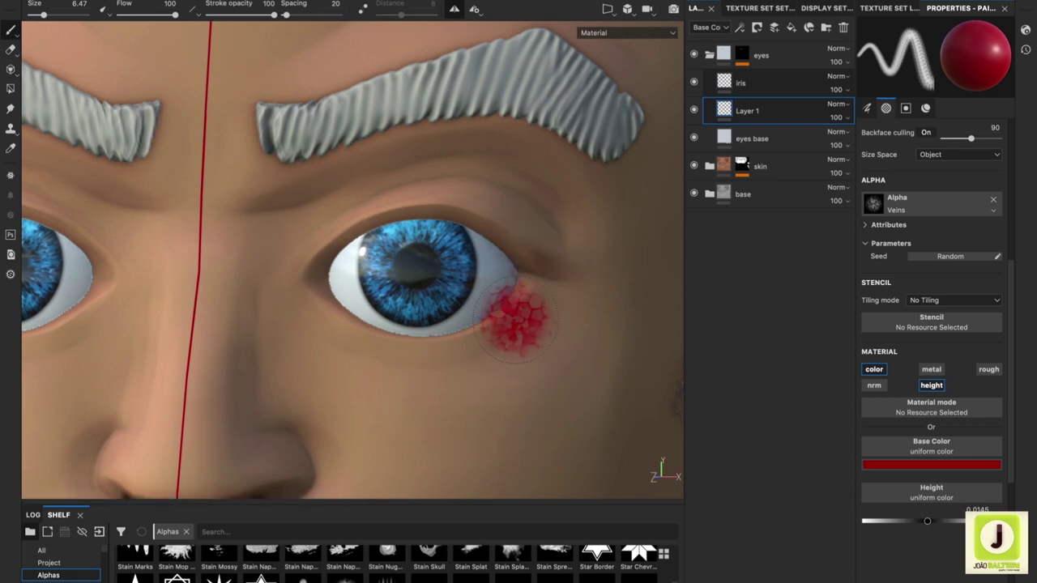
pyautogui.moveTo(516, 320)
pyautogui.keyDown('alt'); pyautogui.mouseDown()
pyautogui.moveTo(494, 342)
pyautogui.moveTo(490, 222)
pyautogui.moveTo(324, 279)
pyautogui.mouseUp(); pyautogui.keyUp('alt')
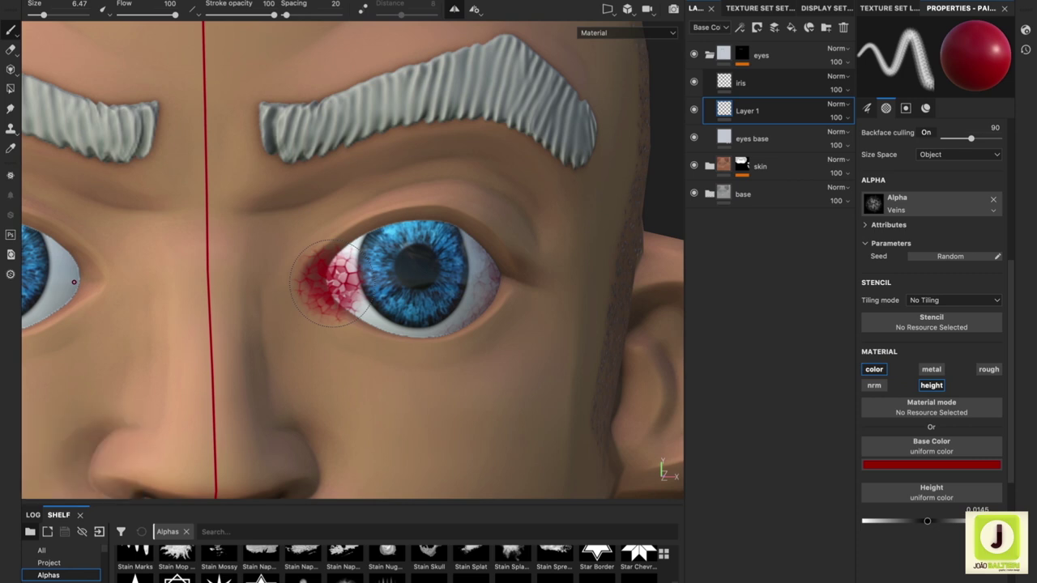
pyautogui.keyDown('alt'); pyautogui.moveTo(348, 277); pyautogui.dragTo(416, 271); pyautogui.keyUp('alt')
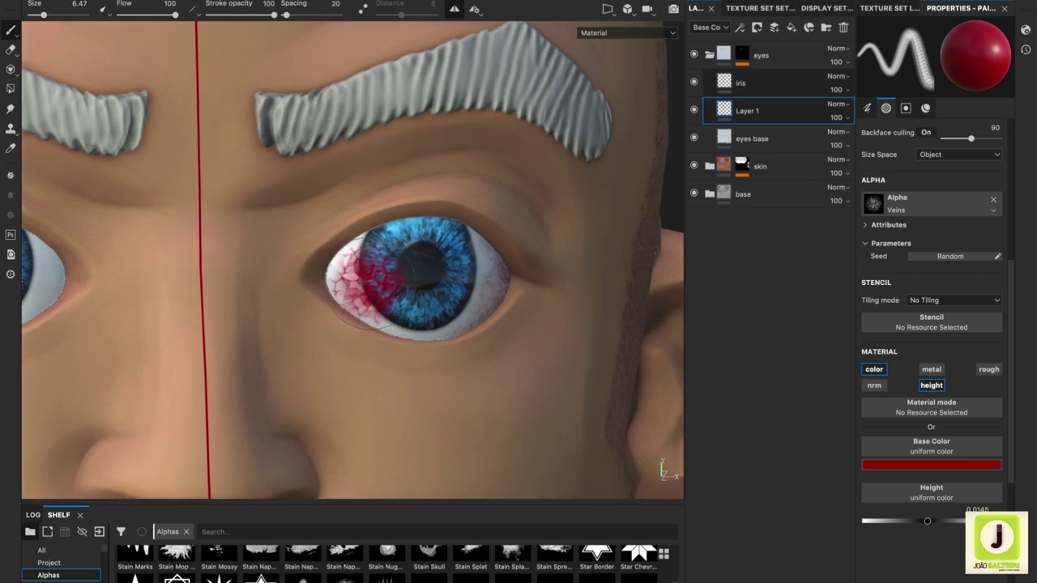
# - Rotate the Veins brush stamp to an angle of 17
pyautogui.click(867, 226)
pyautogui.click(866, 227)
pyautogui.scroll(5, 931, 324)
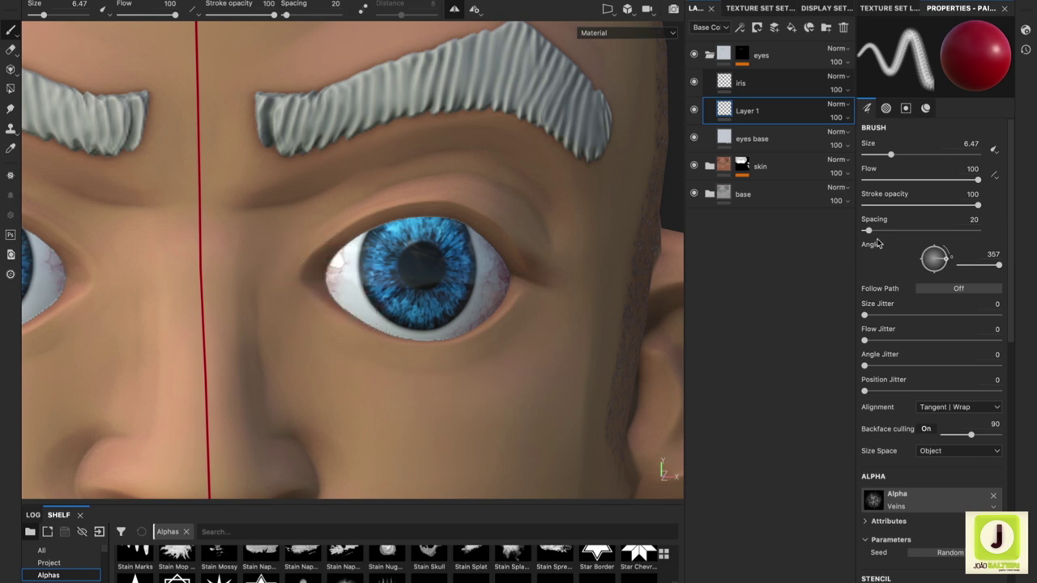
pyautogui.moveTo(942, 254)
pyautogui.mouseDown()
pyautogui.moveTo(936, 247)
pyautogui.moveTo(984, 265)
pyautogui.mouseUp()
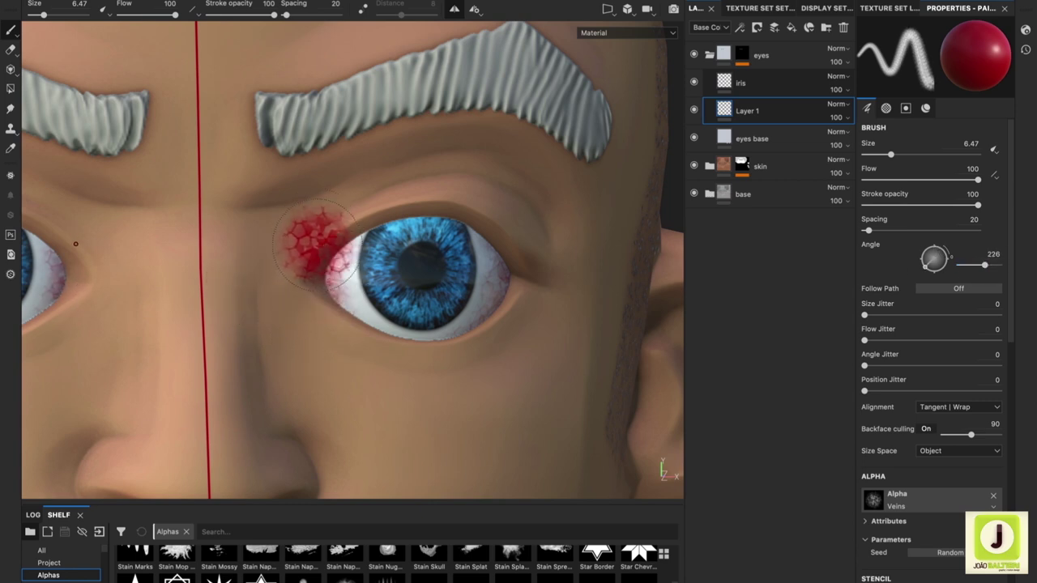
pyautogui.click(966, 267)
pyautogui.moveTo(966, 270); pyautogui.dragTo(960, 266)
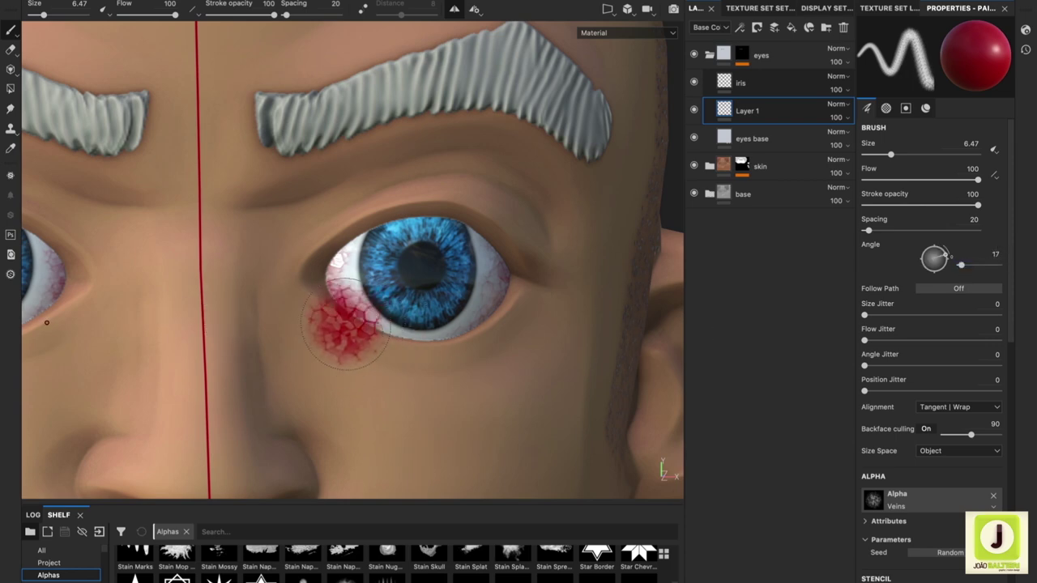
# - Lower the veins layer opacity to 75 and remove the Veins alpha from the brush
pyautogui.keyDown('alt'); pyautogui.moveTo(426, 392); pyautogui.dragTo(342, 389); pyautogui.keyUp('alt')
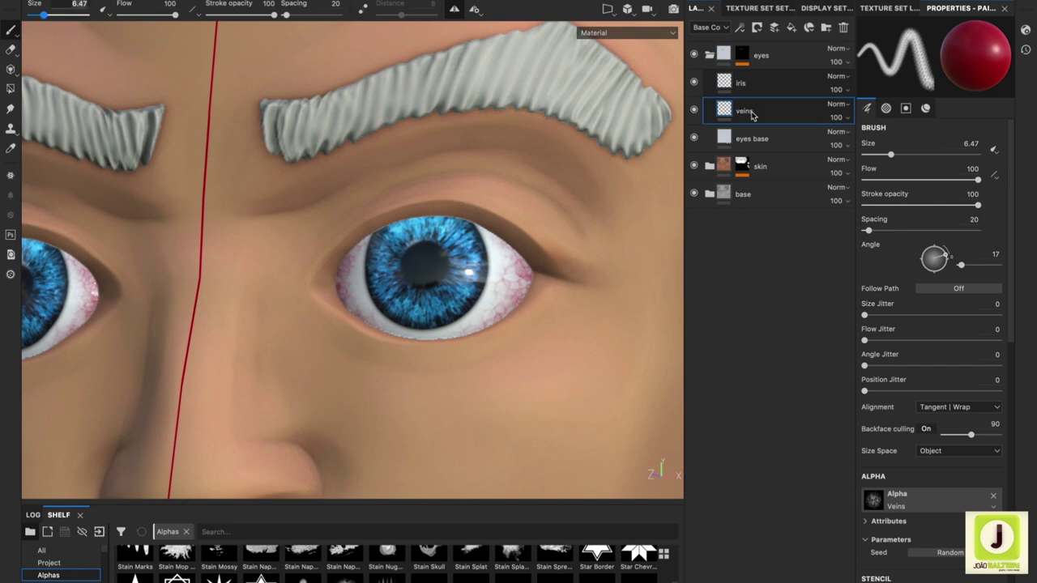
pyautogui.click(846, 119)
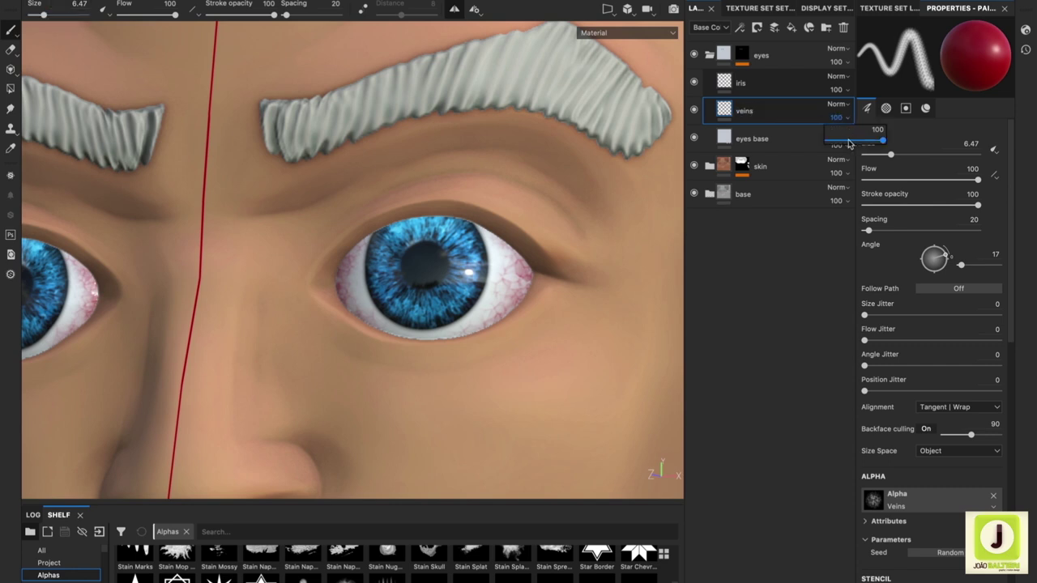
pyautogui.moveTo(849, 145); pyautogui.dragTo(844, 144)
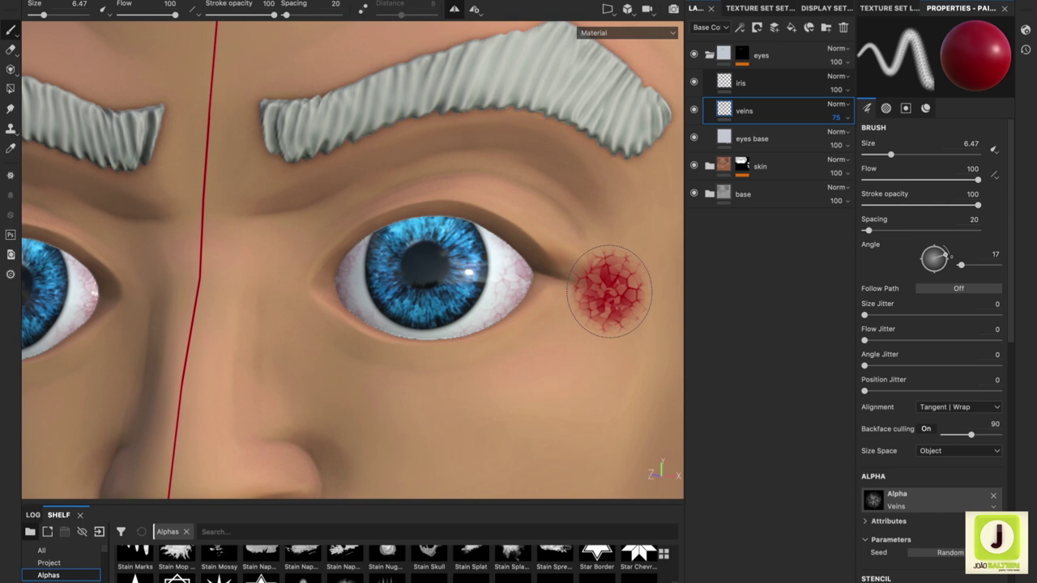
pyautogui.click(993, 495)
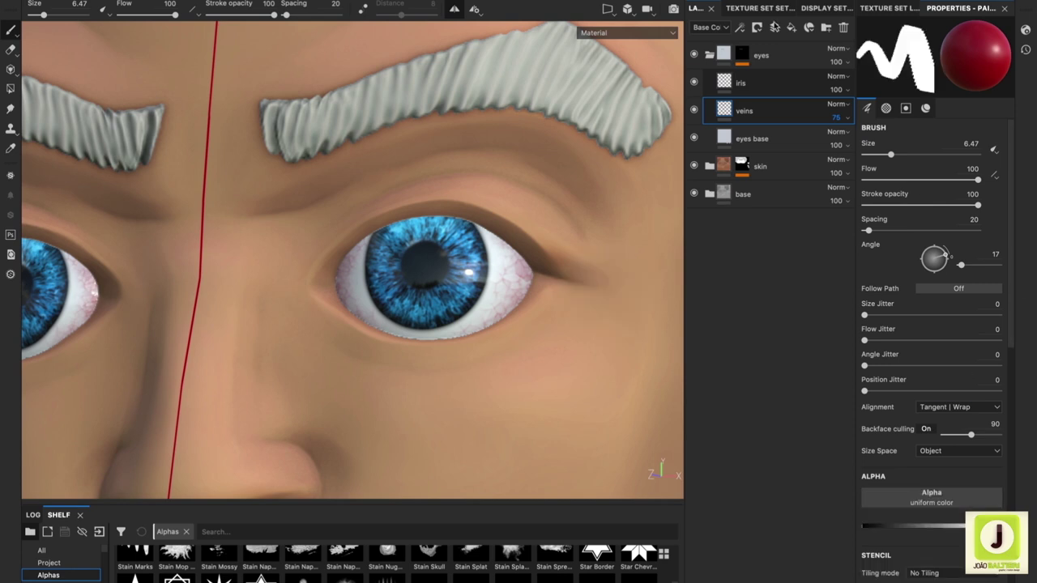
# - Add a new paint layer named shadow above iris with a black base colour
pyautogui.hotkey('ctrl', 'shift', 'n')
pyautogui.write('shadow')
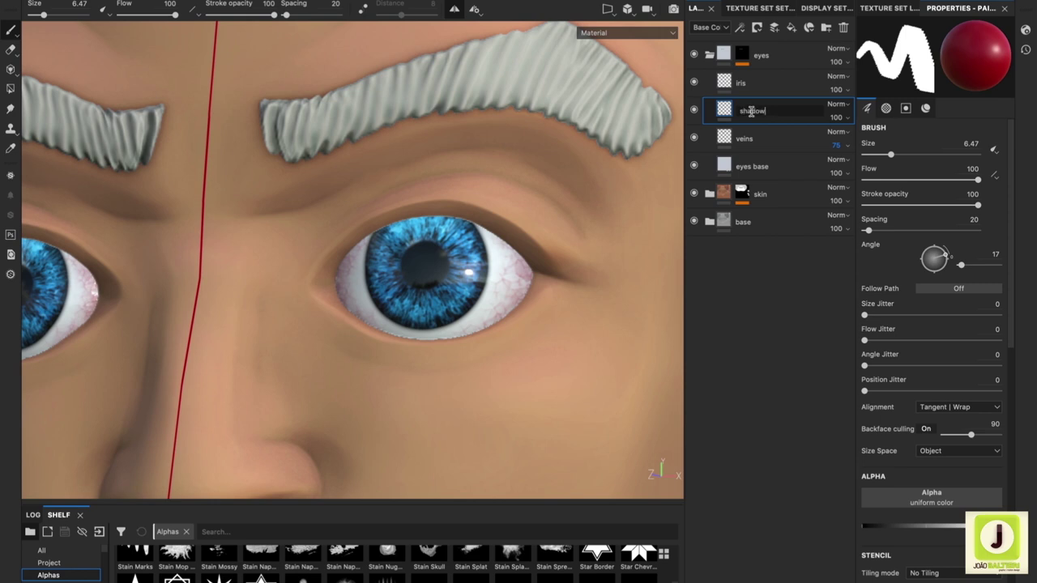
pyautogui.moveTo(747, 116); pyautogui.dragTo(747, 77)
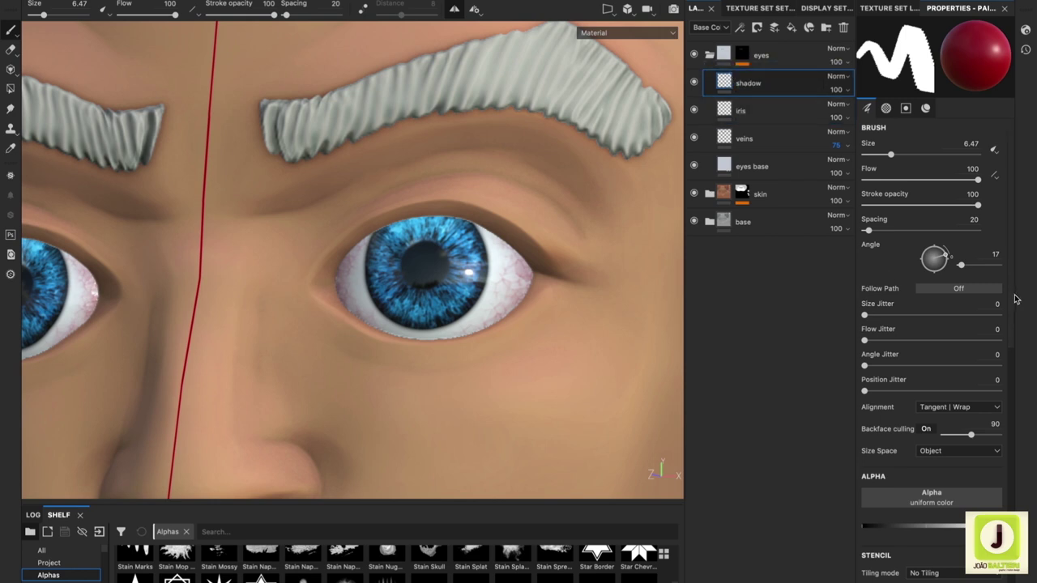
pyautogui.scroll(-5, 932, 307)
pyautogui.click(930, 289)
pyautogui.moveTo(930, 324); pyautogui.dragTo(953, 478)
# - Browse the shelf alphas and apply the Shape alpha to the brush
pyautogui.click(931, 321)
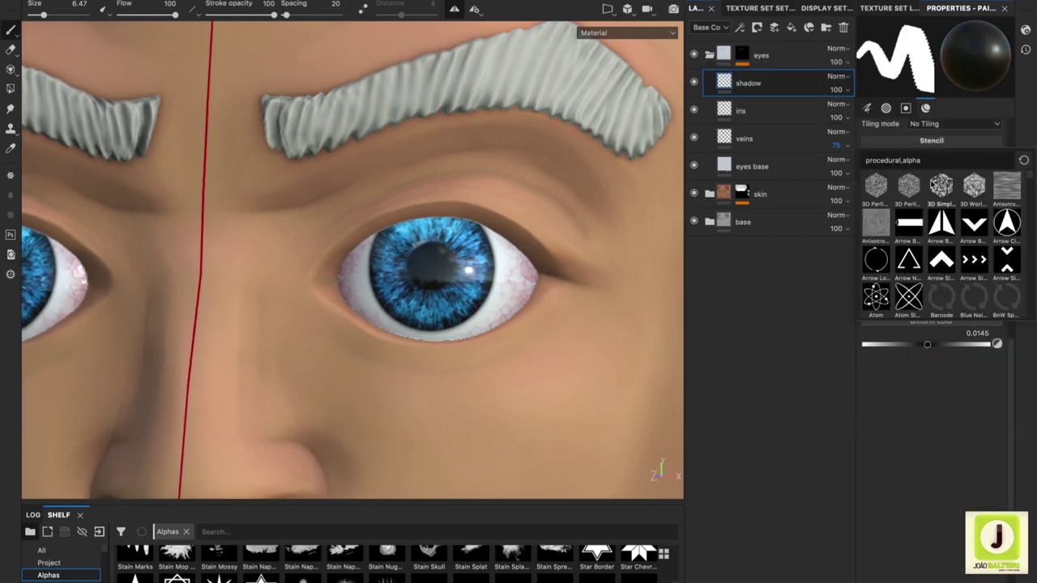
pyautogui.scroll(-5, 937, 248)
pyautogui.scroll(-2, 963, 239)
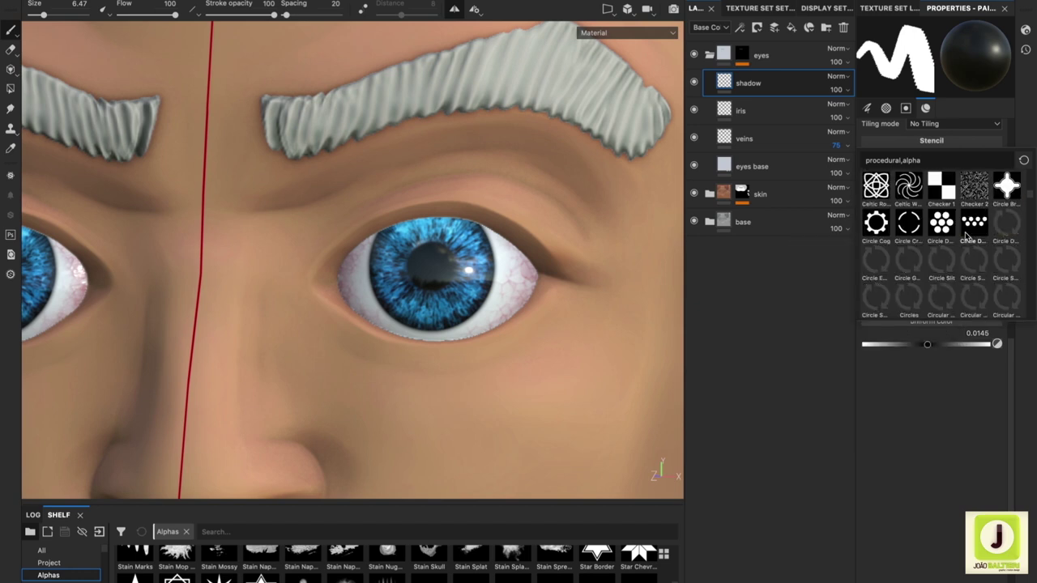
pyautogui.scroll(-3, 965, 236)
pyautogui.scroll(-3, 965, 236)
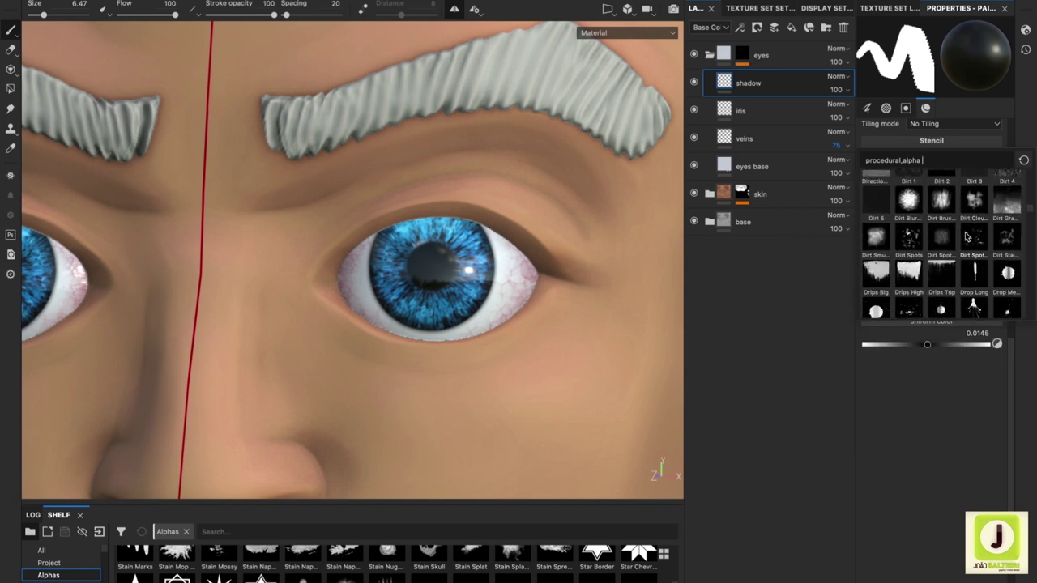
pyautogui.scroll(-3, 965, 238)
pyautogui.scroll(-3, 965, 237)
pyautogui.scroll(-3, 965, 236)
pyautogui.scroll(-3, 965, 237)
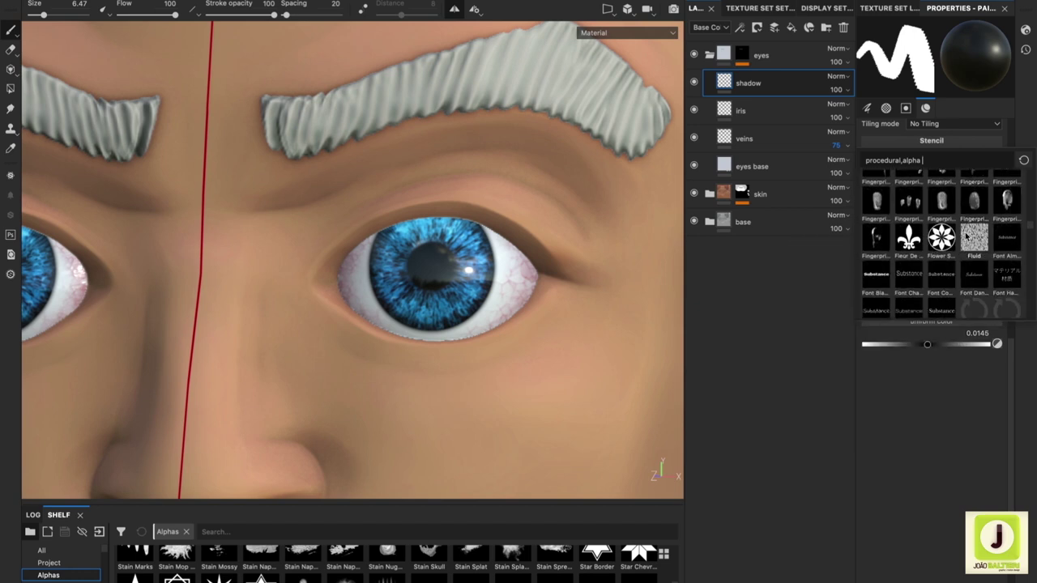
pyautogui.scroll(-3, 965, 236)
pyautogui.scroll(-3, 965, 237)
pyautogui.scroll(-3, 966, 236)
pyautogui.scroll(-3, 965, 237)
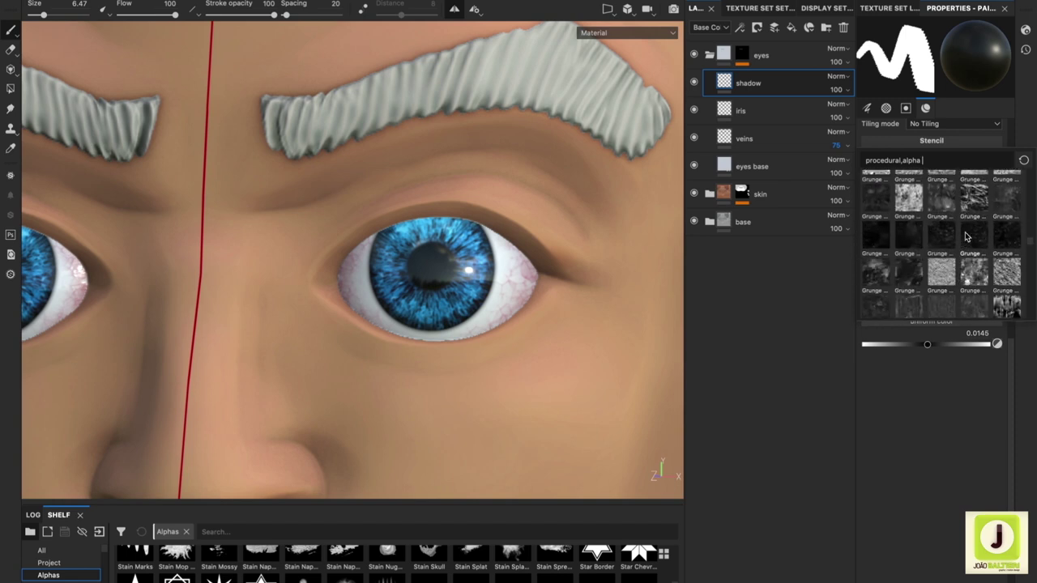
pyautogui.scroll(-3, 965, 236)
pyautogui.scroll(-3, 965, 237)
pyautogui.scroll(-3, 965, 237)
pyautogui.scroll(-3, 966, 236)
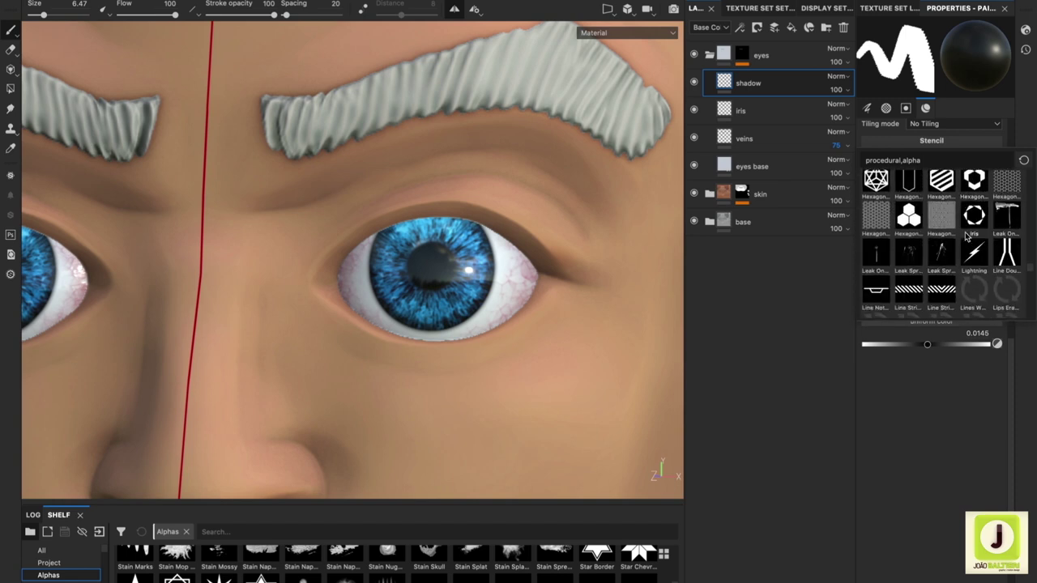
pyautogui.scroll(-3, 965, 237)
pyautogui.scroll(3, 965, 236)
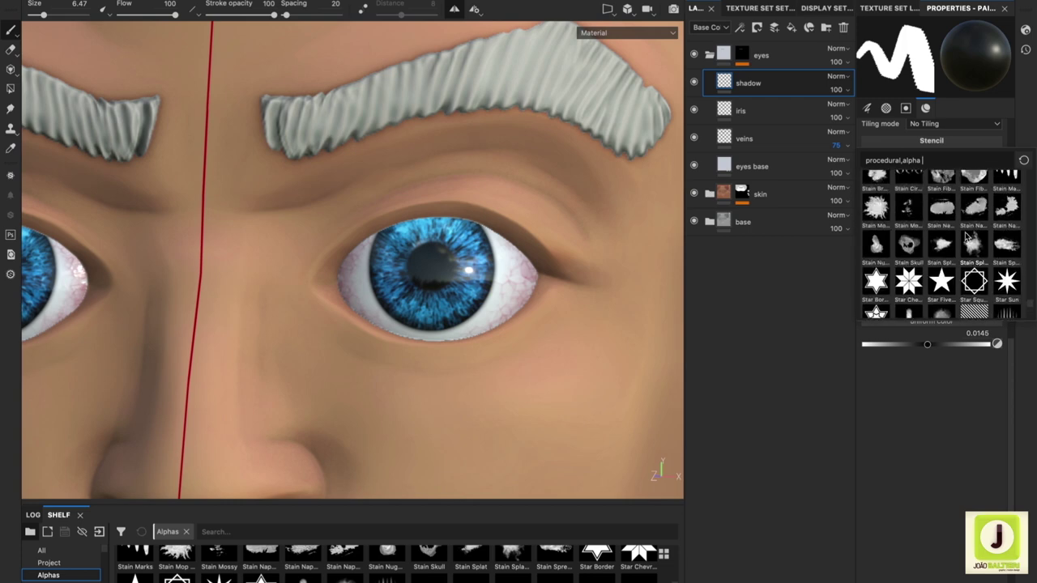
pyautogui.scroll(3, 965, 236)
pyautogui.scroll(3, 966, 236)
pyautogui.scroll(2, 965, 236)
pyautogui.scroll(3, 965, 237)
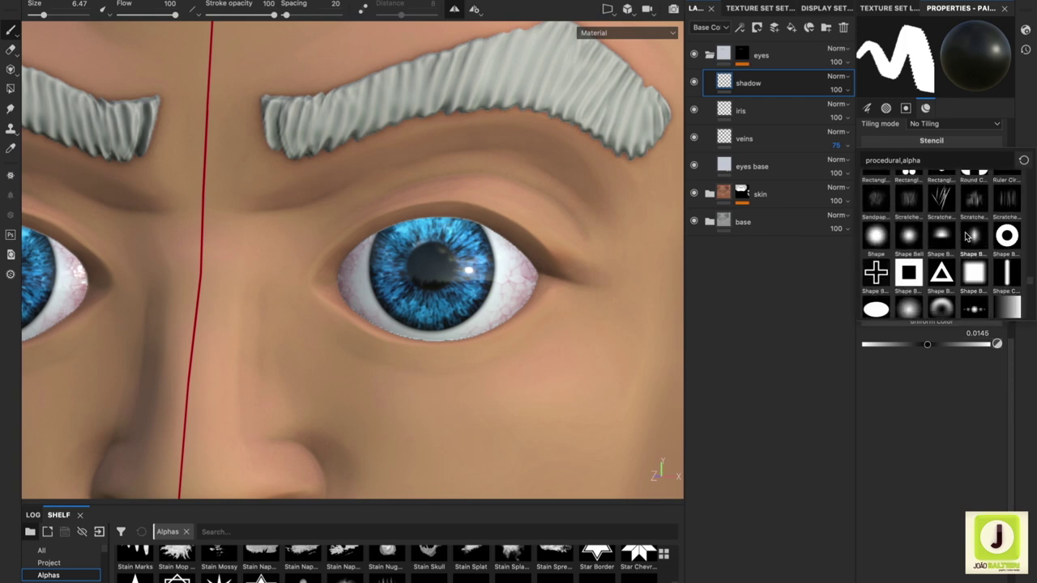
pyautogui.click(877, 236)
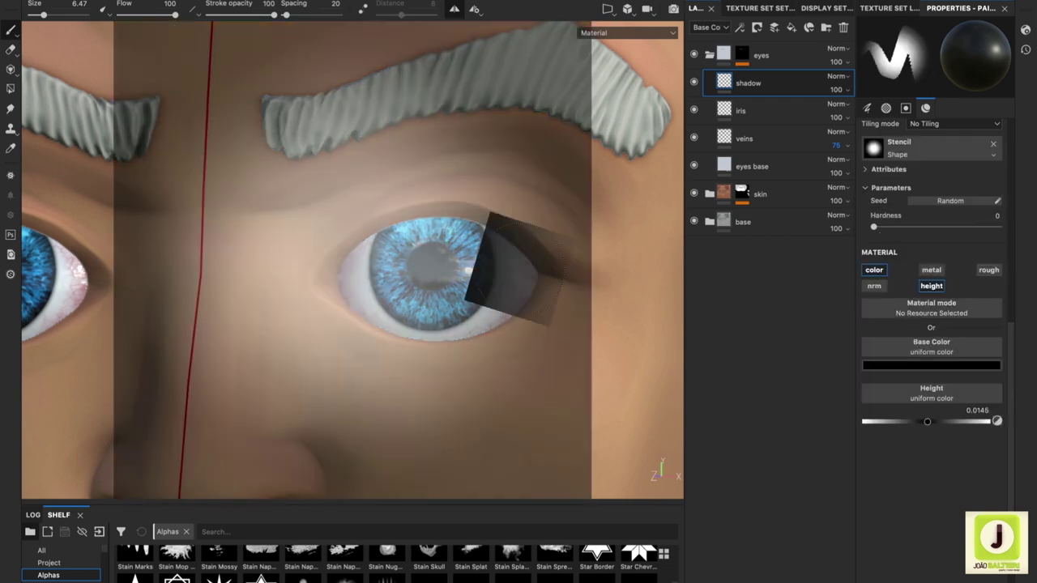
pyautogui.click(993, 142)
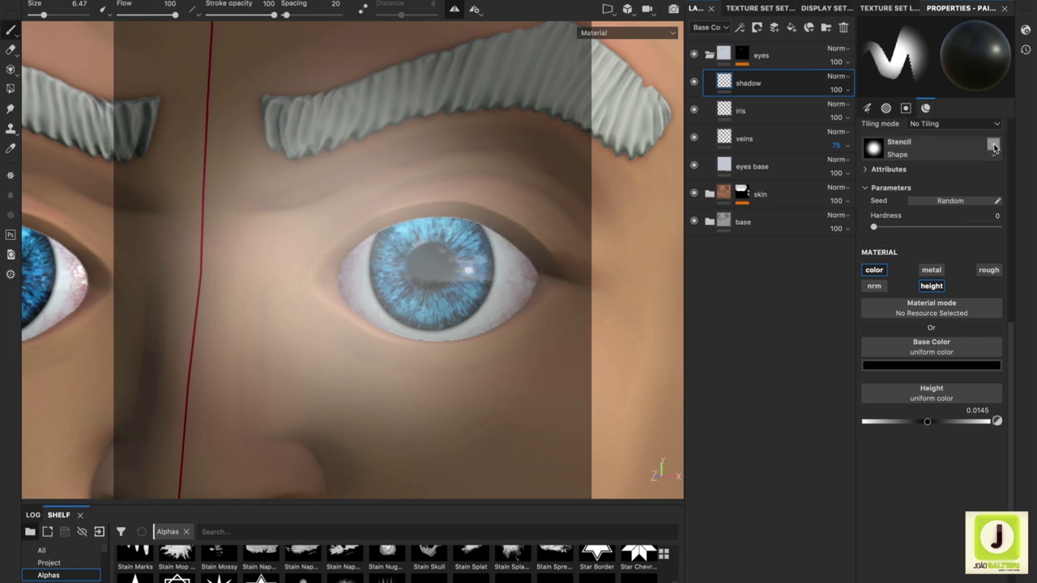
pyautogui.scroll(1, 958, 197)
pyautogui.scroll(2, 958, 197)
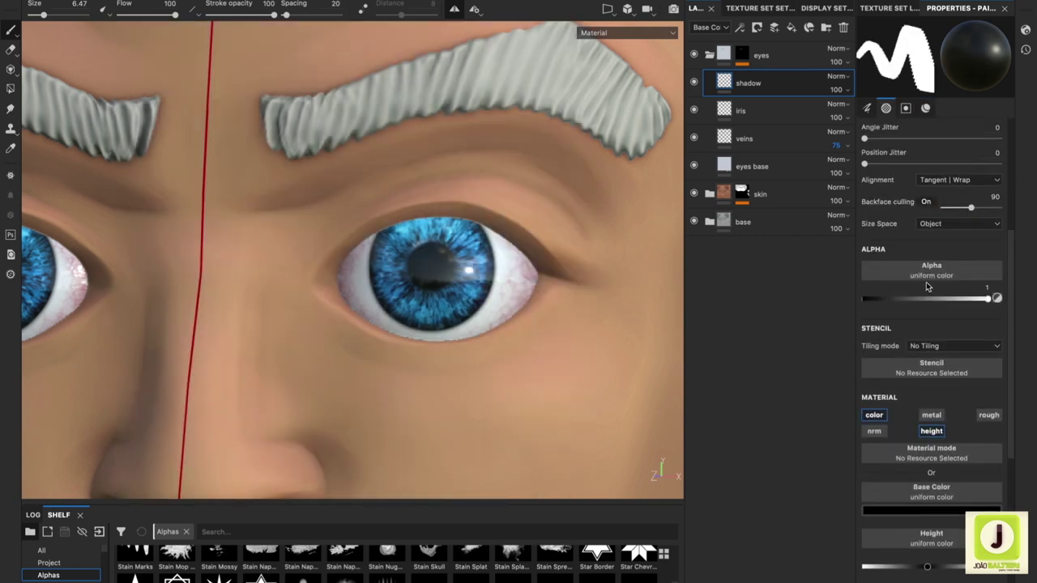
pyautogui.moveTo(344, 504); pyautogui.dragTo(347, 409)
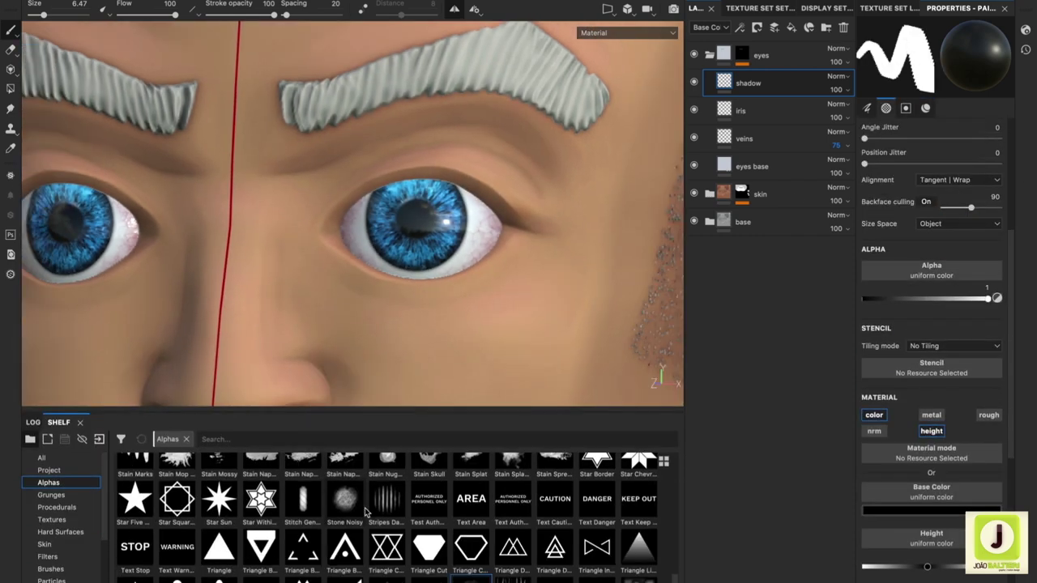
pyautogui.scroll(5, 366, 512)
pyautogui.scroll(-3, 366, 512)
pyautogui.moveTo(219, 468); pyautogui.dragTo(883, 271)
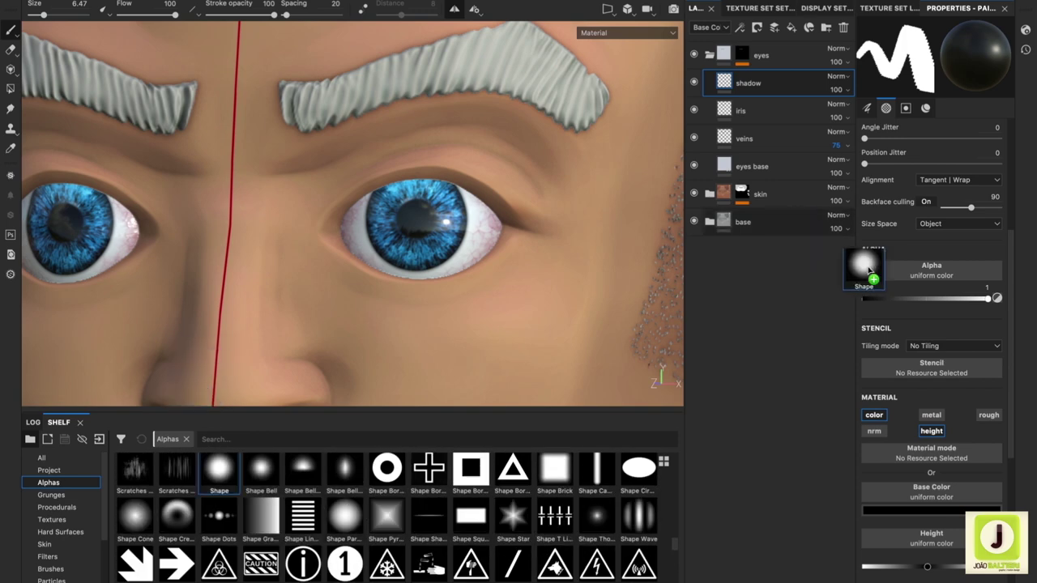
# - Erase stray shadow below and over the eye, then set the shadow layer opacity to 31
pyautogui.scroll(-3, 341, 289)
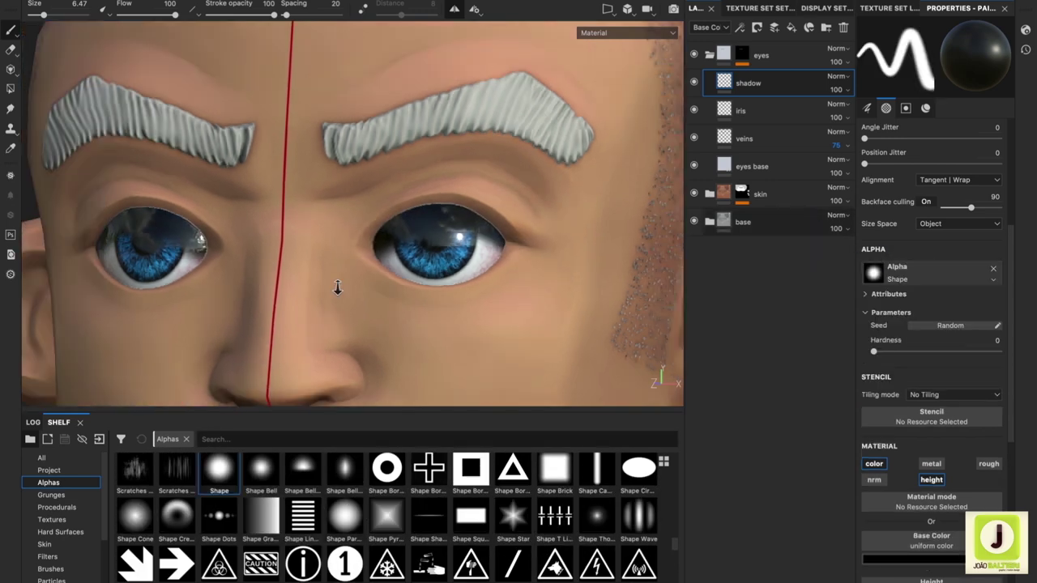
pyautogui.moveTo(842, 115)
pyautogui.mouseDown()
pyautogui.moveTo(883, 119)
pyautogui.moveTo(866, 118)
pyautogui.mouseUp()
pyautogui.press('e')
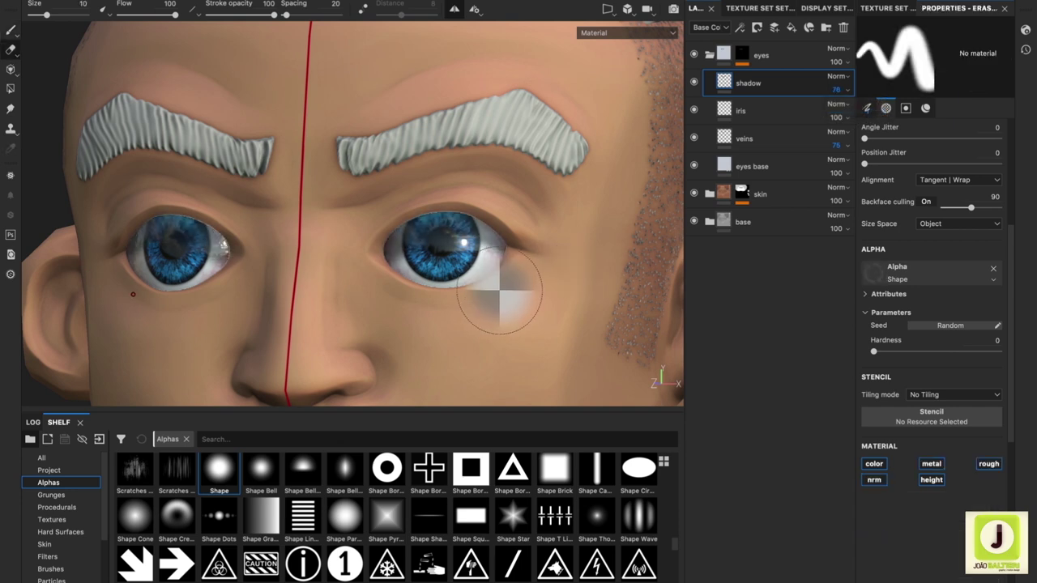
pyautogui.keyDown('alt'); pyautogui.moveTo(463, 276); pyautogui.dragTo(481, 310); pyautogui.keyUp('alt')
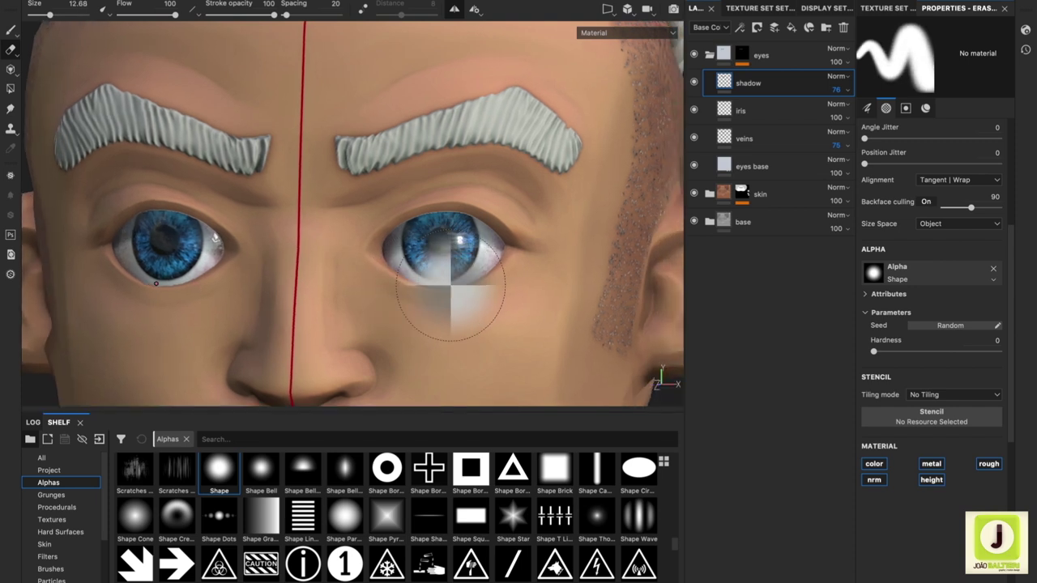
pyautogui.keyDown('ctrl'); pyautogui.moveTo(442, 296); pyautogui.dragTo(486, 295, button='right'); pyautogui.keyUp('ctrl')
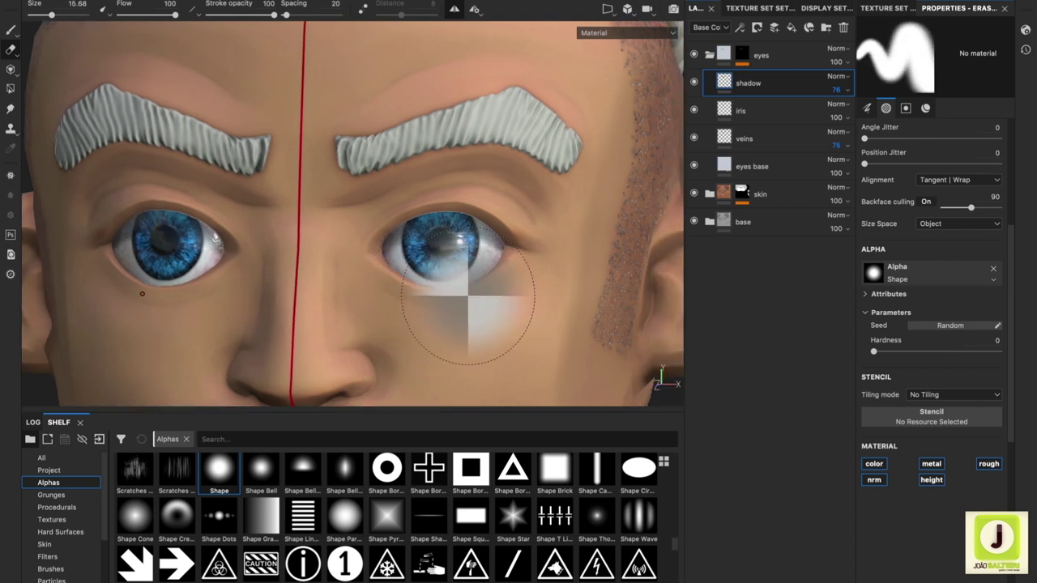
pyautogui.keyDown('ctrl'); pyautogui.moveTo(505, 345); pyautogui.dragTo(504, 344, button='right'); pyautogui.keyUp('ctrl')
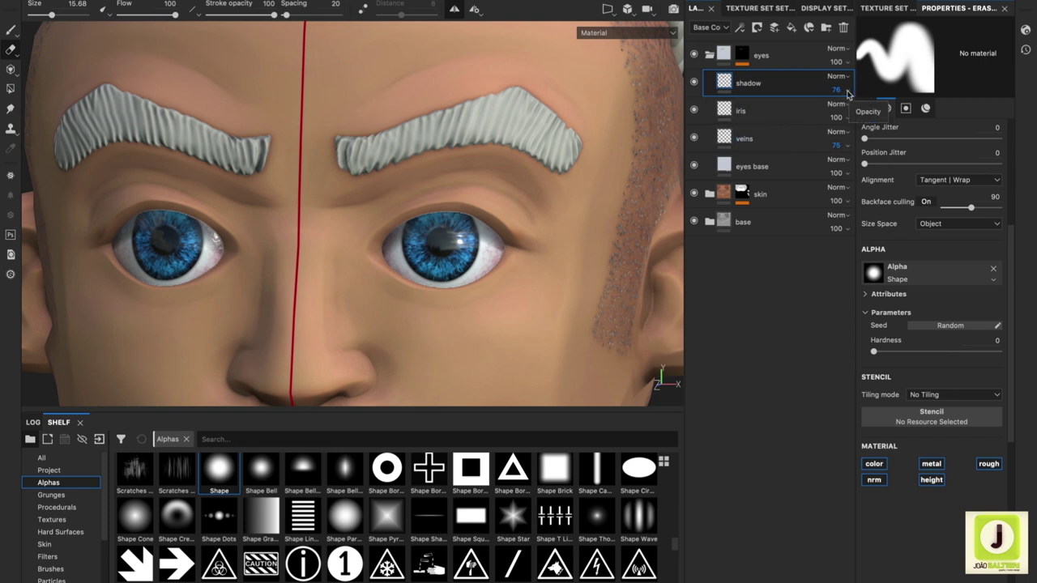
pyautogui.keyDown('alt'); pyautogui.moveTo(497, 300); pyautogui.dragTo(493, 294); pyautogui.keyUp('alt')
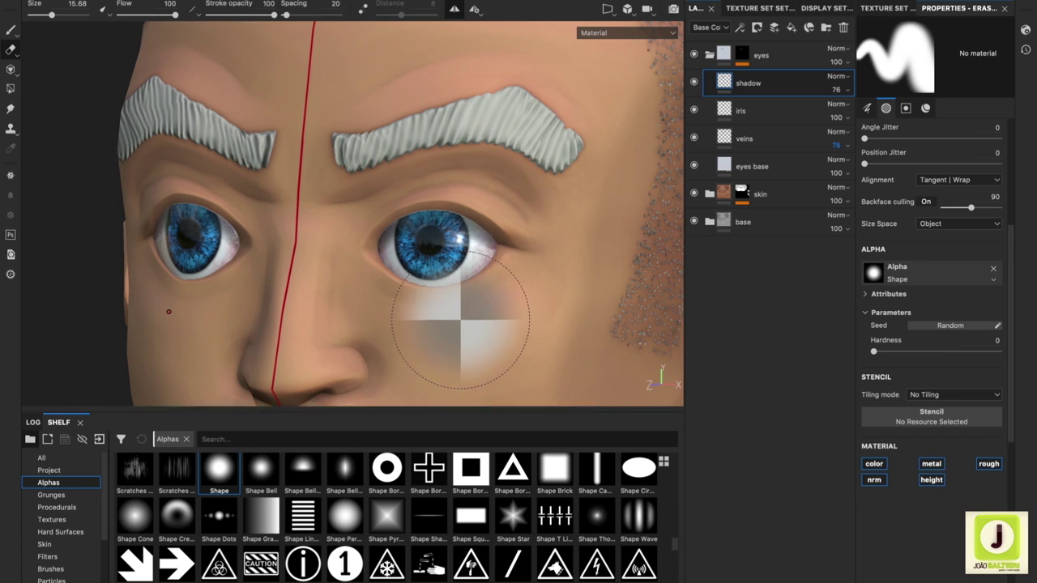
pyautogui.keyDown('ctrl'); pyautogui.moveTo(460, 320); pyautogui.dragTo(460, 293, button='right'); pyautogui.keyUp('ctrl')
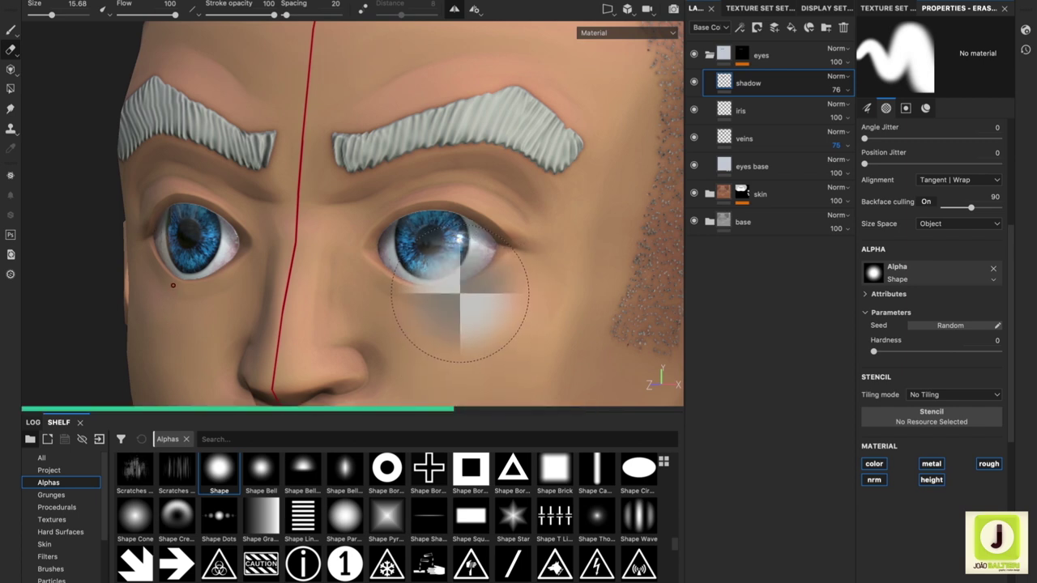
pyautogui.keyDown('alt'); pyautogui.moveTo(460, 293); pyautogui.dragTo(532, 347); pyautogui.keyUp('alt')
pyautogui.click(837, 89)
pyautogui.moveTo(858, 107); pyautogui.dragTo(838, 107)
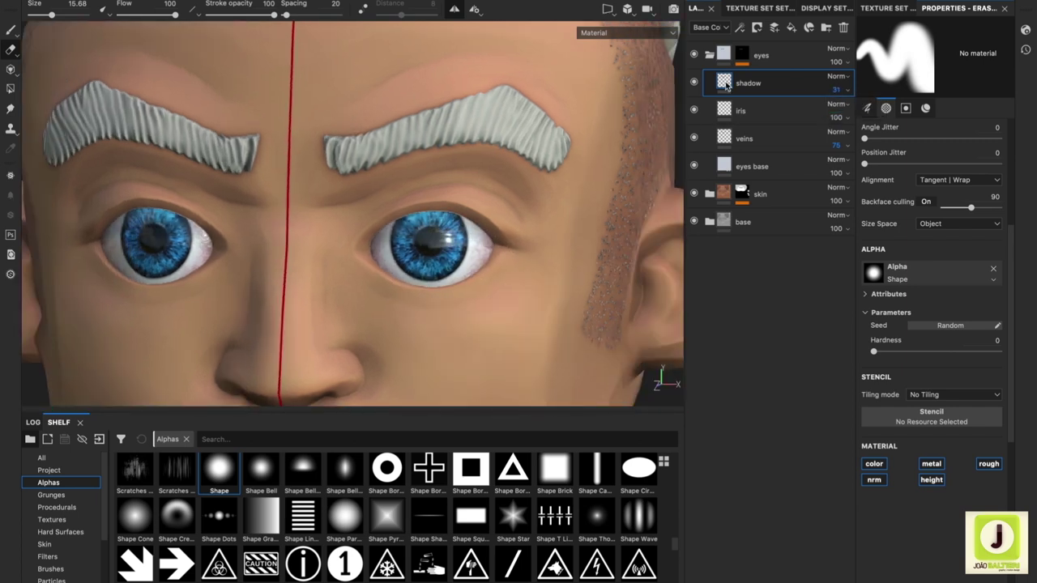
# - Add another paint layer above shadow named shadow2
pyautogui.click(774, 26)
pyautogui.doubleClick(751, 83)
pyautogui.write('shadow2')
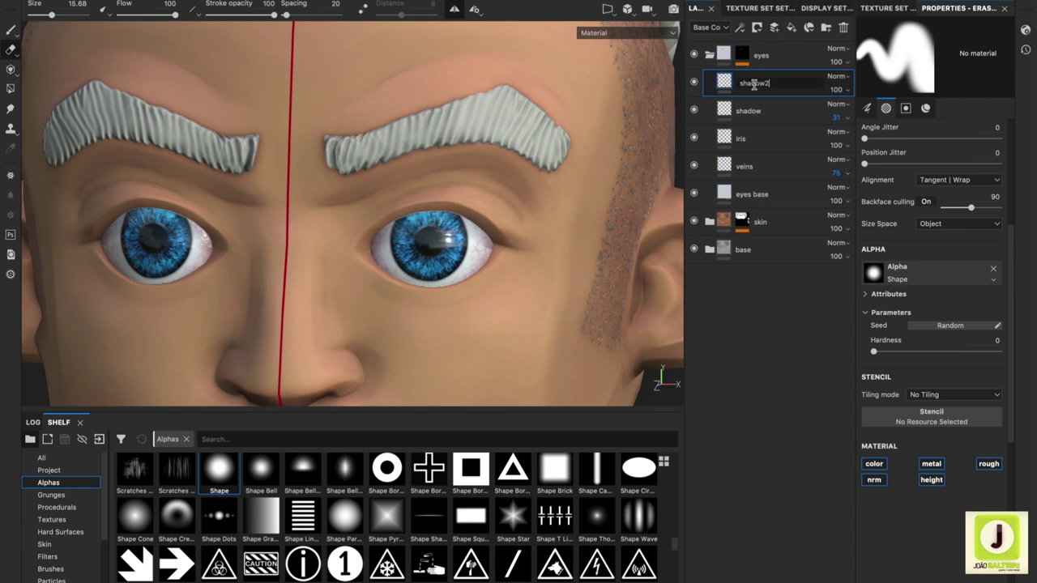
pyautogui.press('Return')
# - Paint dark eye-corner shading with the Shape Cone alpha, with shadow2 at 61 and shadow at 26 opacity
pyautogui.press('1')
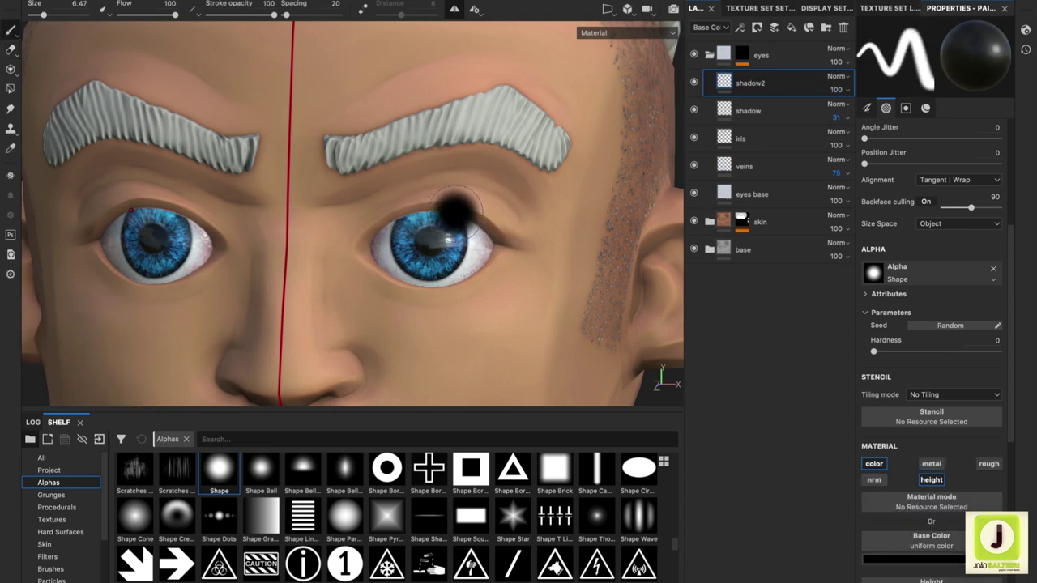
pyautogui.scroll(2, 459, 213)
pyautogui.moveTo(497, 227); pyautogui.dragTo(518, 236)
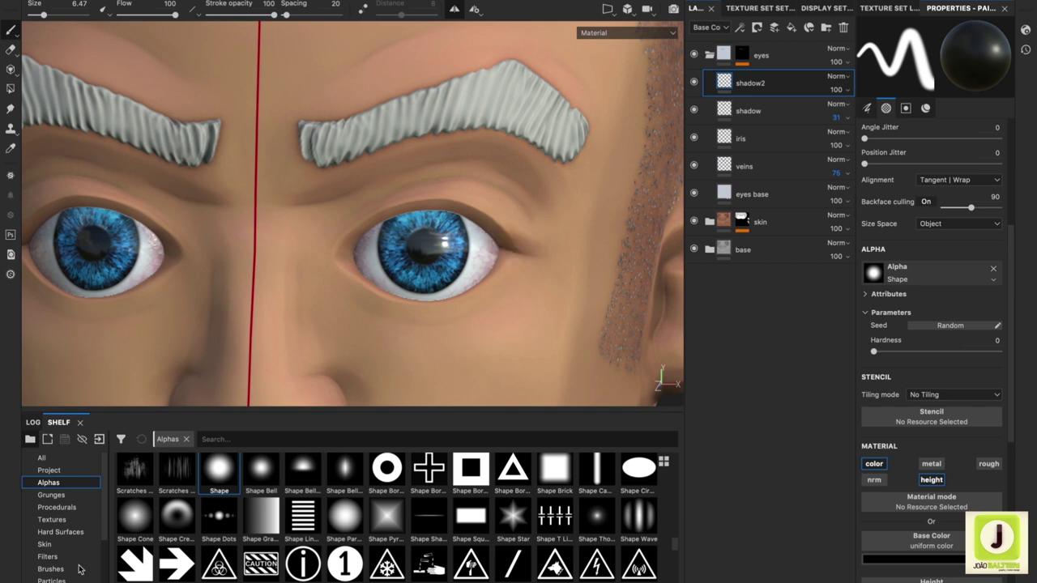
pyautogui.moveTo(142, 517); pyautogui.dragTo(873, 272)
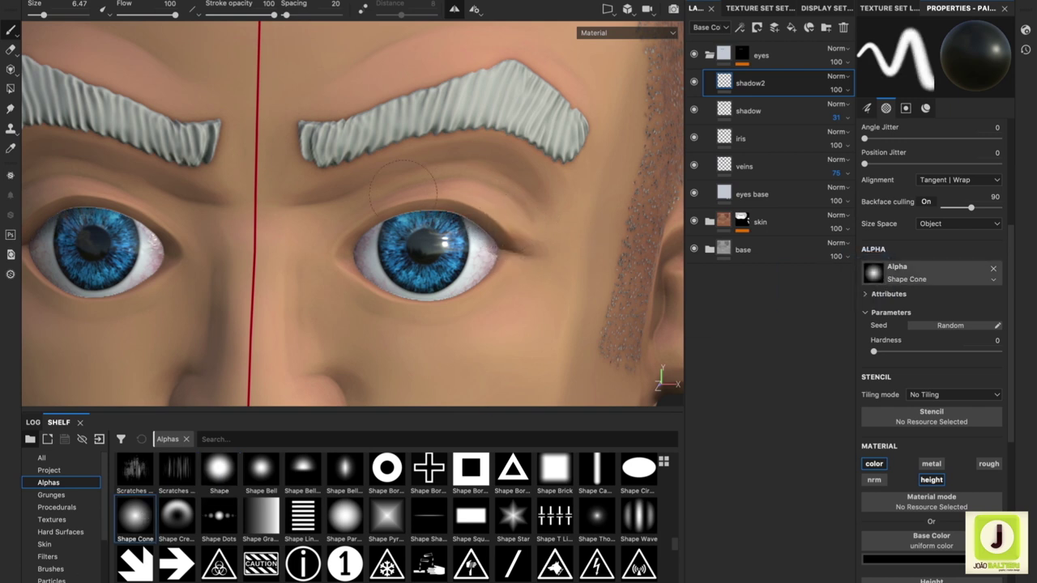
pyautogui.keyDown('alt'); pyautogui.moveTo(542, 258); pyautogui.dragTo(615, 242); pyautogui.keyUp('alt')
pyautogui.moveTo(838, 118)
pyautogui.mouseDown()
pyautogui.moveTo(839, 95)
pyautogui.moveTo(843, 145)
pyautogui.mouseUp()
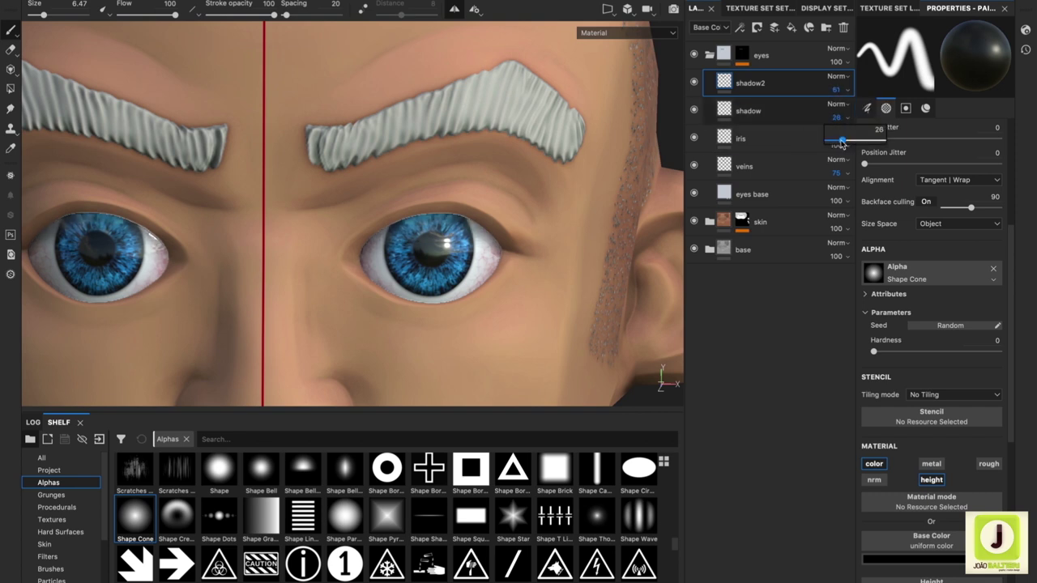
# - Turn off mirror symmetry, frame the face, and toggle shadow2's visibility to compare the shading
pyautogui.press('l')
pyautogui.press('f')
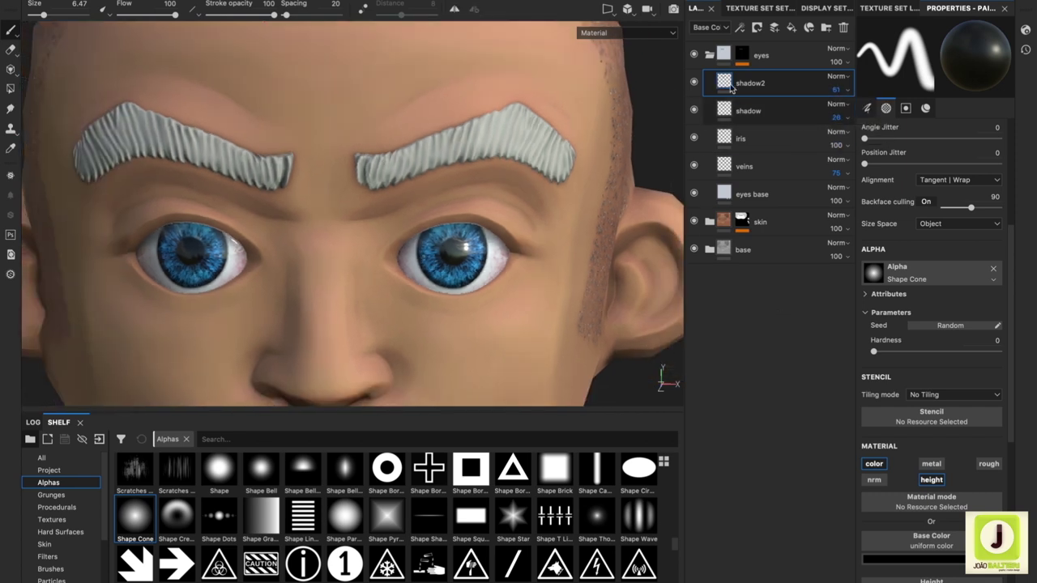
pyautogui.click(711, 56)
pyautogui.click(712, 59)
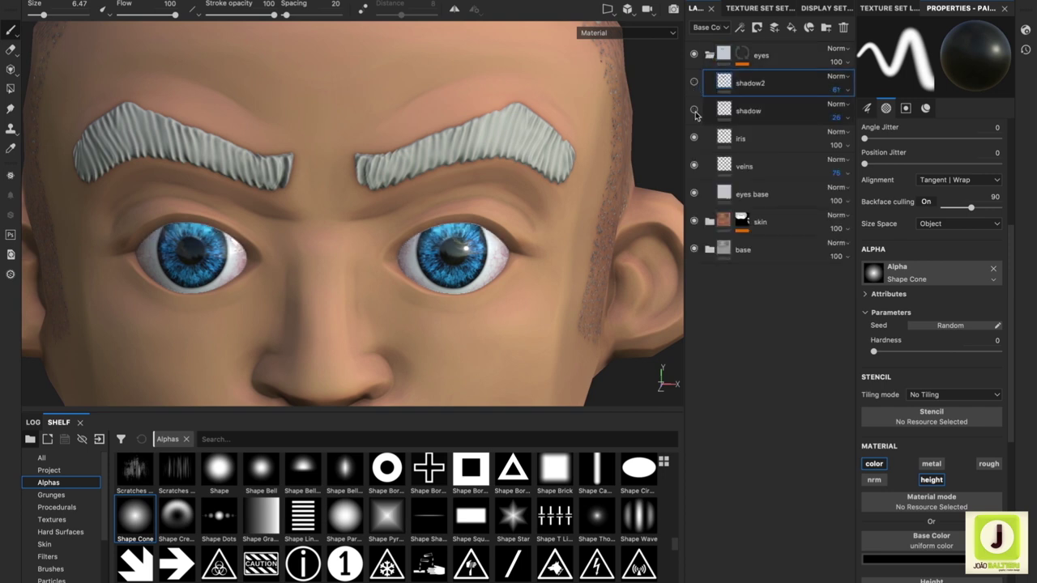
pyautogui.click(694, 83)
pyautogui.scroll(-5, 470, 277)
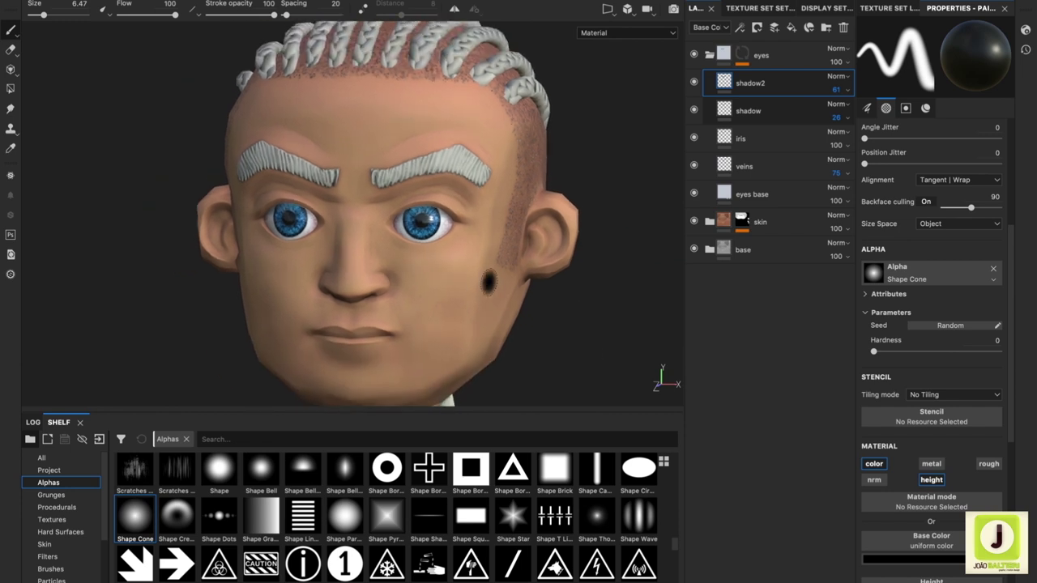
# - Collapse the eyes folder and add a fill layer named hair above it
pyautogui.click(709, 56)
pyautogui.click(709, 56)
pyautogui.click(710, 56)
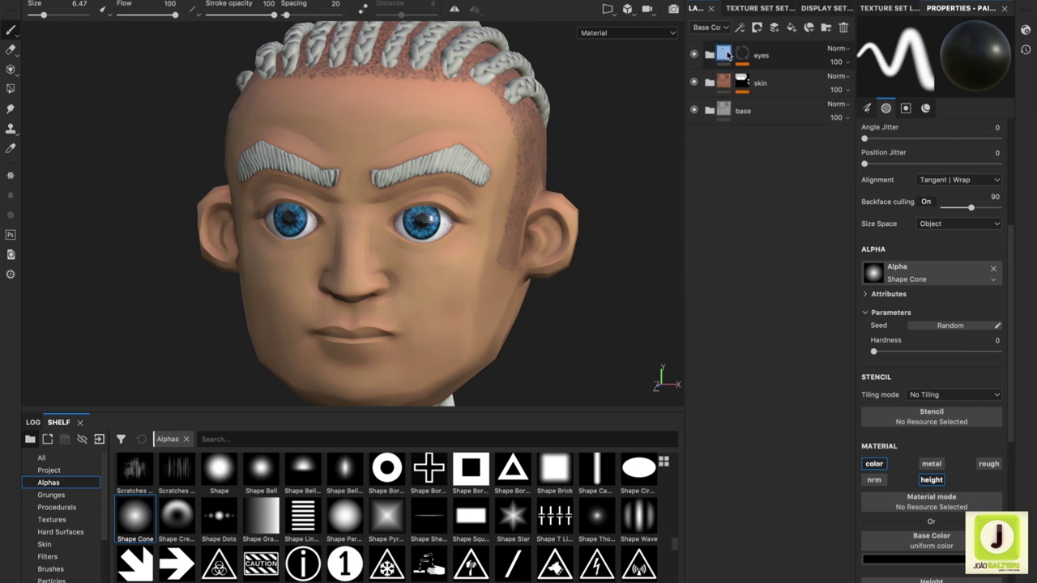
pyautogui.click(774, 28)
pyautogui.write('hair')
pyautogui.press('Return')
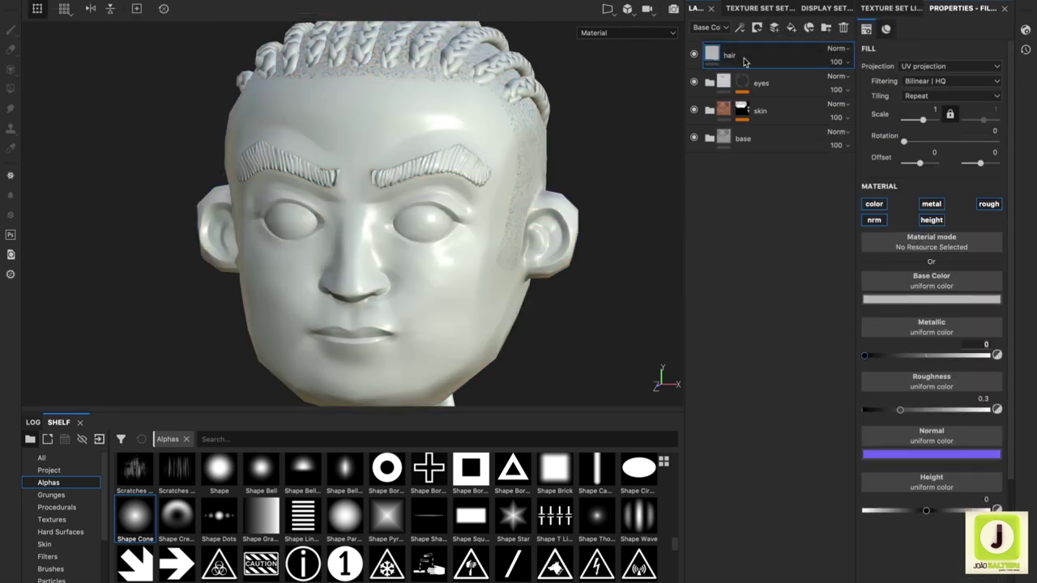
pyautogui.doubleClick(740, 61)
# - Group hair into a folder named hair with a colour-selection mask on the cyan ID colour
pyautogui.hotkey('ctrl', 'g')
pyautogui.doubleClick(745, 57)
pyautogui.write('hair')
pyautogui.rightClick(746, 59)
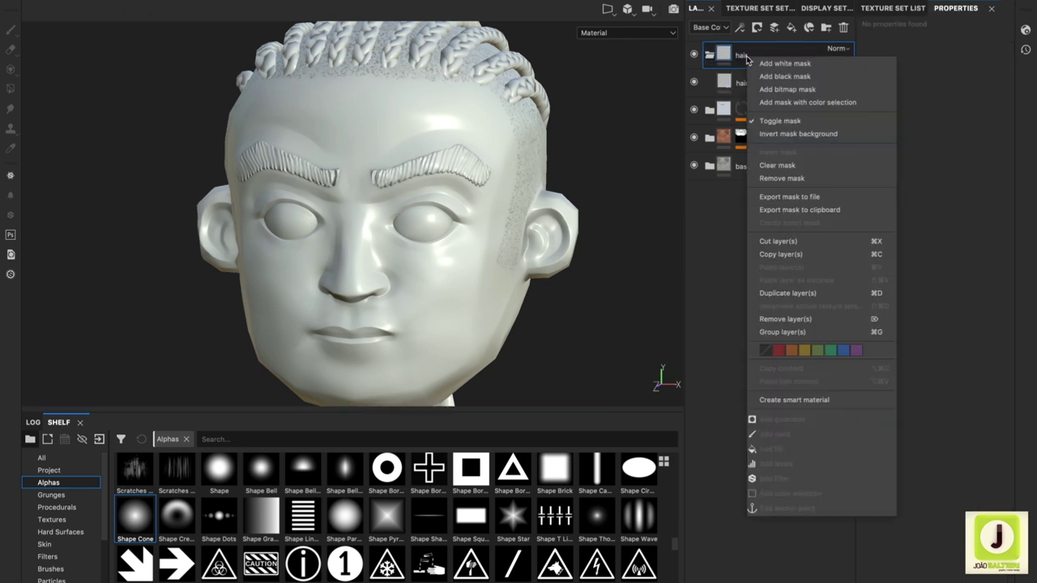
pyautogui.click(798, 105)
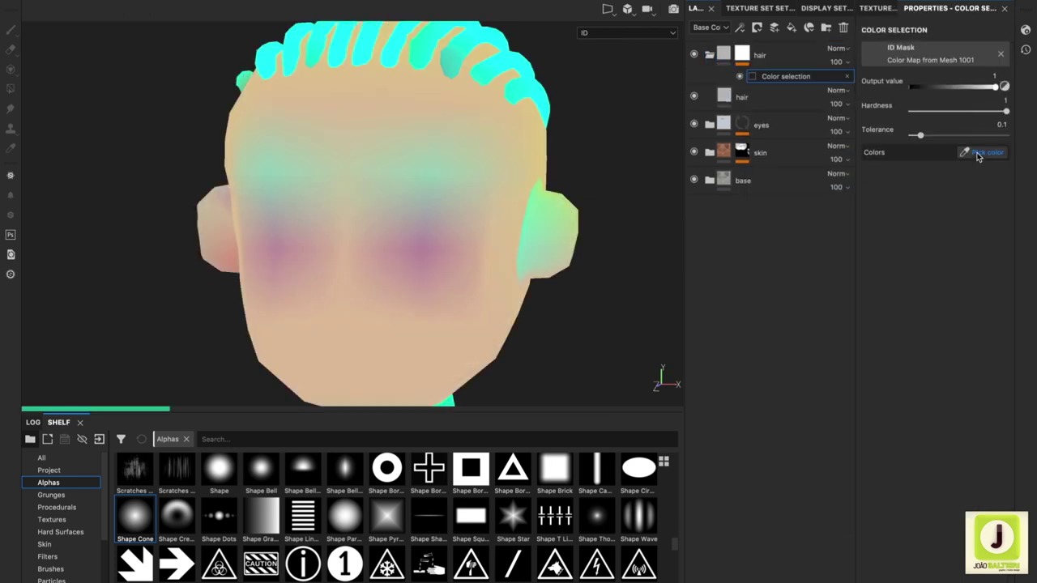
pyautogui.click(507, 55)
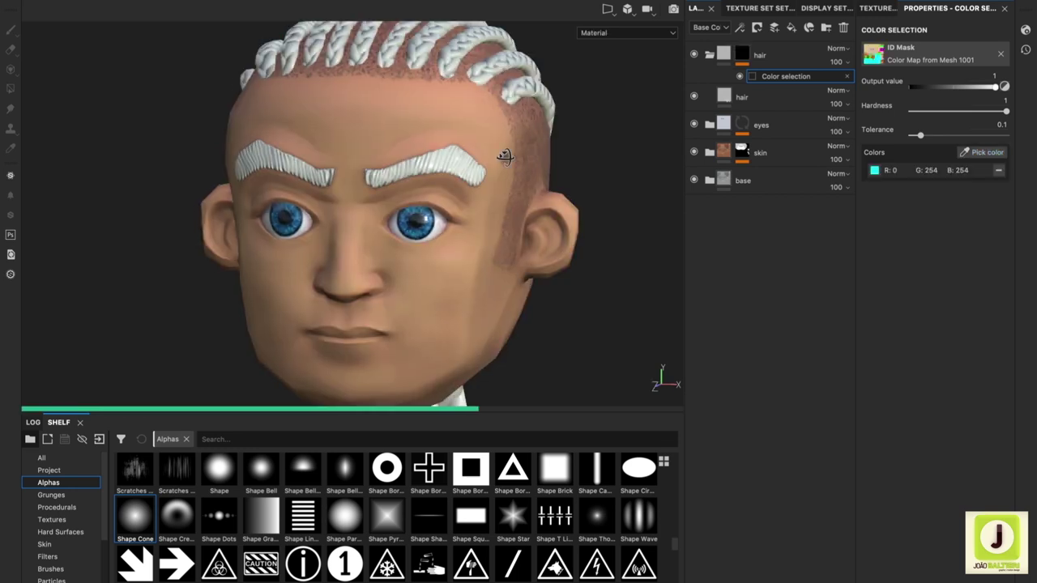
pyautogui.click(754, 97)
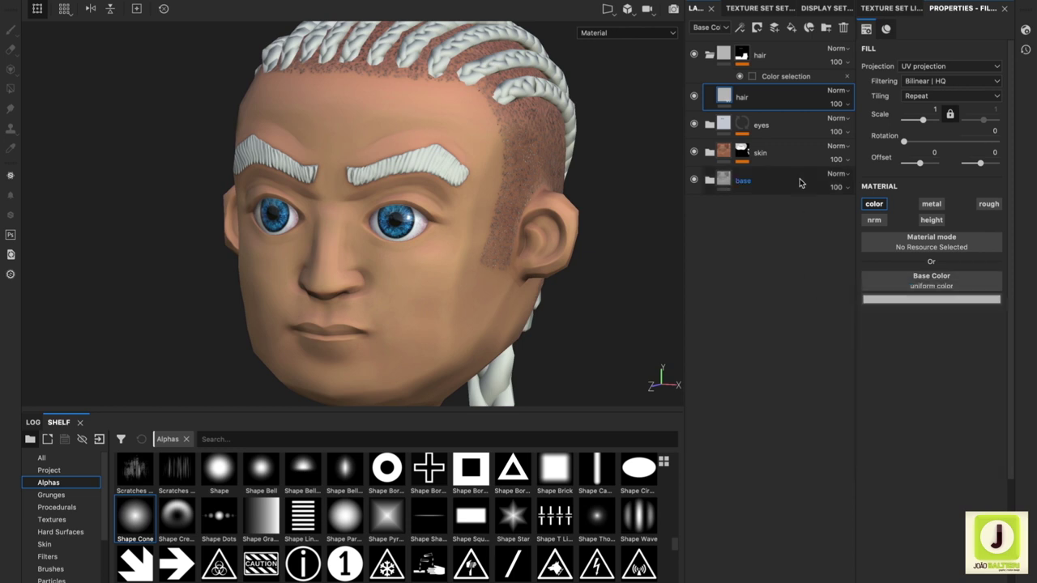
# - Search Smart materials for 'jb' and drop jb_stylized material into the hair folder
pyautogui.scroll(-3, 61, 503)
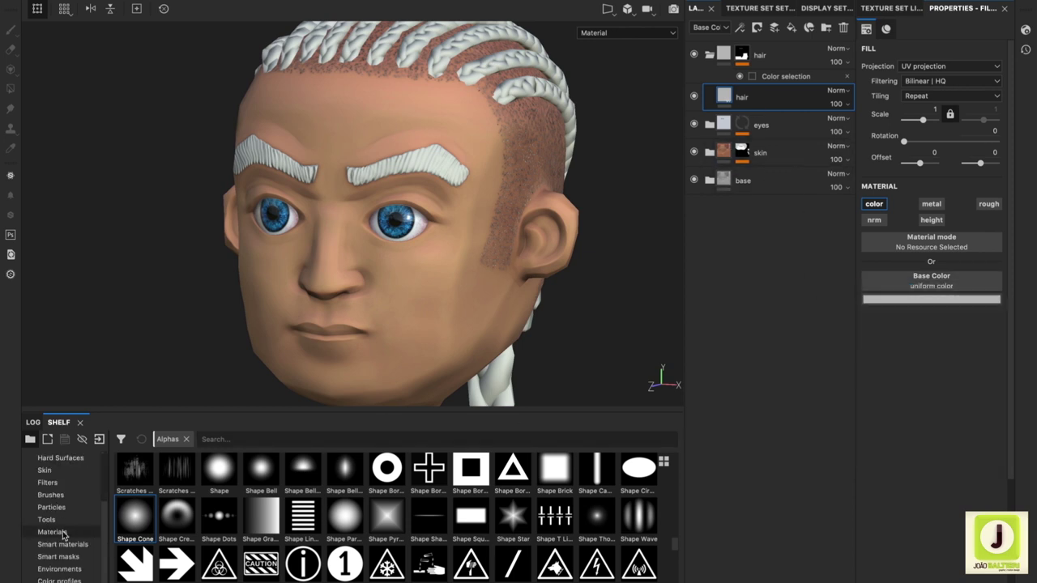
pyautogui.click(62, 544)
pyautogui.write('jb')
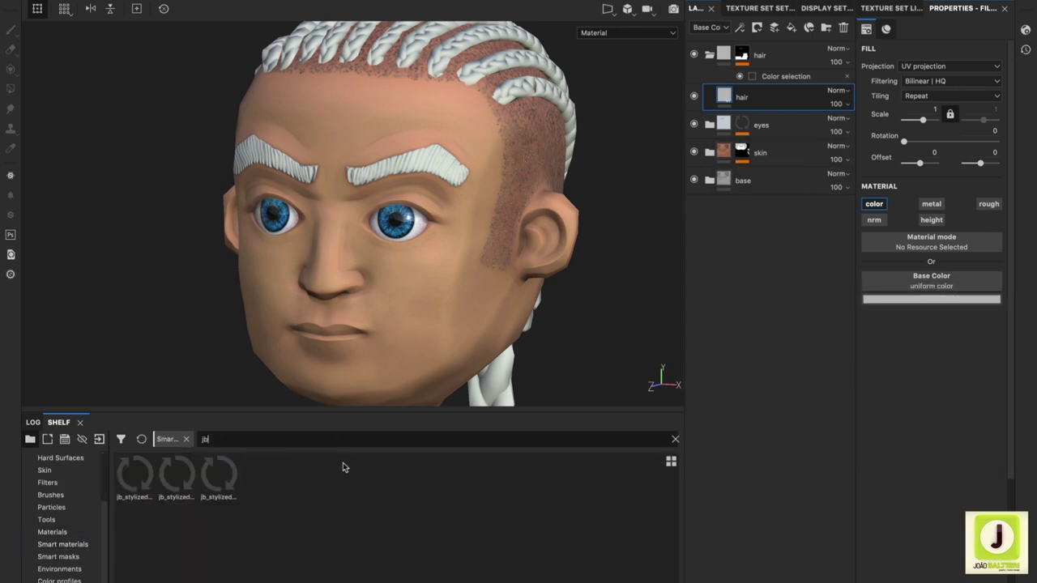
pyautogui.moveTo(177, 476)
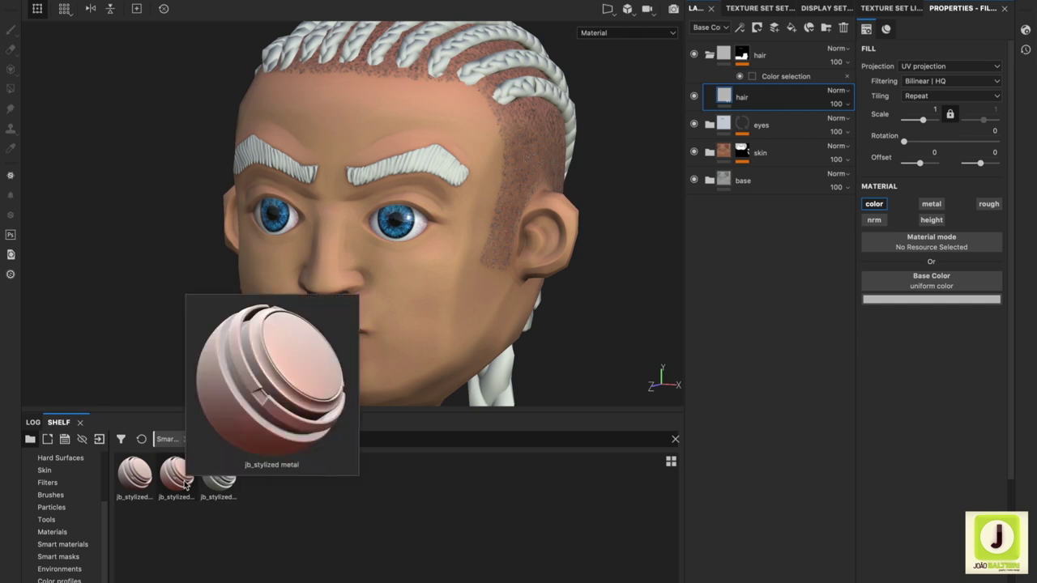
pyautogui.moveTo(145, 484); pyautogui.dragTo(729, 89)
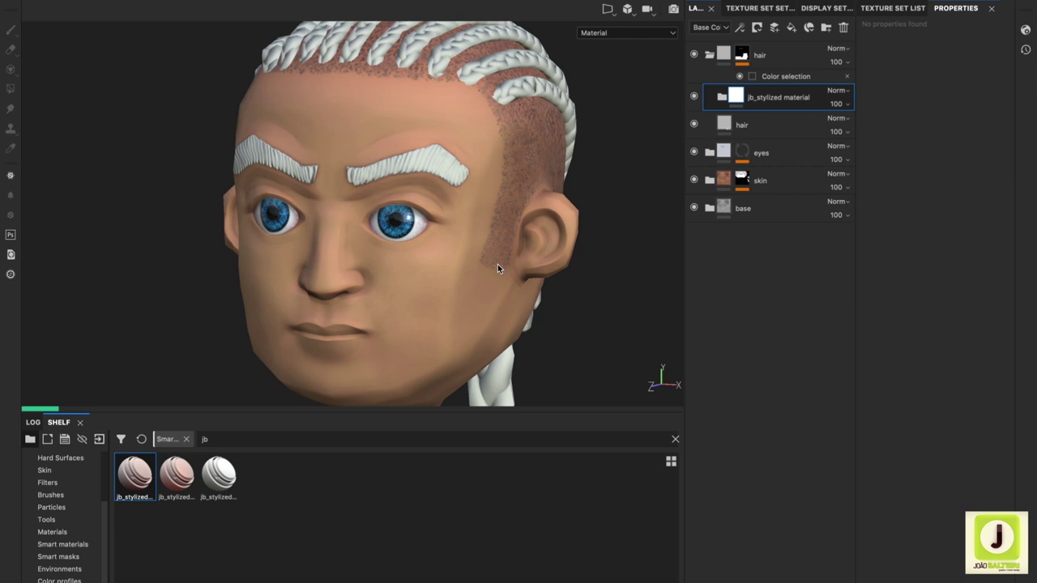
pyautogui.moveTo(531, 255)
pyautogui.keyDown('alt'); pyautogui.mouseDown()
pyautogui.moveTo(482, 269)
pyautogui.moveTo(541, 303)
pyautogui.mouseUp(); pyautogui.keyUp('alt')
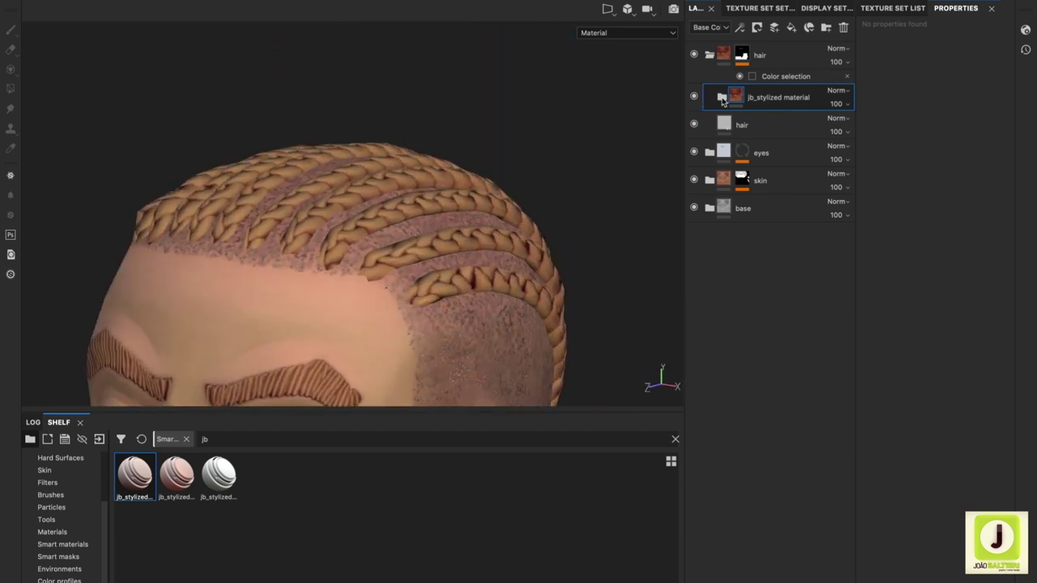
# - Make the jb_stylized material's base color a more saturated red-brown
pyautogui.click(722, 97)
pyautogui.click(764, 404)
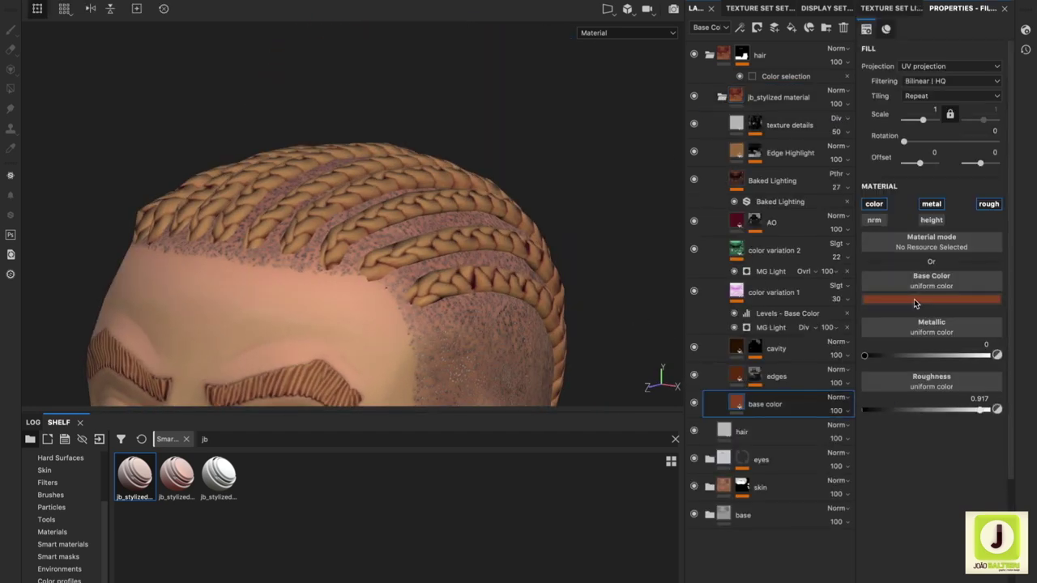
pyautogui.click(914, 299)
pyautogui.moveTo(920, 365); pyautogui.dragTo(935, 365)
# - Check the edges and cavity layer colours, then orbit around the braided head
pyautogui.click(776, 377)
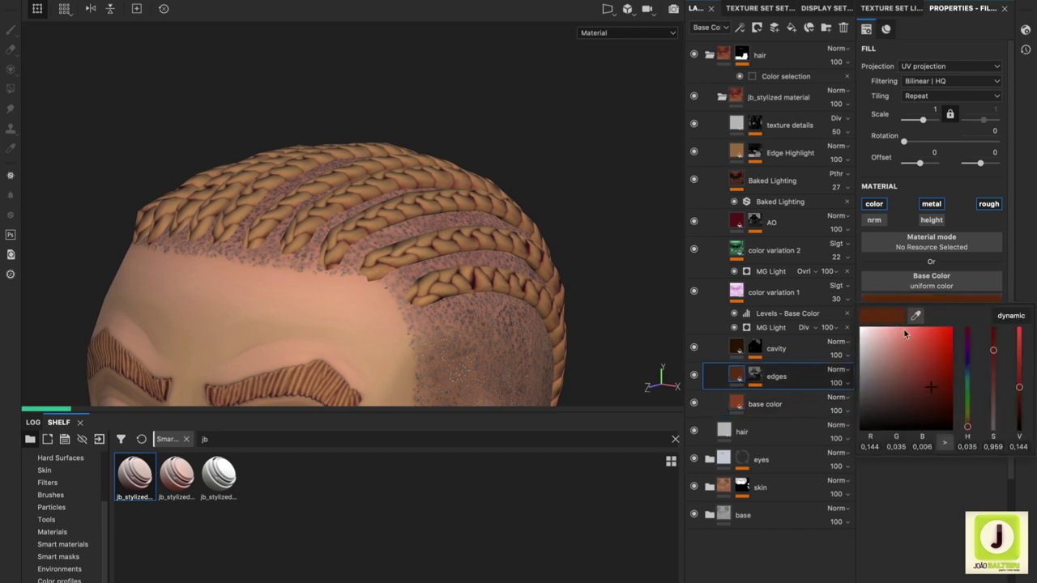
pyautogui.click(776, 349)
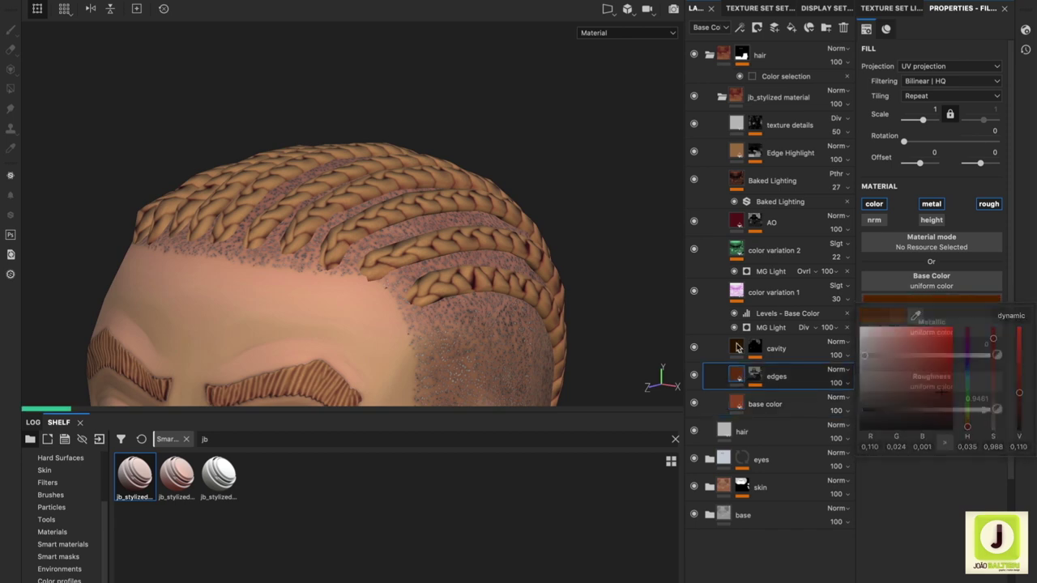
pyautogui.click(695, 295)
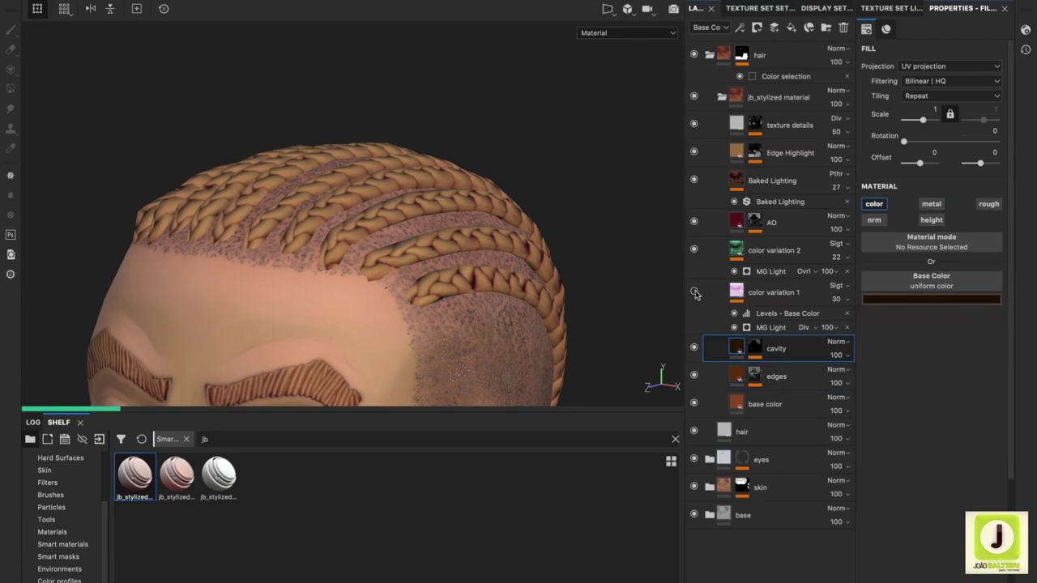
pyautogui.click(760, 8)
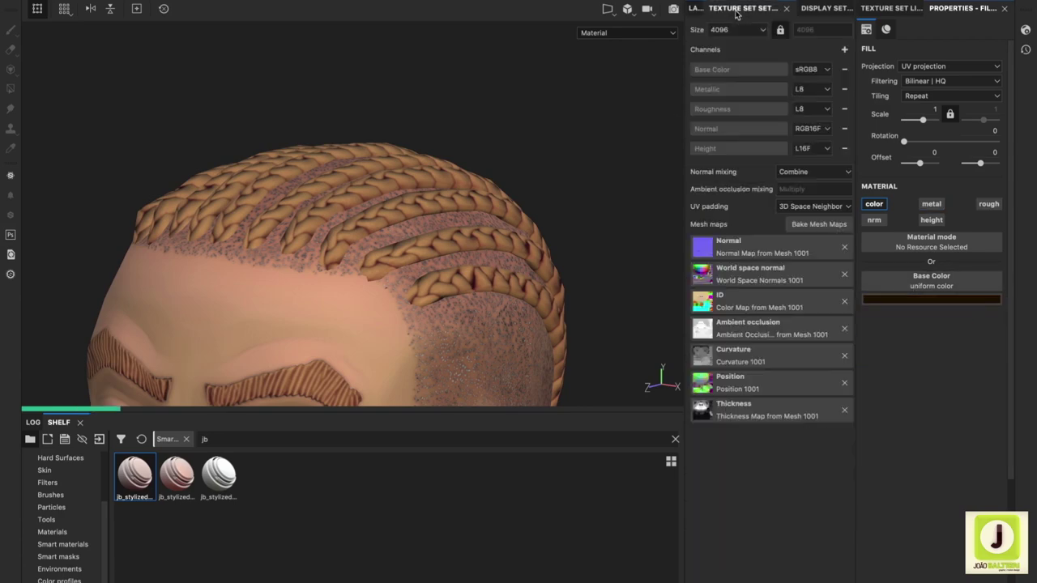
pyautogui.click(695, 8)
pyautogui.keyDown('alt'); pyautogui.moveTo(605, 286); pyautogui.dragTo(621, 334); pyautogui.keyUp('alt')
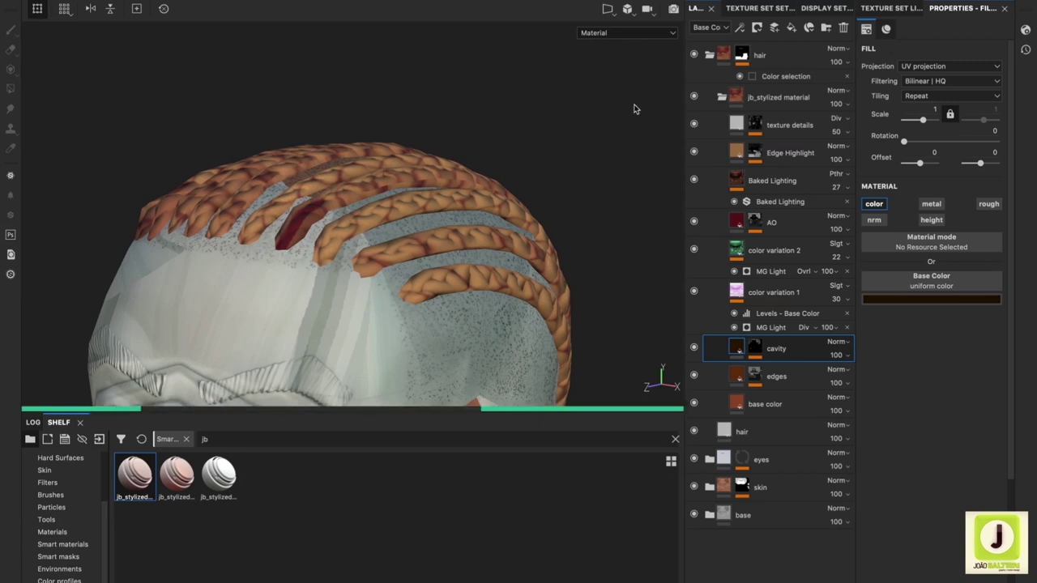
# - Shift the color variation 1 hue from purple to yellow
pyautogui.click(698, 294)
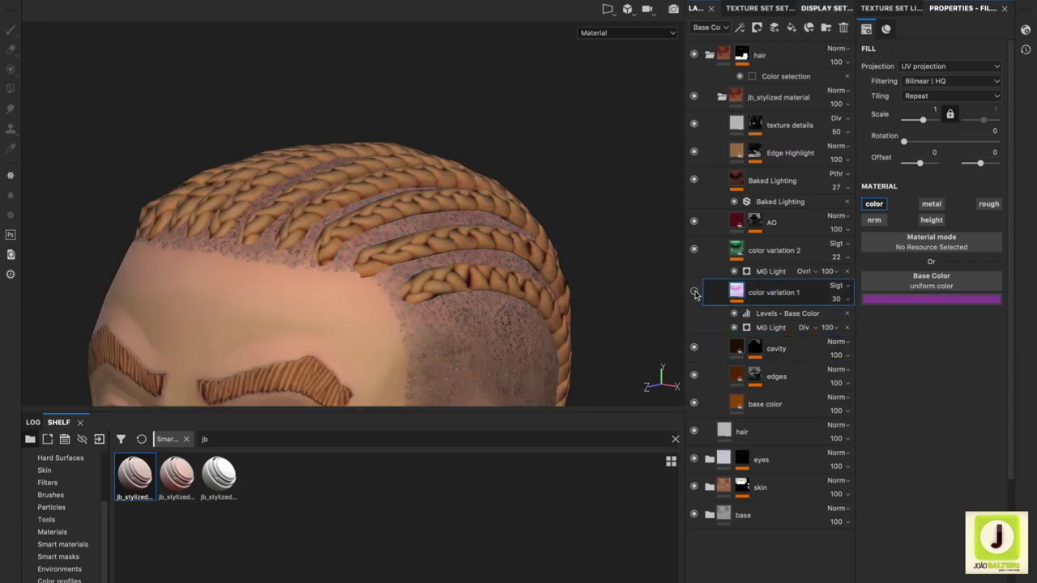
pyautogui.click(932, 299)
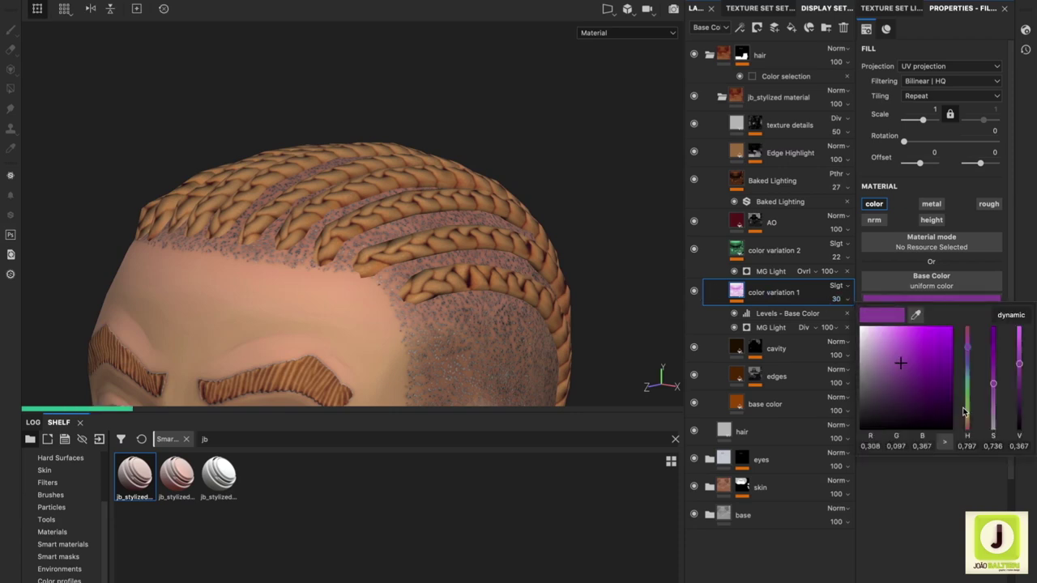
pyautogui.click(968, 415)
pyautogui.moveTo(970, 415); pyautogui.dragTo(968, 419)
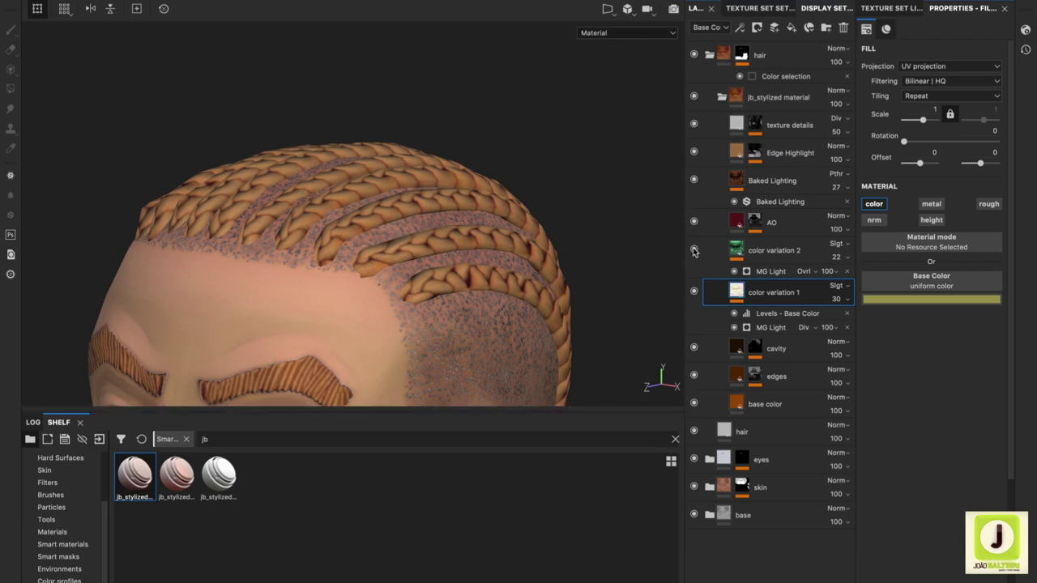
# - Shift the color variation 2 hue from green toward orange
pyautogui.click(737, 251)
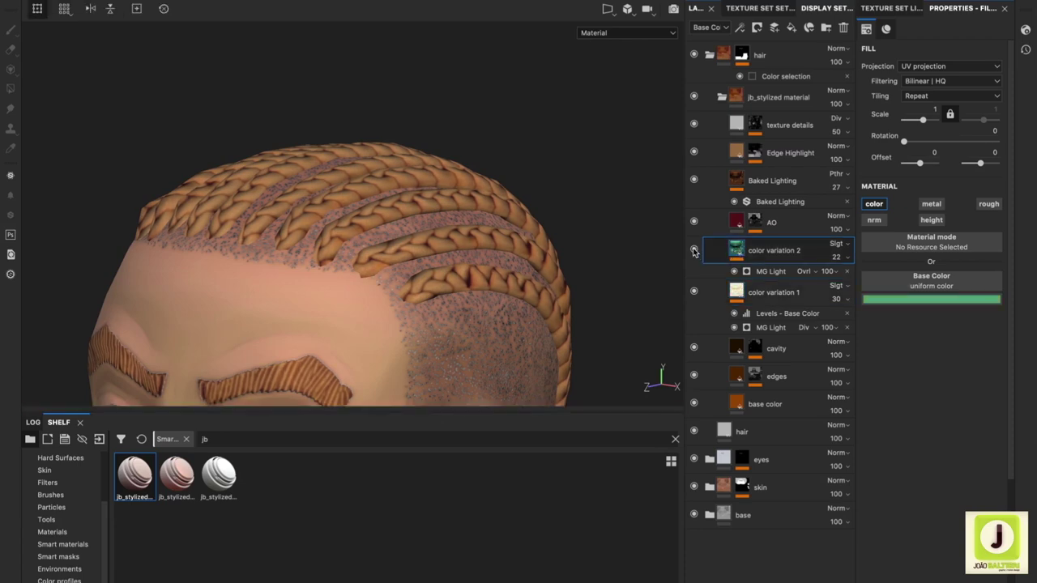
pyautogui.click(884, 299)
pyautogui.moveTo(966, 389); pyautogui.dragTo(966, 417)
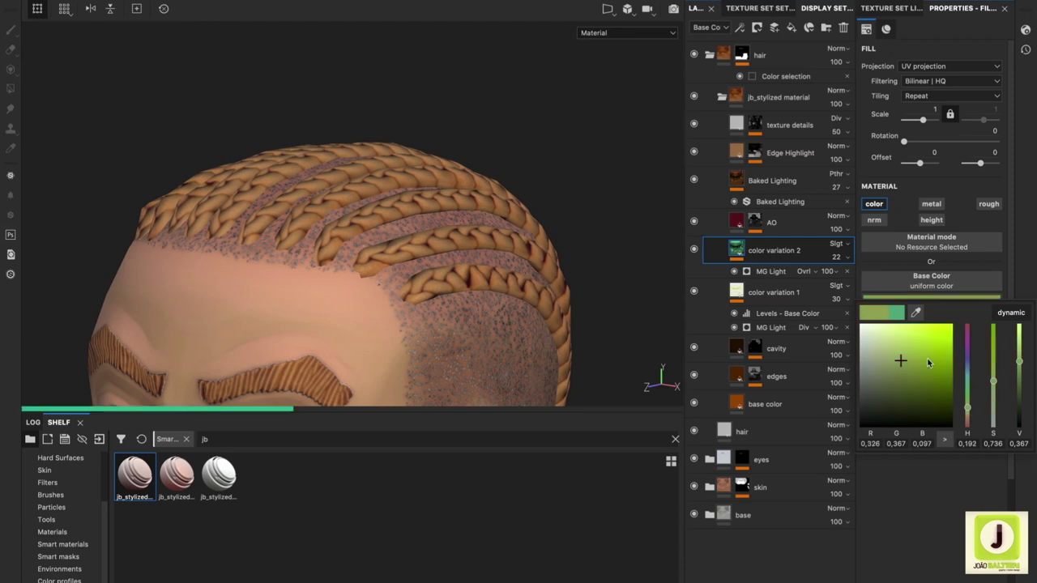
pyautogui.click(769, 181)
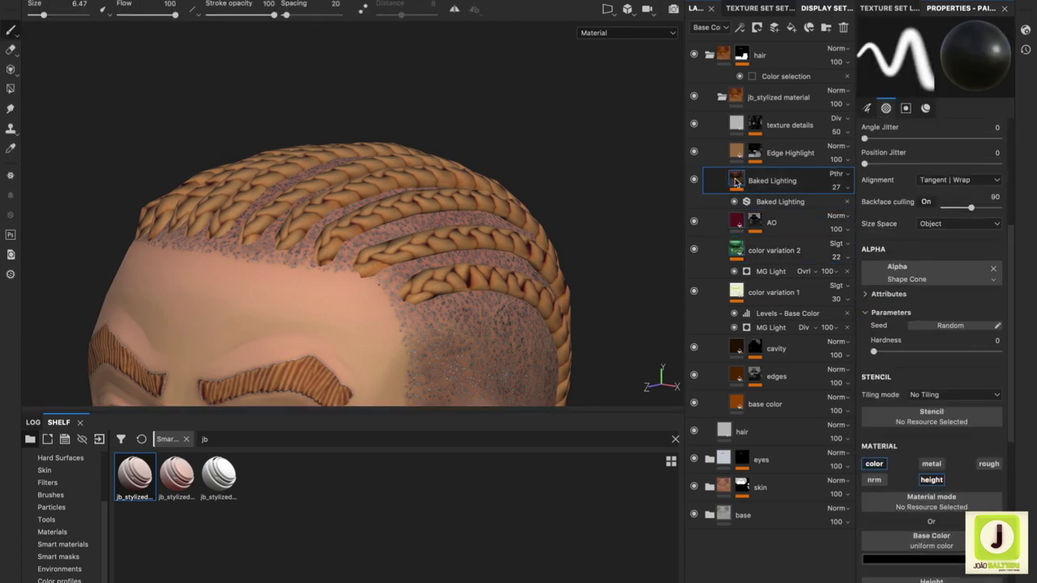
# - Make the Edge Highlight colour a more saturated orange and compare the color variation 2 and base colours
pyautogui.click(789, 153)
pyautogui.click(893, 298)
pyautogui.moveTo(940, 345); pyautogui.dragTo(916, 362)
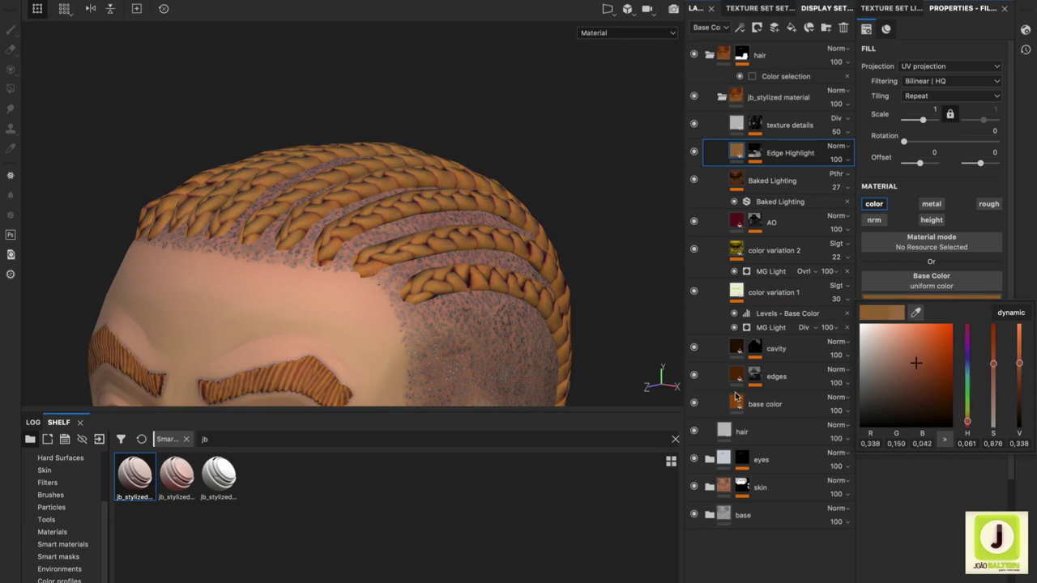
pyautogui.click(738, 253)
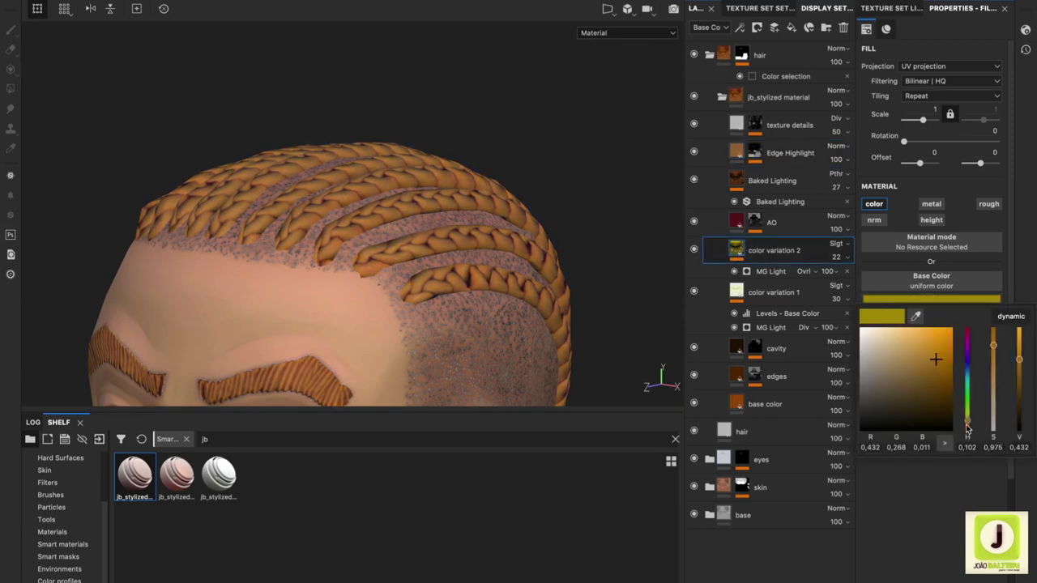
pyautogui.click(764, 404)
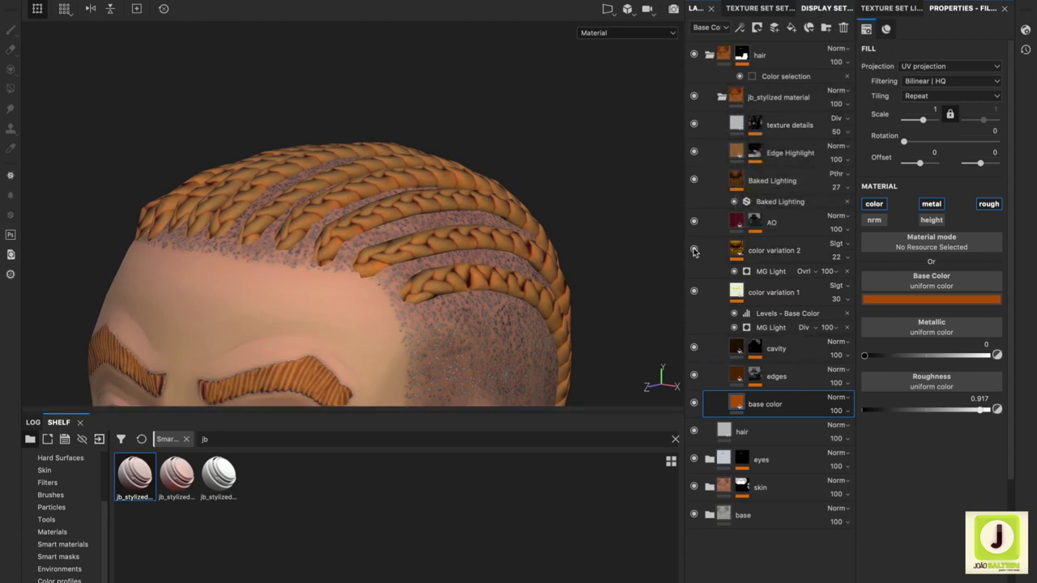
# - Turn Edge Highlight back on at 48 opacity and slightly adjust the hair base colour
pyautogui.click(694, 153)
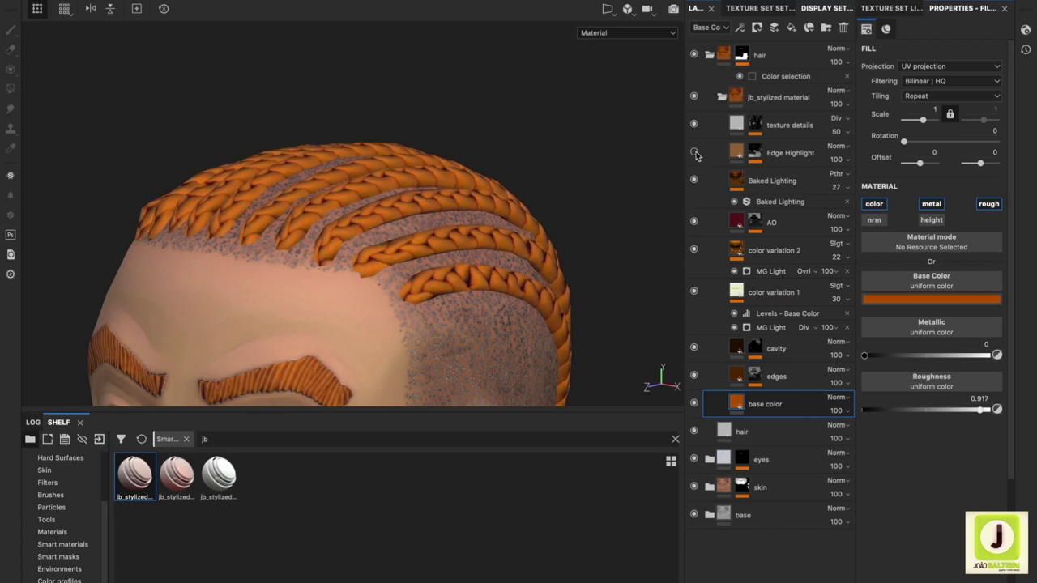
pyautogui.click(739, 153)
pyautogui.click(902, 299)
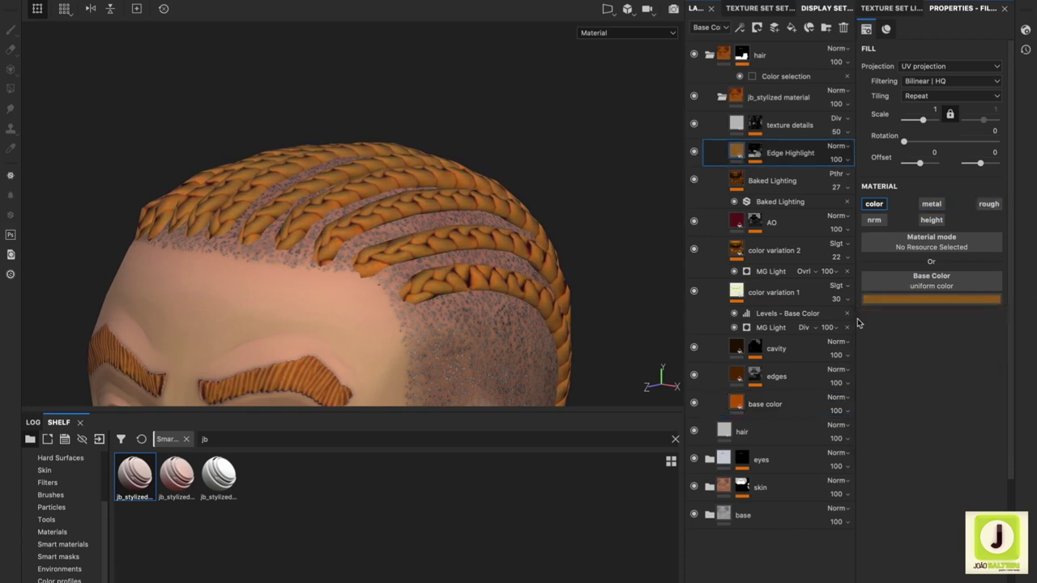
pyautogui.moveTo(837, 159); pyautogui.dragTo(847, 186)
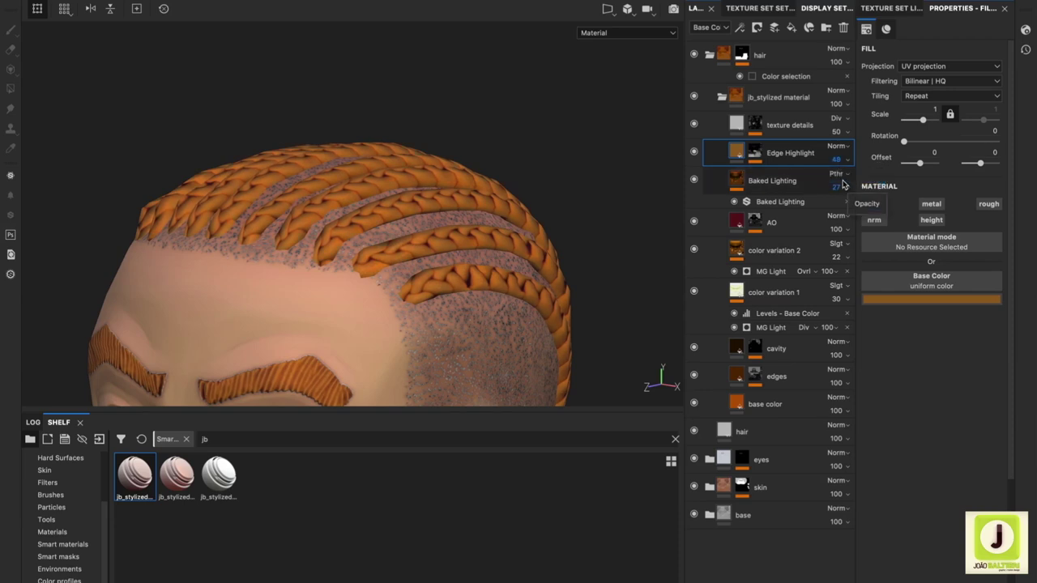
pyautogui.click(764, 405)
pyautogui.click(930, 298)
pyautogui.click(931, 348)
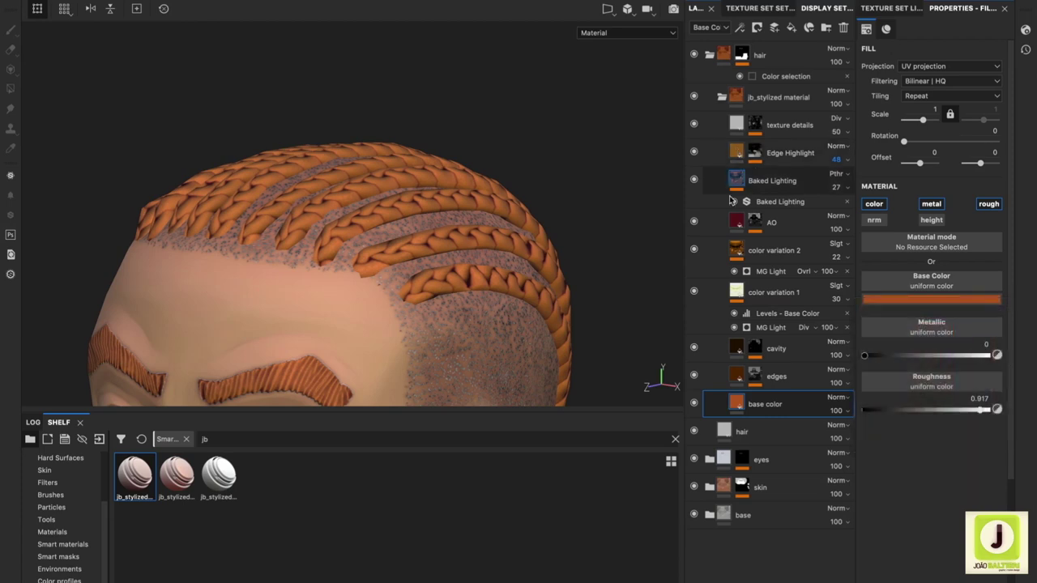
# - Inspect the AO and cavity fills, hide the AO layer, and orbit to the face
pyautogui.click(757, 223)
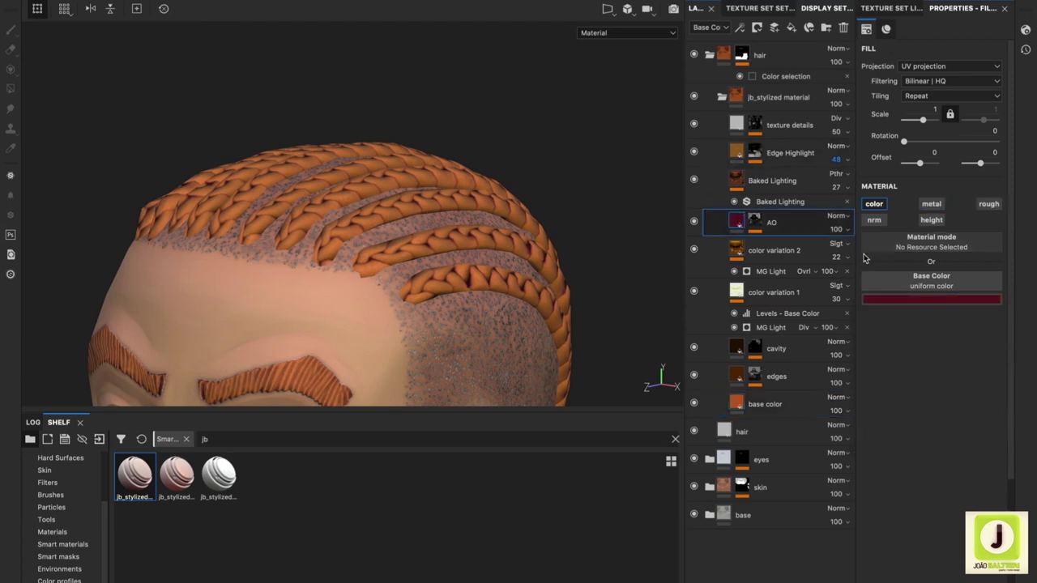
pyautogui.click(734, 345)
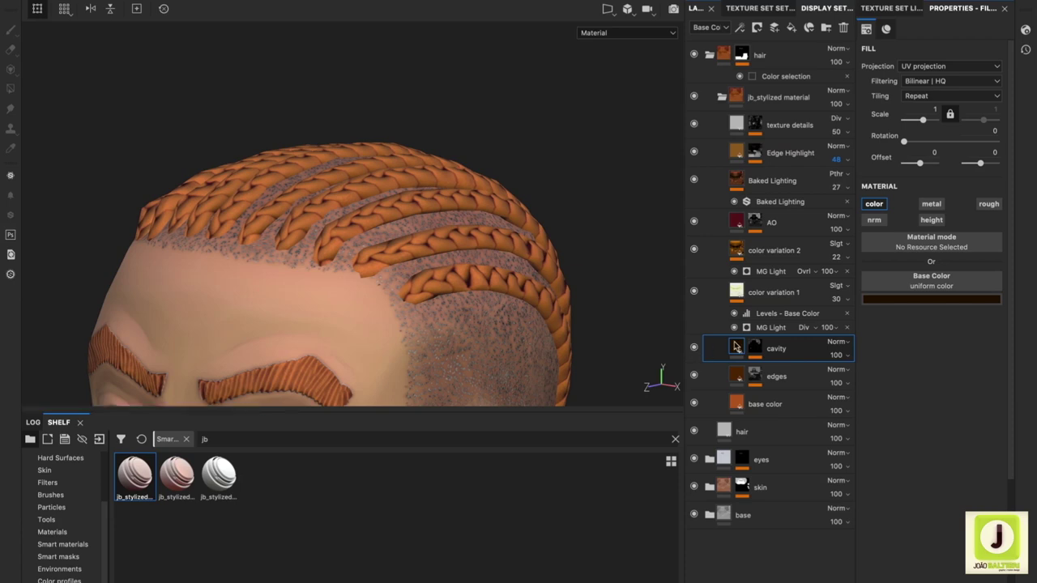
pyautogui.click(693, 223)
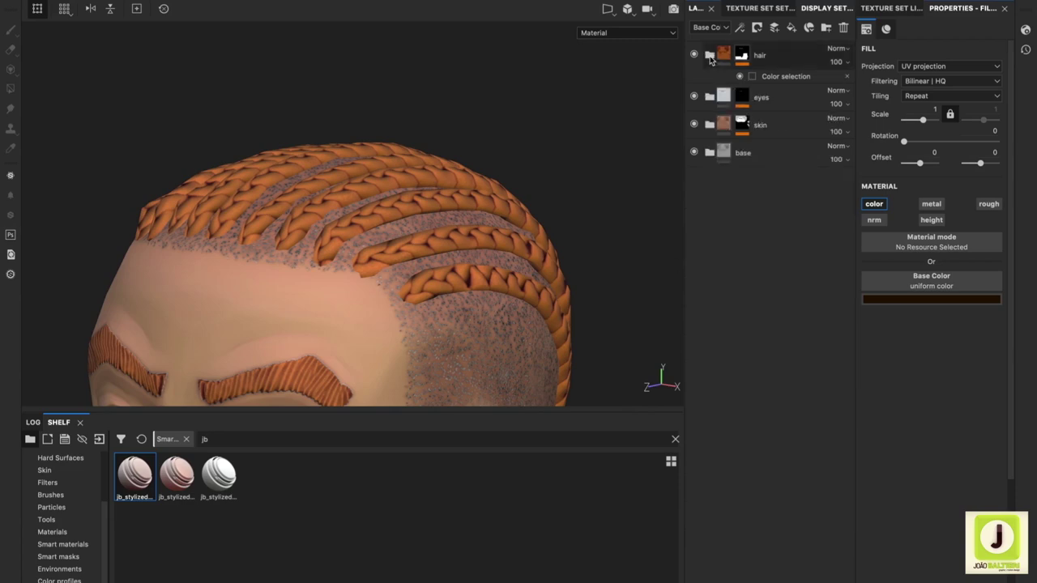
pyautogui.scroll(-3, 414, 256)
pyautogui.moveTo(414, 255)
pyautogui.keyDown('alt'); pyautogui.mouseDown()
pyautogui.moveTo(551, 300)
pyautogui.moveTo(424, 254)
pyautogui.mouseUp(); pyautogui.keyUp('alt')
# - Collapse hair, add a fill layer grouped into a 'short hair' folder, and rename the fill 'base'
pyautogui.scroll(4, 424, 254)
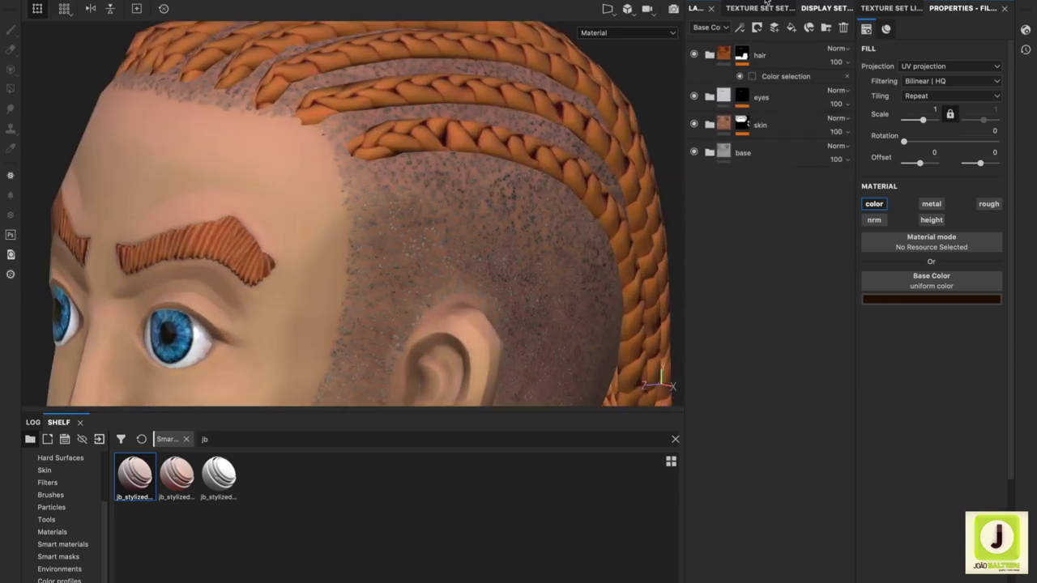
pyautogui.click(769, 55)
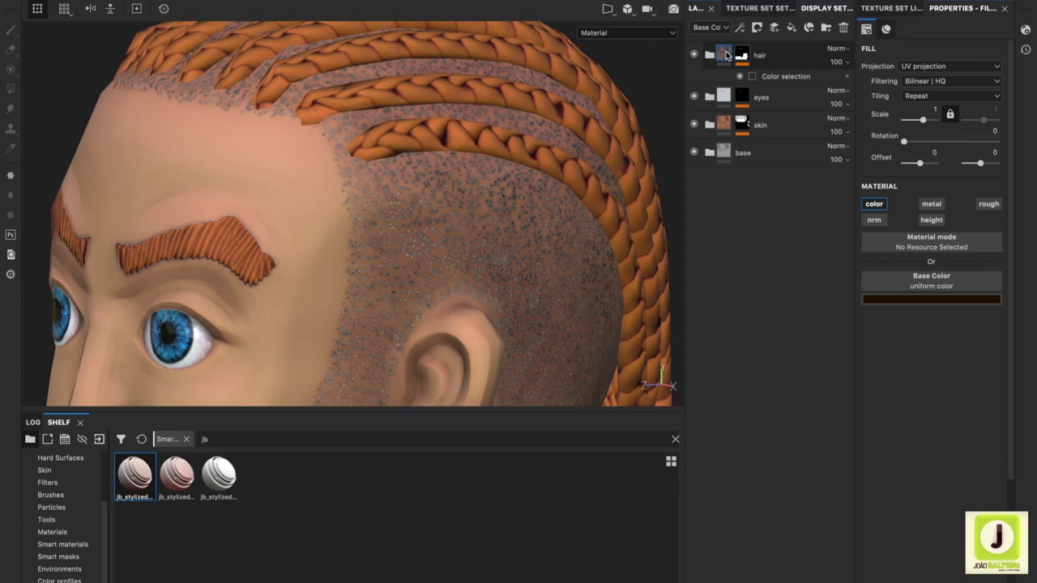
pyautogui.click(774, 30)
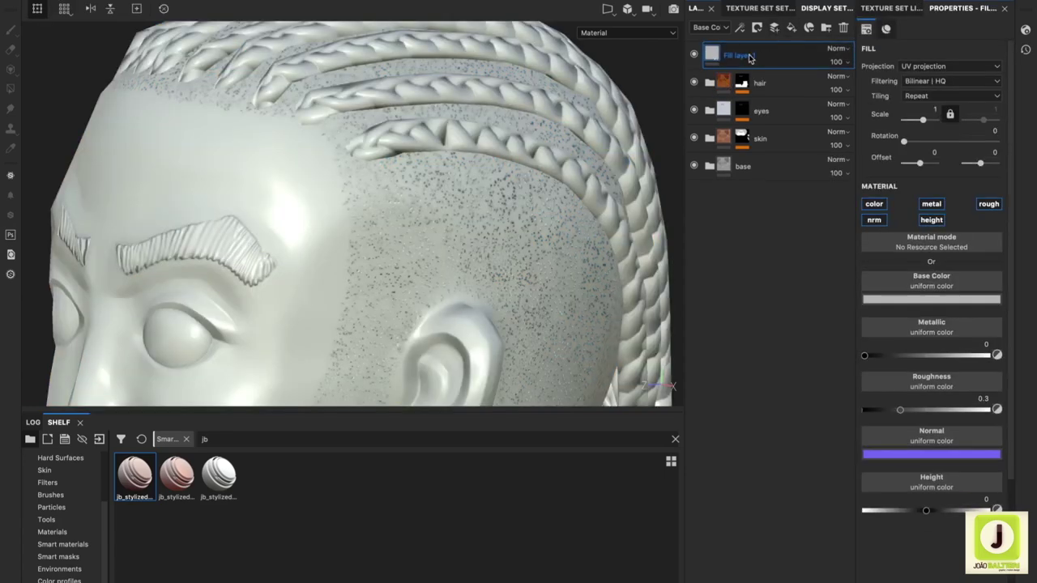
pyautogui.hotkey('ctrl', 'g')
pyautogui.write('short hair')
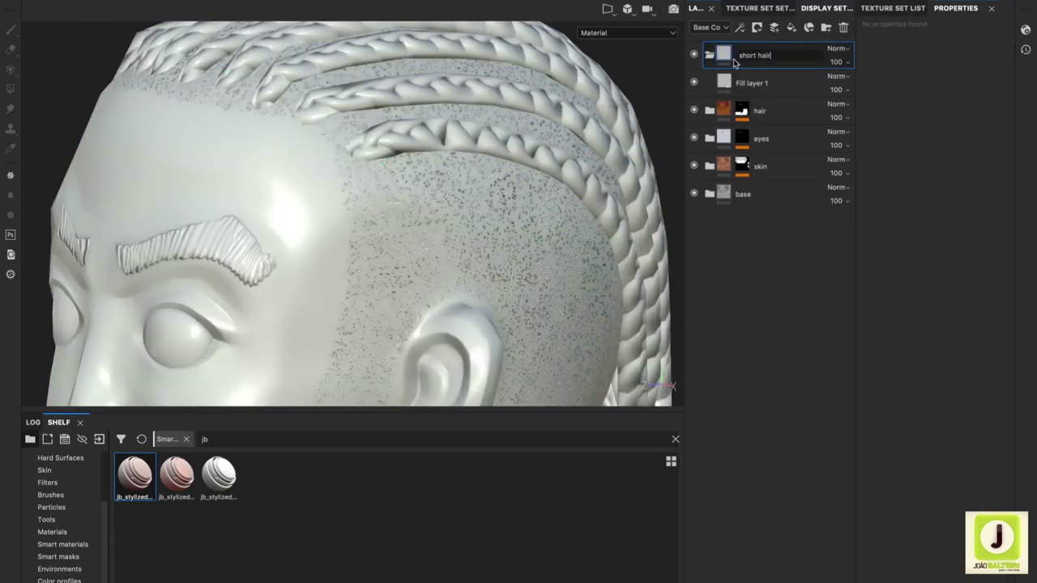
pyautogui.press('Return')
pyautogui.click(746, 85)
pyautogui.doubleClick(746, 85)
pyautogui.write('base')
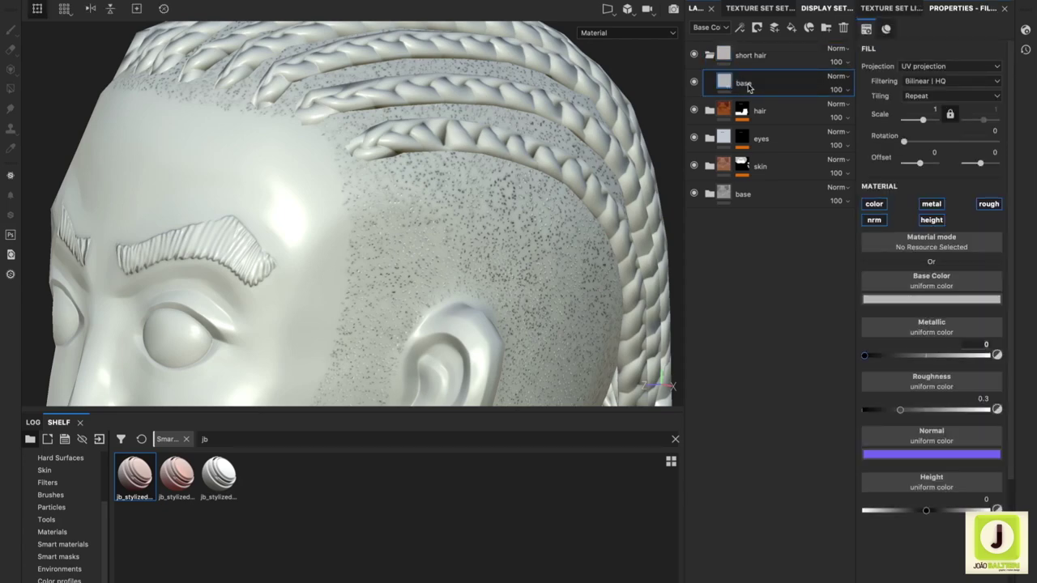
# - Mask the short hair folder with a colour selection on the yellow ID colour
pyautogui.doubleClick(746, 55)
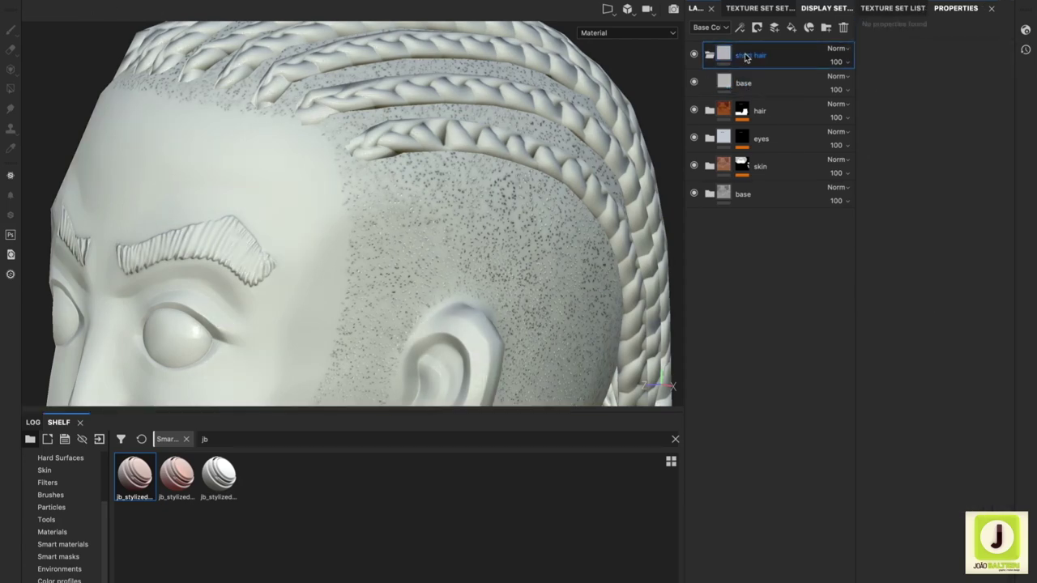
pyautogui.rightClick(746, 55)
pyautogui.click(778, 97)
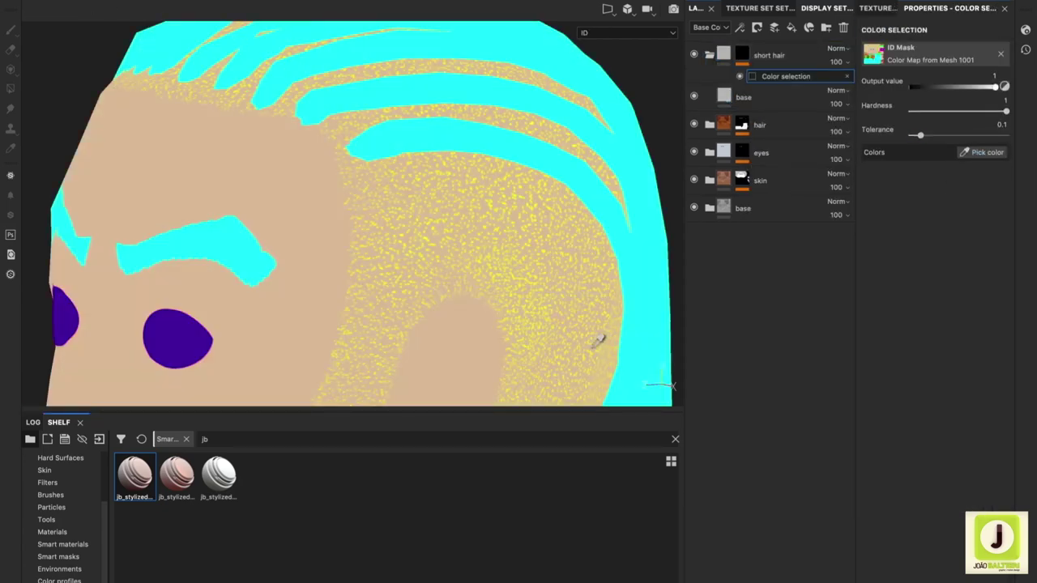
pyautogui.scroll(5, 572, 300)
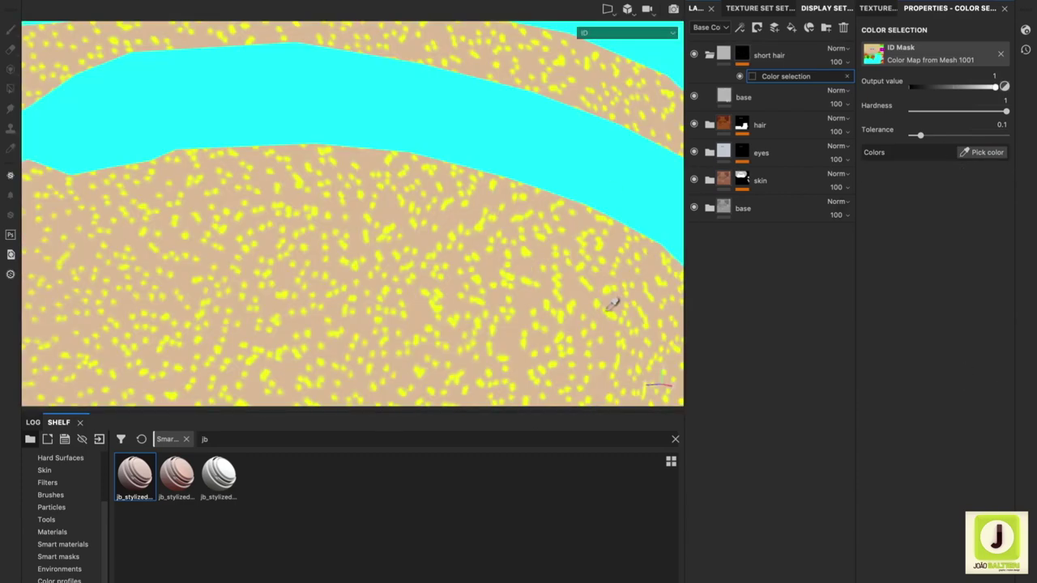
pyautogui.click(608, 308)
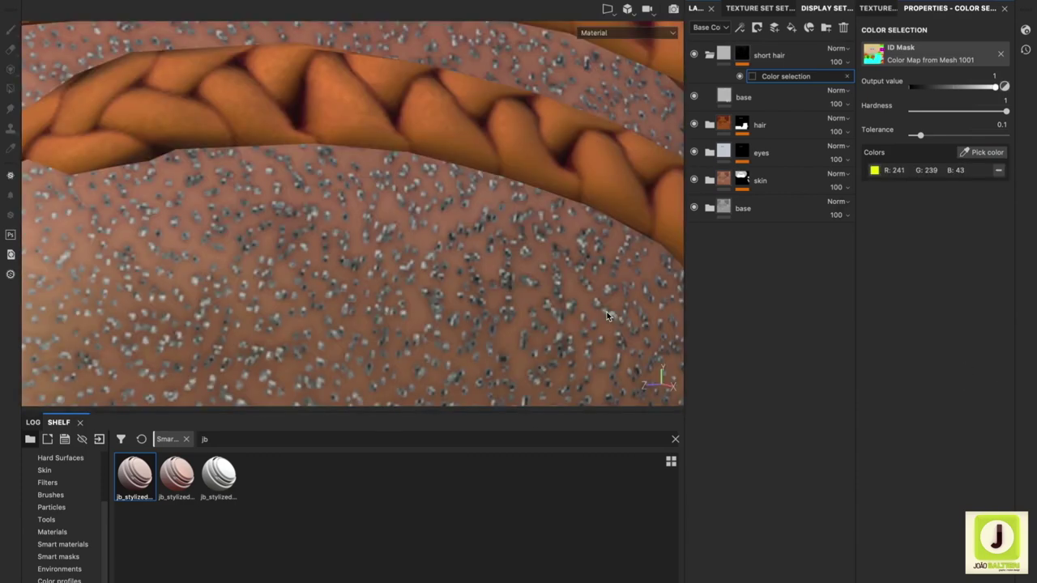
# - Set the base fill colour to dark brown
pyautogui.click(743, 97)
pyautogui.click(931, 299)
pyautogui.click(940, 404)
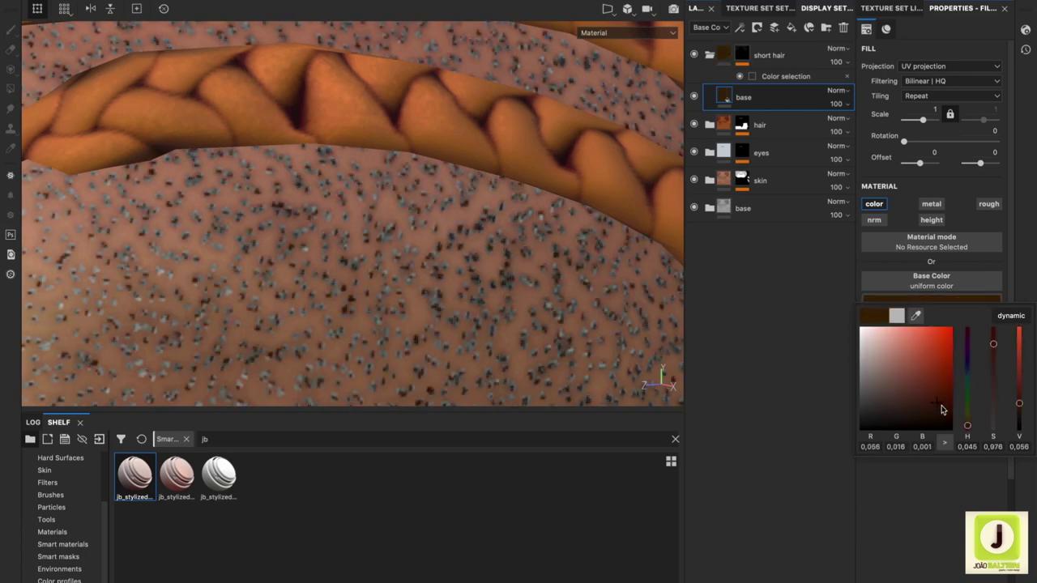
pyautogui.click(797, 344)
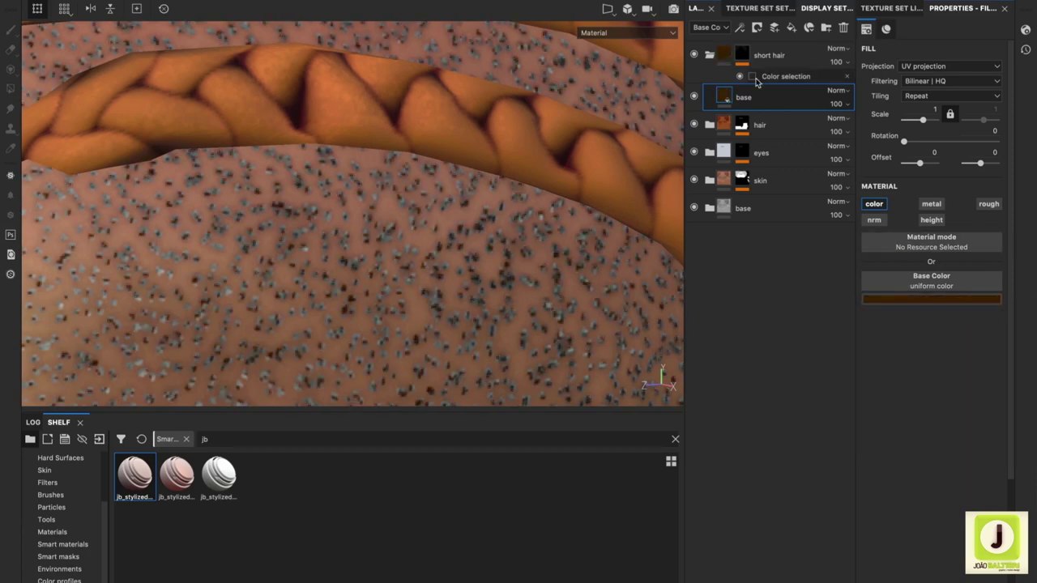
# - Raise the colour-selection mask tolerance to 0.46 and soften its hardness slightly
pyautogui.click(785, 76)
pyautogui.moveTo(938, 139); pyautogui.dragTo(955, 139)
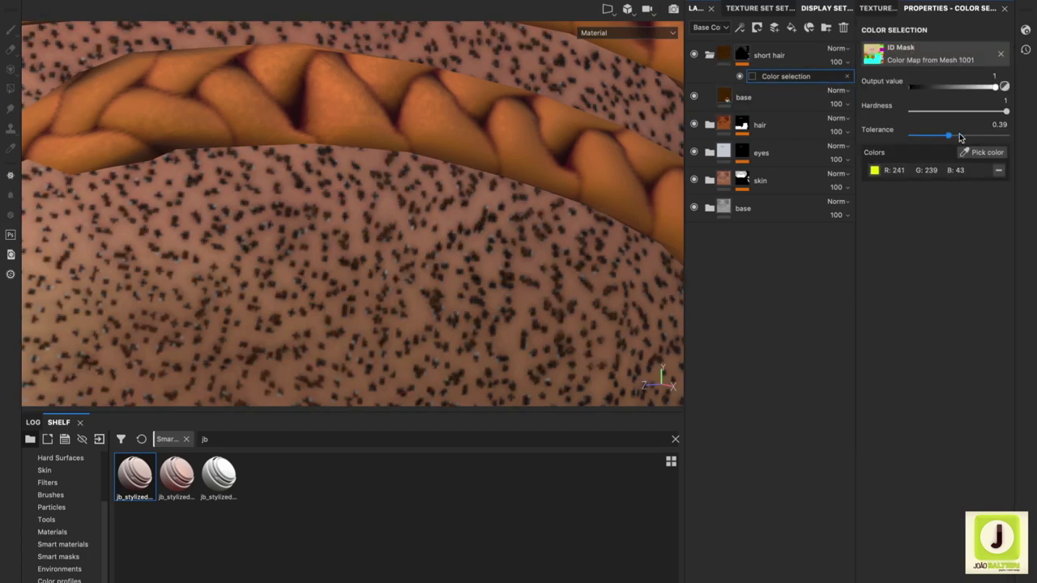
pyautogui.moveTo(1005, 111); pyautogui.dragTo(994, 111)
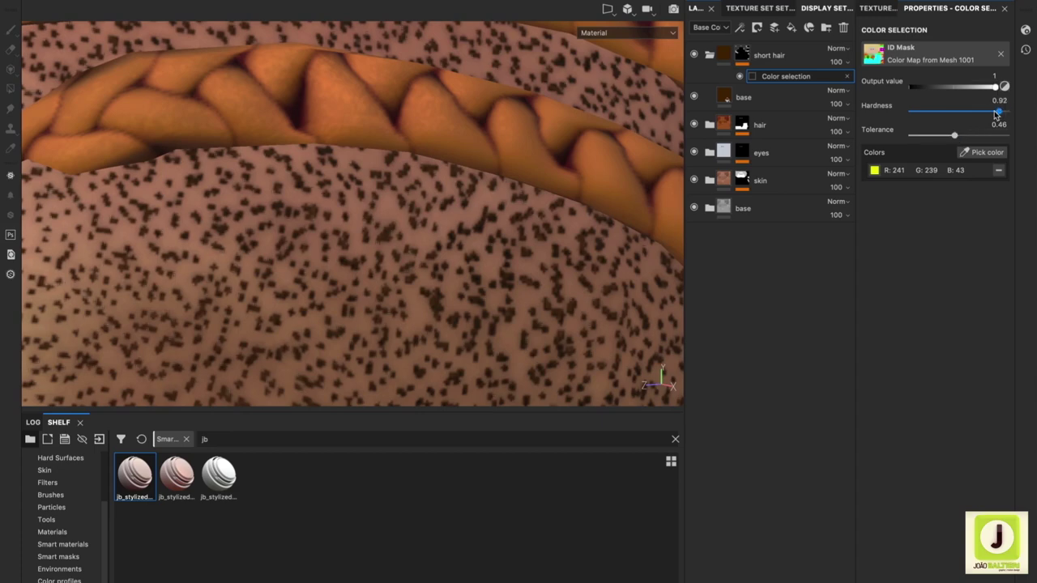
pyautogui.scroll(-5, 509, 283)
# - Shift the base fill's stubble colour toward a slightly brighter orange hue
pyautogui.click(932, 299)
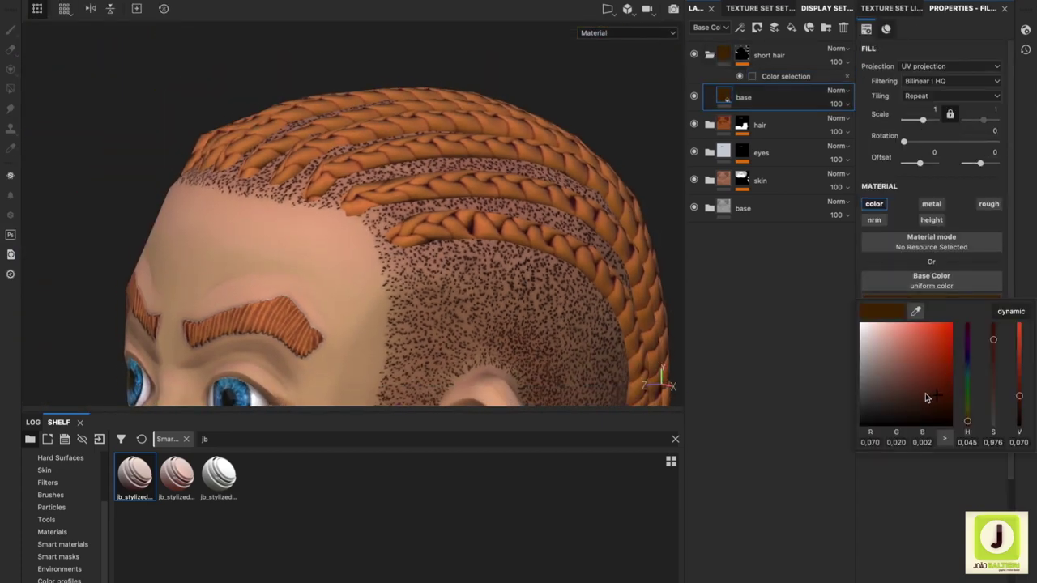
pyautogui.click(969, 420)
pyautogui.moveTo(890, 395); pyautogui.dragTo(928, 392)
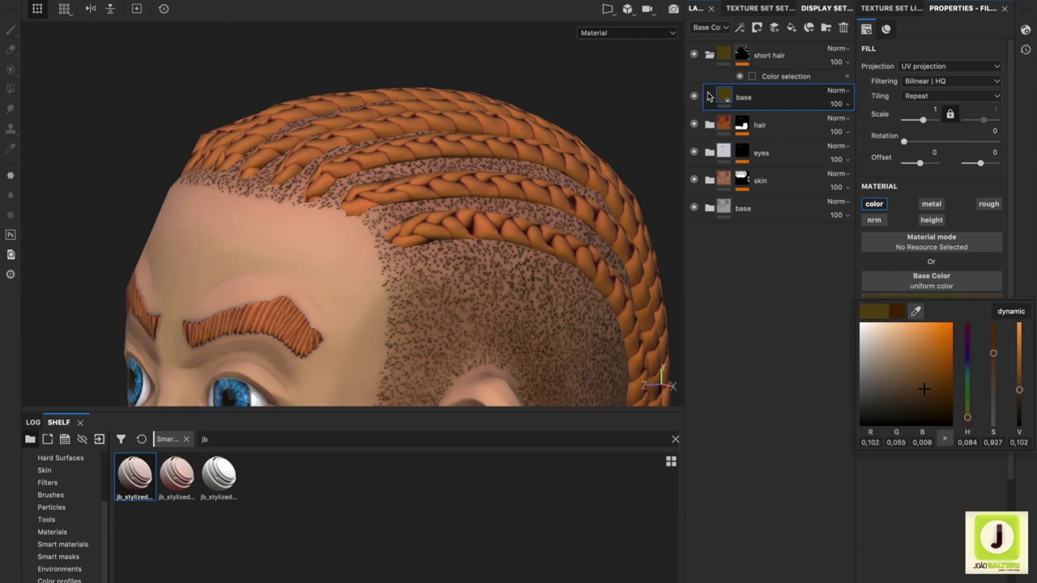
pyautogui.click(708, 97)
pyautogui.press('f')
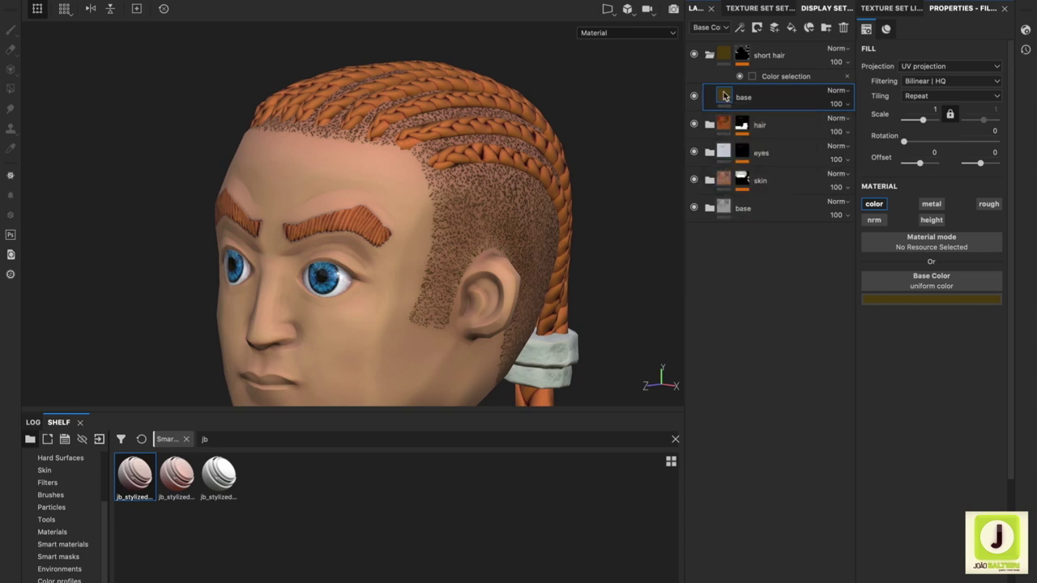
# - Duplicate base as base copy 1 and recolour base with the sampled warm brown skin tone
pyautogui.hotkey('ctrl', 'd')
pyautogui.click(921, 299)
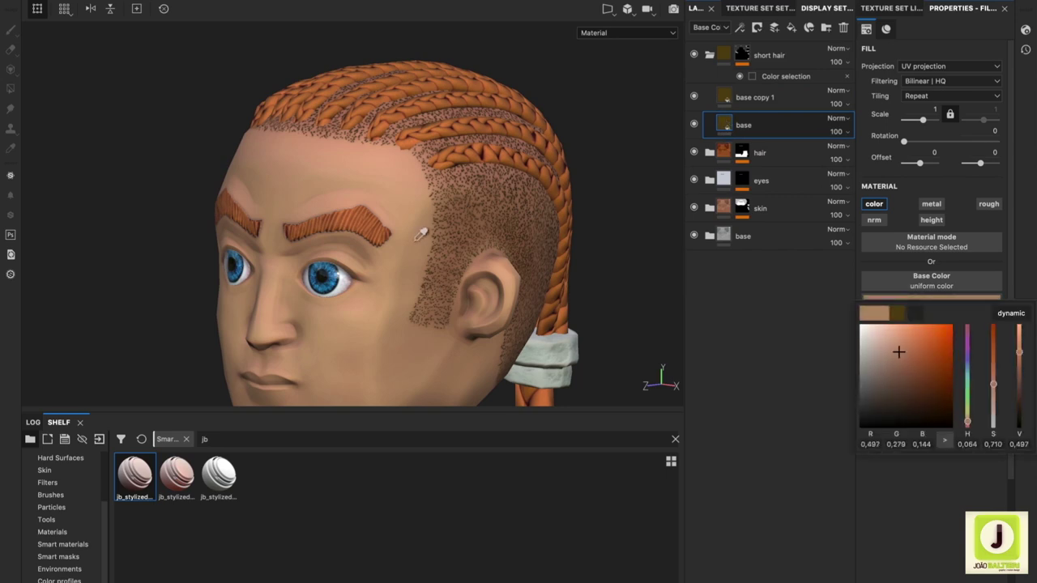
pyautogui.click(693, 97)
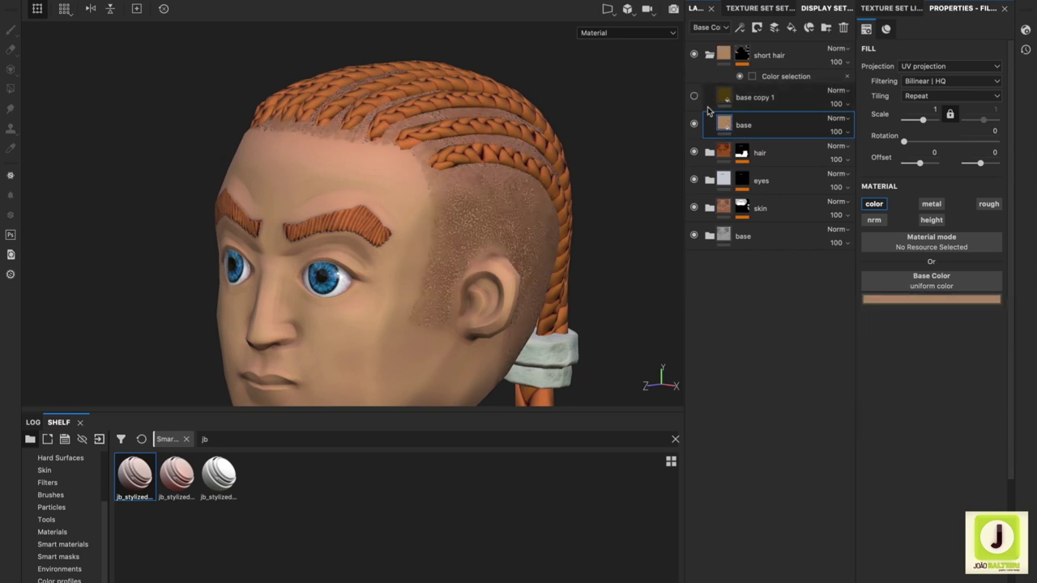
pyautogui.click(897, 400)
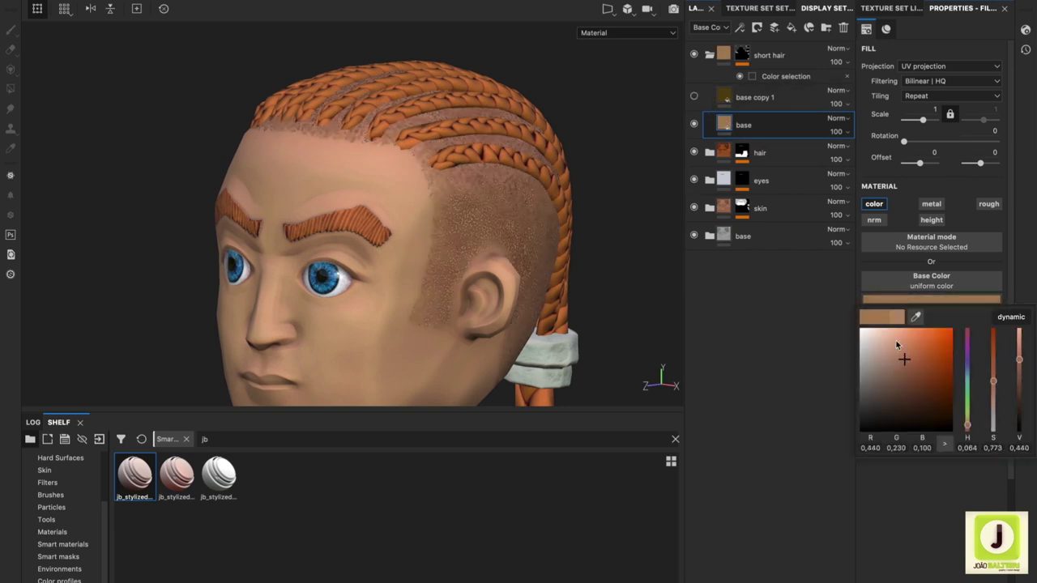
pyautogui.click(693, 96)
pyautogui.rightClick(724, 95)
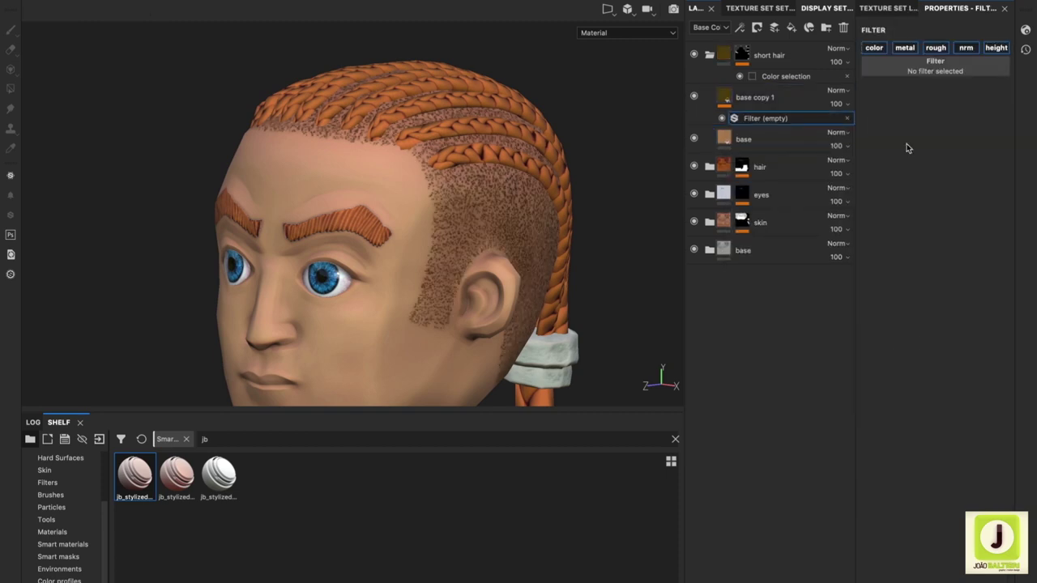
# - Add a Blur filter to base copy 1 and raise its Blur Intensity to about 1.71
pyautogui.click(761, 378)
pyautogui.click(939, 101)
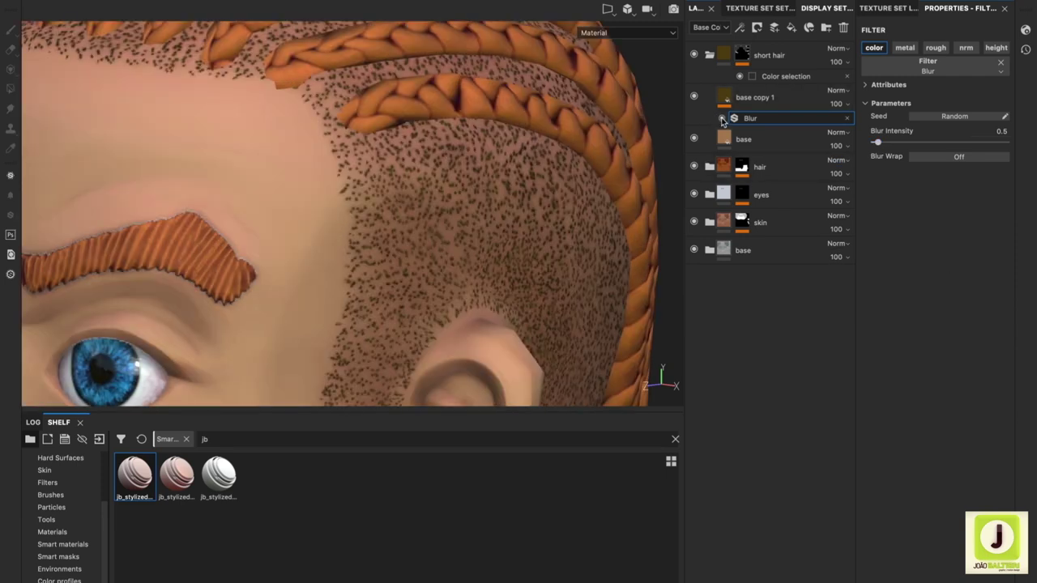
pyautogui.moveTo(876, 143); pyautogui.dragTo(883, 144)
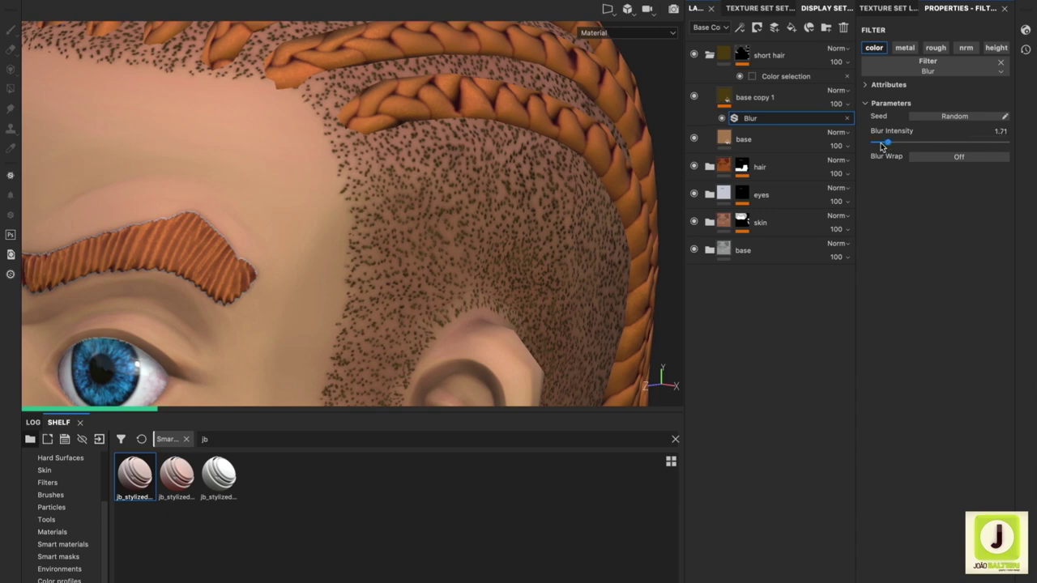
pyautogui.click(723, 119)
pyautogui.click(725, 98)
pyautogui.scroll(-5, 185, 98)
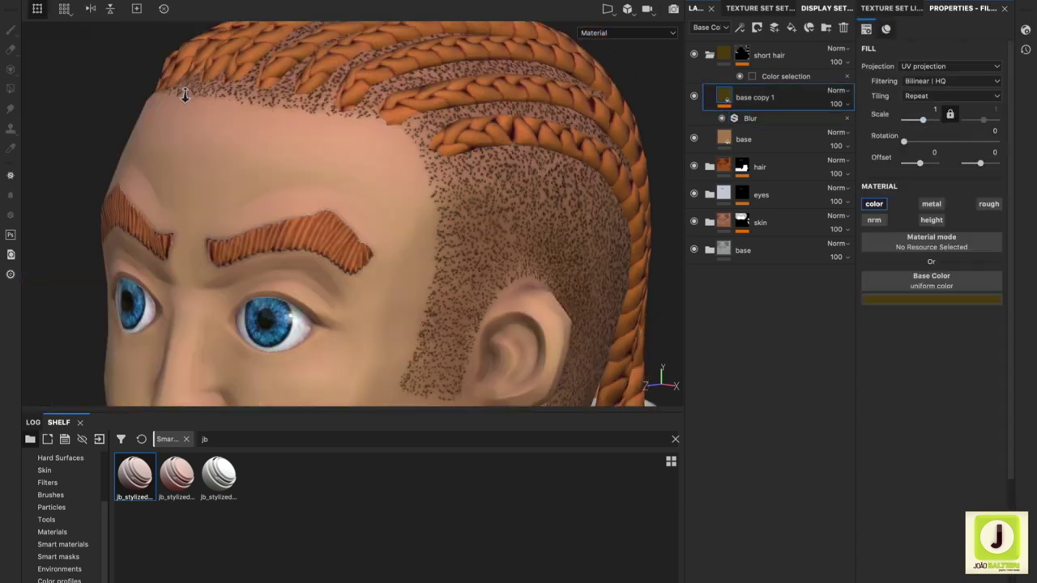
pyautogui.keyDown('alt'); pyautogui.moveTo(153, 102); pyautogui.dragTo(476, 247); pyautogui.keyUp('alt')
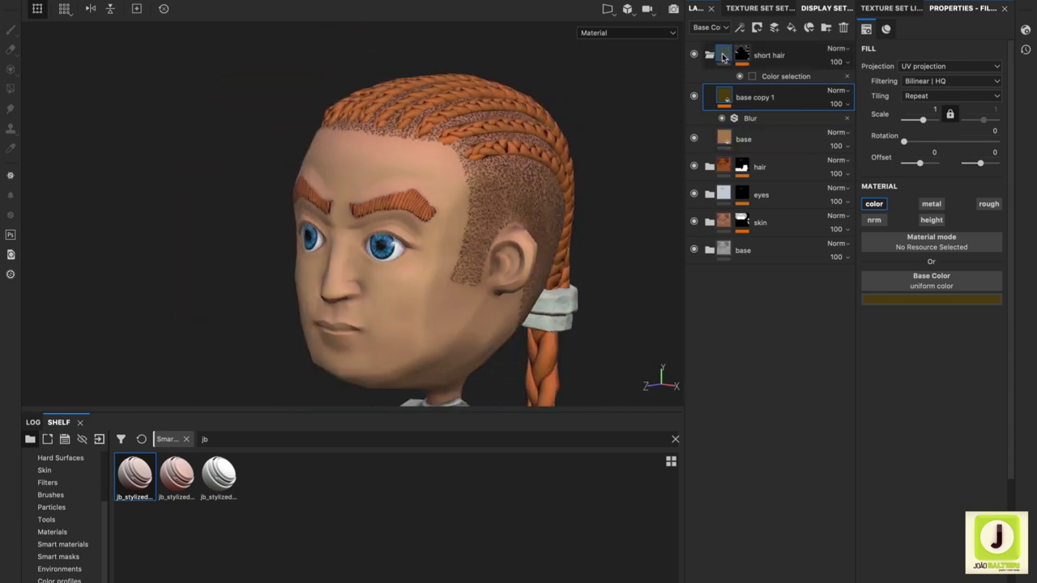
pyautogui.moveTo(723, 96)
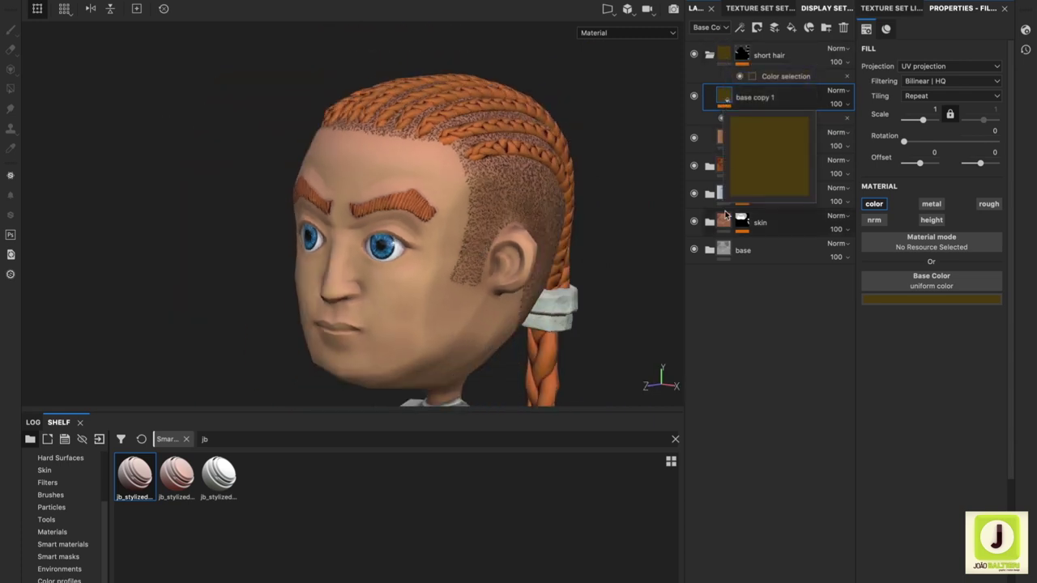
# - Add the yellow ID colour to the skin folder's colour selection using Pick color
pyautogui.click(741, 223)
pyautogui.scroll(5, 388, 211)
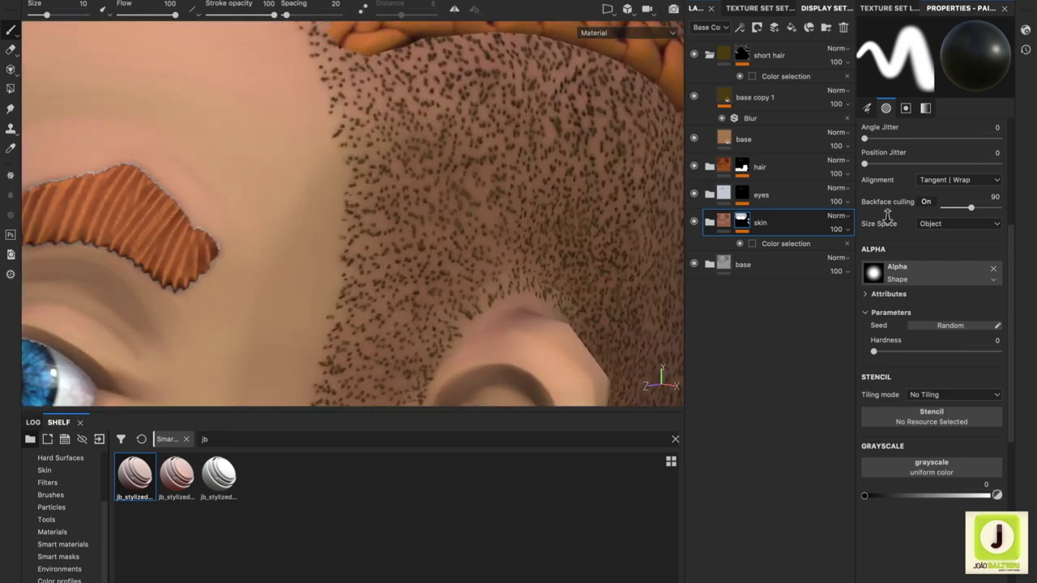
pyautogui.click(786, 243)
pyautogui.click(989, 156)
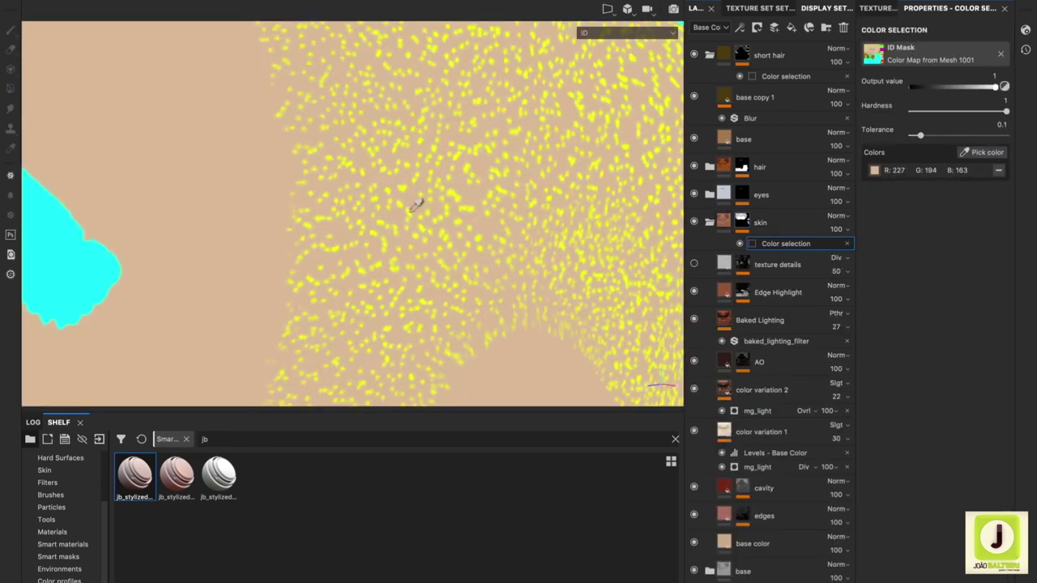
pyautogui.click(413, 204)
pyautogui.press('f')
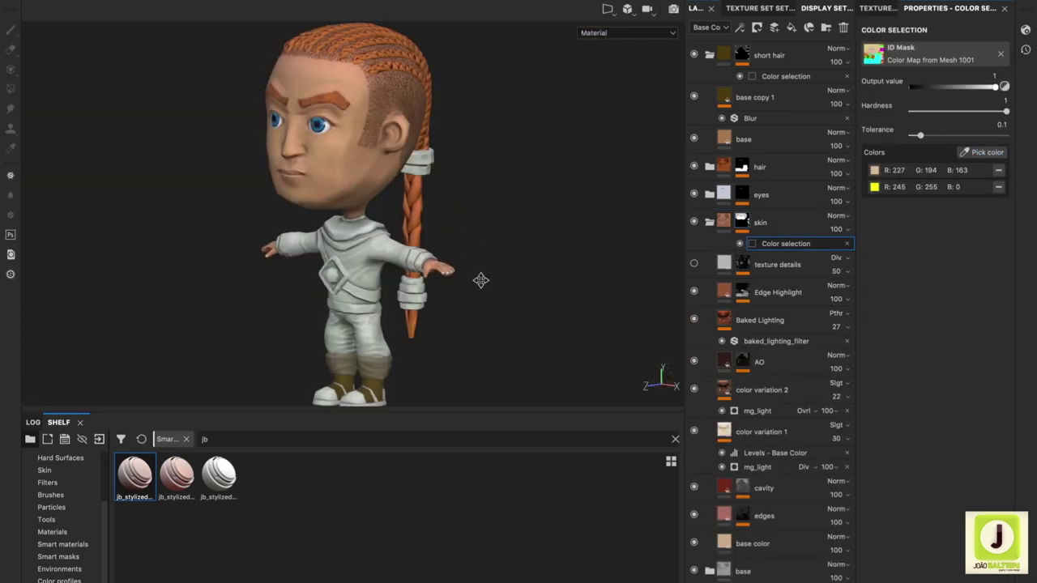
pyautogui.keyDown('alt'); pyautogui.moveTo(480, 280); pyautogui.dragTo(486, 308); pyautogui.keyUp('alt')
# - Toggle the short hair and hair folders' visibility to compare the head, leaving short hair selected
pyautogui.click(709, 55)
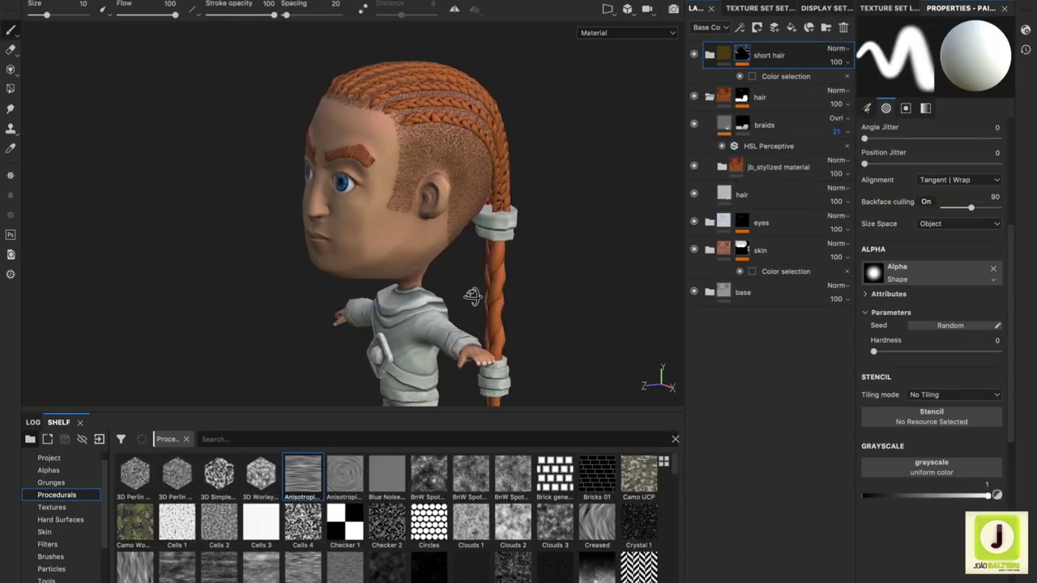
pyautogui.keyDown('alt'); pyautogui.moveTo(546, 296); pyautogui.dragTo(531, 177); pyautogui.keyUp('alt')
pyautogui.keyDown('alt'); pyautogui.moveTo(531, 177); pyautogui.dragTo(436, 349, button='middle'); pyautogui.keyUp('alt')
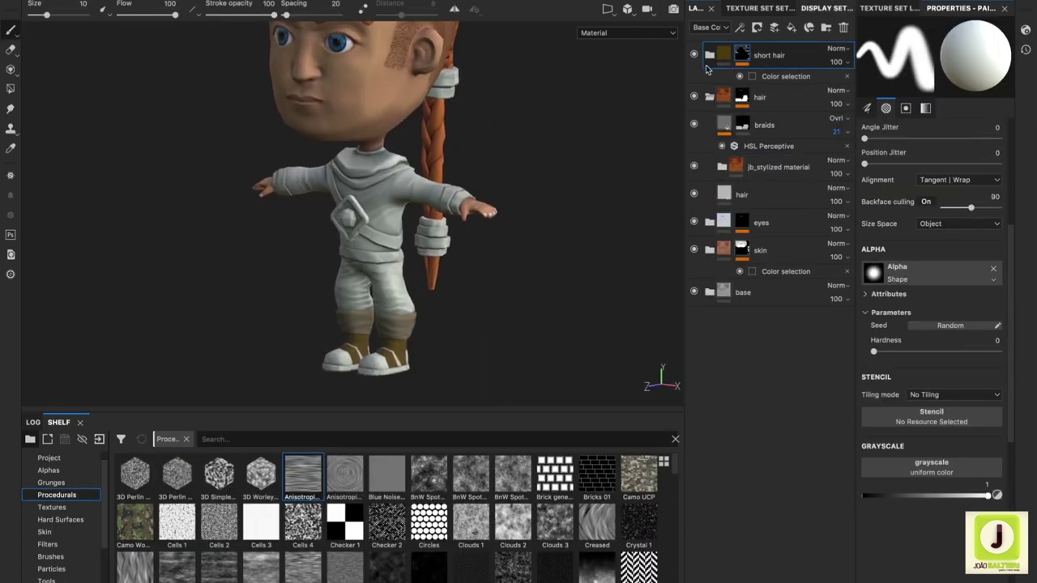
pyautogui.keyDown('alt'); pyautogui.moveTo(571, 142); pyautogui.dragTo(556, 192, button='right'); pyautogui.keyUp('alt')
pyautogui.click(693, 55)
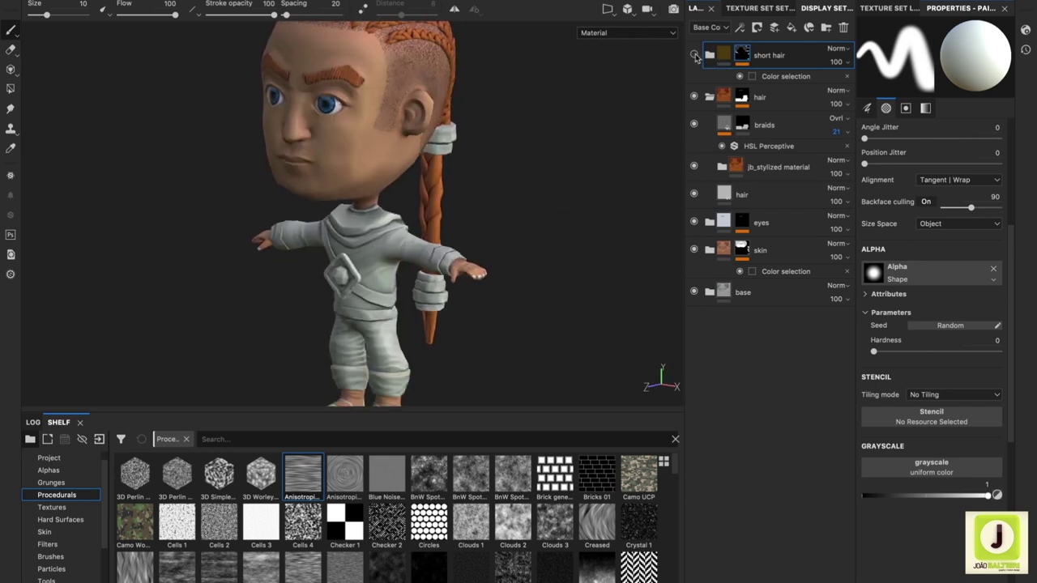
pyautogui.click(694, 54)
pyautogui.click(693, 55)
pyautogui.click(693, 55)
pyautogui.click(723, 54)
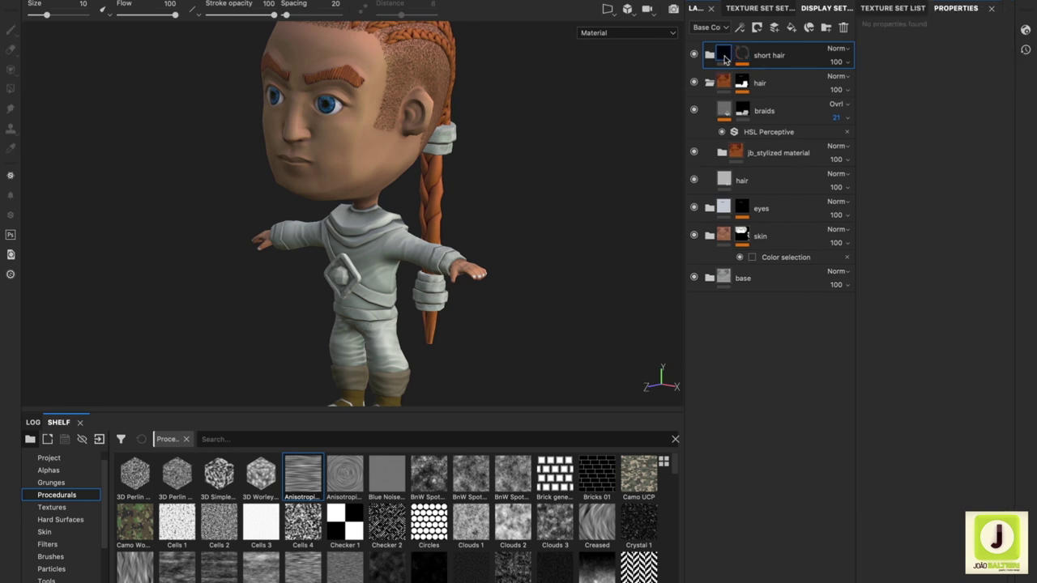
pyautogui.click(709, 83)
pyautogui.click(694, 82)
pyautogui.click(694, 82)
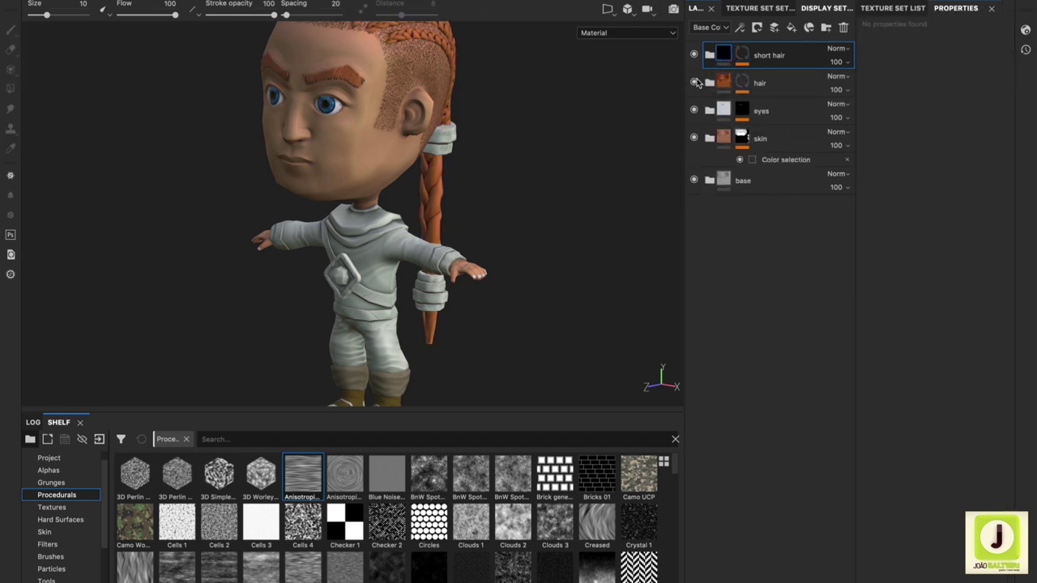
# - Group short hair into a 'short hair mask' folder with a black mask, using UV-chunk Polygon Fill
pyautogui.hotkey('ctrl', 'g')
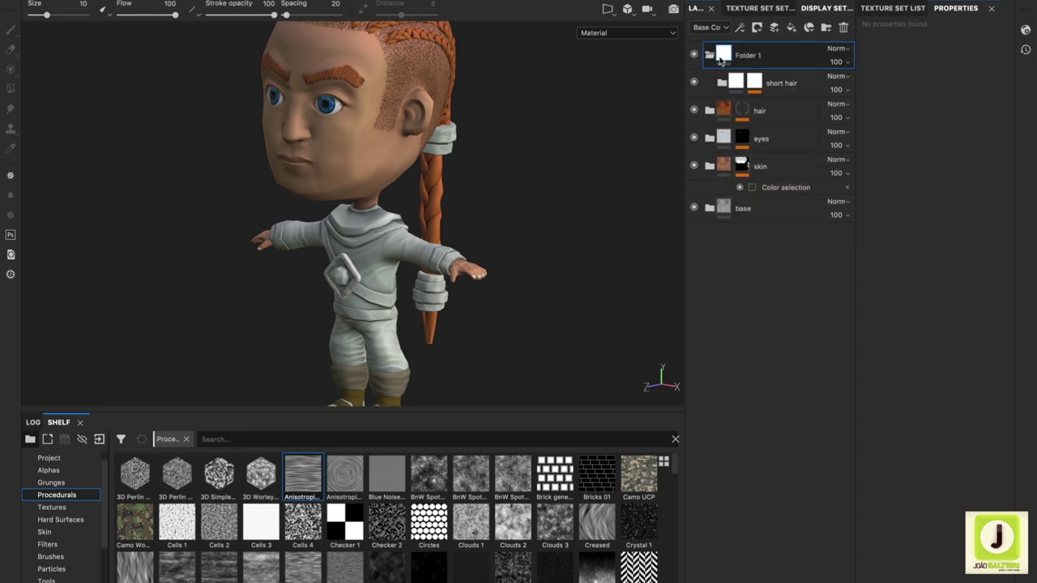
pyautogui.doubleClick(743, 55)
pyautogui.write('short hair mask')
pyautogui.rightClick(744, 56)
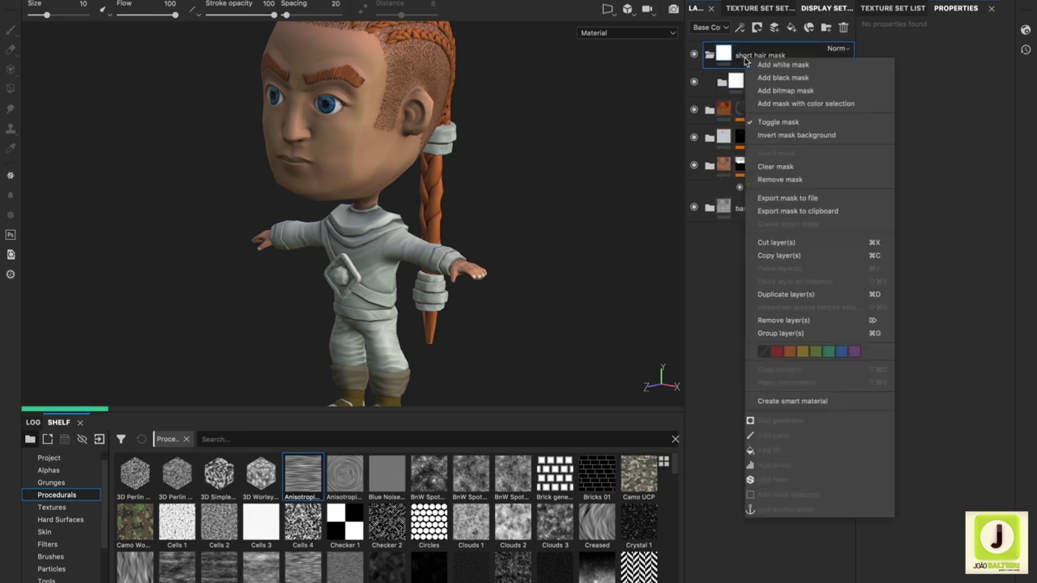
pyautogui.click(787, 76)
pyautogui.press('4')
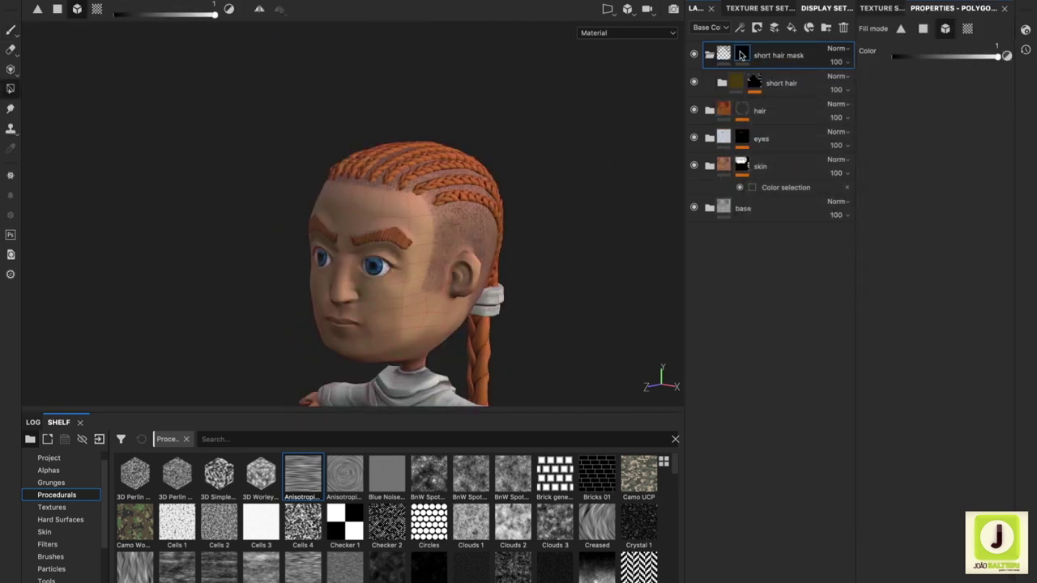
pyautogui.click(964, 31)
pyautogui.press('f')
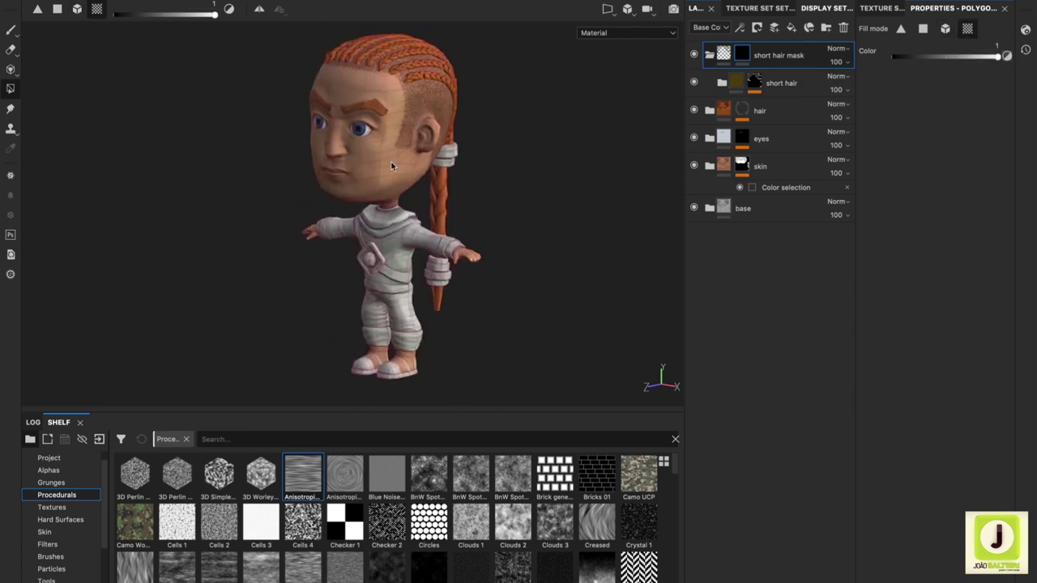
pyautogui.click(693, 54)
pyautogui.click(708, 56)
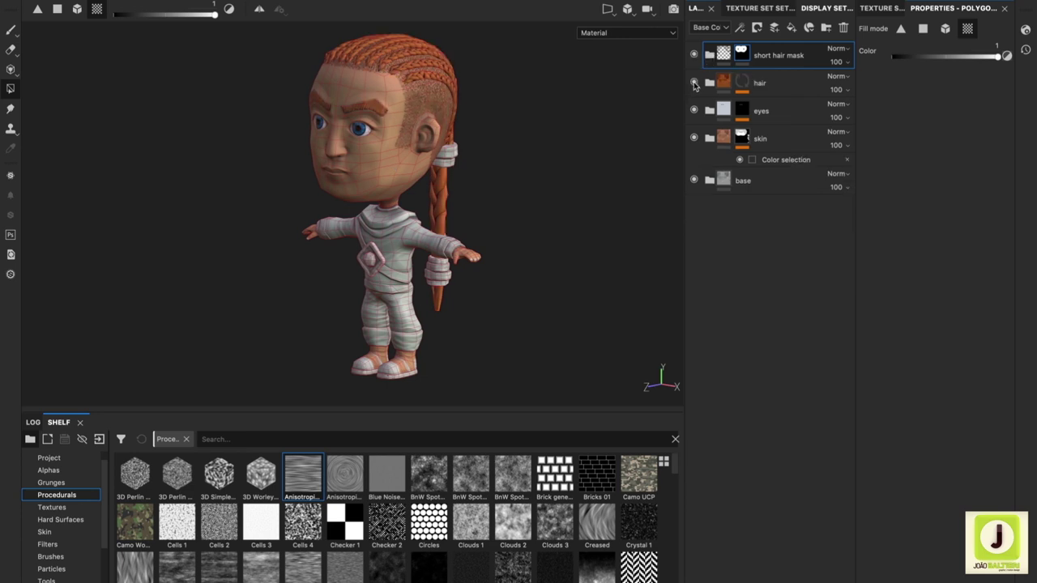
# - Group the skin folder into a new 'skin mask' folder and give it a white mask
pyautogui.click(726, 139)
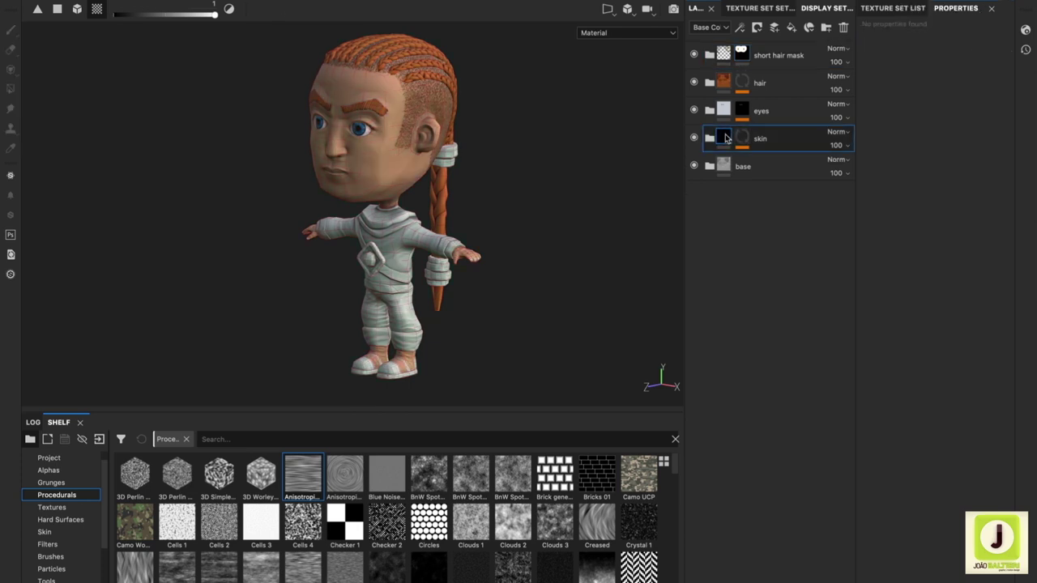
pyautogui.click(741, 139)
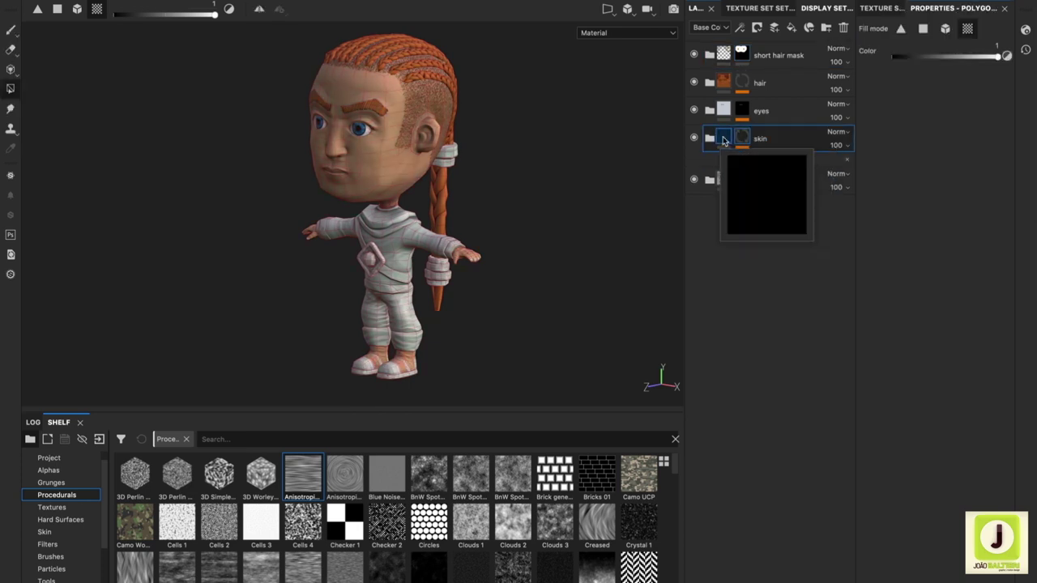
pyautogui.click(743, 139)
pyautogui.hotkey('ctrl', 'g')
pyautogui.doubleClick(741, 139)
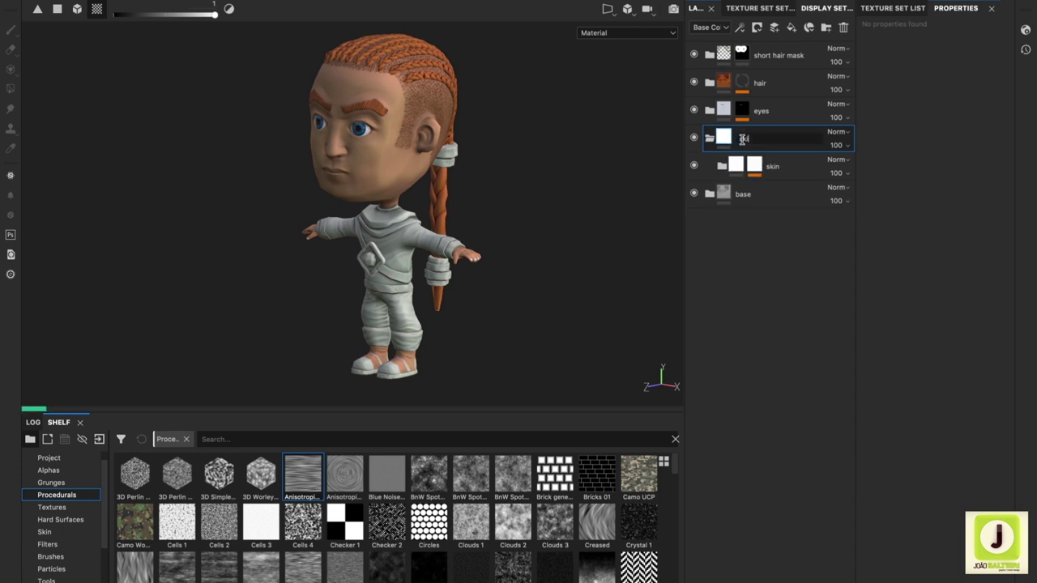
pyautogui.write('in mask')
pyautogui.press('Return')
pyautogui.rightClick(737, 151)
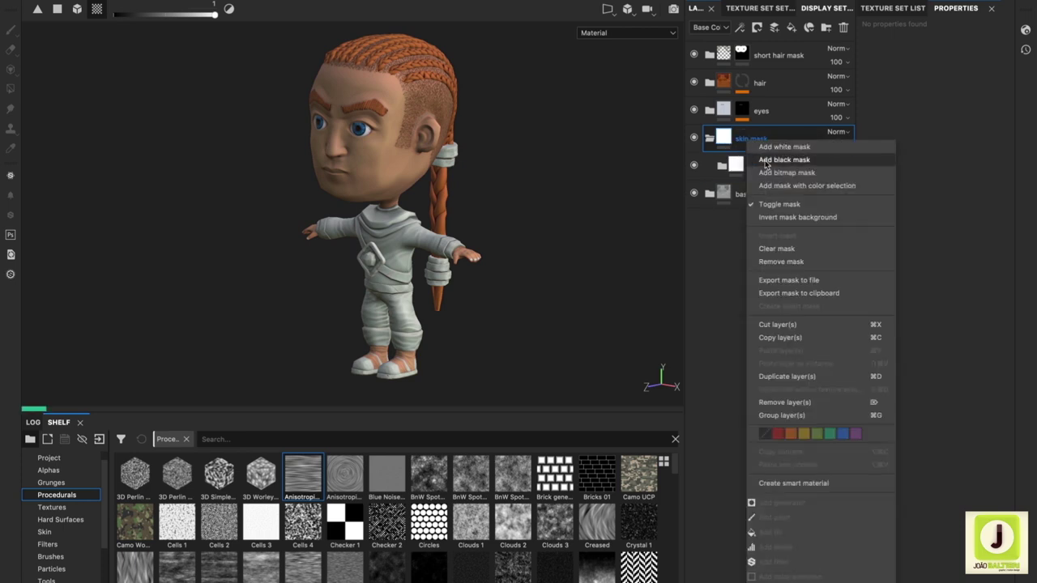
pyautogui.click(747, 140)
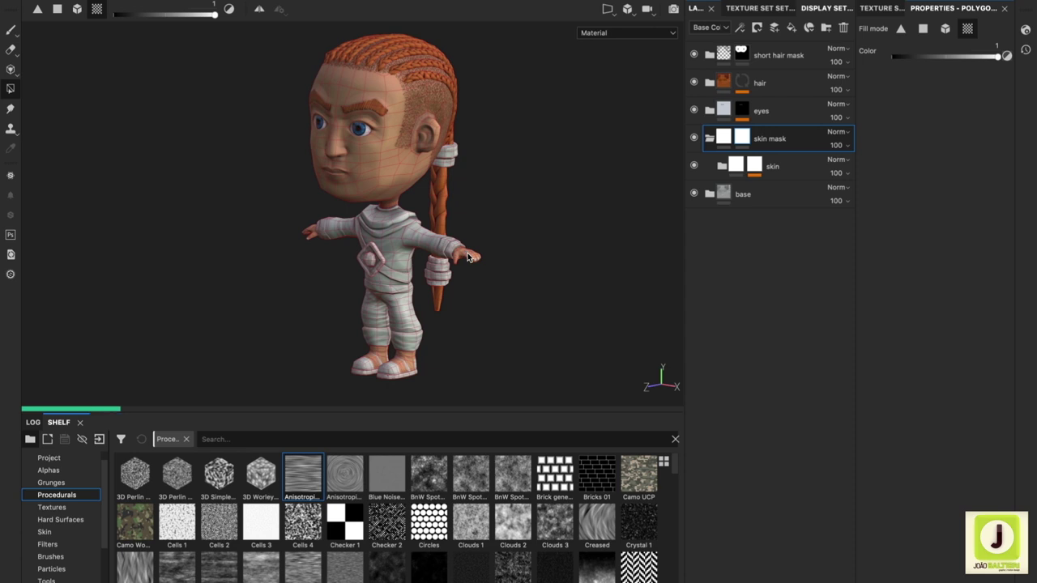
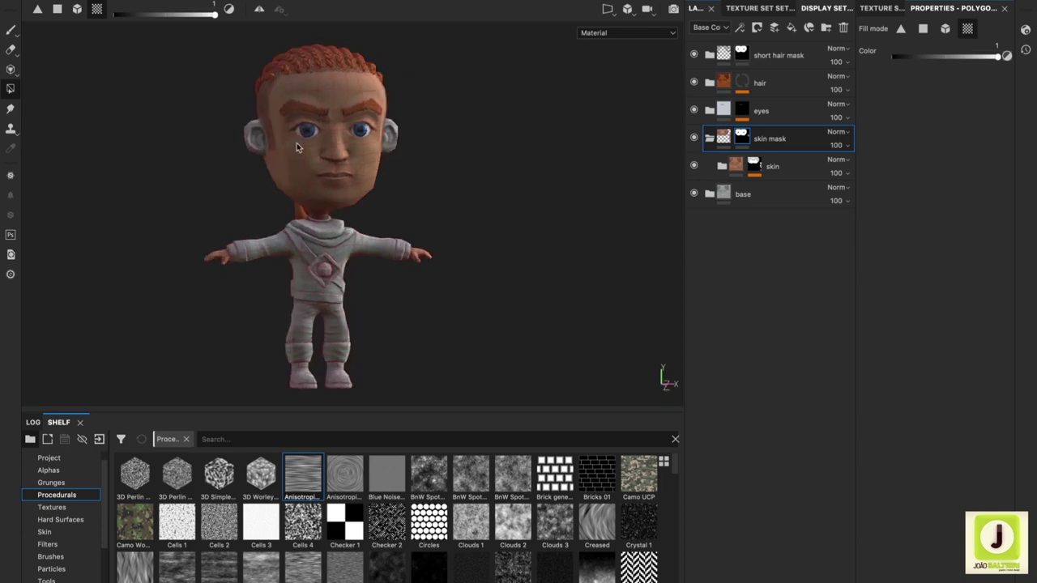
# - Select the short hair mask layer, switch to the brush tool, and orbit toward the back of the braid
pyautogui.click(744, 55)
pyautogui.scroll(3, 515, 149)
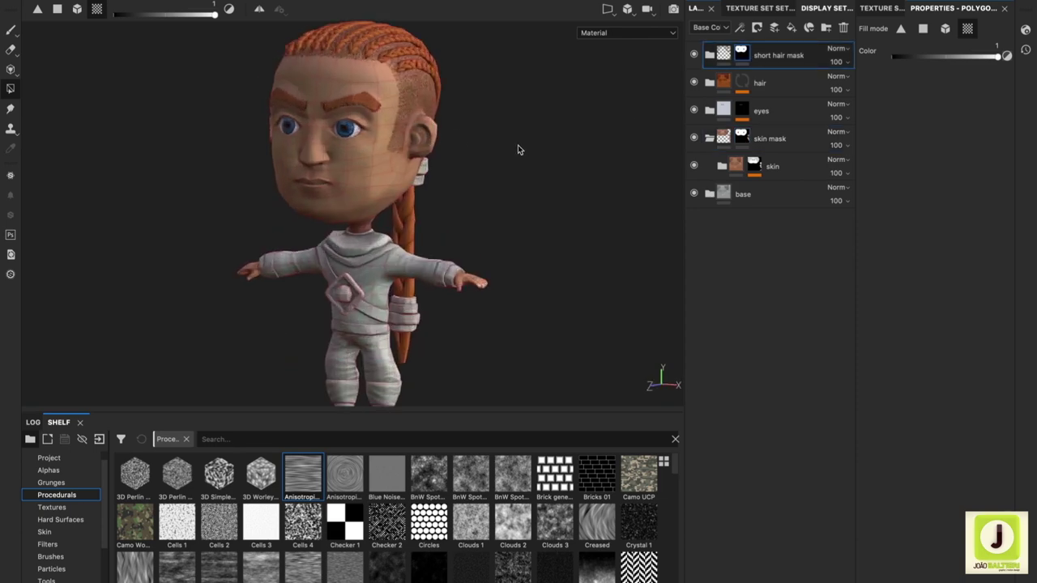
pyautogui.moveTo(427, 141)
pyautogui.keyDown('alt'); pyautogui.mouseDown()
pyautogui.moveTo(445, 169)
pyautogui.moveTo(149, 121)
pyautogui.moveTo(456, 213)
pyautogui.moveTo(269, 129)
pyautogui.mouseUp(); pyautogui.keyUp('alt')
pyautogui.press('1')
pyautogui.moveTo(489, 220)
pyautogui.keyDown('alt'); pyautogui.mouseDown()
pyautogui.moveTo(509, 271)
pyautogui.moveTo(302, 261)
pyautogui.moveTo(513, 246)
pyautogui.mouseUp(); pyautogui.keyUp('alt')
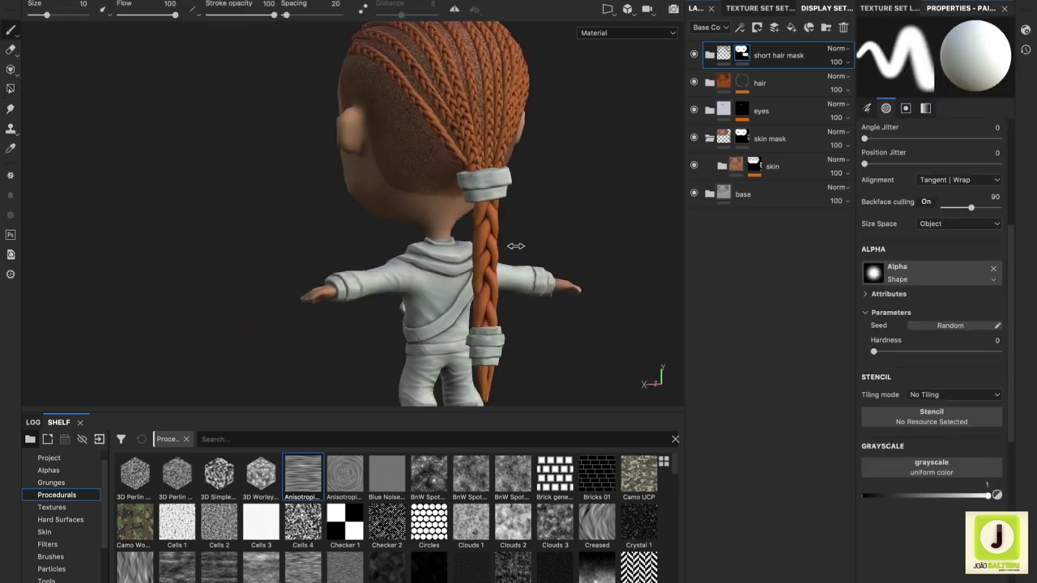
pyautogui.keyDown('alt'); pyautogui.moveTo(599, 181); pyautogui.dragTo(585, 162, button='middle'); pyautogui.keyUp('alt')
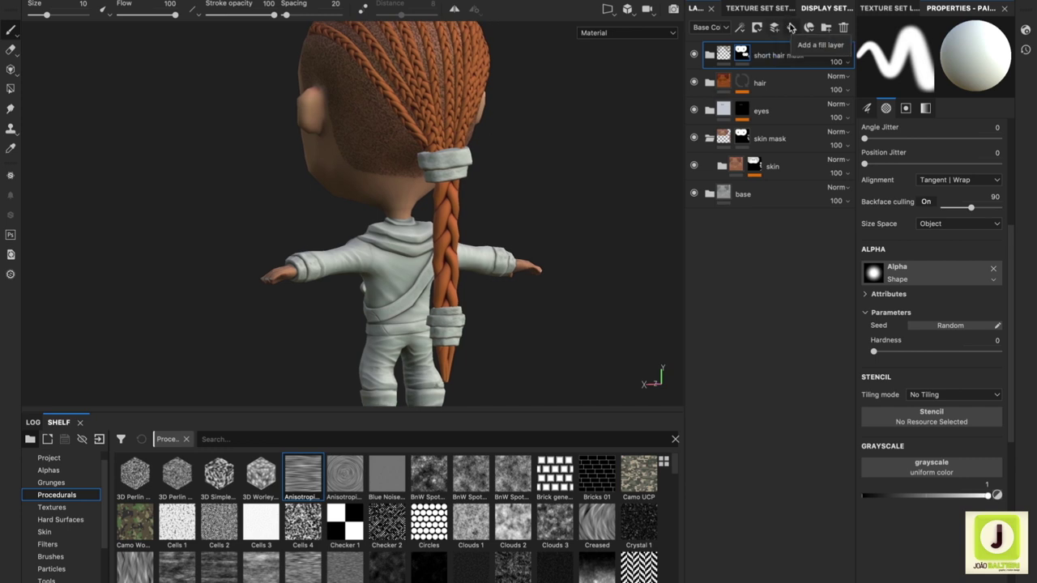
# - Add a paint layer and group it into a folder named 'hair belts'
pyautogui.click(775, 29)
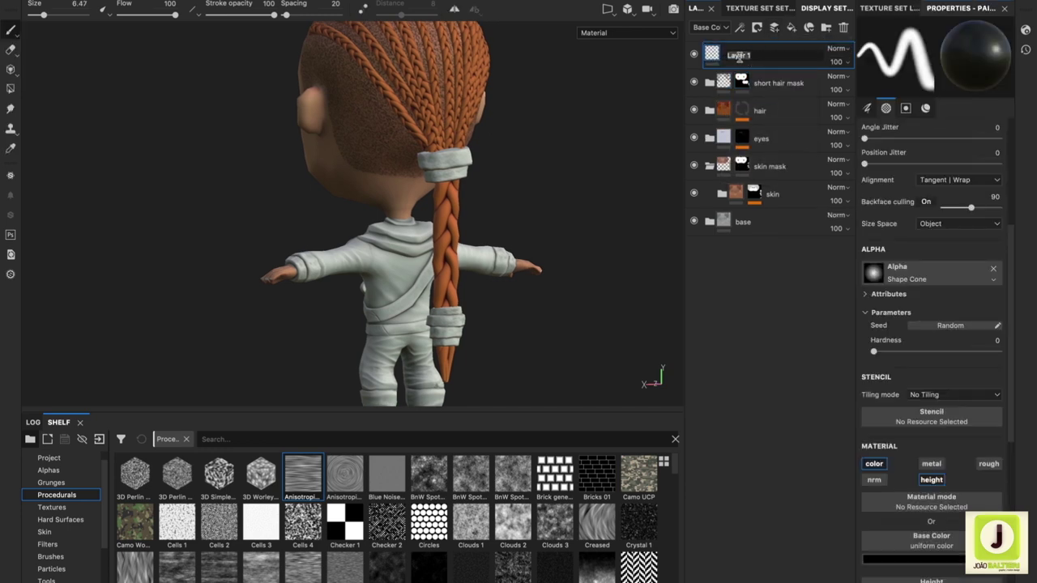
pyautogui.hotkey('ctrl', 'g')
pyautogui.write('hairbelt')
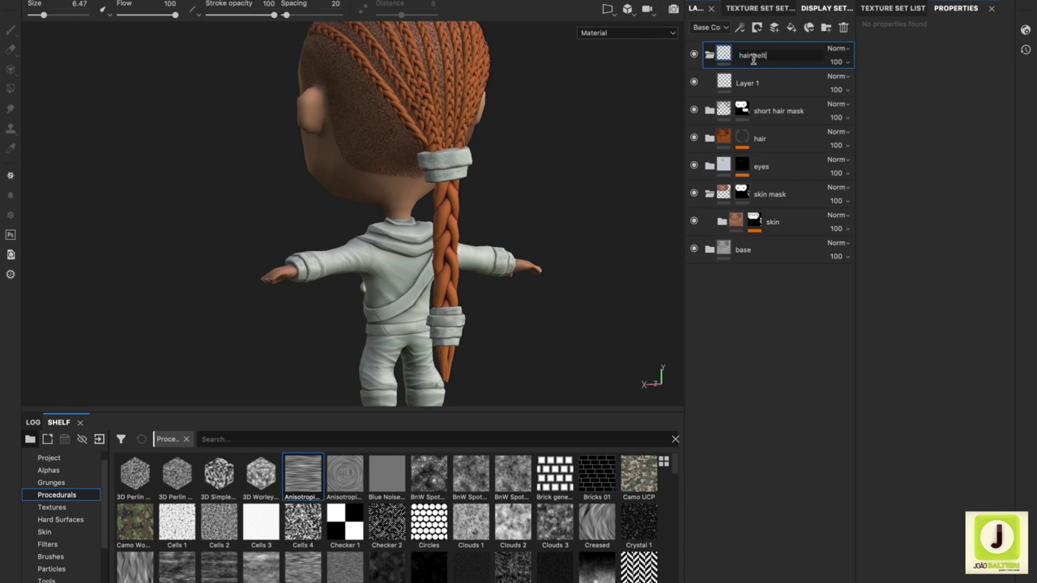
pyautogui.write('s')
pyautogui.press('Return')
pyautogui.click(747, 83)
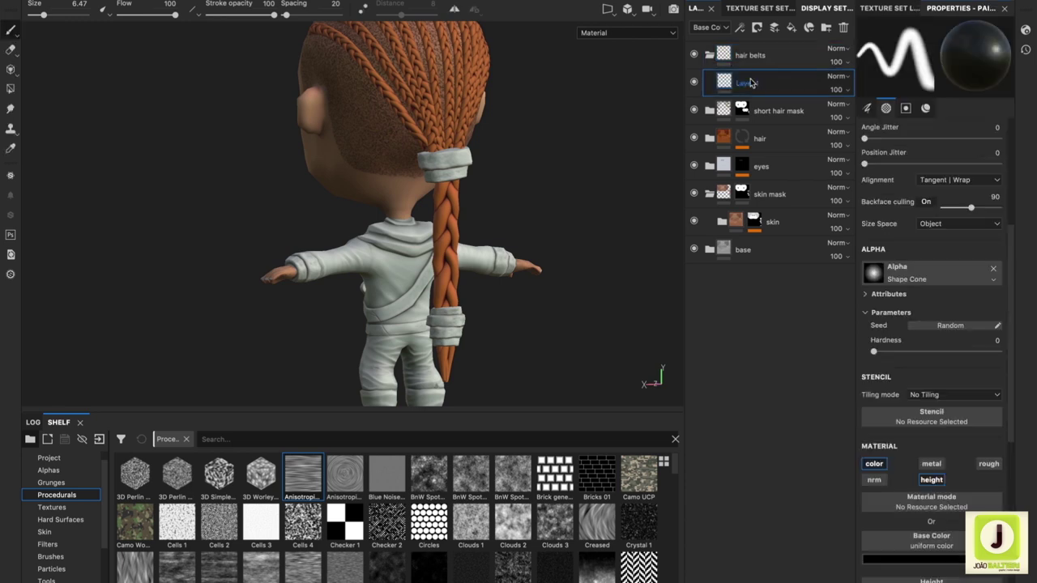
# - Search the smart materials for 'jb' and drop jb_stylized into the layer stack
pyautogui.scroll(-1, 74, 509)
pyautogui.click(62, 580)
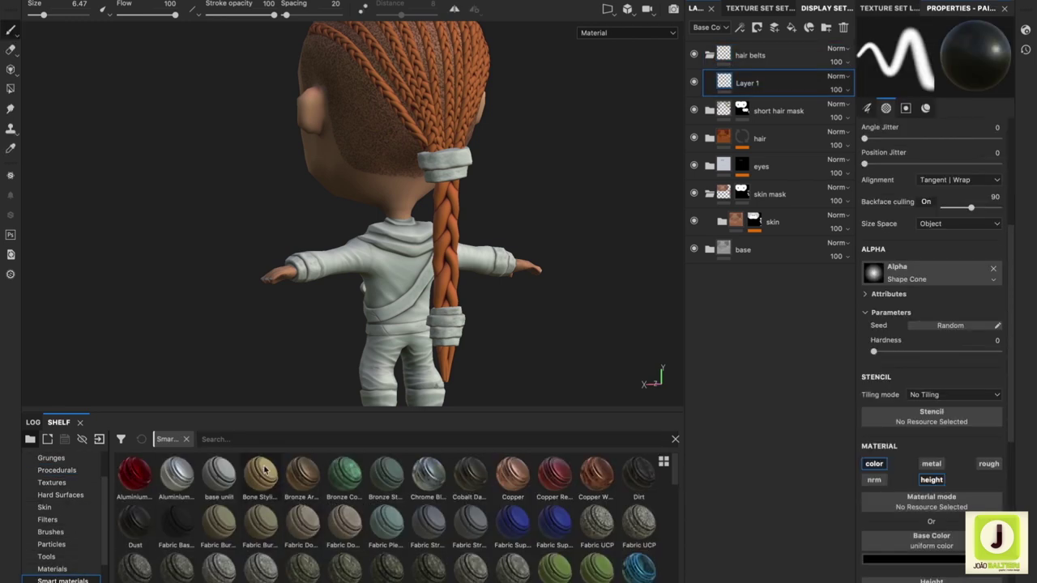
pyautogui.click(243, 439)
pyautogui.write('jb')
pyautogui.moveTo(134, 474); pyautogui.dragTo(736, 75)
# - Give the hair belts folder a black mask and polygon-fill the lower braid belt to reveal the material
pyautogui.rightClick(752, 59)
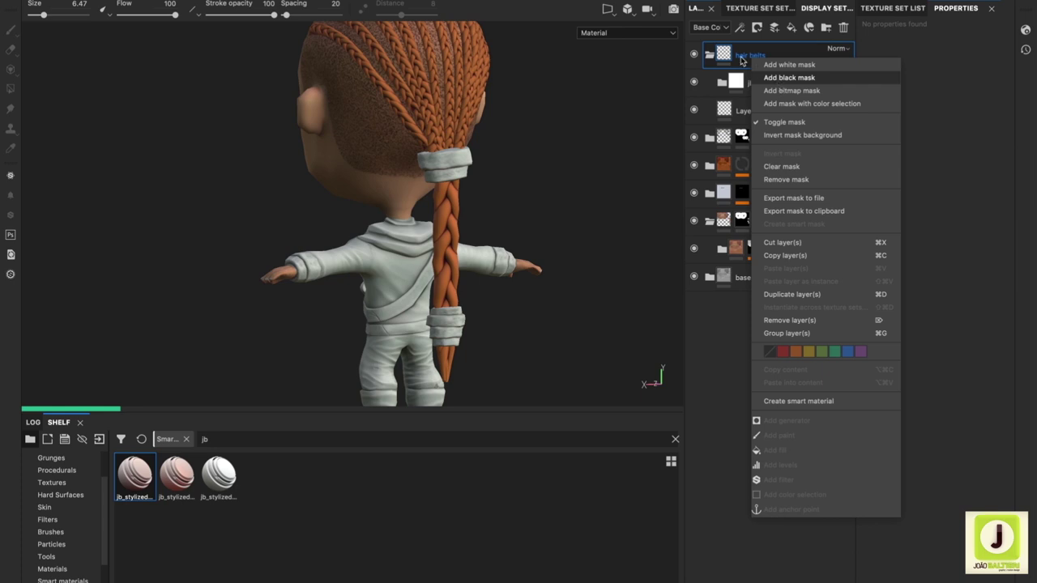
pyautogui.click(774, 77)
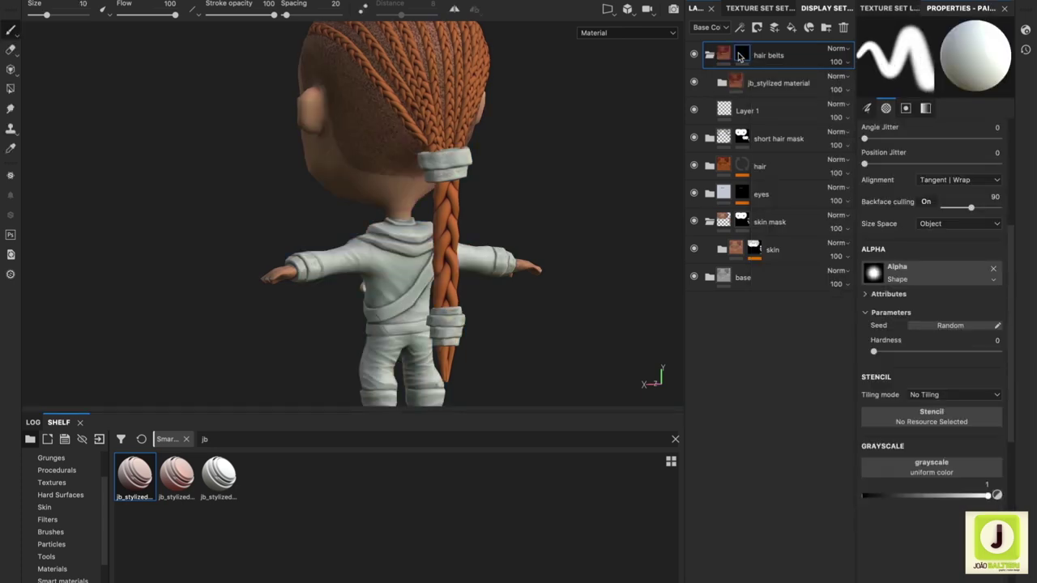
pyautogui.press('4')
pyautogui.click(456, 333)
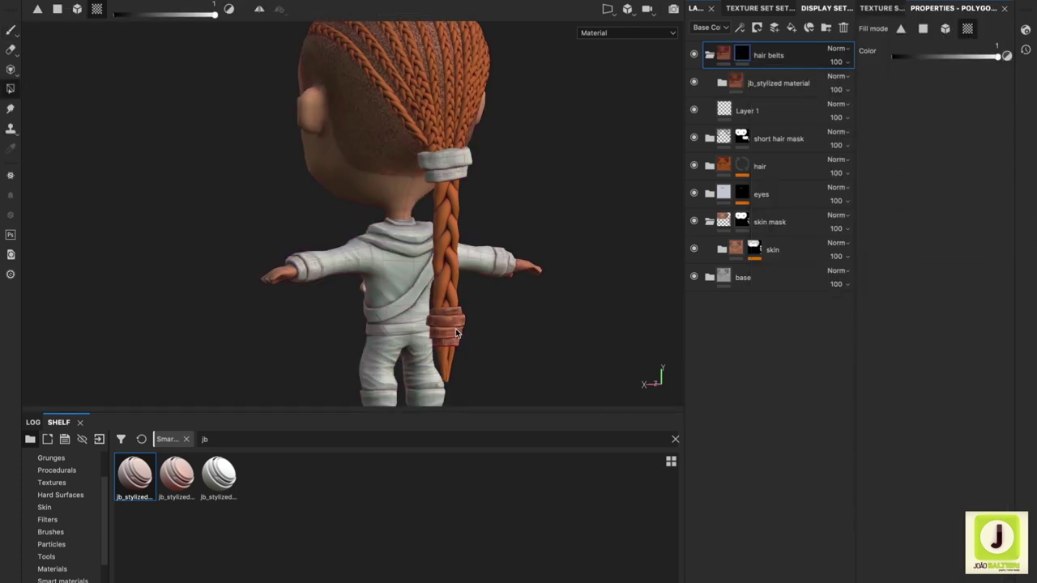
pyautogui.keyDown('alt'); pyautogui.moveTo(462, 166); pyautogui.dragTo(542, 186); pyautogui.keyUp('alt')
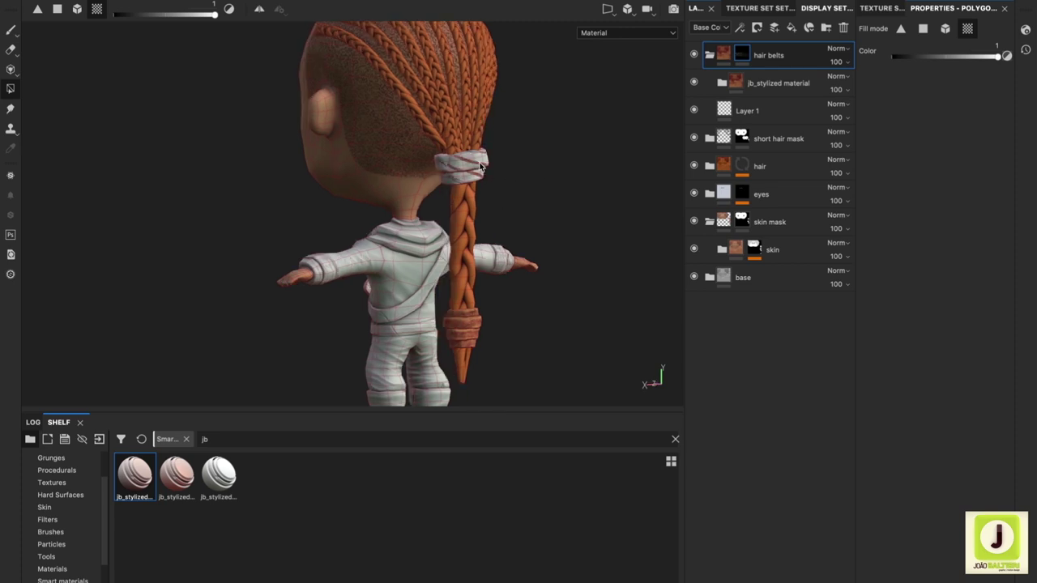
pyautogui.keyDown('alt'); pyautogui.moveTo(480, 166); pyautogui.dragTo(518, 173); pyautogui.keyUp('alt')
pyautogui.rightClick(741, 55)
# - Add a Color selection effect to the mask and pick the hair belt's ID colour
pyautogui.click(761, 101)
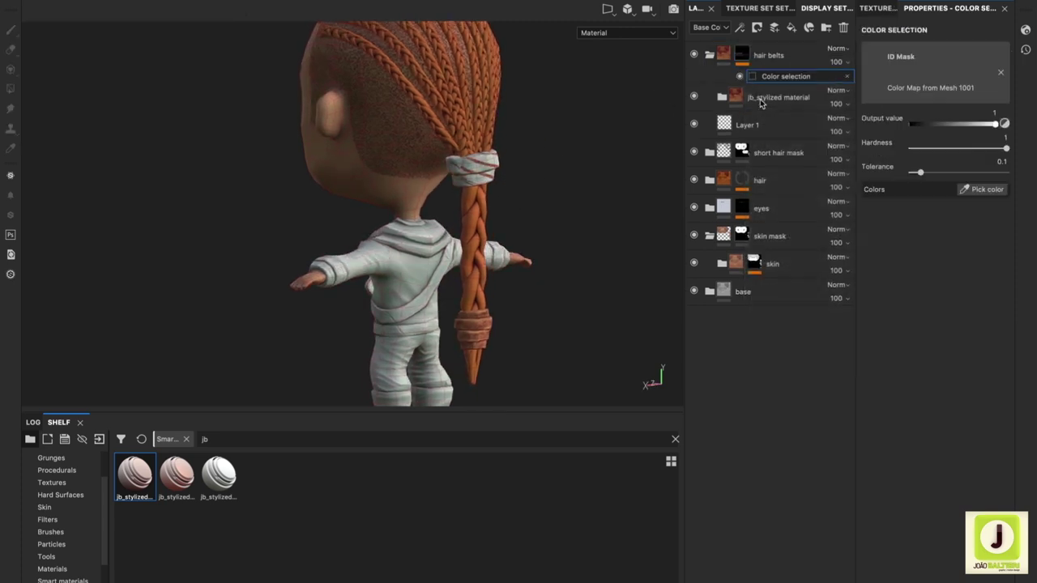
pyautogui.click(982, 153)
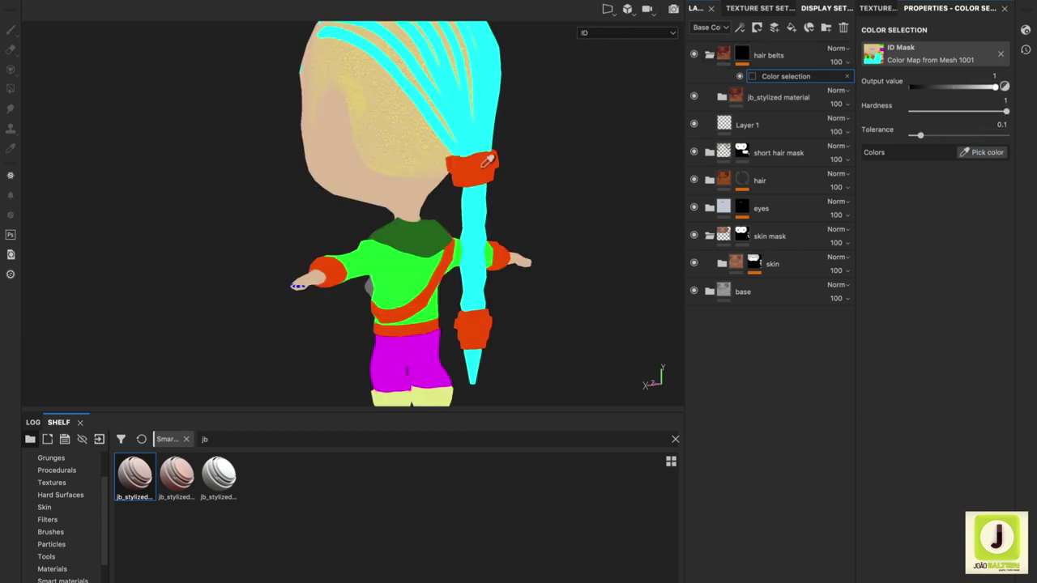
pyautogui.click(488, 160)
# - Rename the hair belts folder to 'leather 1' and begin renaming the material folder
pyautogui.doubleClick(773, 55)
pyautogui.write('leather')
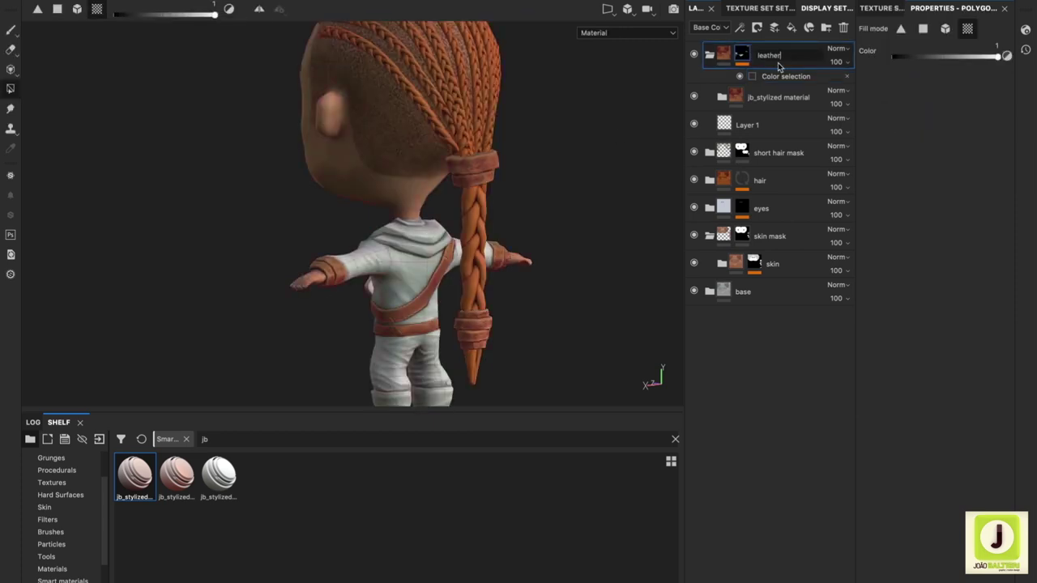
pyautogui.write(' 1')
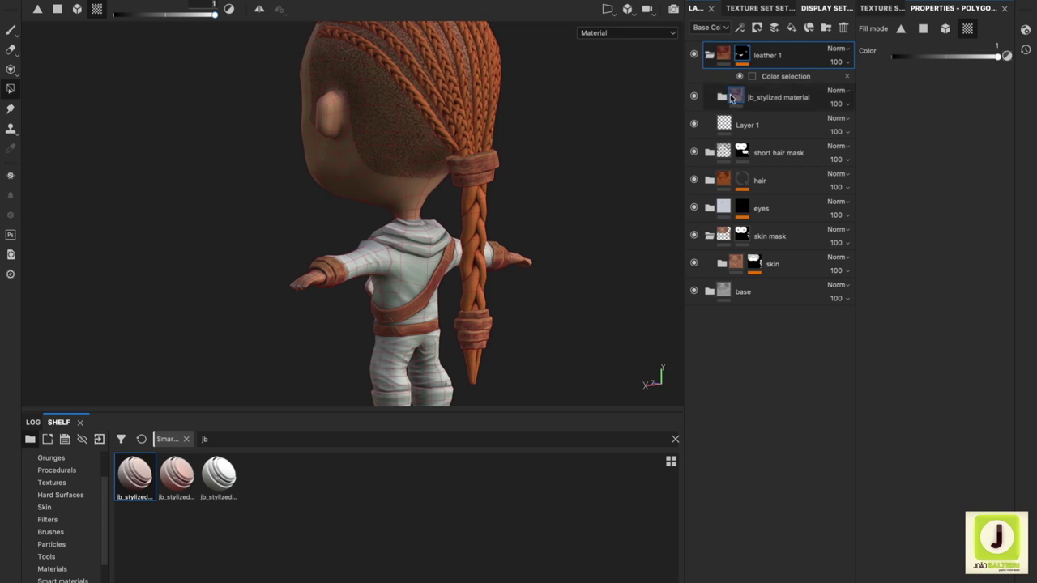
pyautogui.doubleClick(762, 97)
# - Name the material folder 'leather', expand it, and darken its base colour toward orange-brown
pyautogui.write('leather')
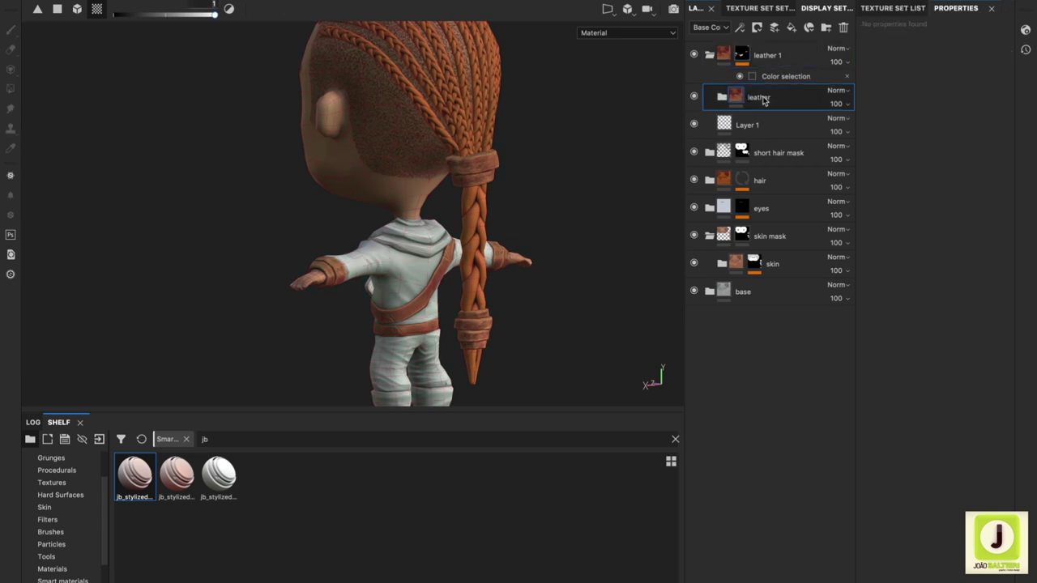
pyautogui.click(721, 97)
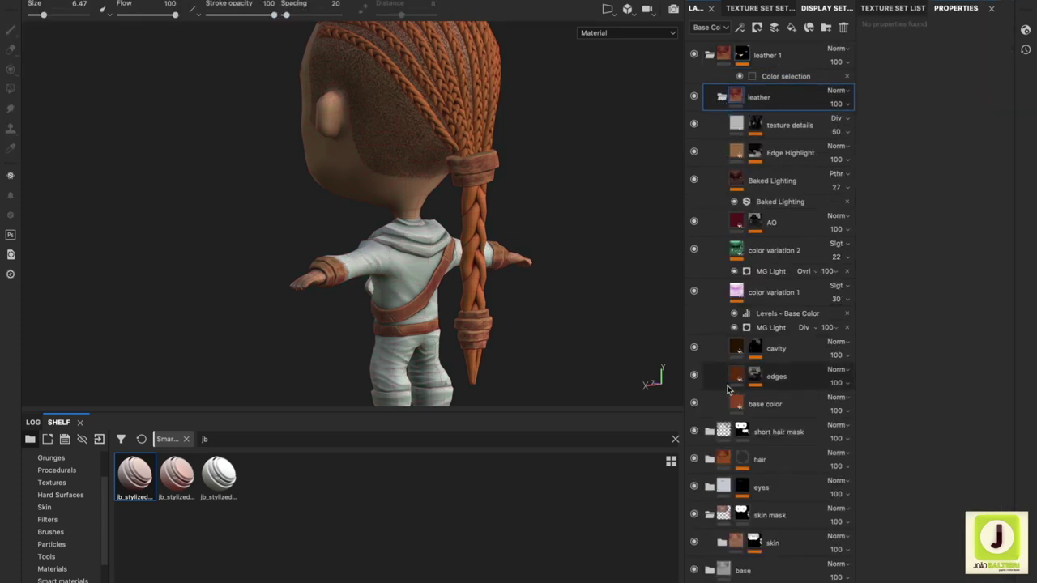
pyautogui.click(765, 403)
pyautogui.click(939, 300)
pyautogui.moveTo(993, 362); pyautogui.dragTo(993, 344)
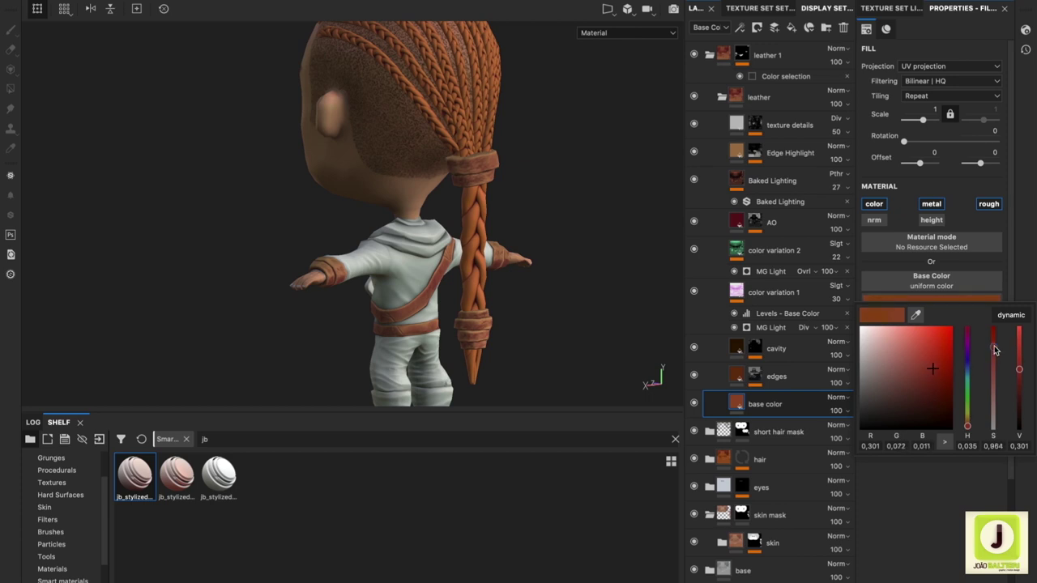
pyautogui.click(969, 427)
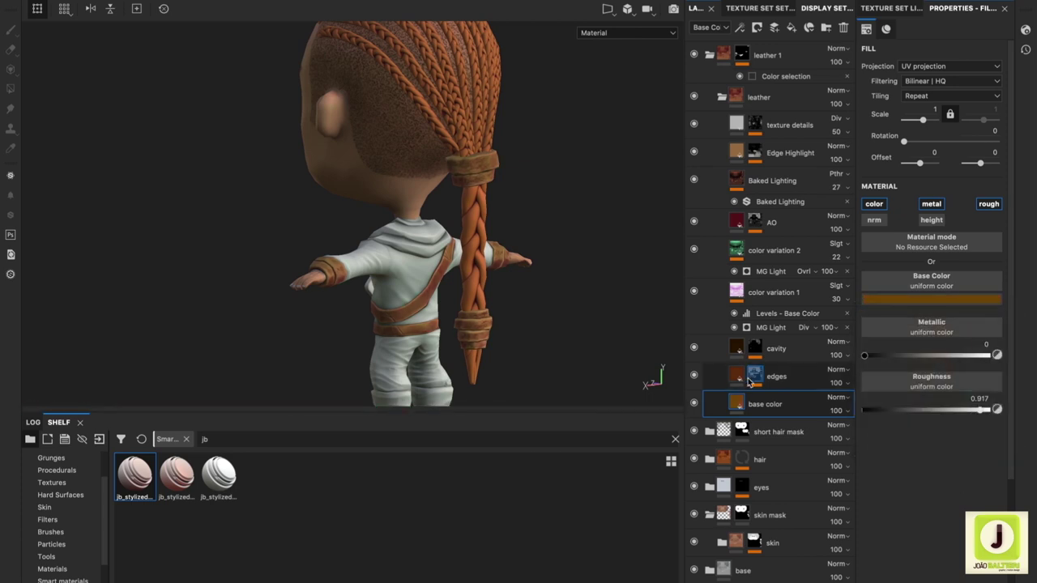
# - Shift the leather base colour further to a saturated red-brown
pyautogui.click(736, 378)
pyautogui.click(913, 300)
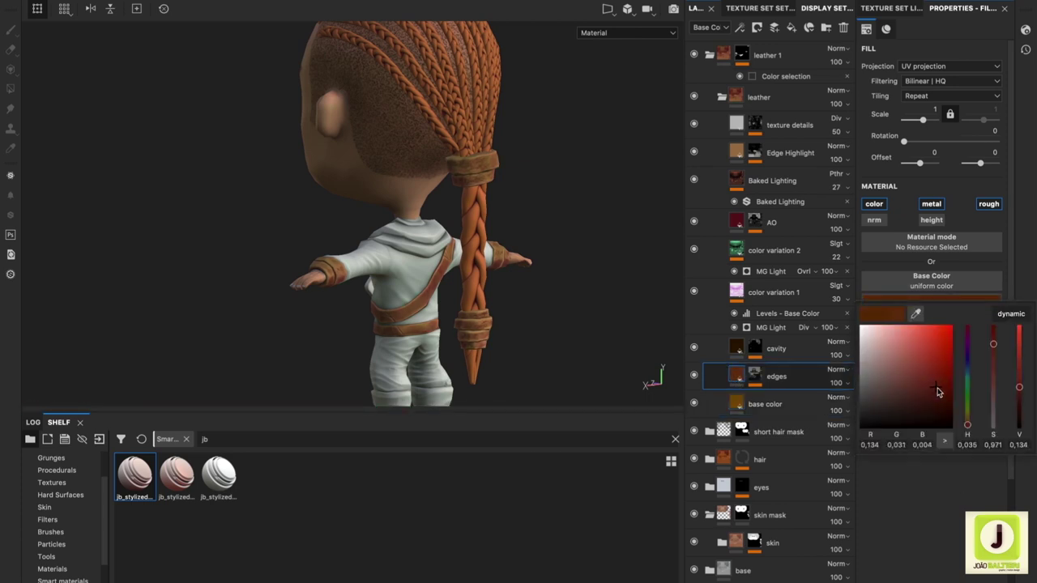
pyautogui.click(765, 403)
pyautogui.click(932, 300)
pyautogui.moveTo(931, 395); pyautogui.dragTo(945, 385)
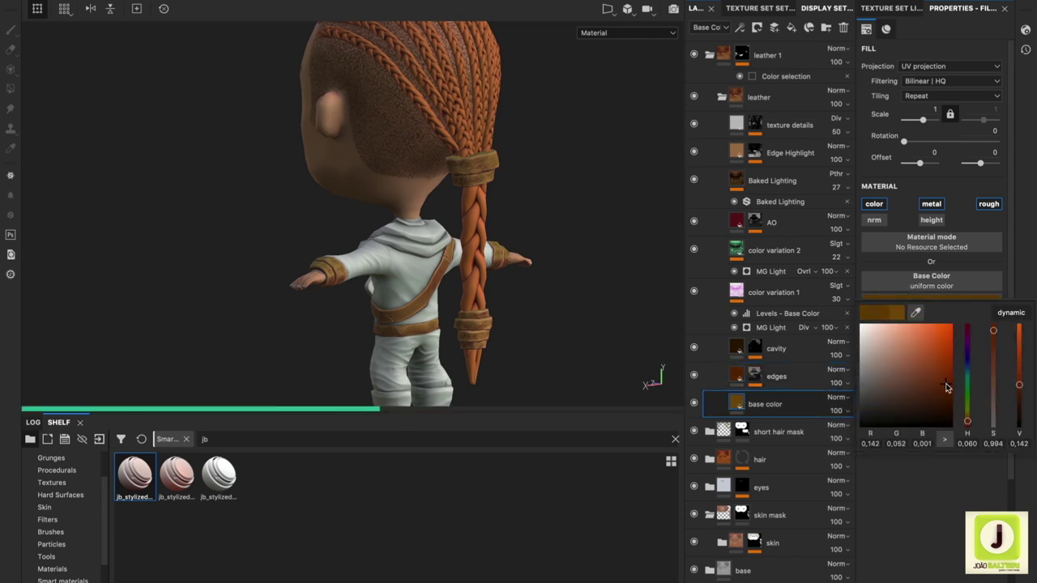
pyautogui.moveTo(967, 421); pyautogui.dragTo(967, 424)
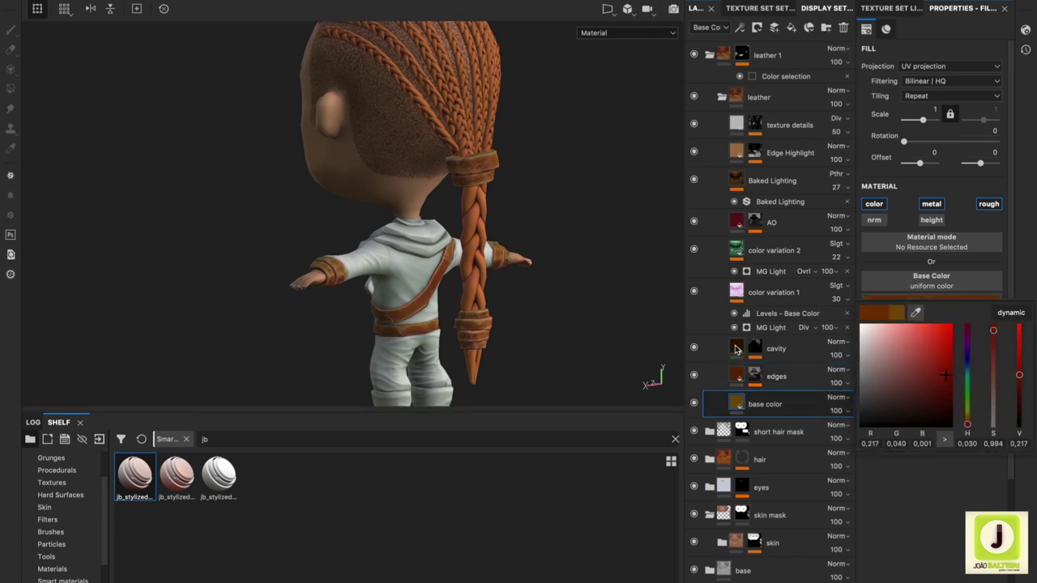
pyautogui.click(736, 153)
# - Select the Edge Highlight layer and bring up its colour for editing
pyautogui.click(907, 300)
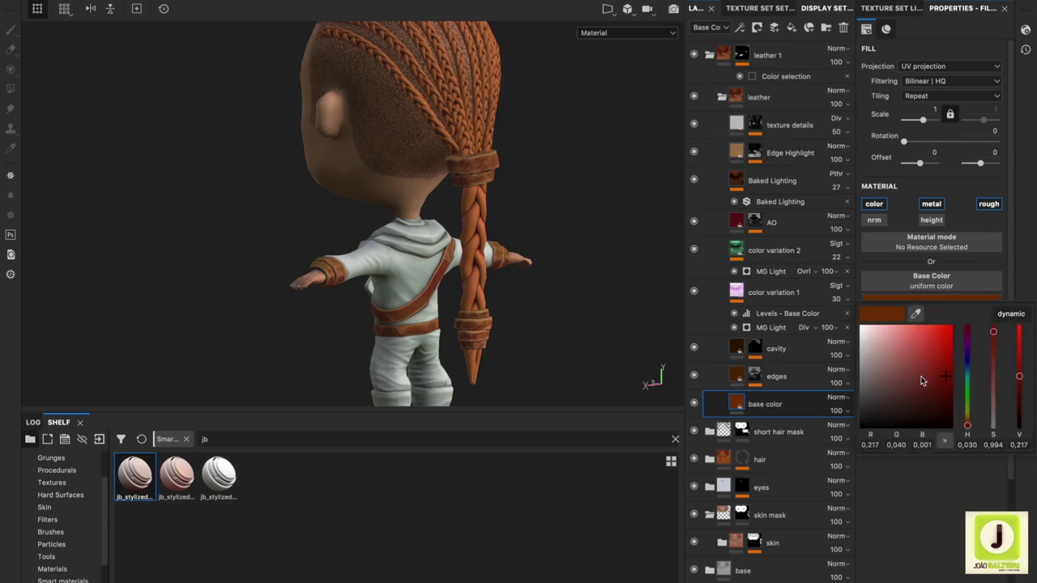
pyautogui.click(736, 153)
pyautogui.click(931, 298)
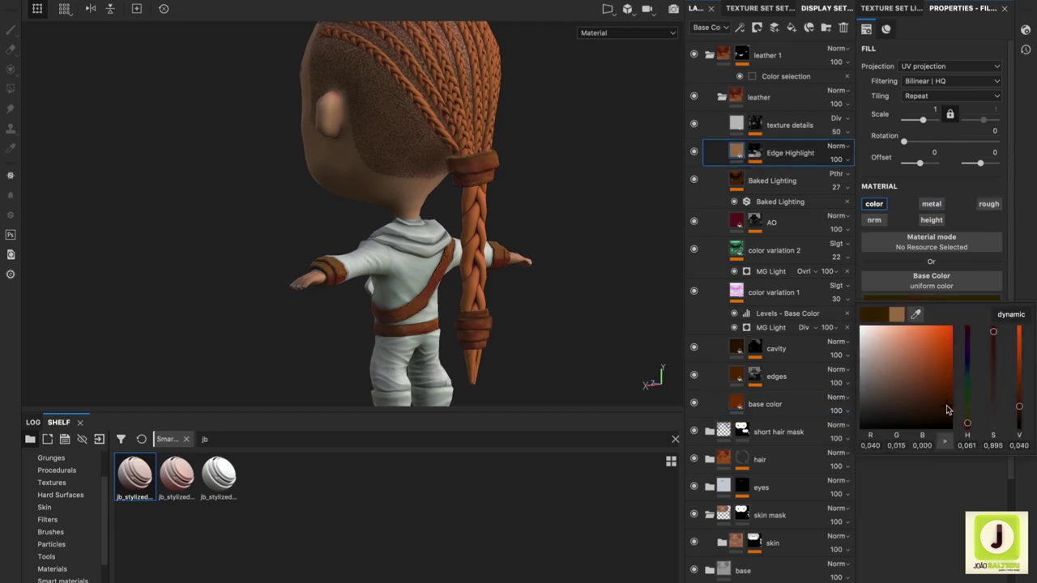
pyautogui.scroll(2, 493, 199)
pyautogui.scroll(3, 510, 211)
# - Make the Edge Highlight colour a lighter, saturated red-brown
pyautogui.scroll(3, 537, 231)
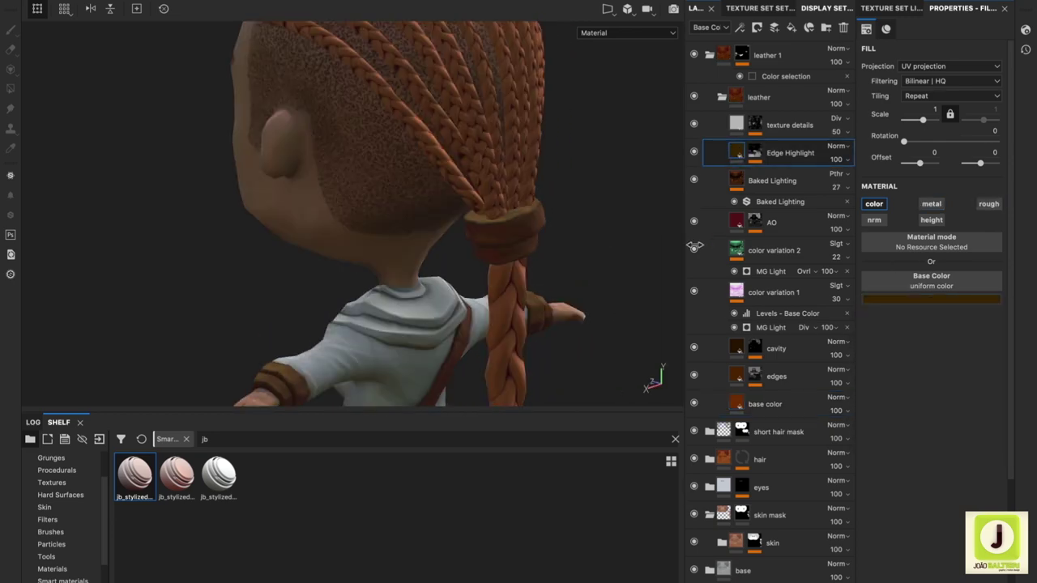
pyautogui.scroll(2, 537, 231)
pyautogui.click(940, 299)
pyautogui.moveTo(921, 359)
pyautogui.mouseDown()
pyautogui.moveTo(916, 393)
pyautogui.moveTo(903, 387)
pyautogui.moveTo(932, 372)
pyautogui.mouseUp()
pyautogui.moveTo(967, 423); pyautogui.dragTo(967, 426)
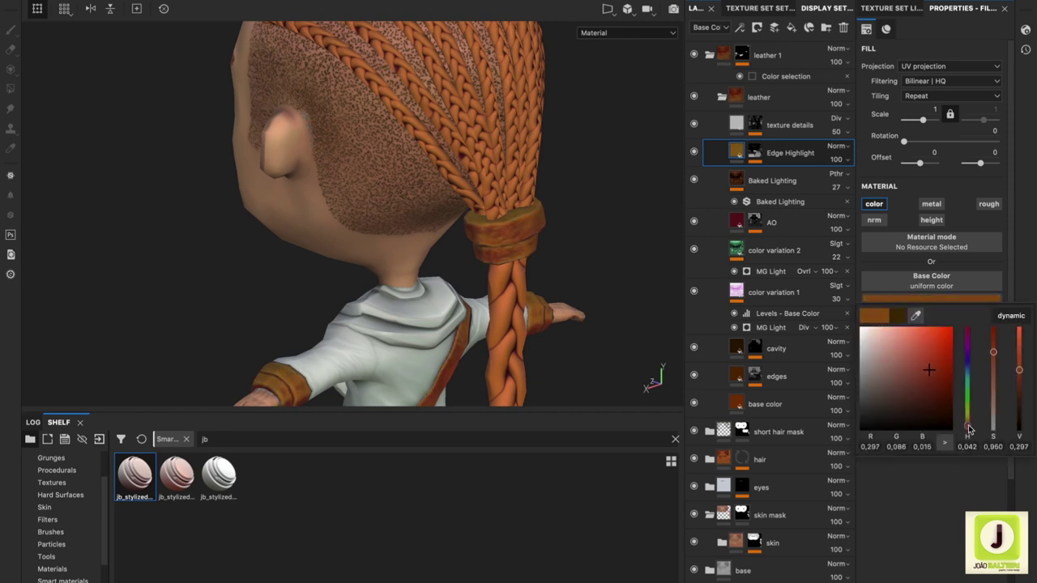
pyautogui.moveTo(933, 365); pyautogui.dragTo(948, 376)
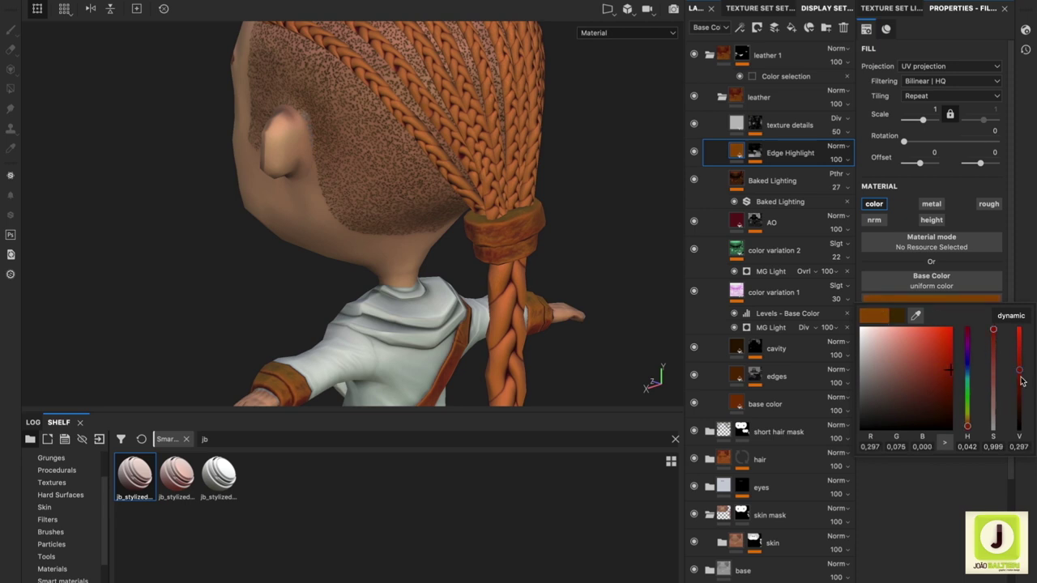
pyautogui.click(734, 178)
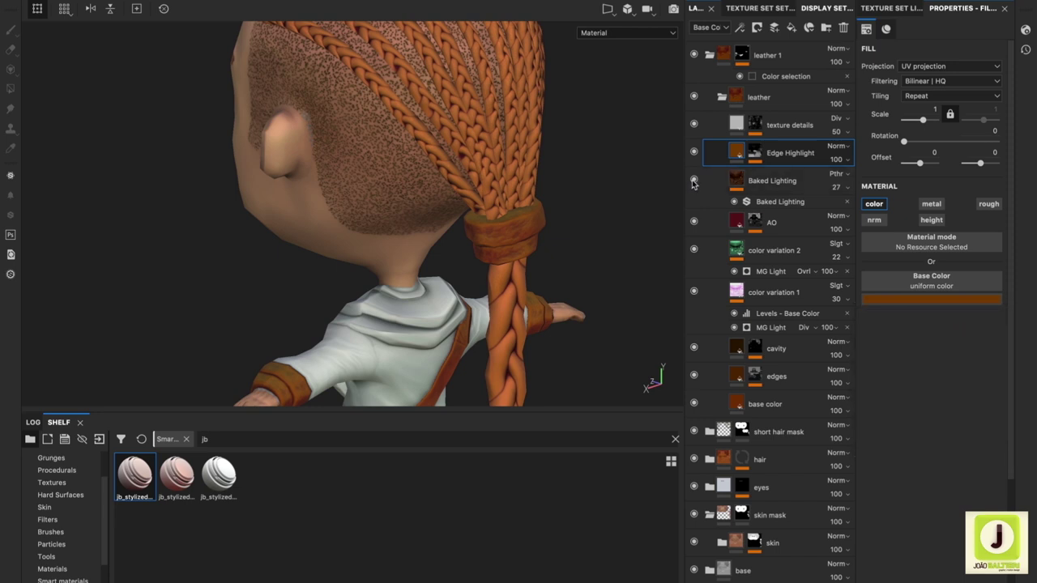
# - Brighten the leather base color layer to a lighter orange
pyautogui.click(693, 403)
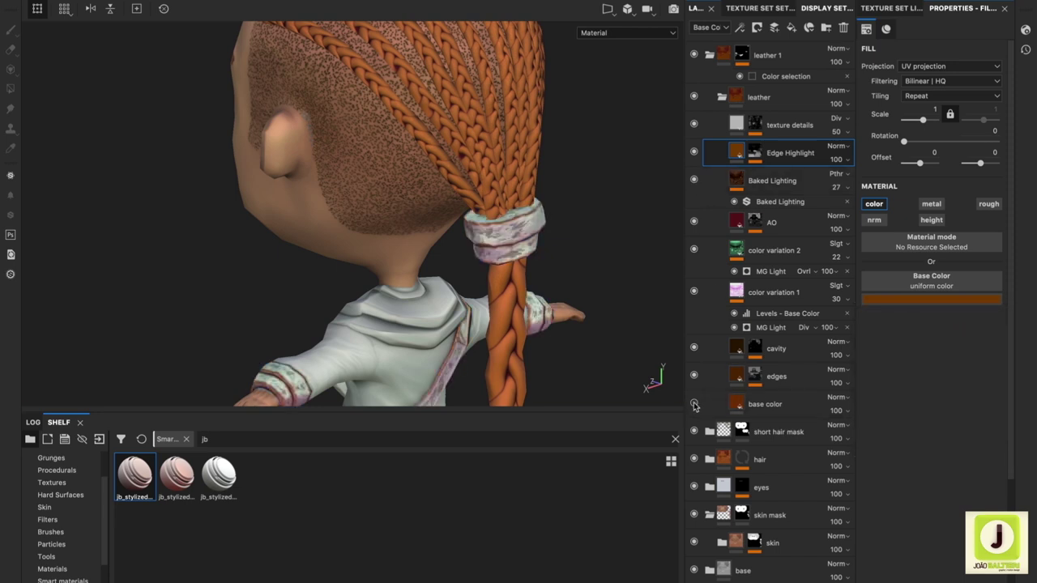
pyautogui.click(693, 403)
pyautogui.click(761, 404)
pyautogui.click(932, 299)
pyautogui.moveTo(950, 375); pyautogui.dragTo(952, 382)
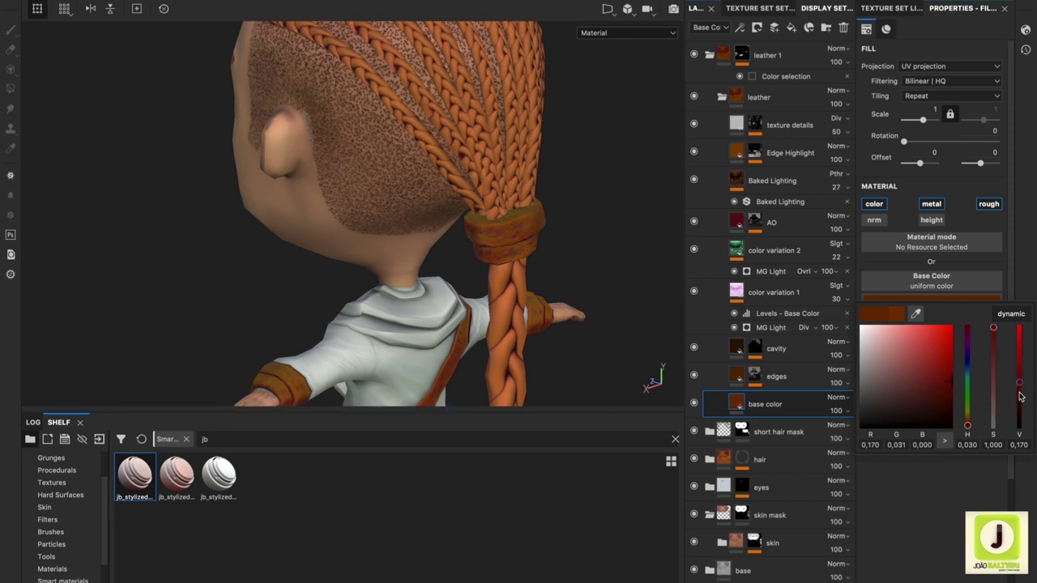
pyautogui.moveTo(1020, 396); pyautogui.dragTo(1019, 352)
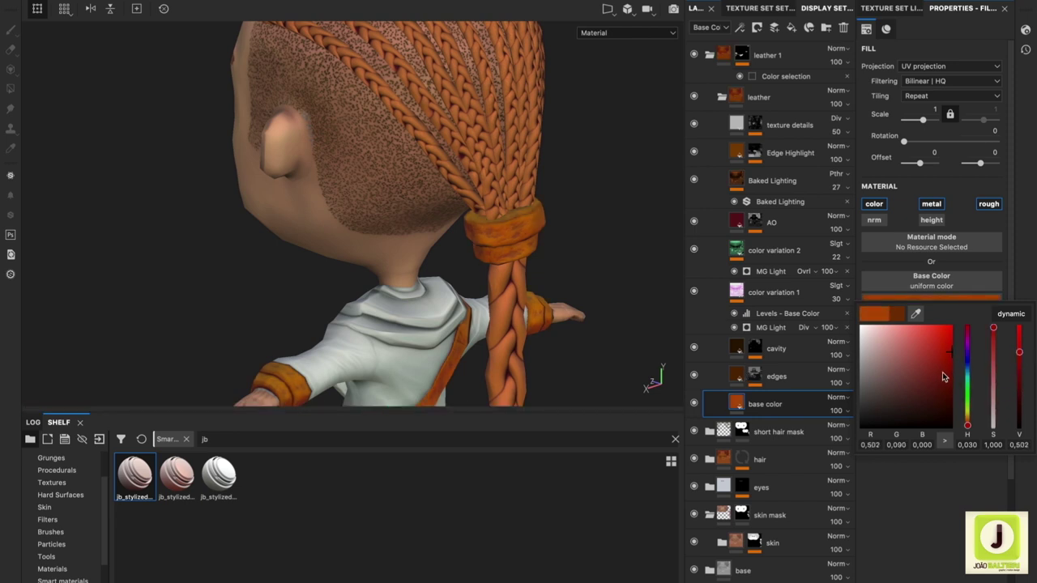
# - Leave the edges colour unchanged and open color variation 1's Base Color picker
pyautogui.click(761, 376)
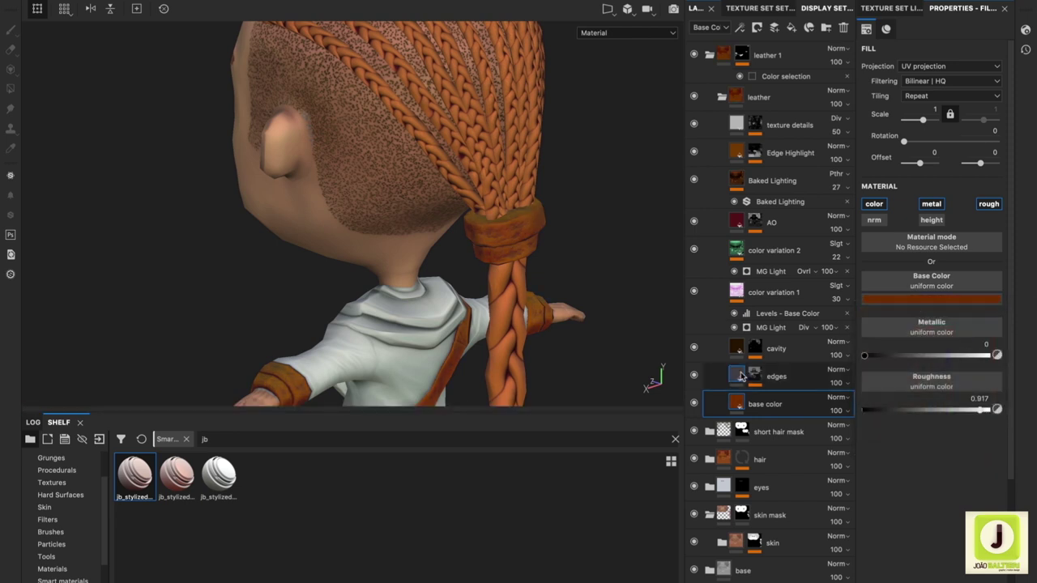
pyautogui.click(698, 376)
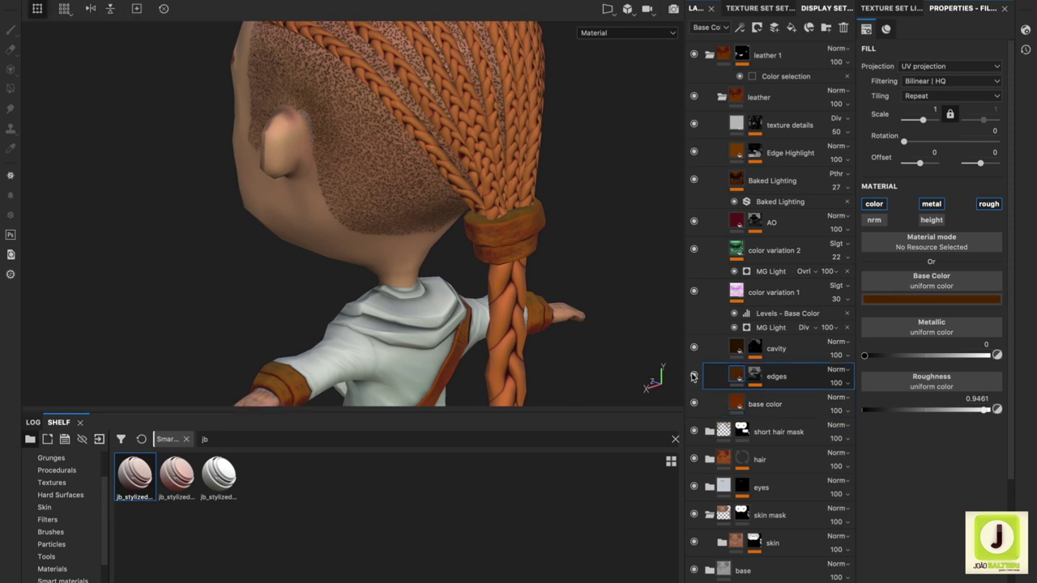
pyautogui.click(931, 299)
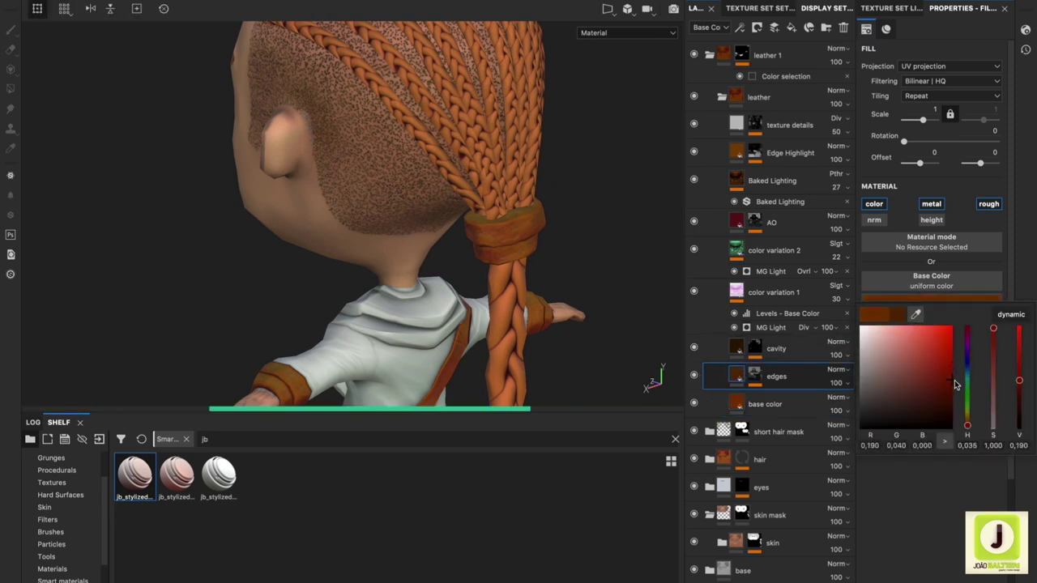
pyautogui.click(694, 292)
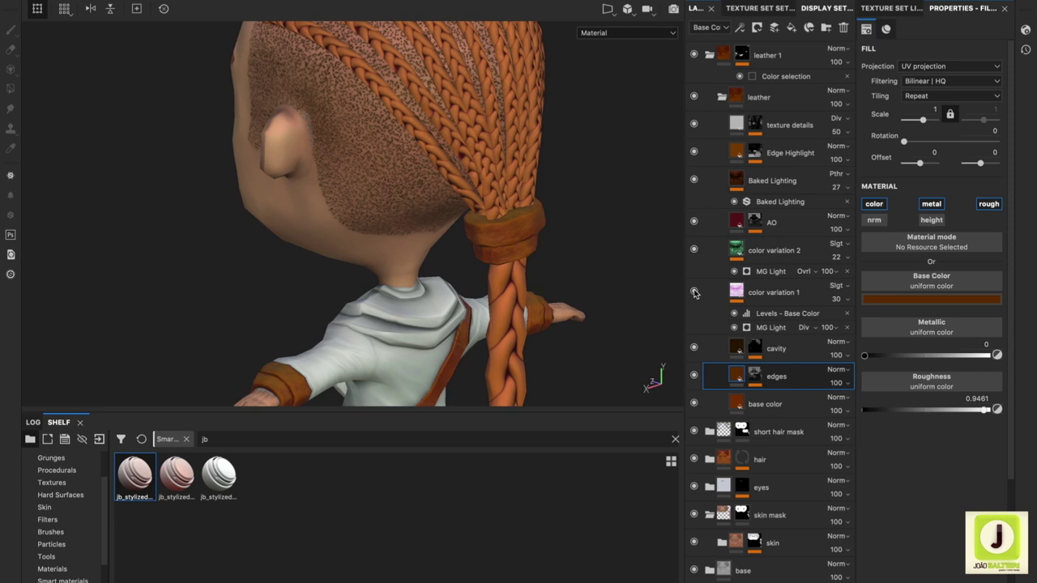
pyautogui.click(769, 293)
pyautogui.click(888, 300)
# - Change color variation 1 from purple to dark red
pyautogui.moveTo(972, 419); pyautogui.dragTo(967, 425)
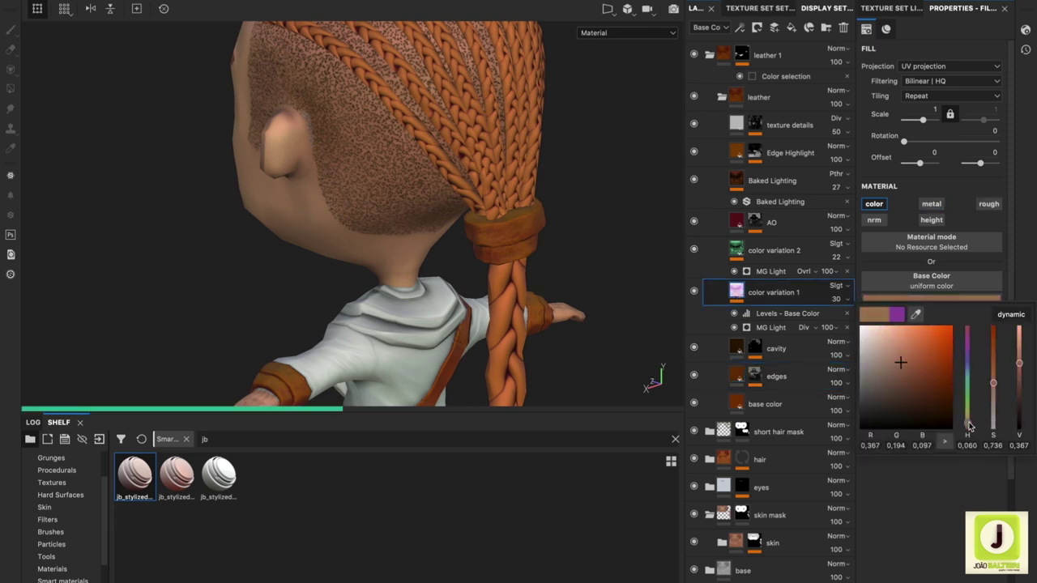
pyautogui.click(952, 396)
pyautogui.click(837, 301)
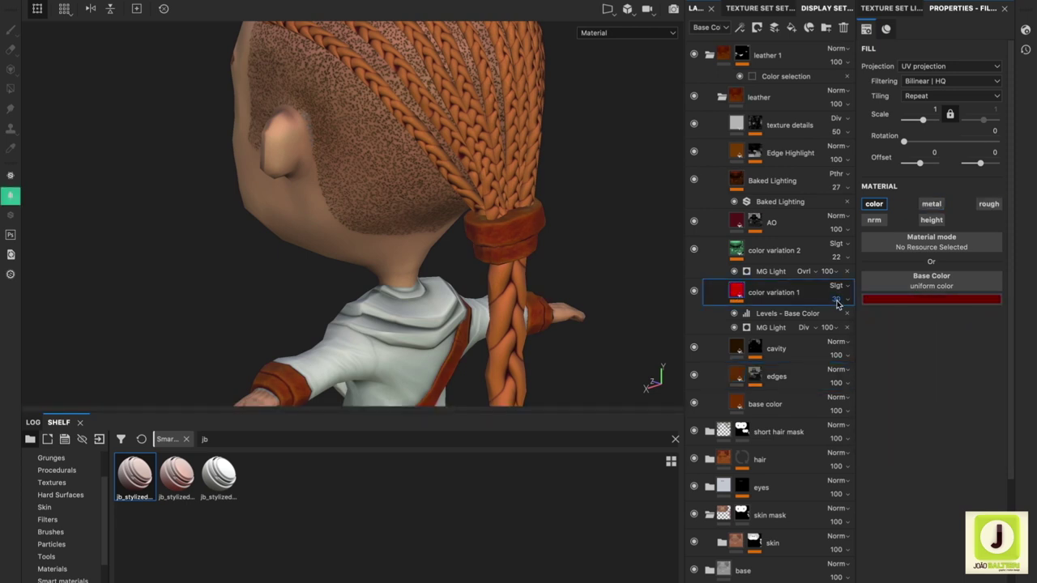
# - Darken the Edge Highlight colour toward deep red and save the project
pyautogui.click(790, 152)
pyautogui.click(931, 299)
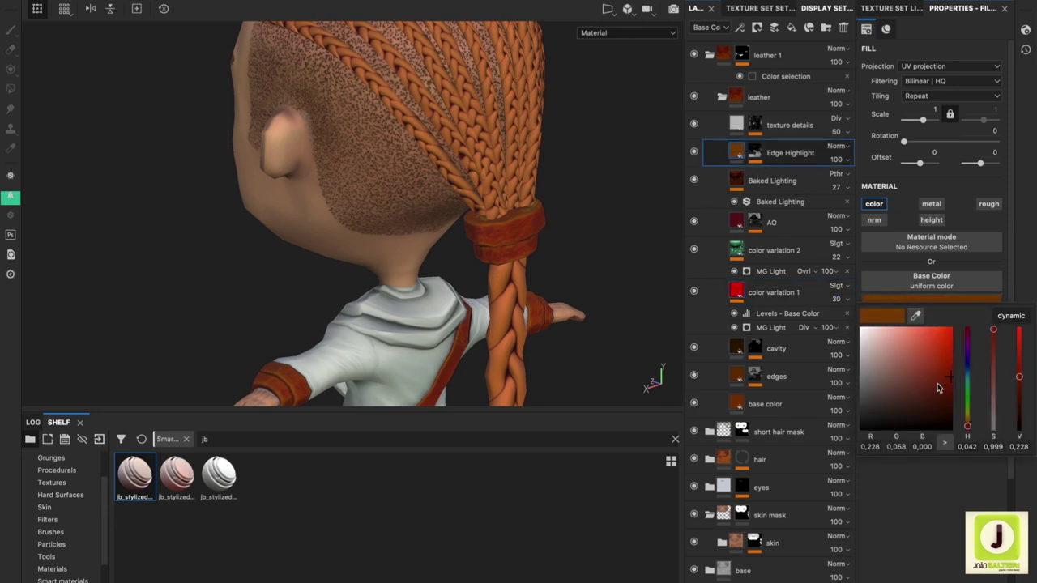
pyautogui.moveTo(968, 423); pyautogui.dragTo(969, 428)
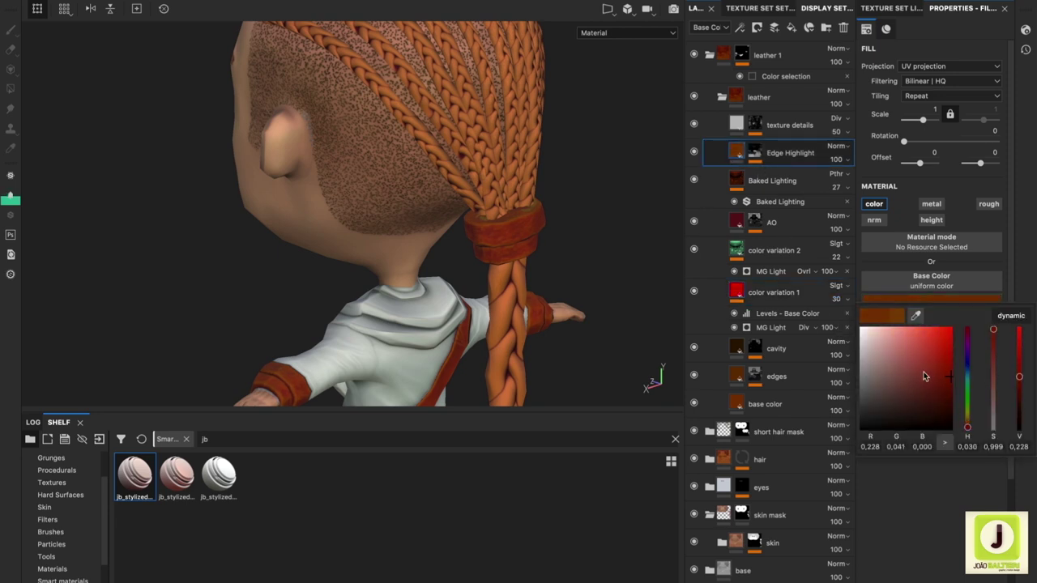
pyautogui.click(953, 390)
pyautogui.moveTo(953, 398); pyautogui.dragTo(952, 399)
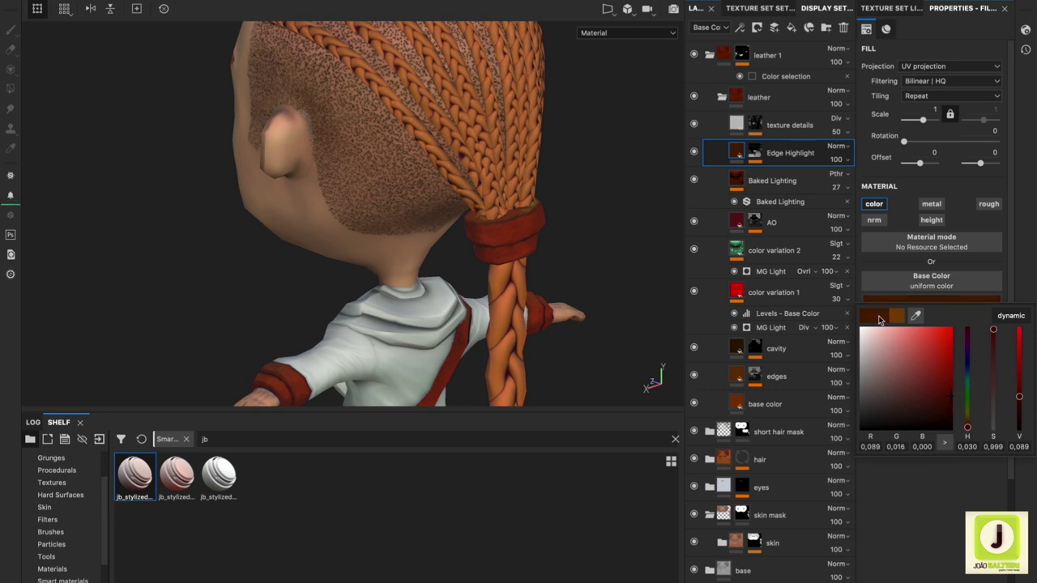
pyautogui.hotkey('ctrl', 's')
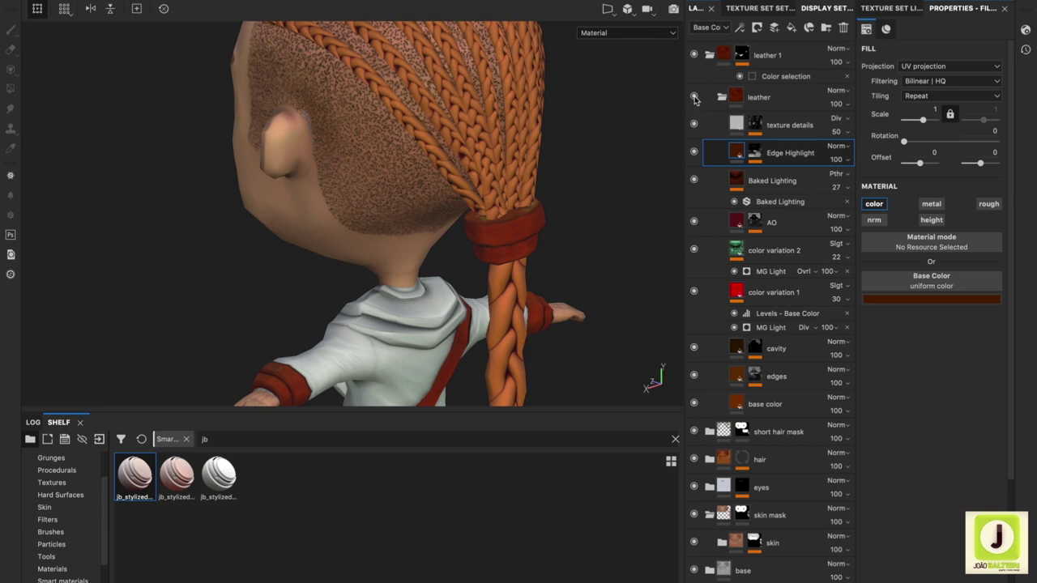
# - Set color variation 2 to a yellow-green
pyautogui.click(712, 224)
pyautogui.click(932, 299)
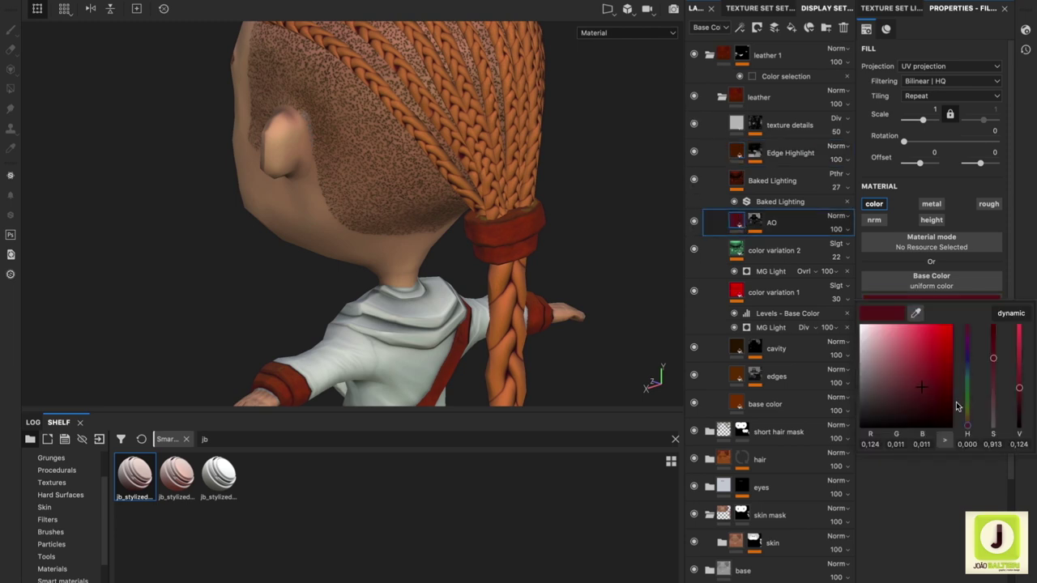
pyautogui.click(713, 251)
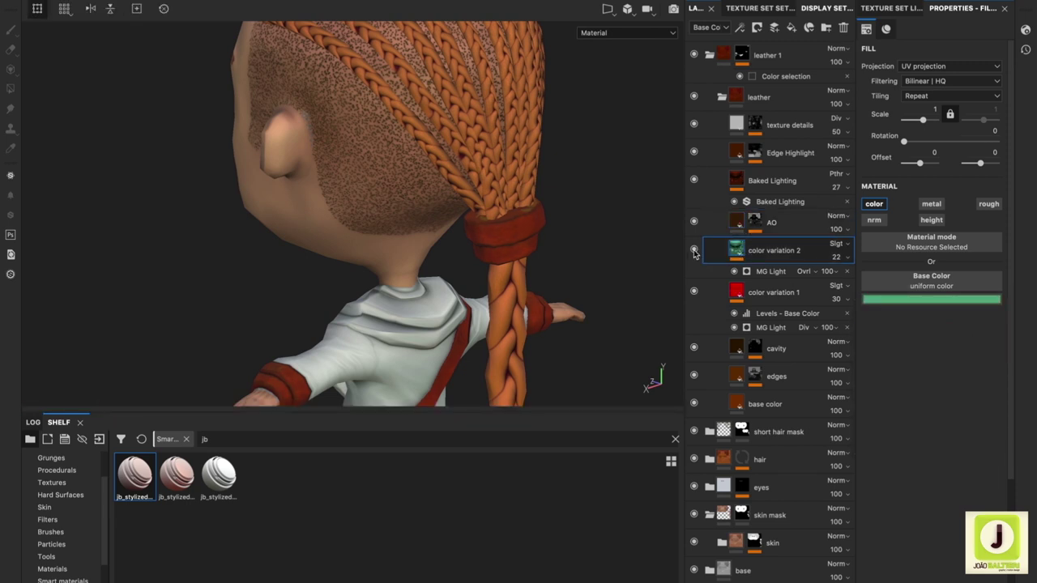
pyautogui.click(920, 299)
pyautogui.click(969, 417)
pyautogui.click(923, 359)
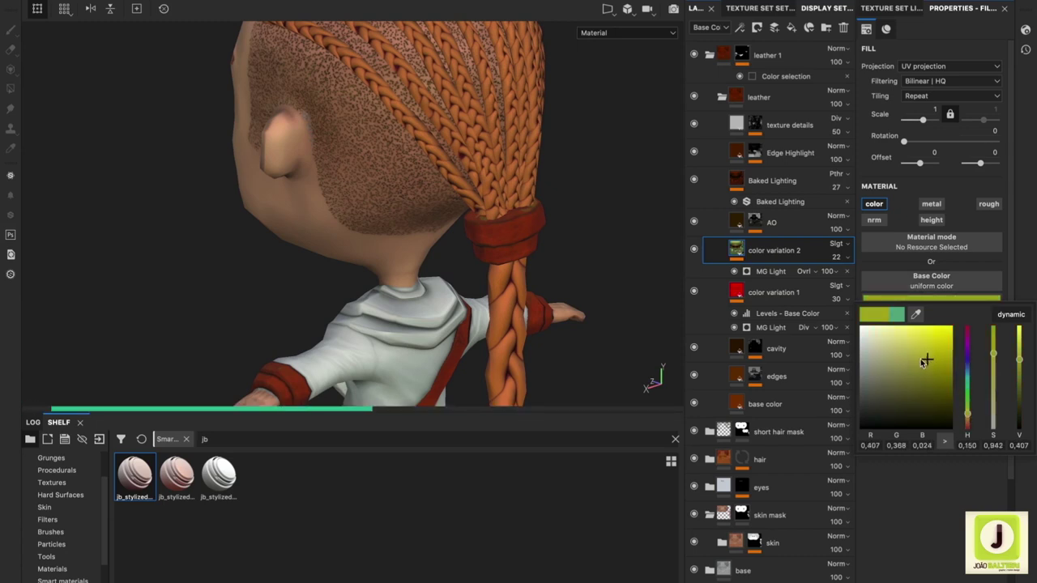
pyautogui.click(693, 295)
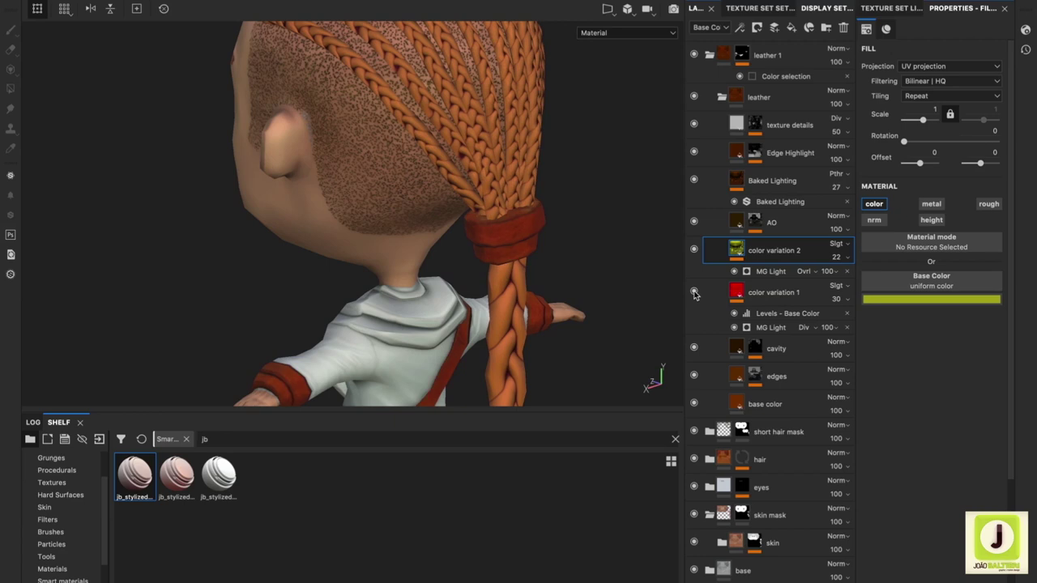
# - Raise the gamma and white points of color variation 1's Levels - Base Color
pyautogui.click(733, 291)
pyautogui.click(769, 327)
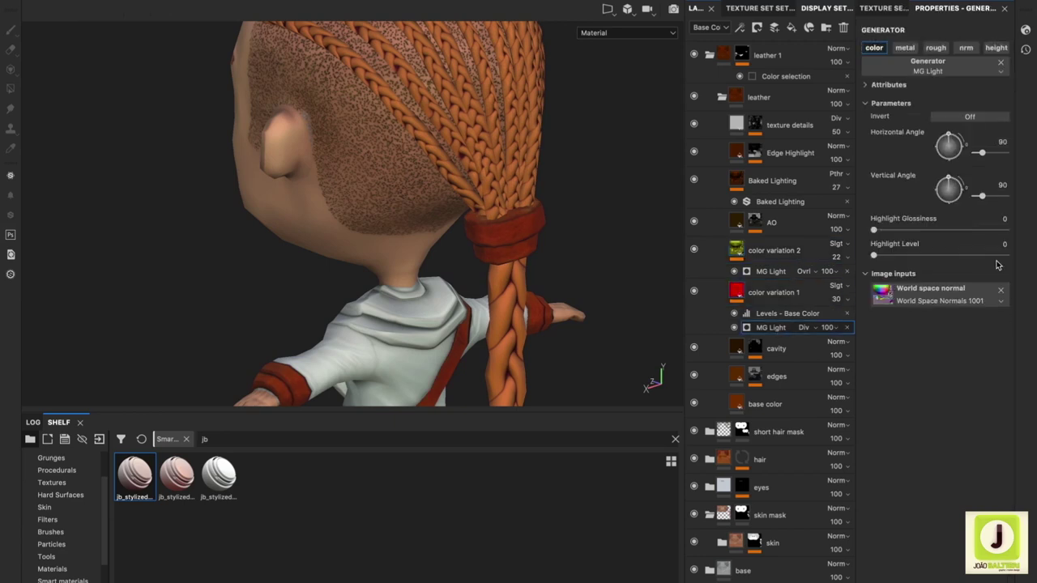
pyautogui.click(786, 313)
pyautogui.click(784, 316)
pyautogui.moveTo(975, 76); pyautogui.dragTo(1010, 76)
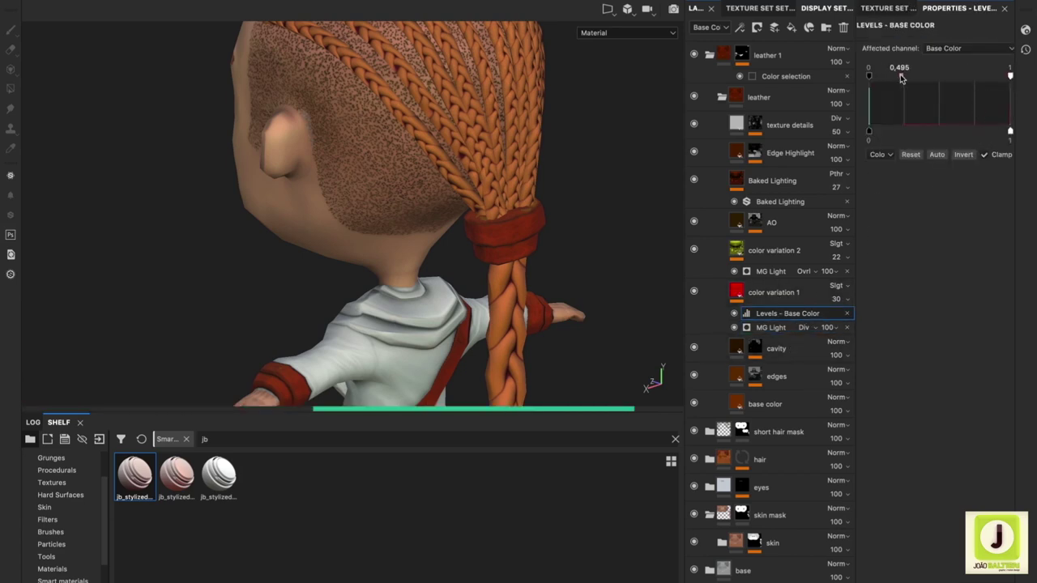
pyautogui.moveTo(891, 76); pyautogui.dragTo(930, 75)
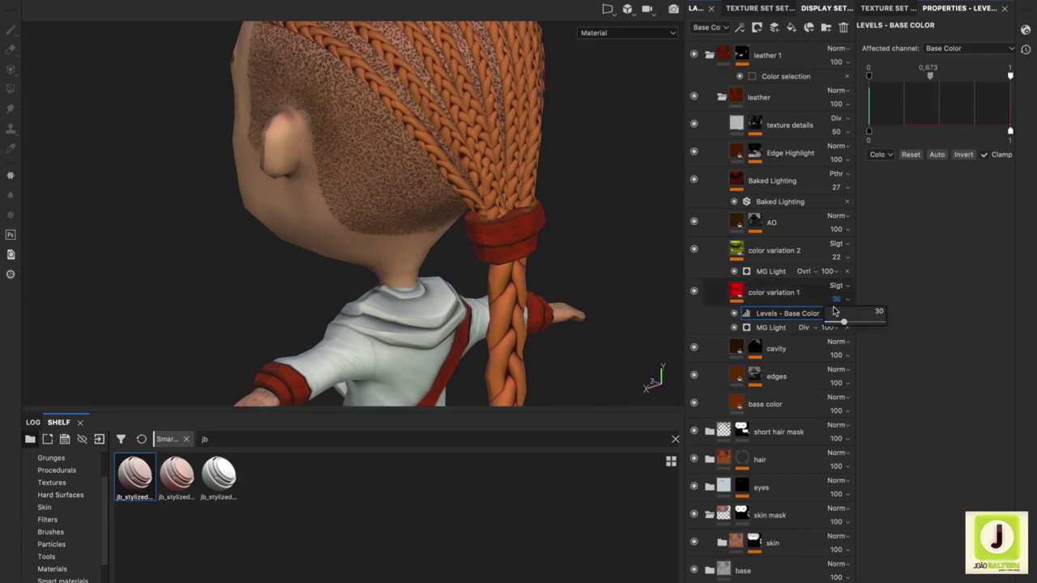
# - Brighten the AO layer's colour to a warmer brown
pyautogui.click(774, 293)
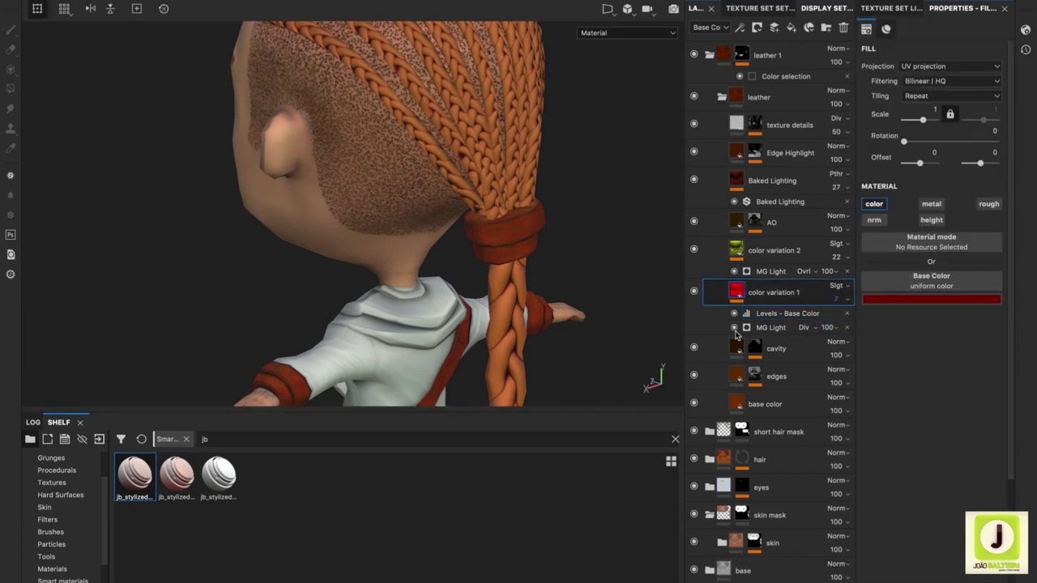
pyautogui.click(776, 350)
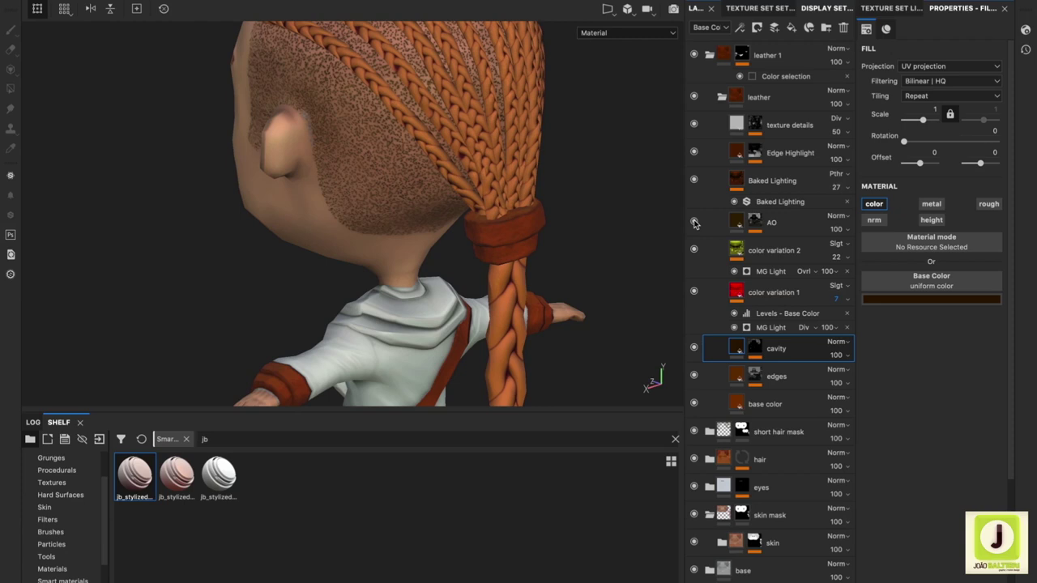
pyautogui.click(761, 223)
pyautogui.click(930, 299)
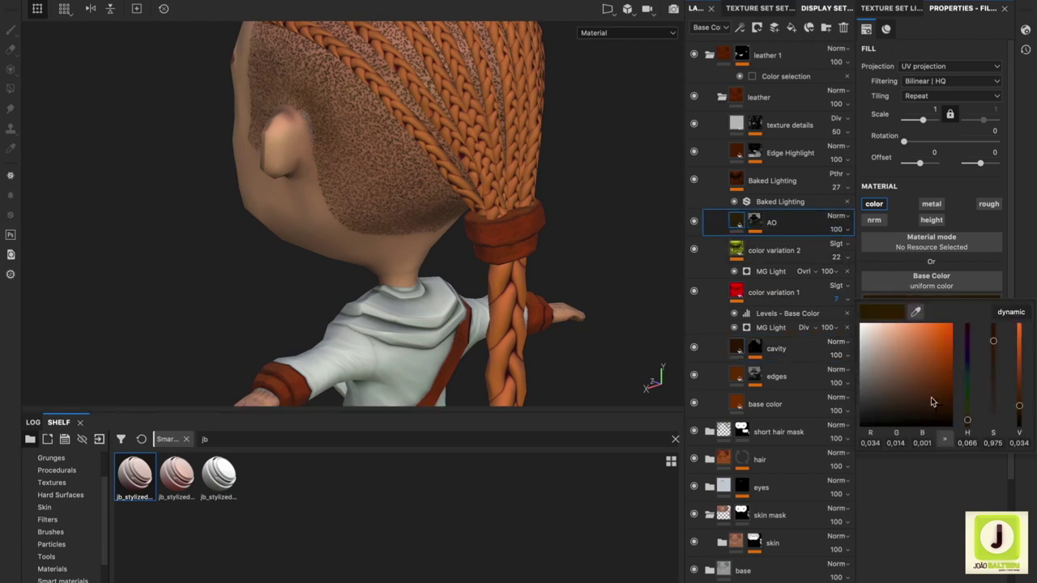
pyautogui.moveTo(932, 398)
pyautogui.mouseDown()
pyautogui.moveTo(967, 423)
pyautogui.moveTo(955, 382)
pyautogui.mouseUp()
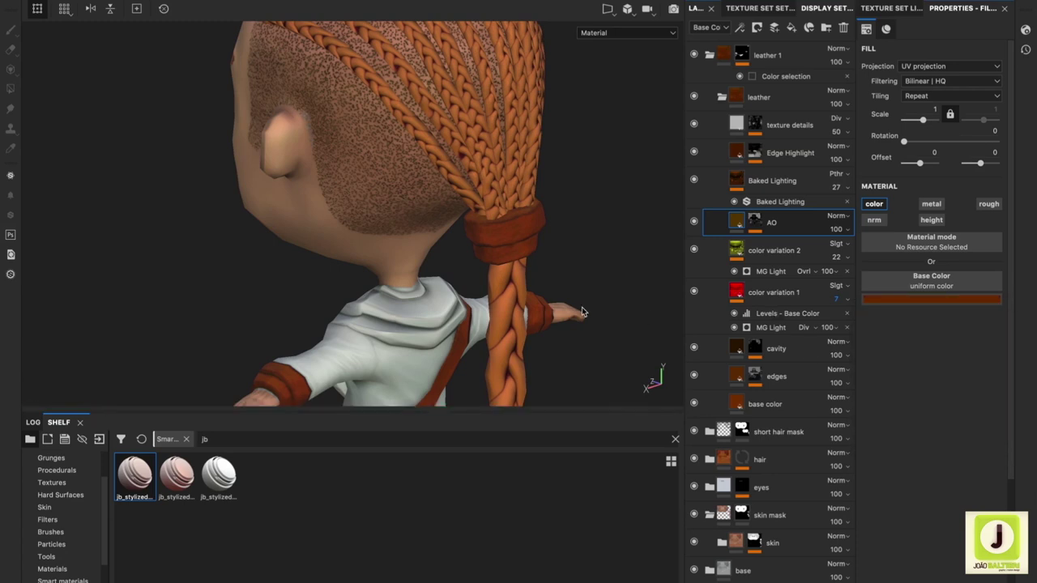
pyautogui.moveTo(595, 357); pyautogui.dragTo(592, 249, button='middle')
# - Collapse the leather folder, expand the hair material, and slightly brighten the hair base colour
pyautogui.click(720, 96)
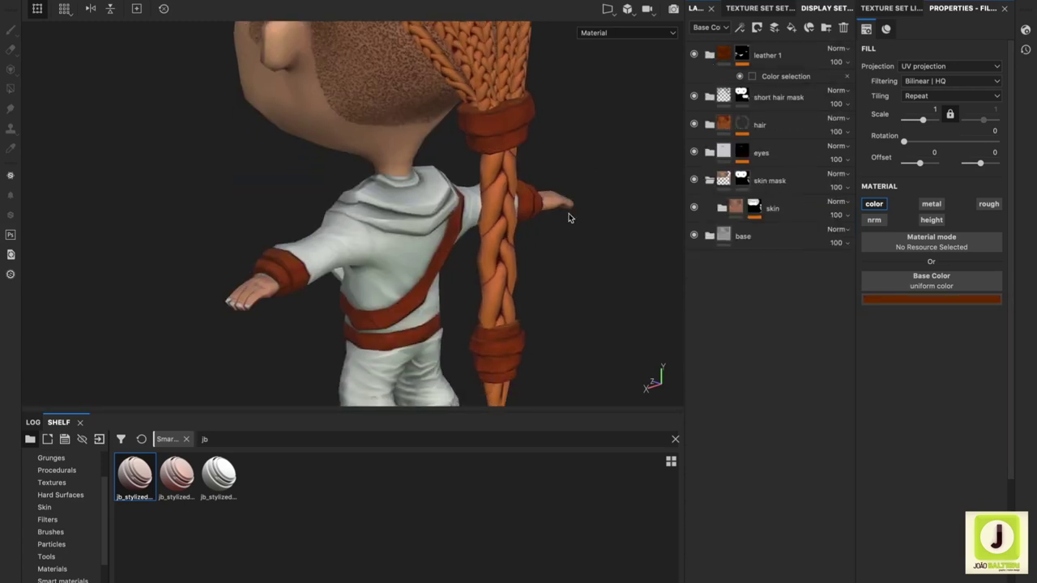
pyautogui.click(710, 125)
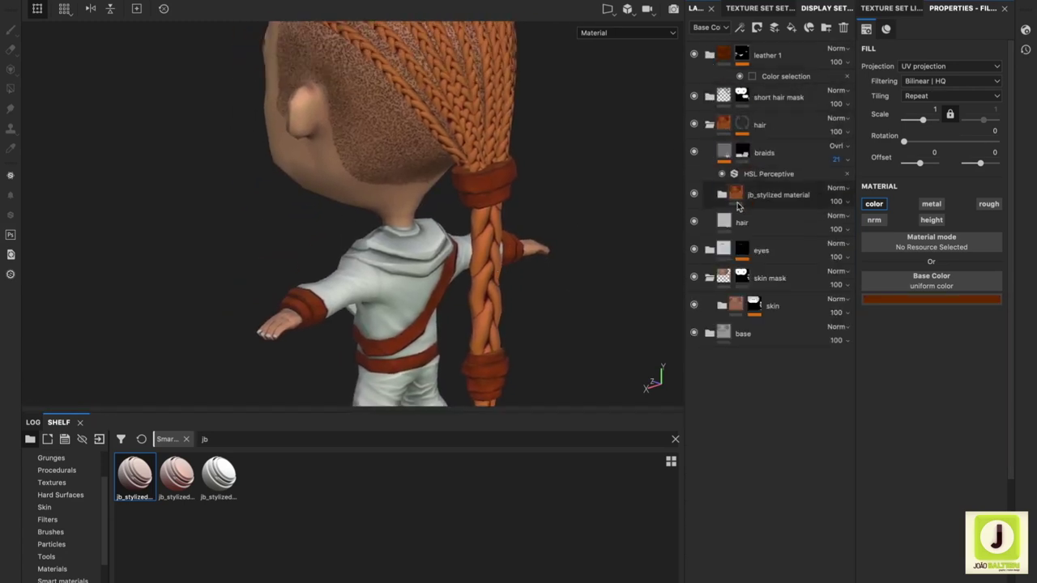
pyautogui.click(721, 195)
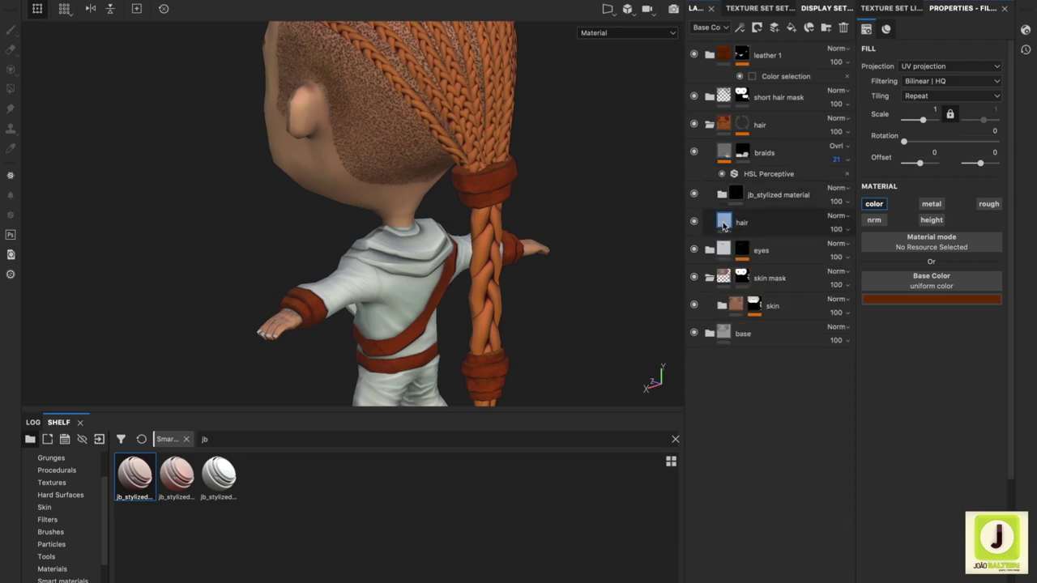
pyautogui.scroll(-2, 725, 198)
pyautogui.click(766, 464)
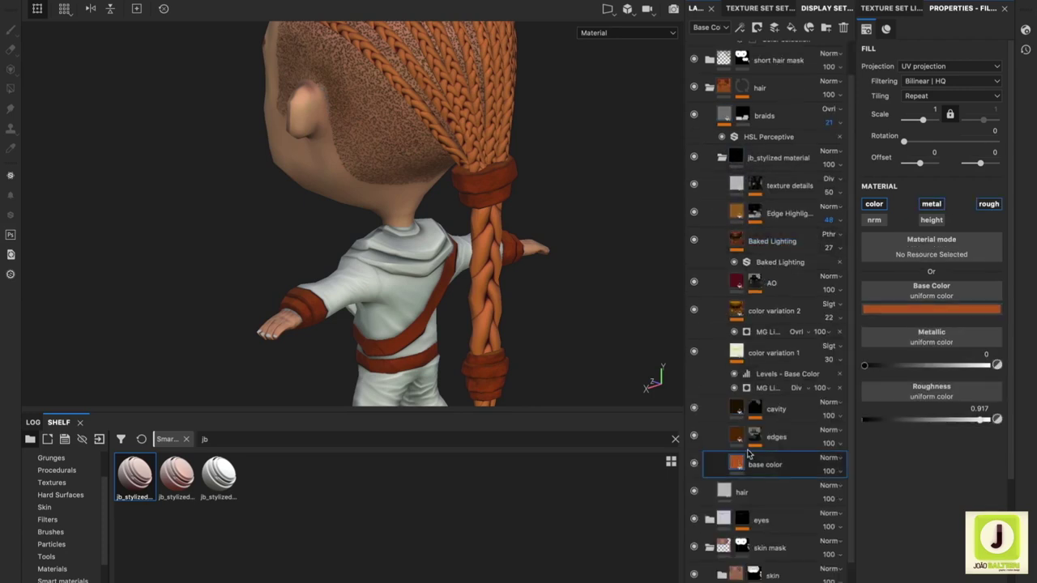
pyautogui.click(932, 298)
pyautogui.moveTo(940, 353); pyautogui.dragTo(949, 350)
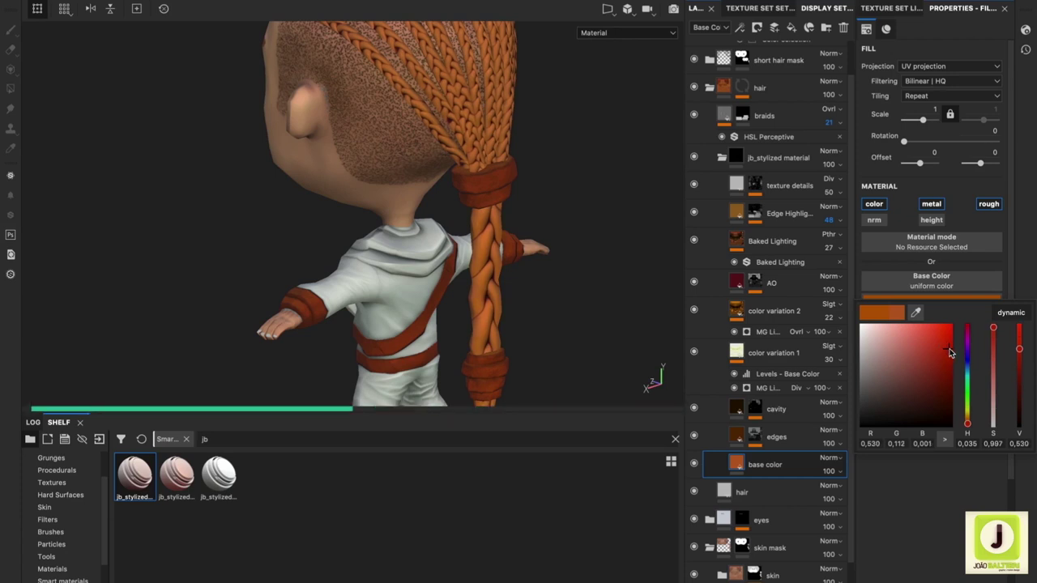
pyautogui.click(758, 8)
pyautogui.click(695, 8)
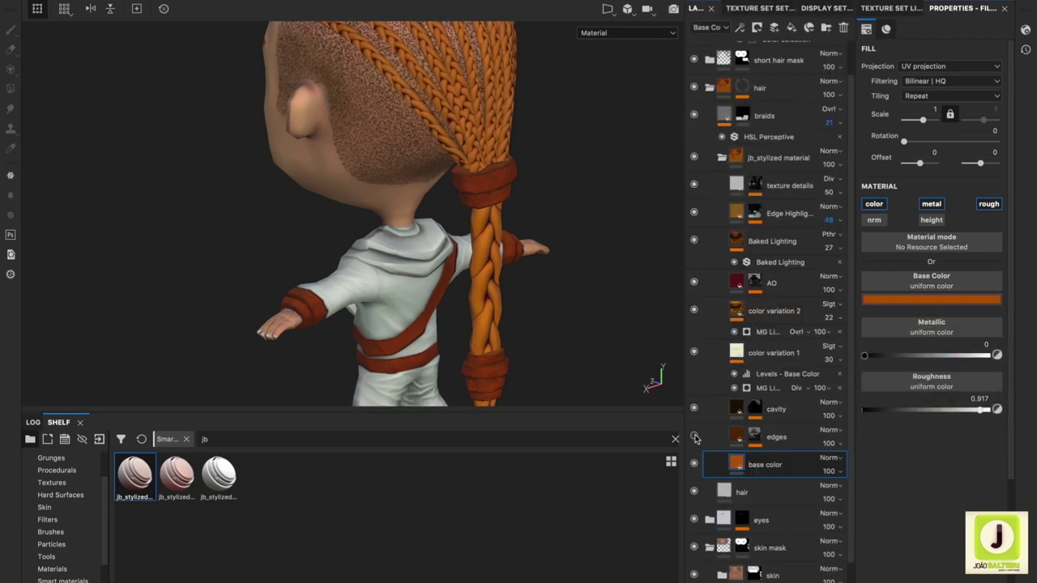
# - Lower color variation 1's Levels input gamma to 1.459 and collapse the hair folder
pyautogui.click(699, 443)
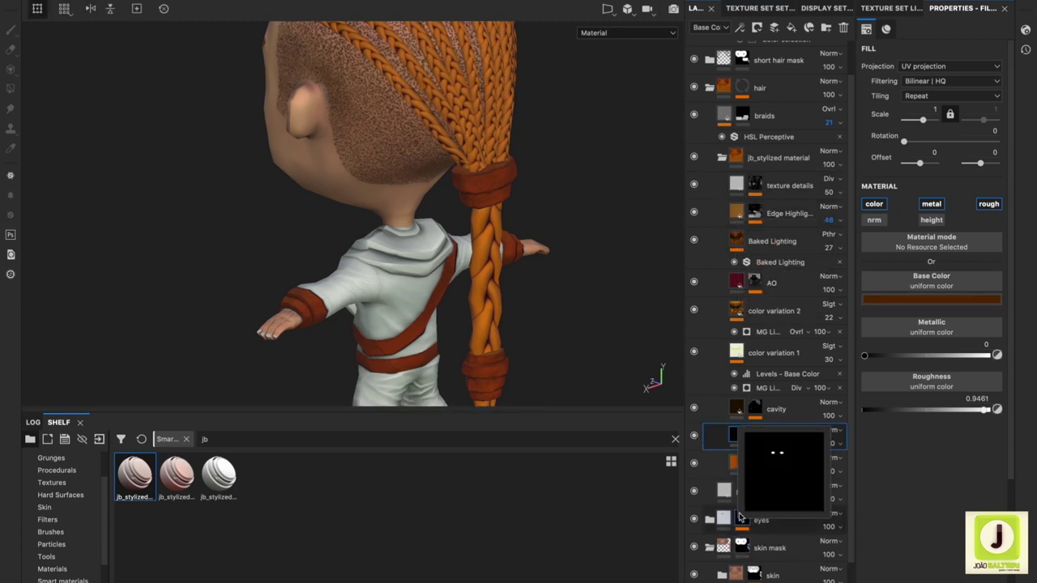
pyautogui.click(765, 465)
pyautogui.click(932, 299)
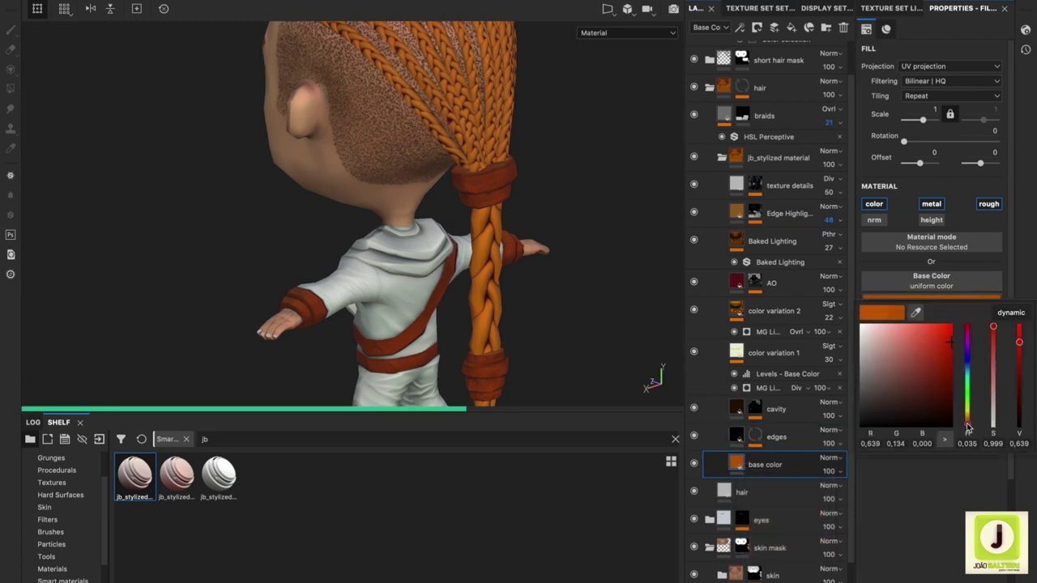
pyautogui.click(693, 354)
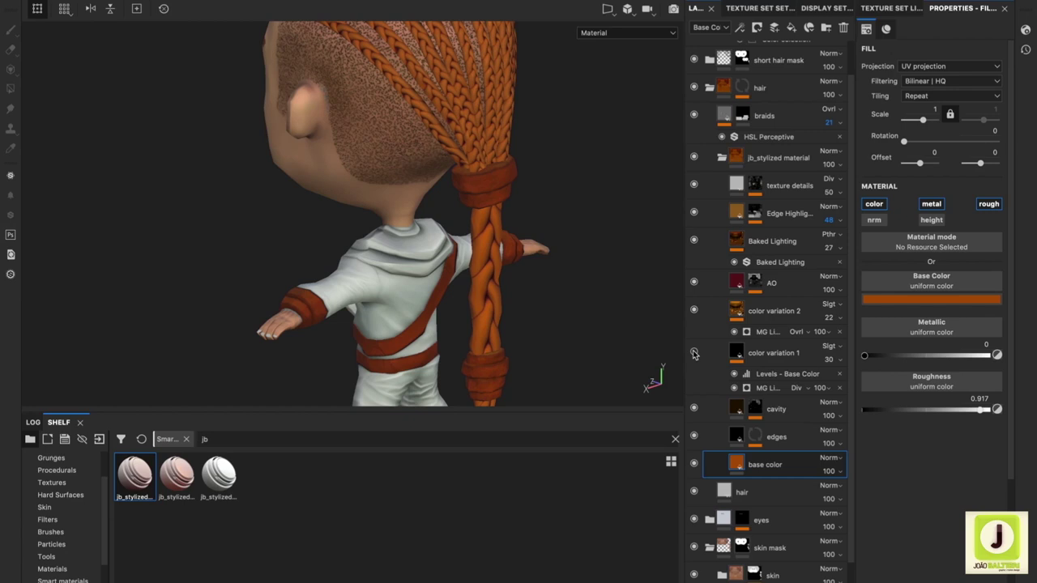
pyautogui.click(761, 353)
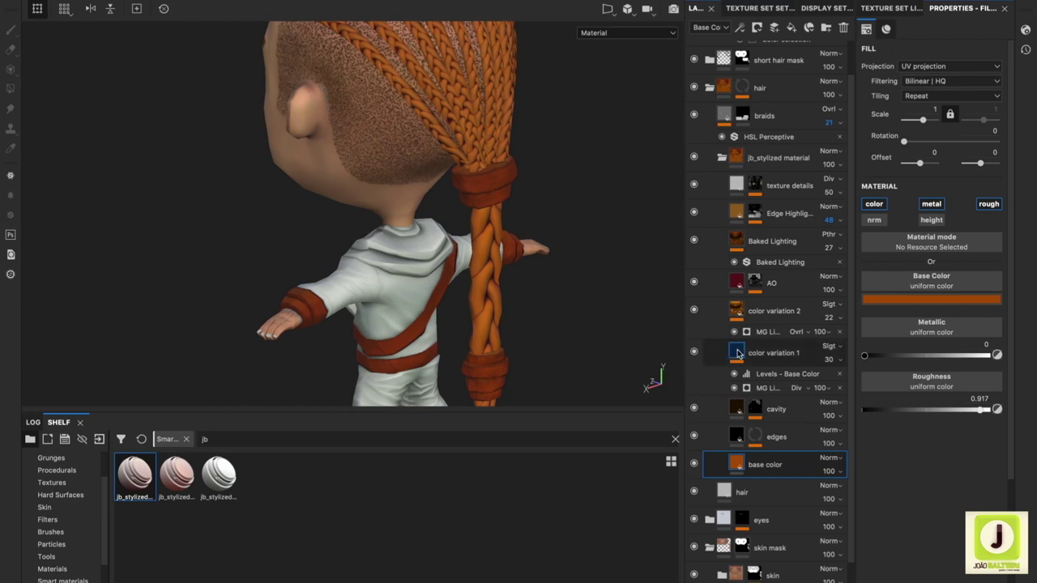
pyautogui.click(782, 375)
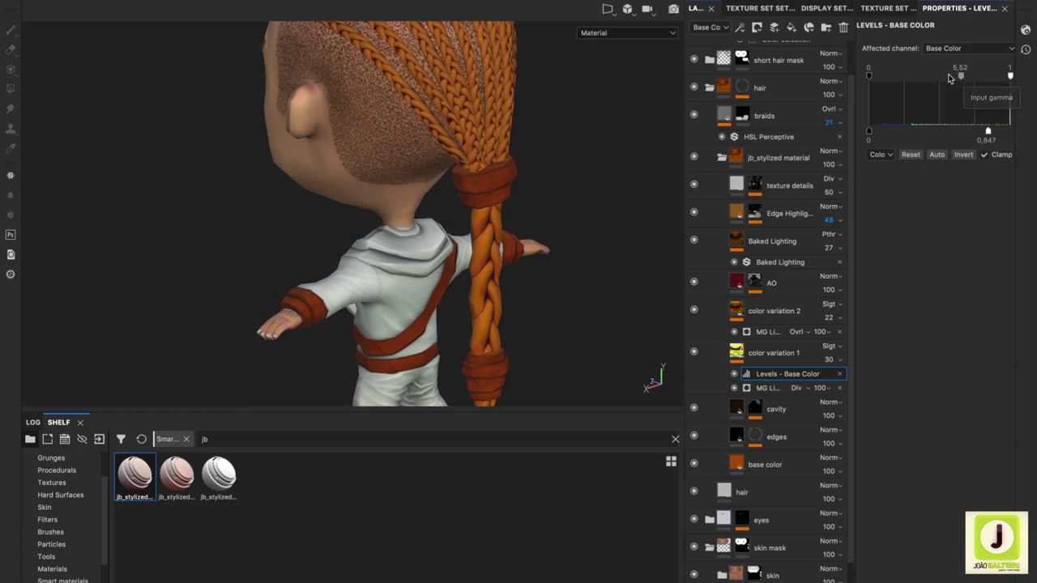
pyautogui.moveTo(960, 75); pyautogui.dragTo(941, 75)
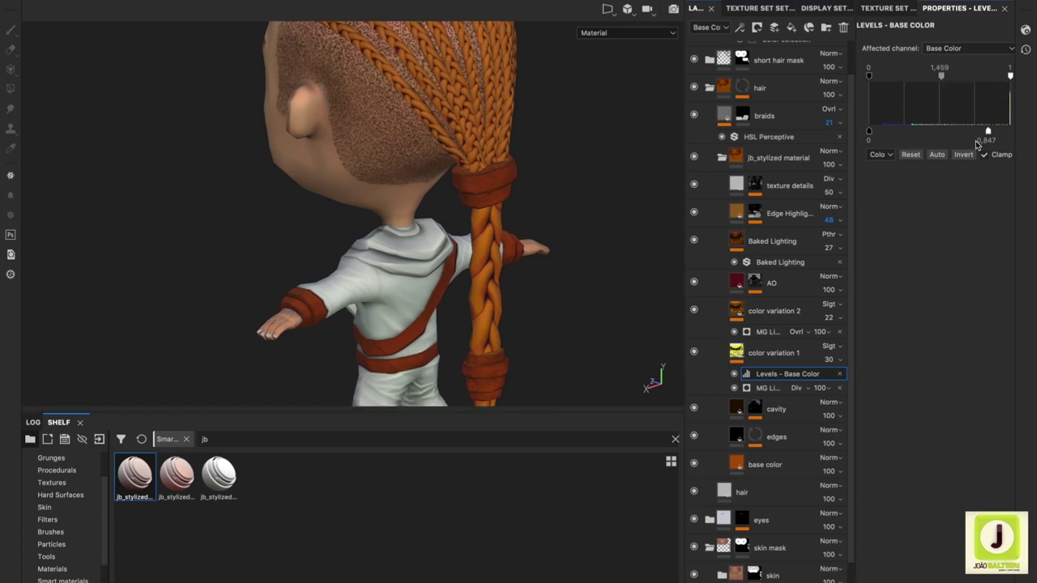
pyautogui.click(710, 88)
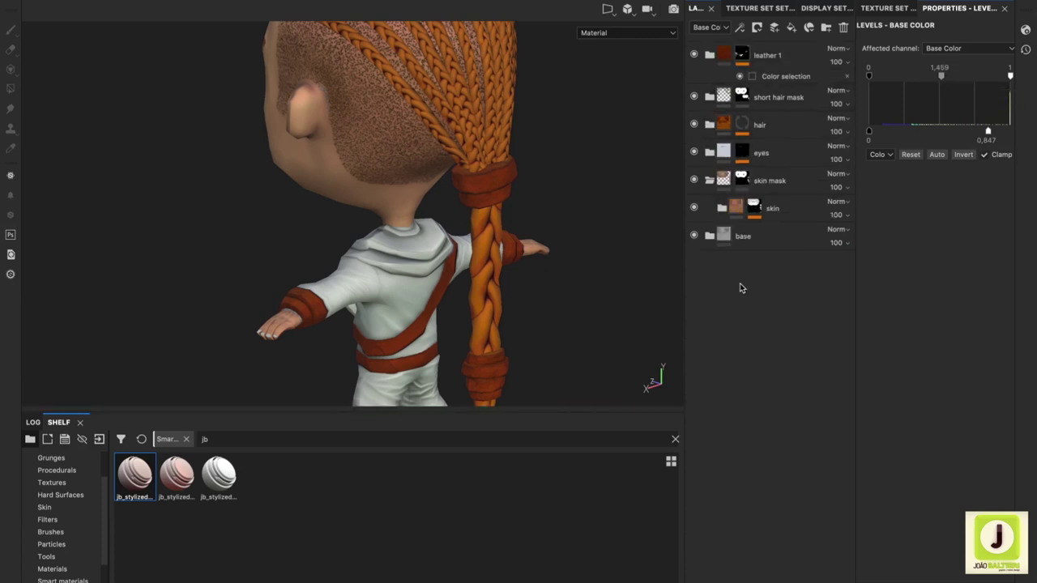
pyautogui.keyDown('alt'); pyautogui.moveTo(562, 312); pyautogui.dragTo(548, 285); pyautogui.keyUp('alt')
# - Zoom to the boots, compare layer visibility, and set the short hair mask fill to black
pyautogui.moveTo(559, 200)
pyautogui.keyDown('alt'); pyautogui.mouseDown(button='right')
pyautogui.moveTo(576, 313)
pyautogui.moveTo(567, 267)
pyautogui.mouseUp(button='right'); pyautogui.keyUp('alt')
pyautogui.keyDown('alt'); pyautogui.moveTo(202, 227); pyautogui.dragTo(266, 248, button='middle'); pyautogui.keyUp('alt')
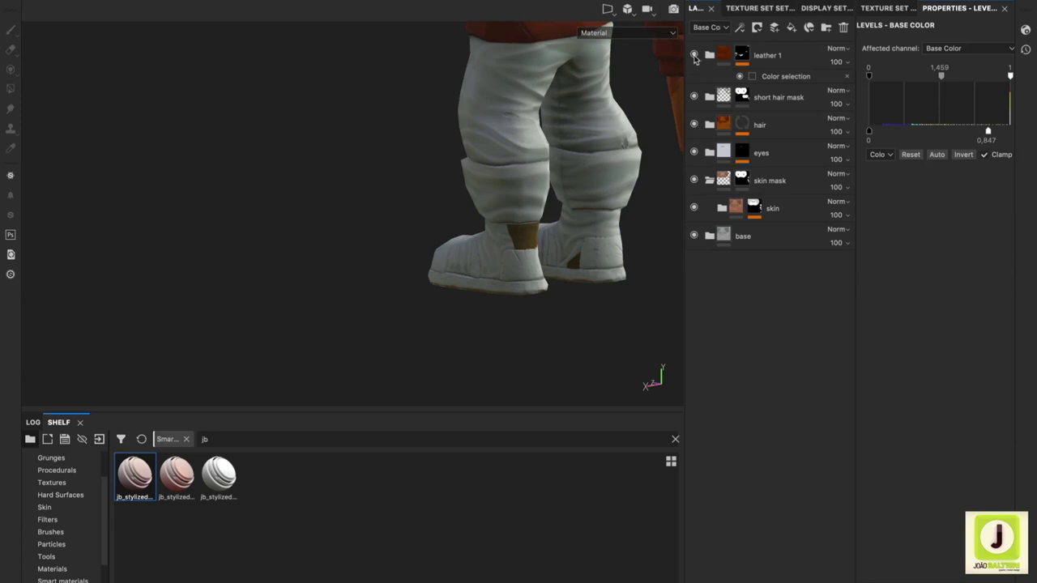
pyautogui.click(693, 55)
pyautogui.click(693, 54)
pyautogui.click(694, 96)
pyautogui.click(693, 96)
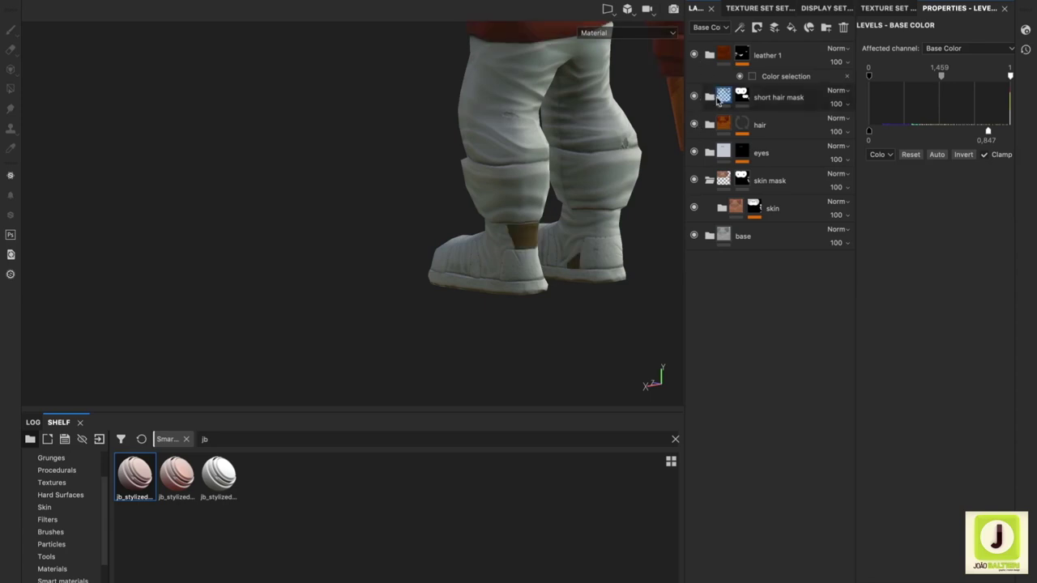
pyautogui.click(741, 95)
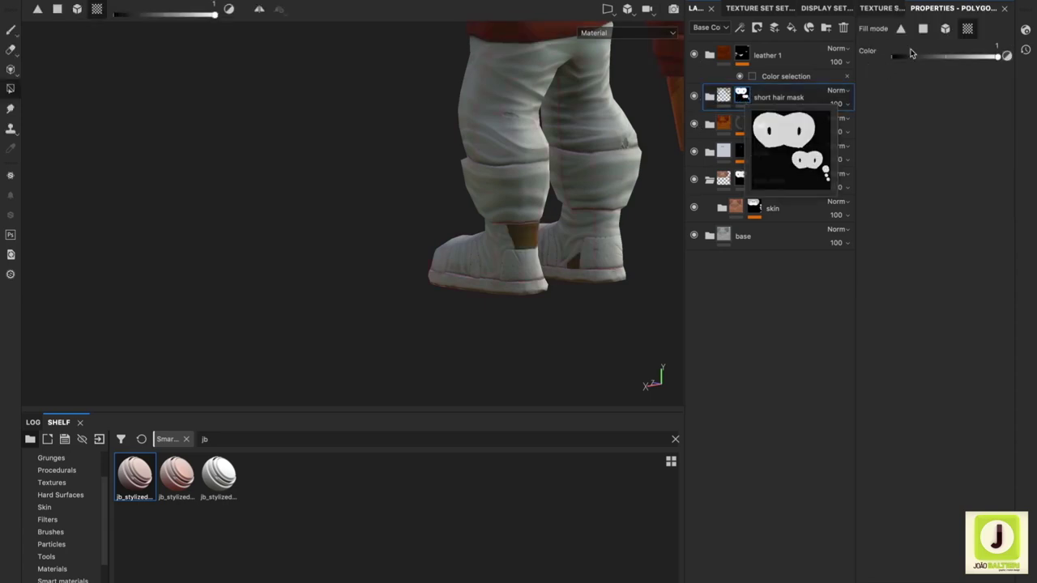
pyautogui.moveTo(910, 54); pyautogui.dragTo(889, 56)
pyautogui.keyDown('alt'); pyautogui.moveTo(564, 264); pyautogui.dragTo(501, 279); pyautogui.keyUp('alt')
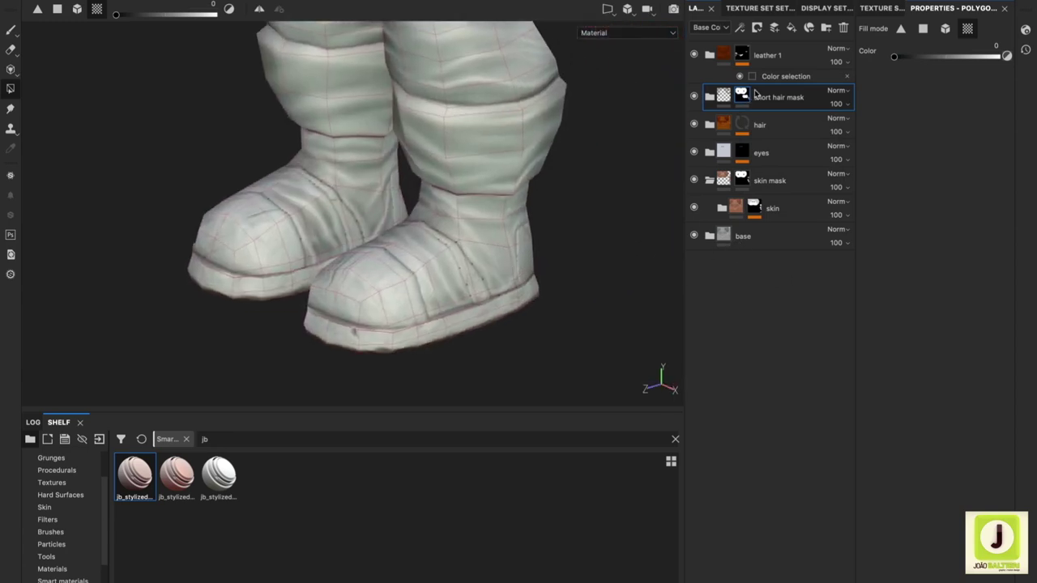
# - Duplicate leather 1 and rename the copies 'leather belts' and 'leather boots'
pyautogui.click(723, 57)
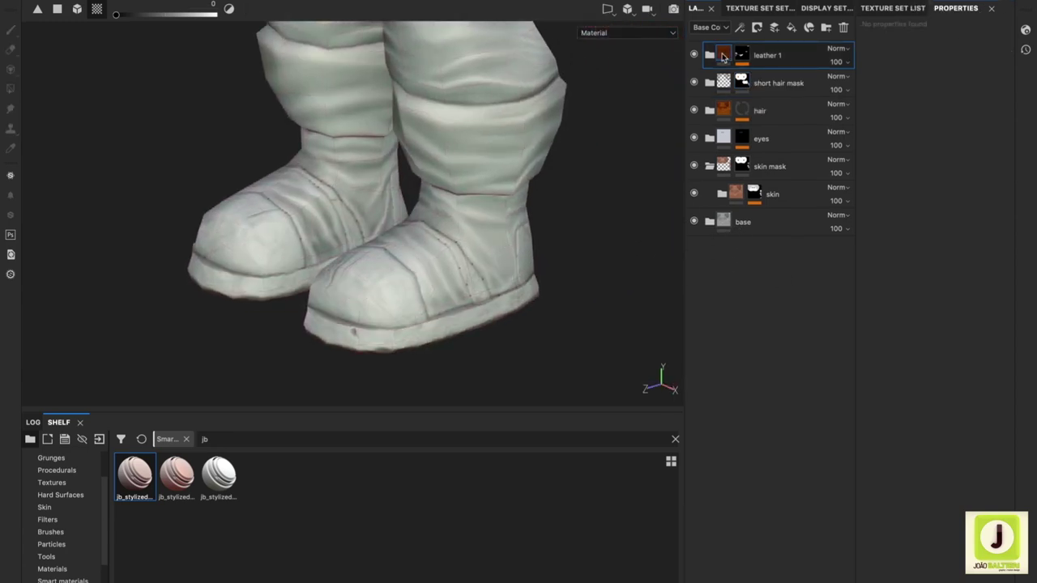
pyautogui.hotkey('ctrl', 'd')
pyautogui.doubleClick(768, 84)
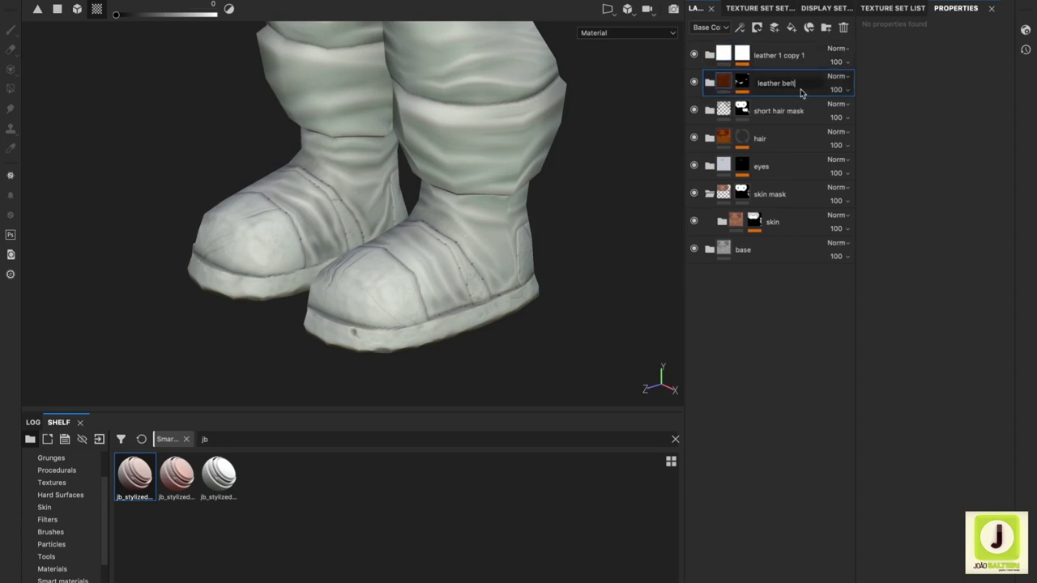
pyautogui.write('s')
pyautogui.doubleClick(793, 56)
pyautogui.press('BackSpace')
pyautogui.press('BackSpace')
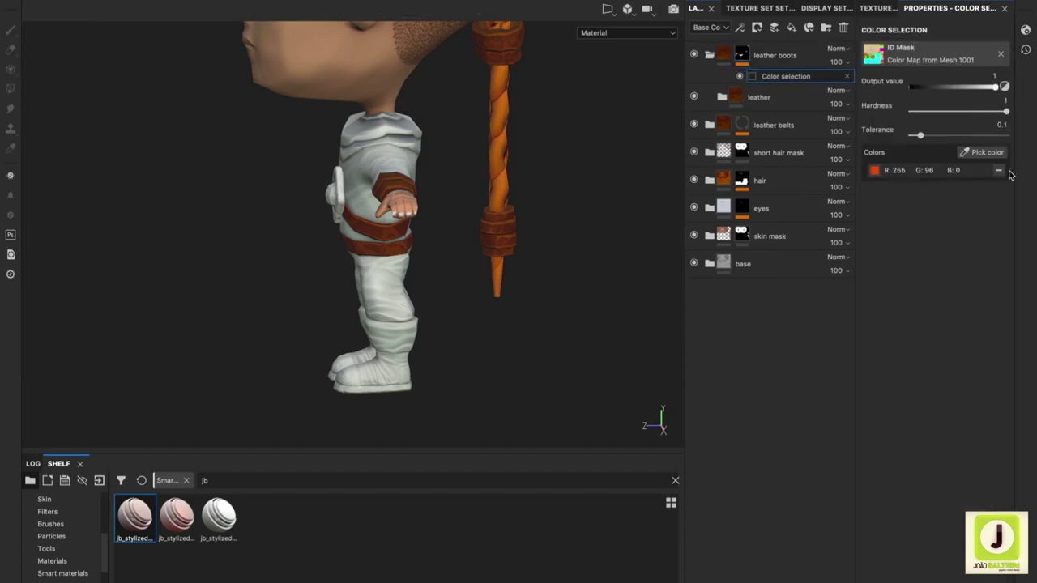
# - Pick the boot's yellow and pale yellow ID colours for the leather boots selection
pyautogui.keyDown('alt'); pyautogui.moveTo(427, 339); pyautogui.dragTo(521, 266); pyautogui.keyUp('alt')
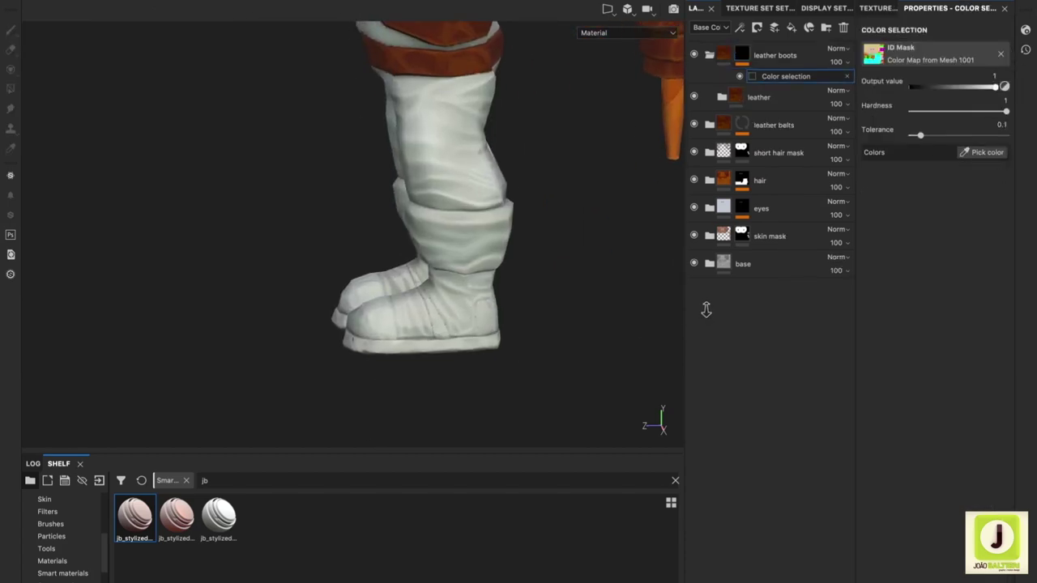
pyautogui.click(982, 152)
pyautogui.click(480, 298)
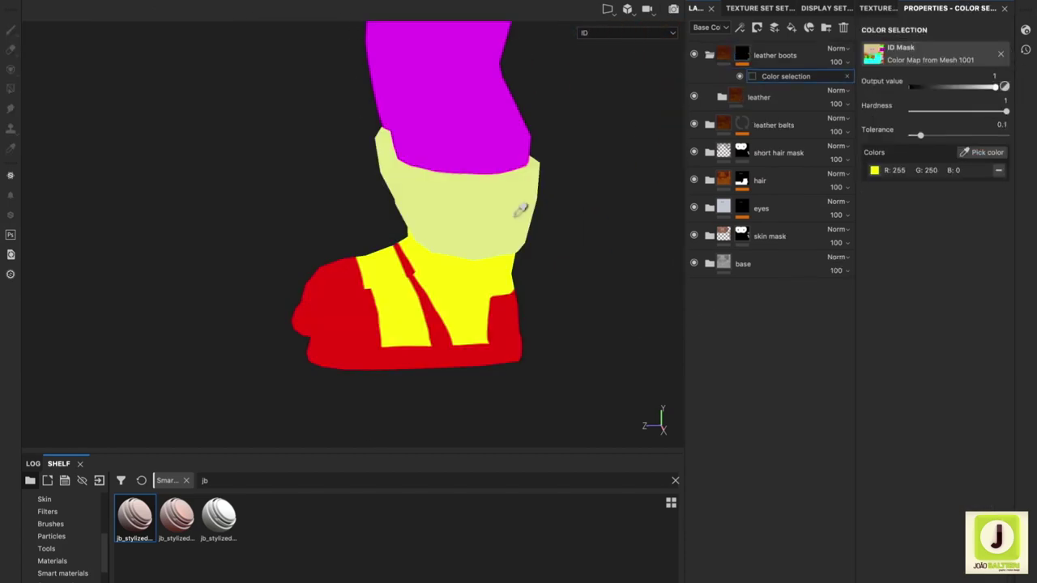
pyautogui.click(521, 209)
pyautogui.keyDown('alt'); pyautogui.moveTo(505, 257); pyautogui.dragTo(549, 255); pyautogui.keyUp('alt')
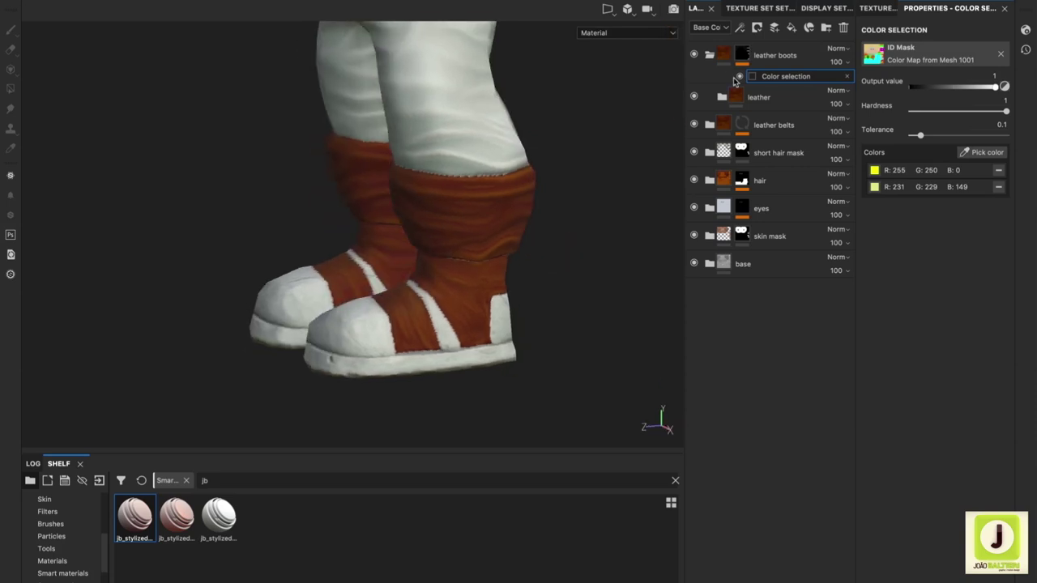
pyautogui.click(792, 106)
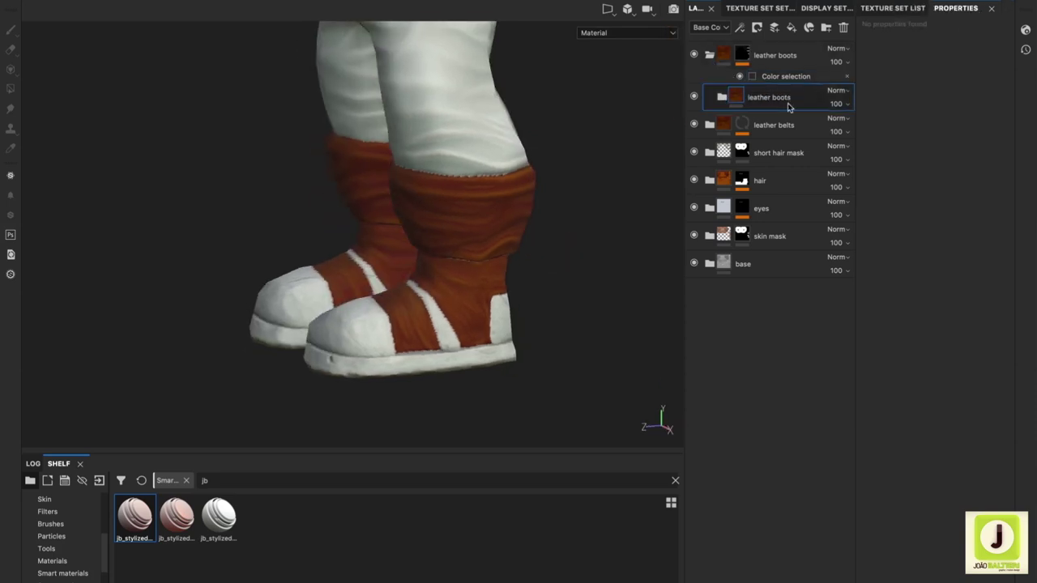
# - Expand the leather boots folder and review the base colour, edges and cavity colours
pyautogui.click(722, 97)
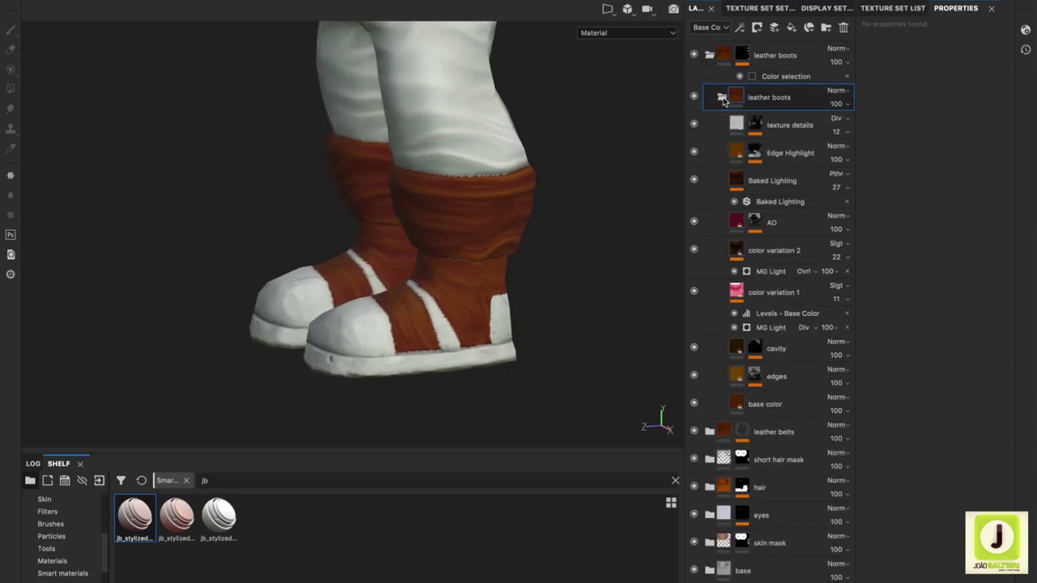
pyautogui.click(765, 403)
pyautogui.click(931, 297)
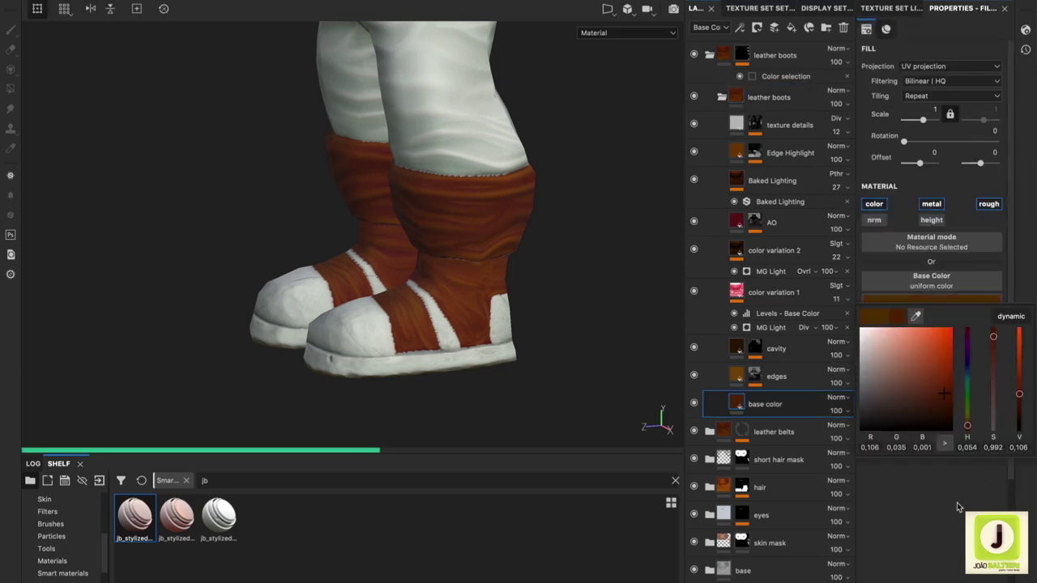
pyautogui.click(765, 376)
pyautogui.click(931, 298)
pyautogui.click(736, 346)
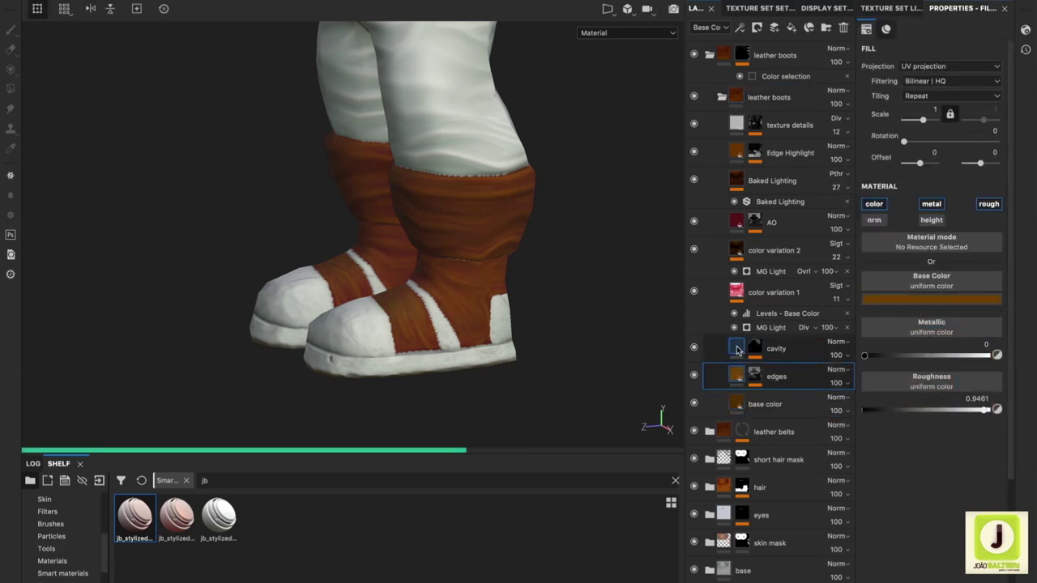
pyautogui.click(932, 298)
pyautogui.click(736, 293)
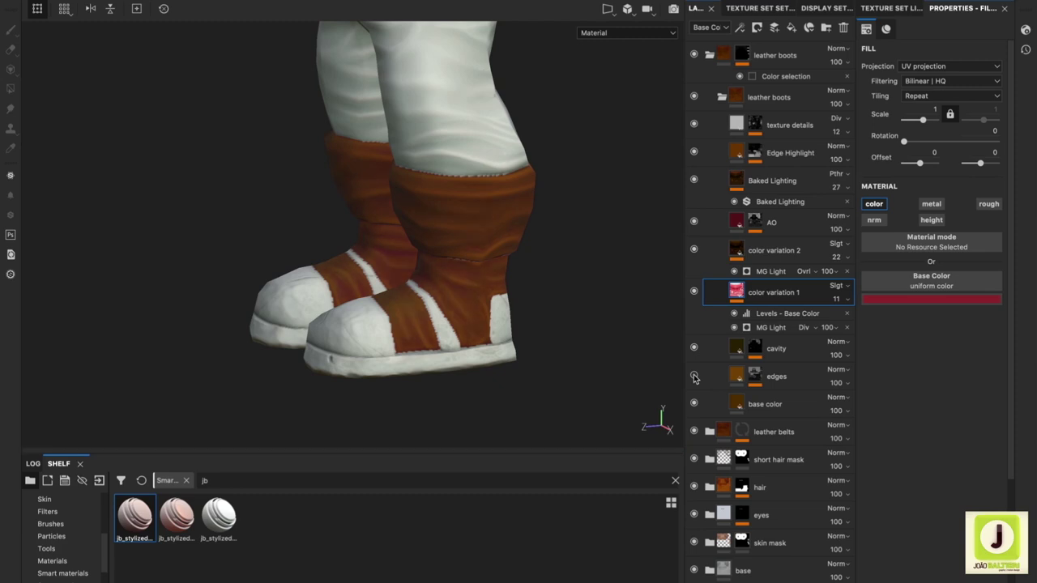
# - Darken the boots' edges colour and lower the edges layer opacity to 53
pyautogui.click(736, 377)
pyautogui.click(931, 299)
pyautogui.click(944, 407)
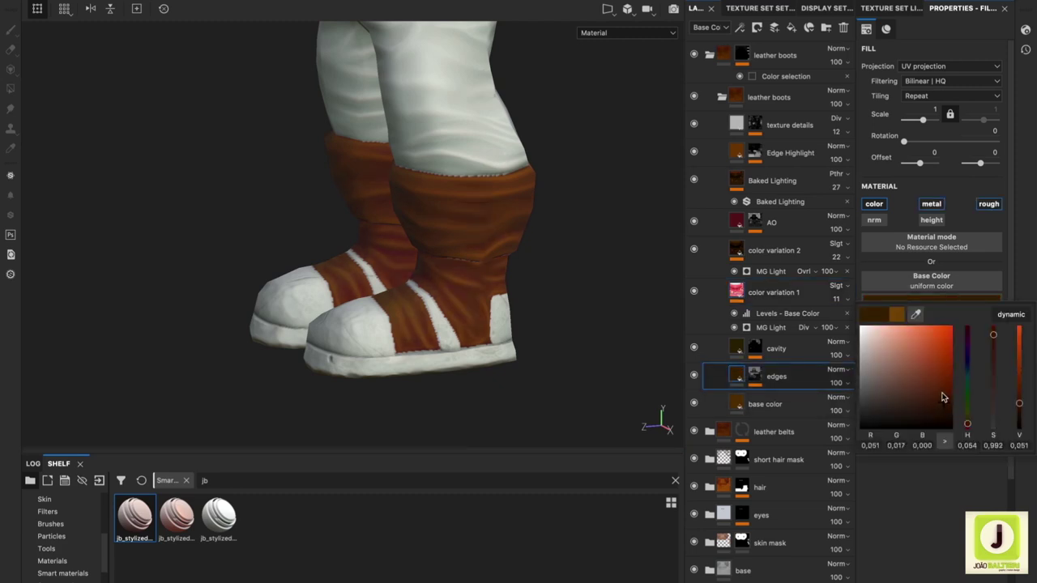
pyautogui.click(937, 394)
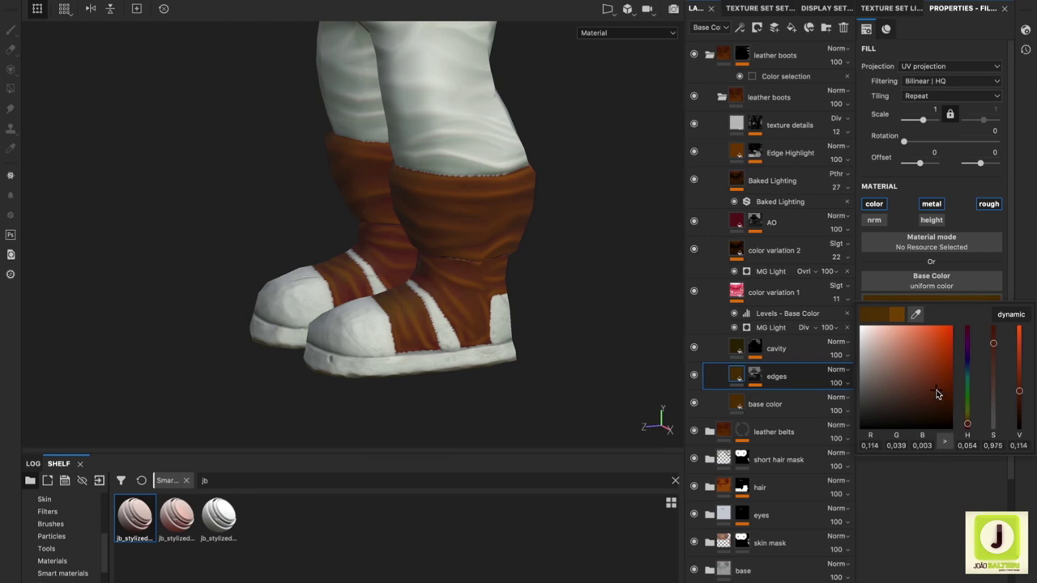
pyautogui.moveTo(836, 382); pyautogui.dragTo(818, 404)
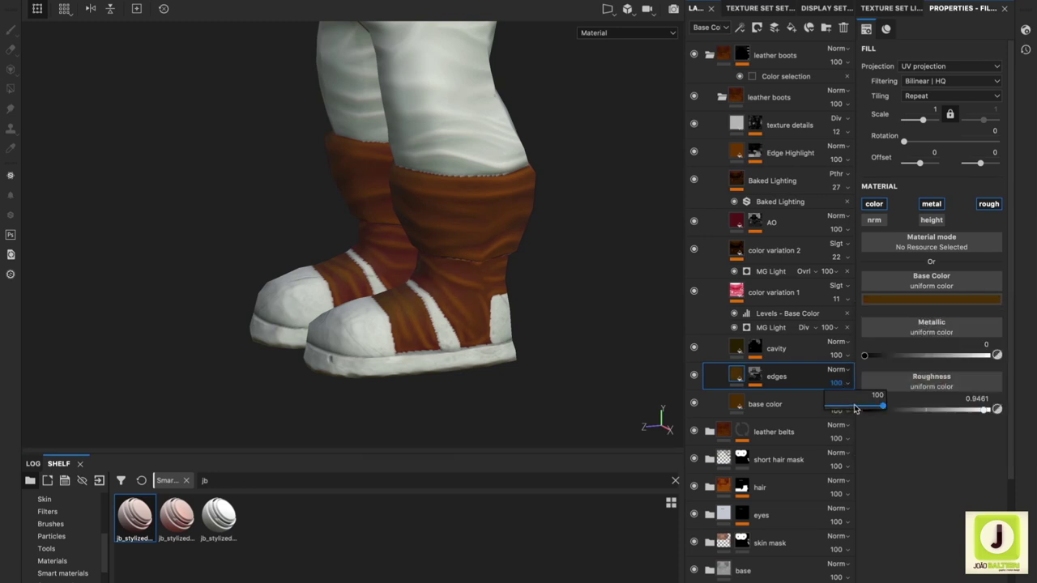
# - Darken the boots' Edge Highlight colour, comparing with the layer hidden
pyautogui.click(733, 153)
pyautogui.click(931, 299)
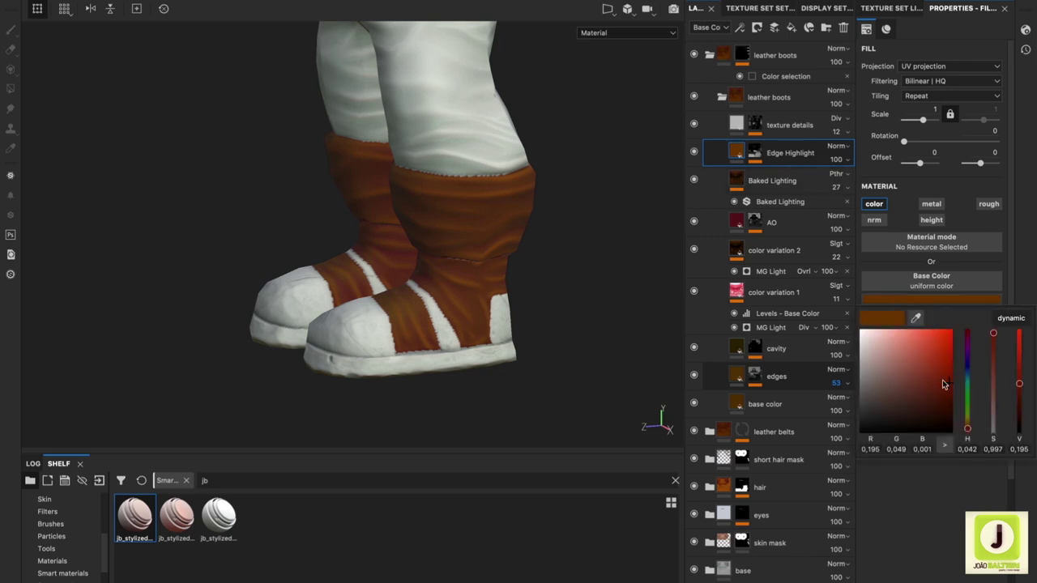
pyautogui.click(946, 396)
pyautogui.click(734, 180)
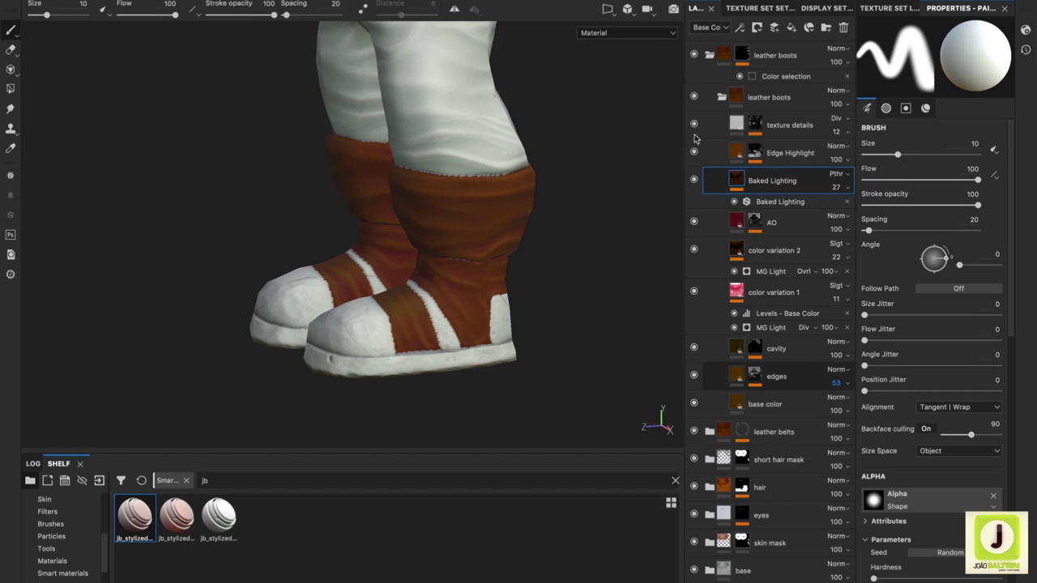
pyautogui.click(693, 152)
pyautogui.click(777, 154)
pyautogui.click(931, 298)
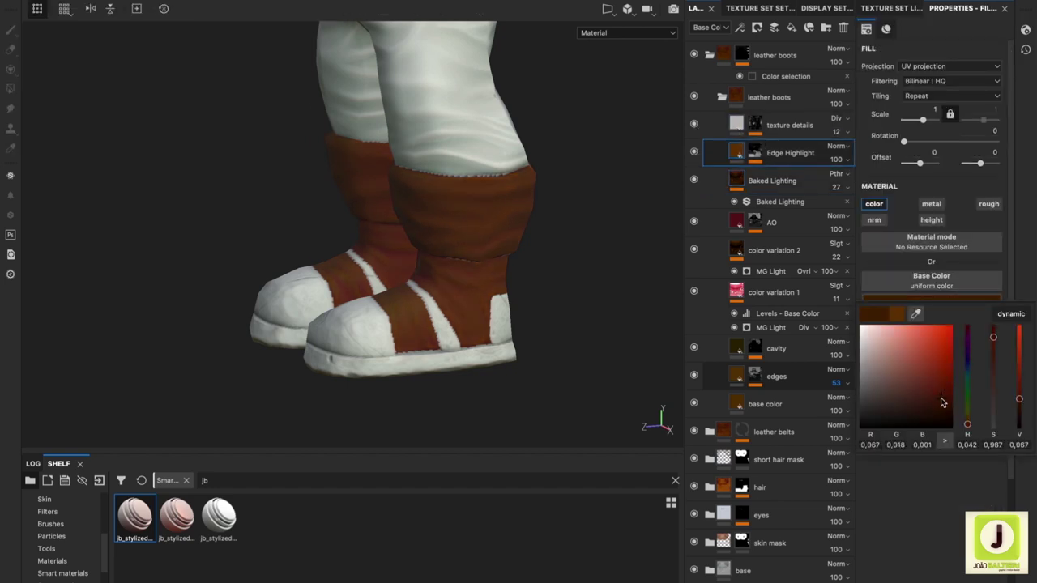
pyautogui.moveTo(942, 399); pyautogui.dragTo(939, 393)
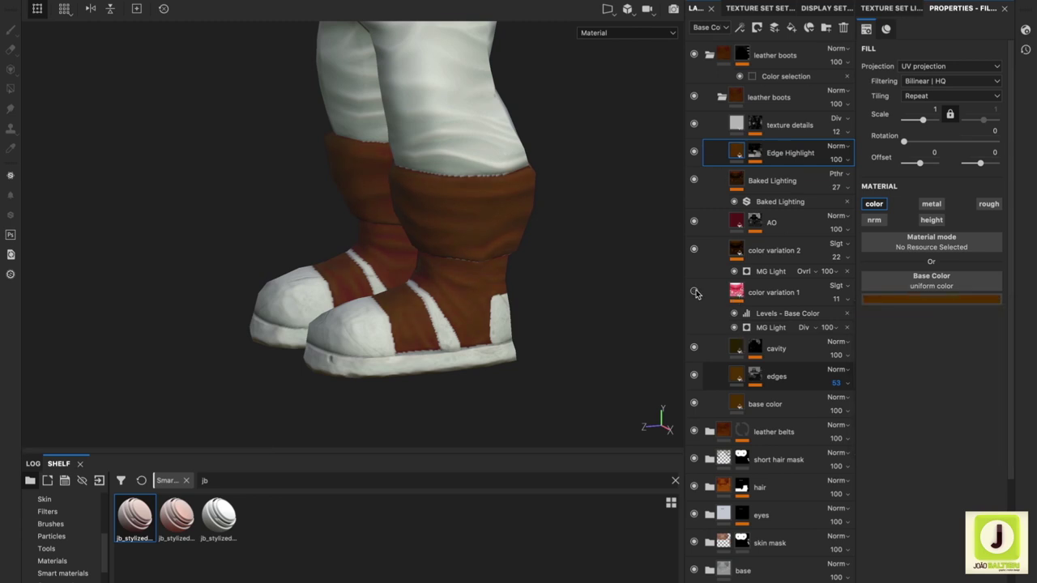
# - Adjust color variation 1's crimson colour and lower its opacity to 5
pyautogui.click(741, 313)
pyautogui.click(705, 293)
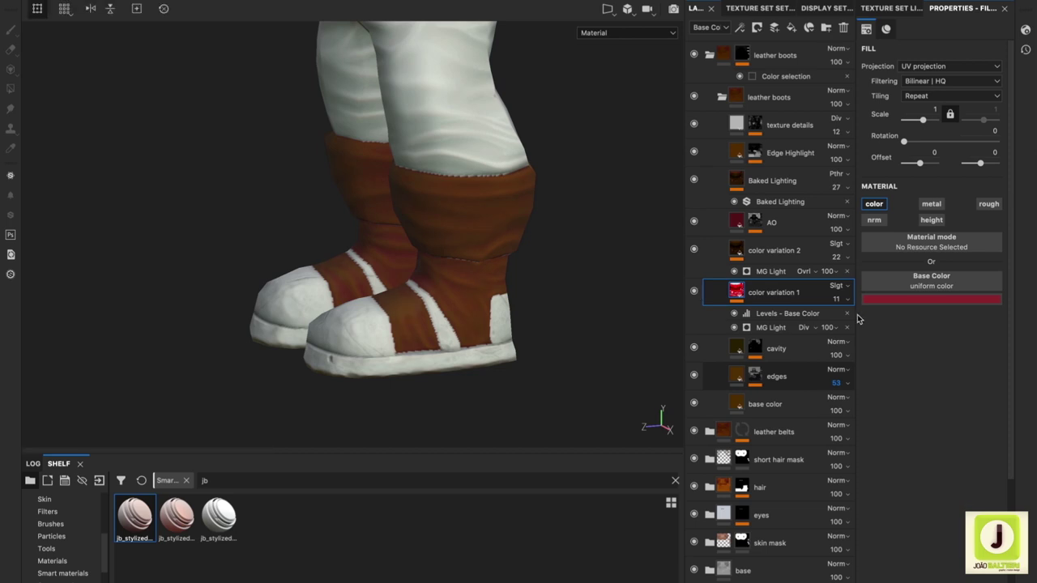
pyautogui.click(883, 299)
pyautogui.moveTo(966, 421)
pyautogui.mouseDown()
pyautogui.moveTo(967, 405)
pyautogui.moveTo(966, 421)
pyautogui.mouseUp()
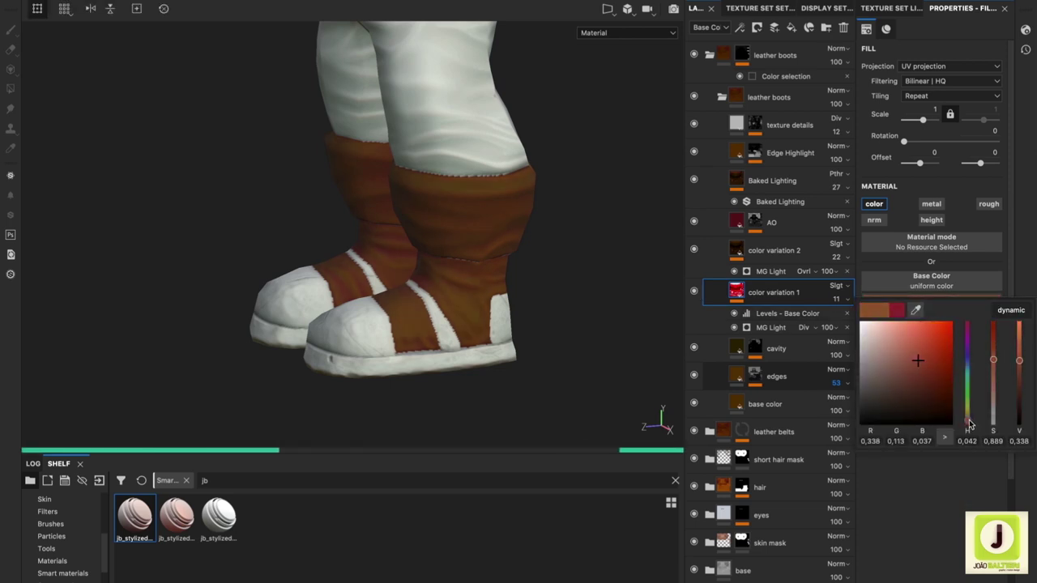
pyautogui.click(787, 313)
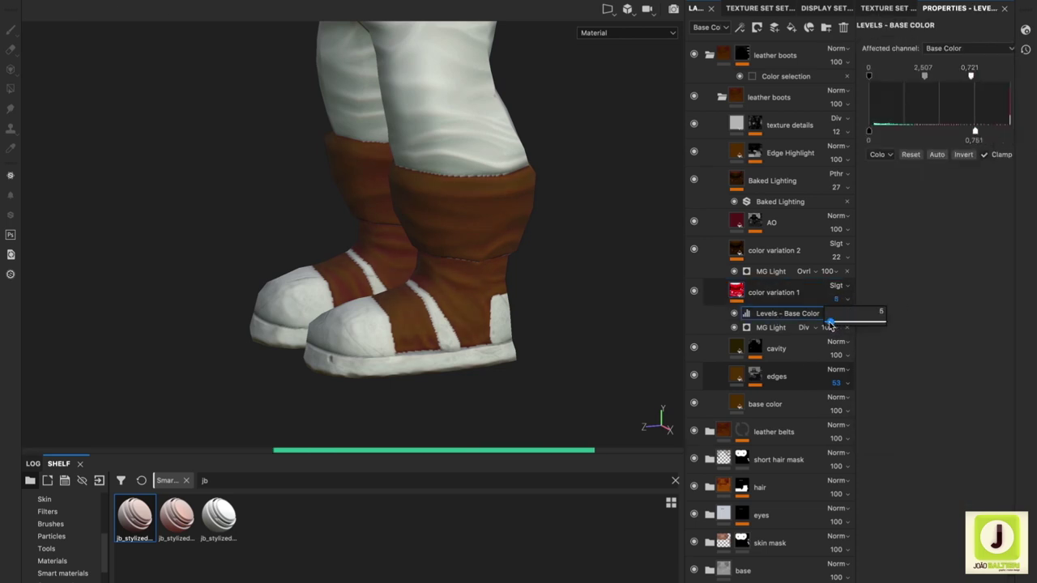
pyautogui.click(762, 293)
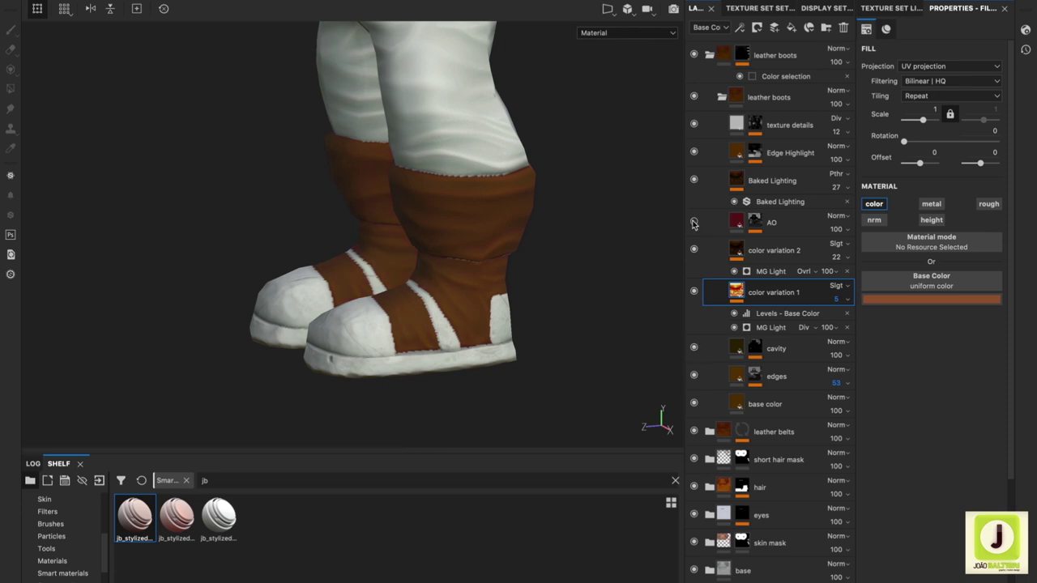
# - Darken the AO fill to near-black brown and collapse the leather boots folder
pyautogui.click(717, 224)
pyautogui.click(887, 299)
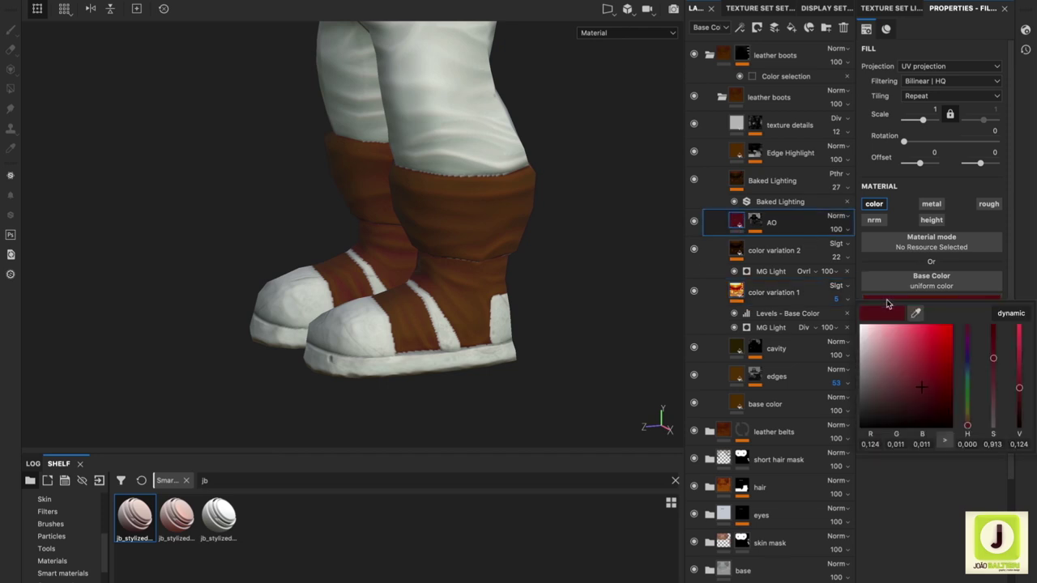
pyautogui.moveTo(970, 426); pyautogui.dragTo(958, 423)
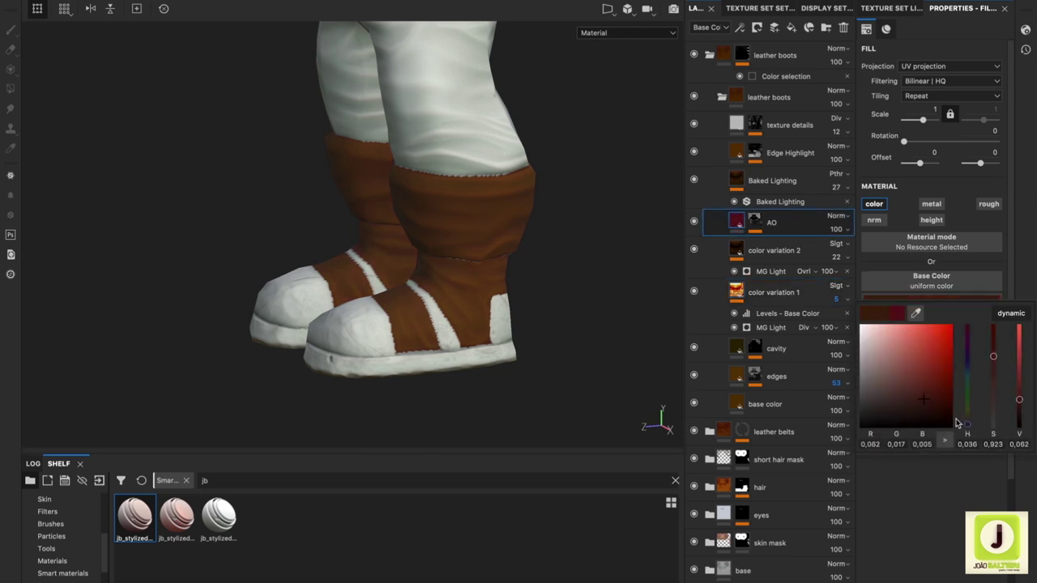
pyautogui.click(717, 181)
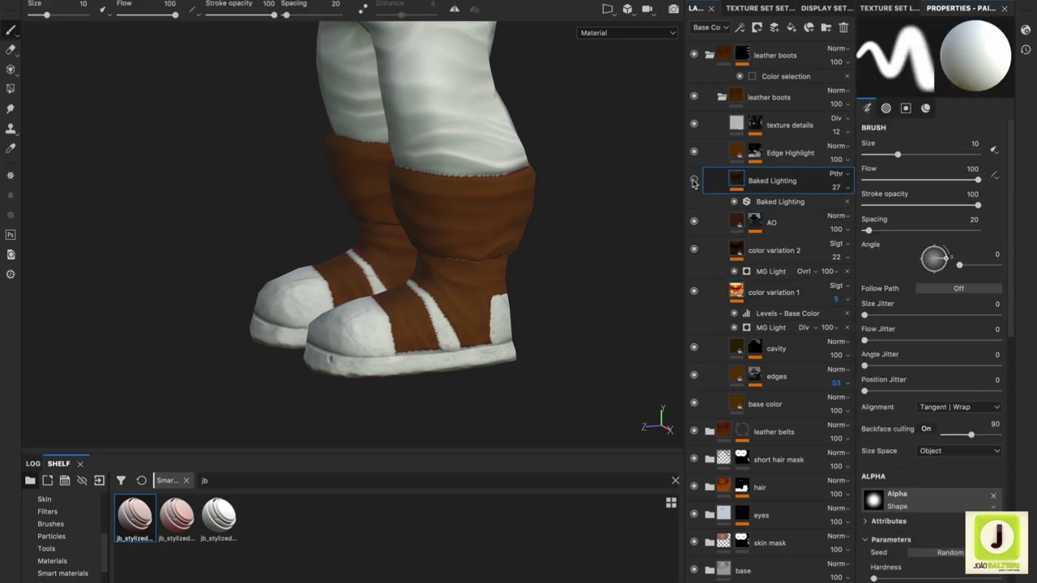
pyautogui.click(695, 154)
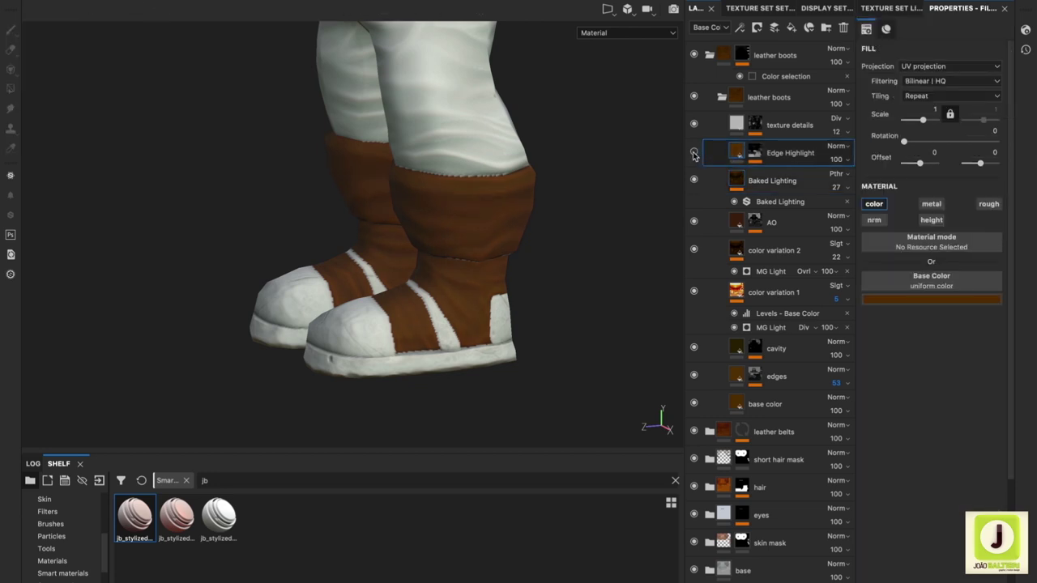
pyautogui.click(722, 97)
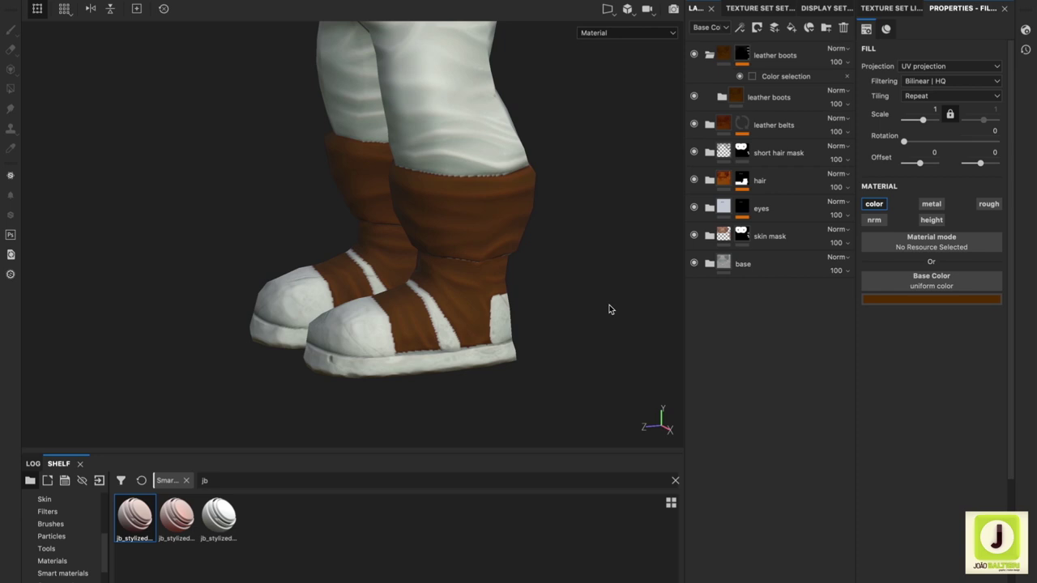
# - Apply the jb_stylized metal smart material on top, masked to the boots' red ID colour
pyautogui.keyDown('alt'); pyautogui.moveTo(610, 310); pyautogui.dragTo(475, 324); pyautogui.keyUp('alt')
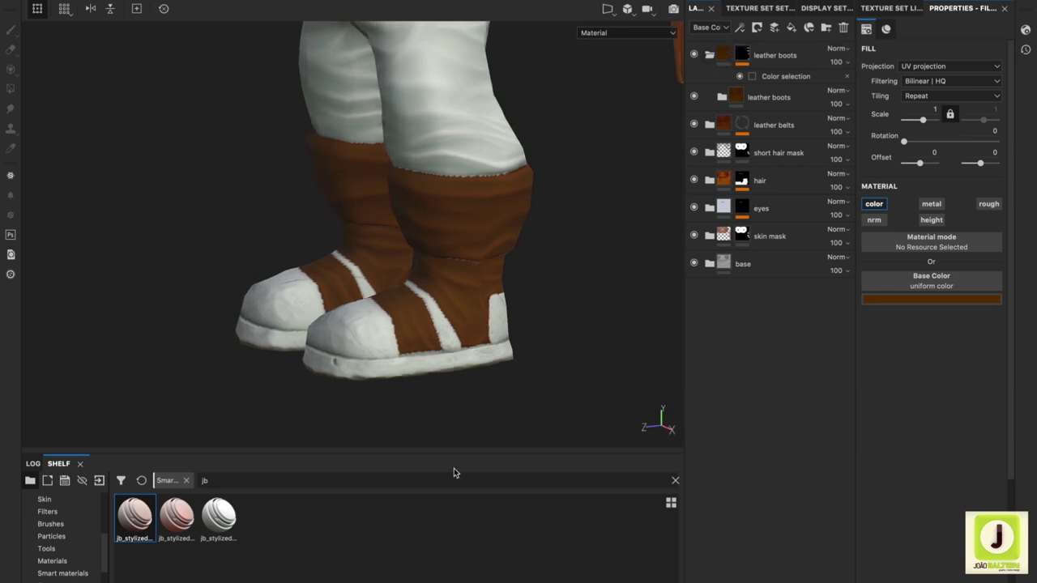
pyautogui.moveTo(177, 516); pyautogui.dragTo(723, 47)
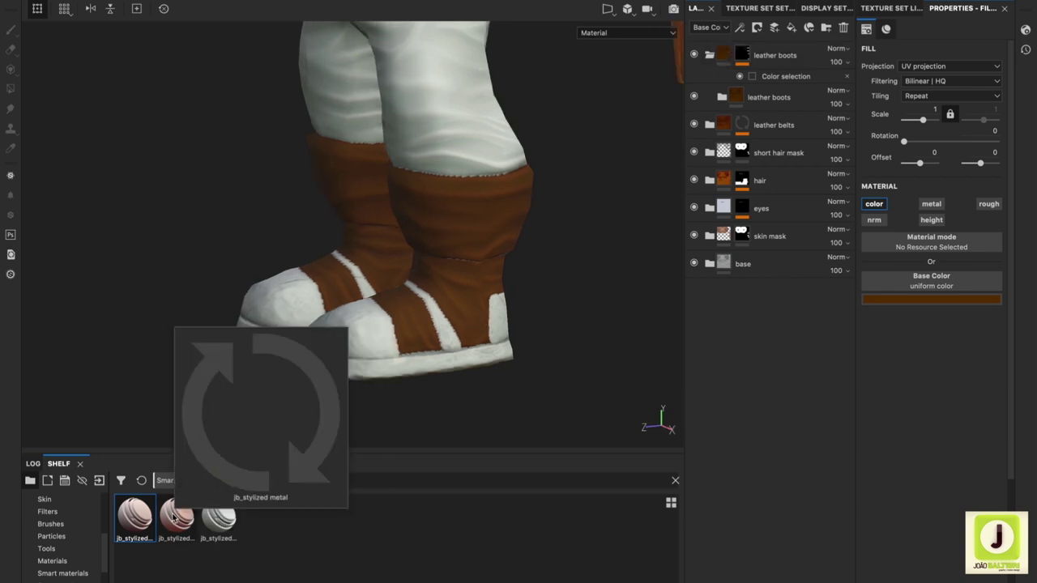
pyautogui.rightClick(741, 55)
pyautogui.click(777, 99)
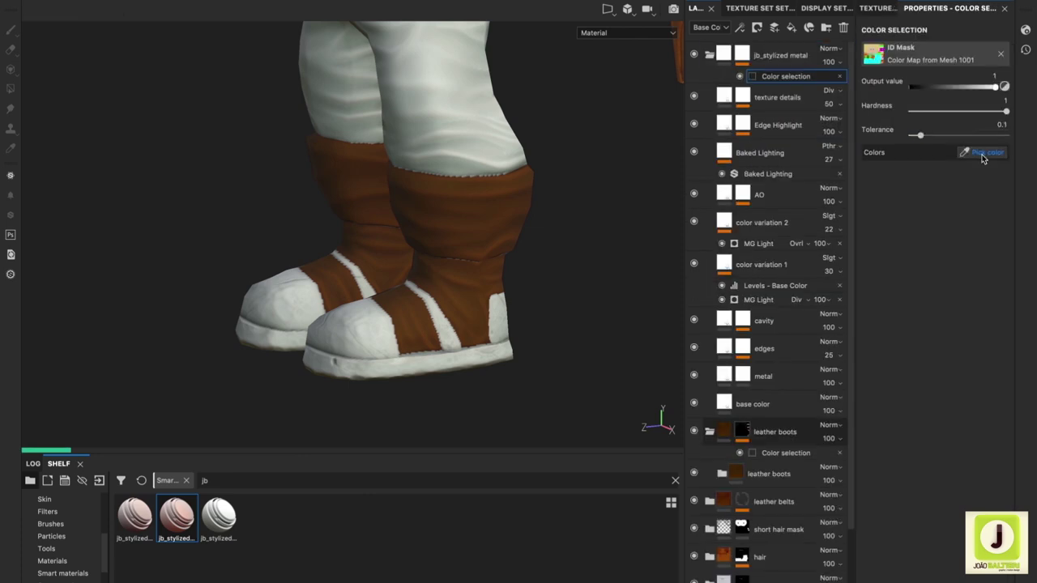
pyautogui.click(983, 152)
pyautogui.click(450, 364)
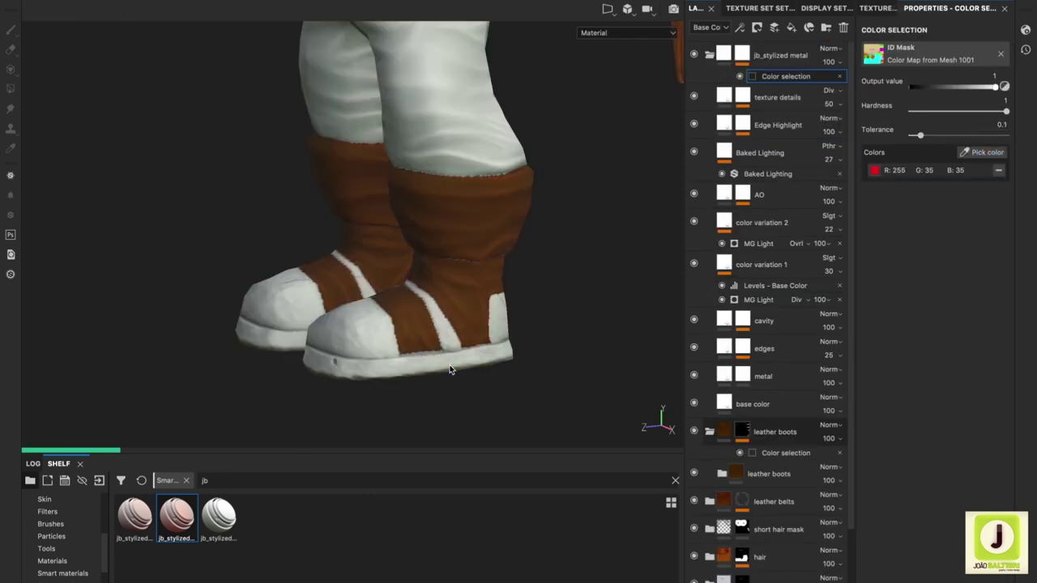
# - Group the metal layer into a folder named 'metal boots' and rename the inner folder
pyautogui.click(724, 55)
pyautogui.hotkey('ctrl', 'g')
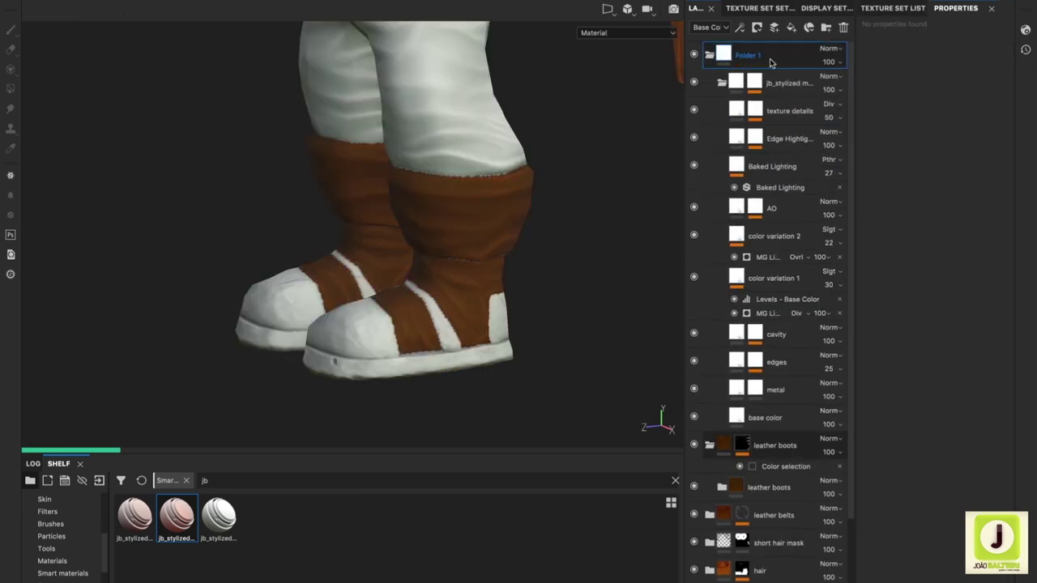
pyautogui.doubleClick(769, 55)
pyautogui.write('metal boots')
pyautogui.press('Return')
pyautogui.doubleClick(789, 83)
pyautogui.write('m')
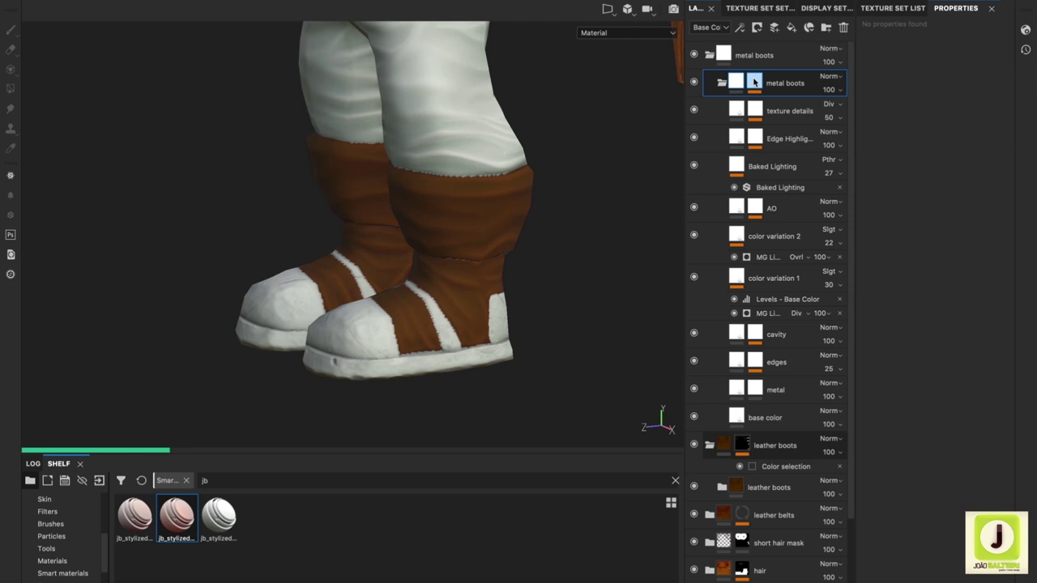
# - Move the mask to the metal boots folder: remove the inner mask, add a red ID colour-selection mask
pyautogui.rightClick(754, 82)
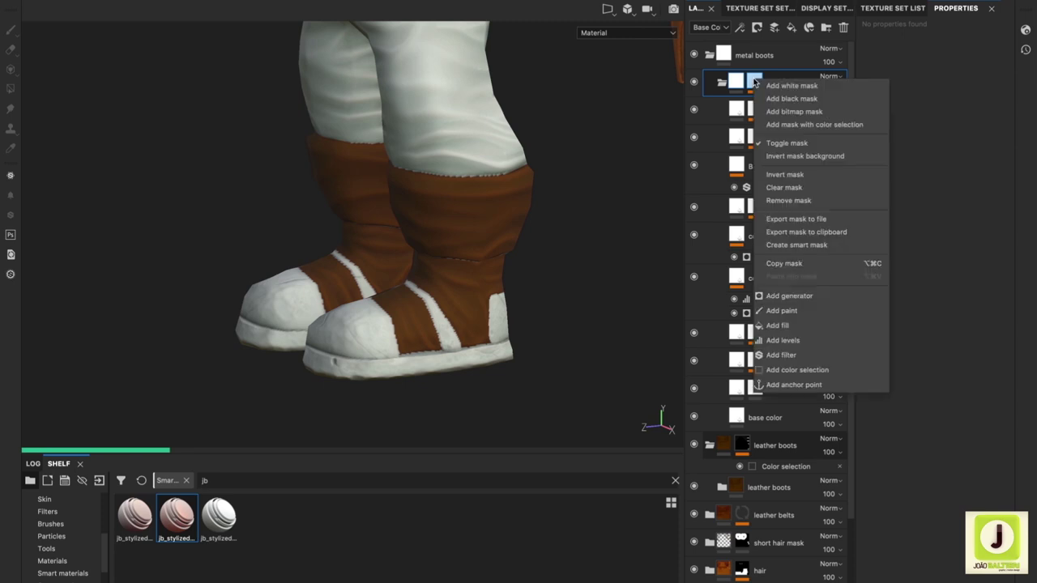
pyautogui.click(785, 265)
pyautogui.rightClick(755, 84)
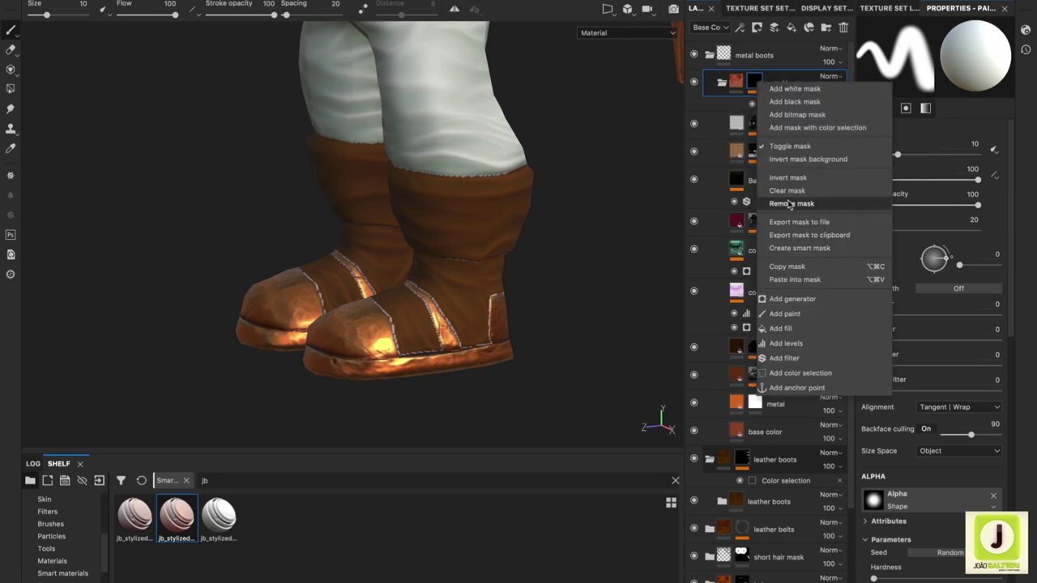
pyautogui.click(790, 203)
pyautogui.rightClick(760, 54)
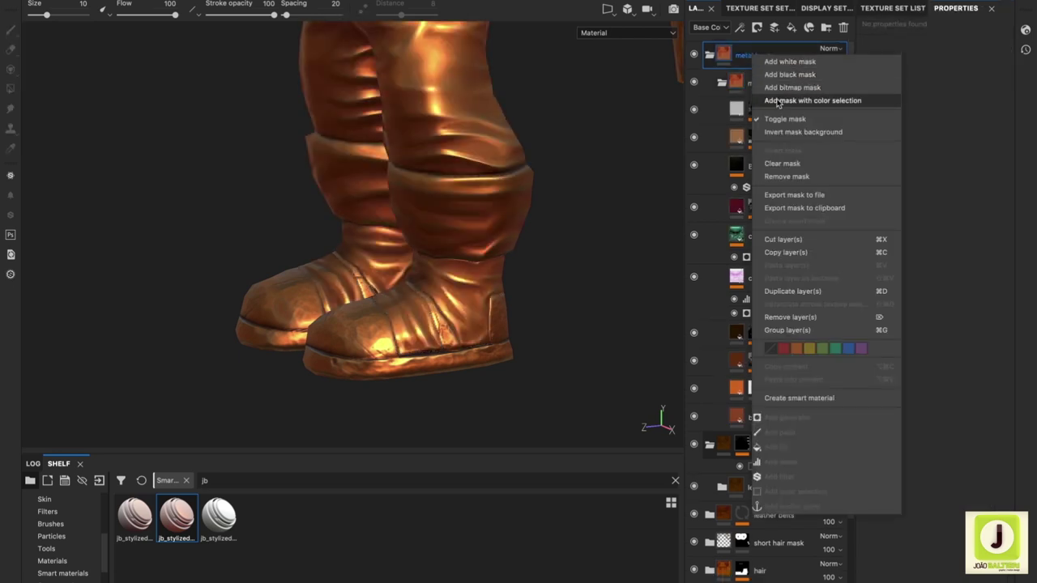
pyautogui.click(778, 101)
pyautogui.click(983, 152)
pyautogui.click(476, 357)
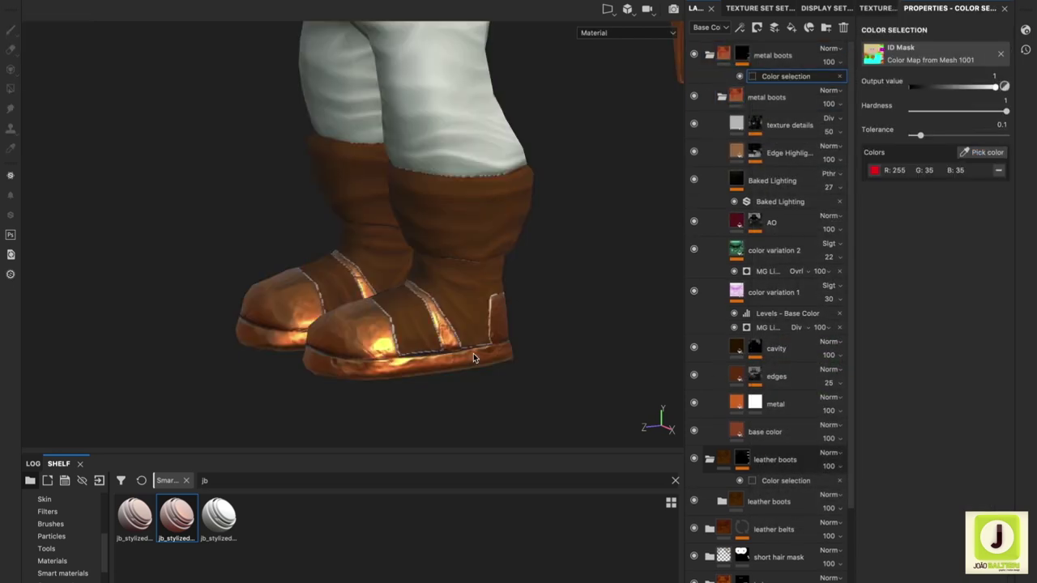
# - Set the metal's base color to greyish-brown and the Edge Highlight to grey-beige
pyautogui.click(737, 431)
pyautogui.click(925, 299)
pyautogui.click(871, 371)
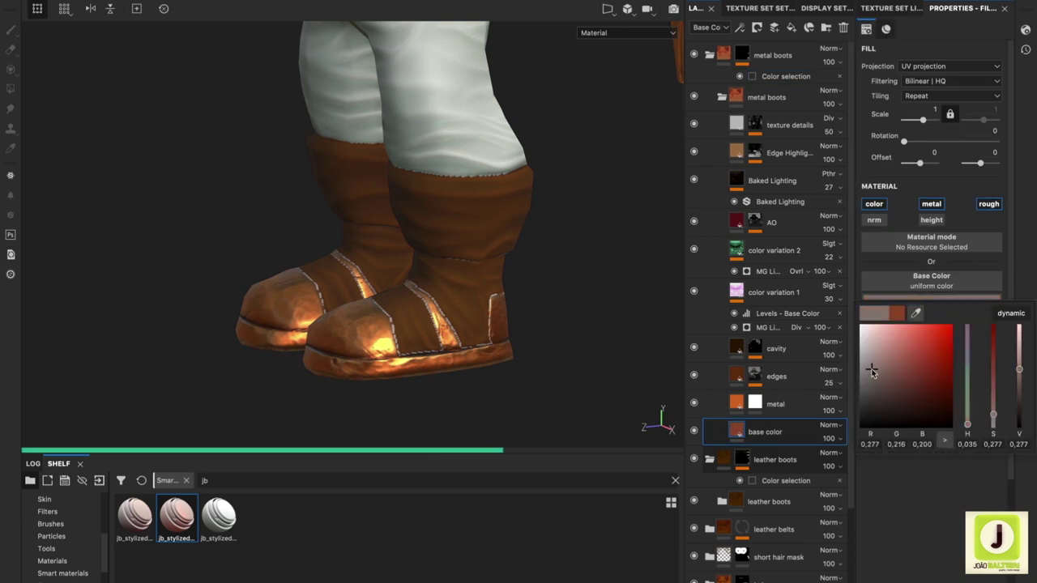
pyautogui.click(769, 403)
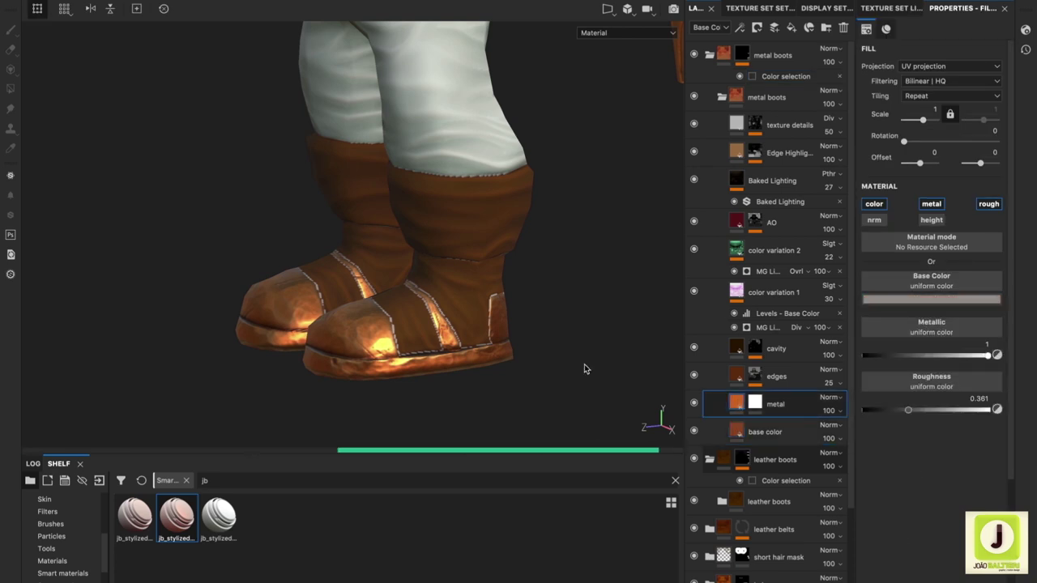
pyautogui.click(777, 153)
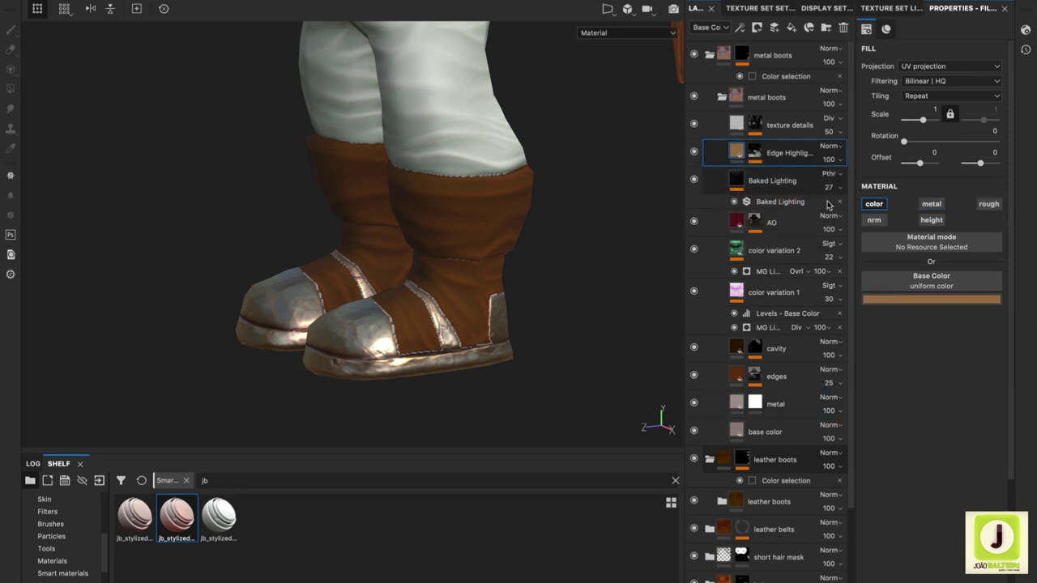
pyautogui.click(931, 299)
pyautogui.click(871, 369)
# - Change the metal layer's base colour to a silvery grey
pyautogui.click(765, 432)
pyautogui.click(894, 299)
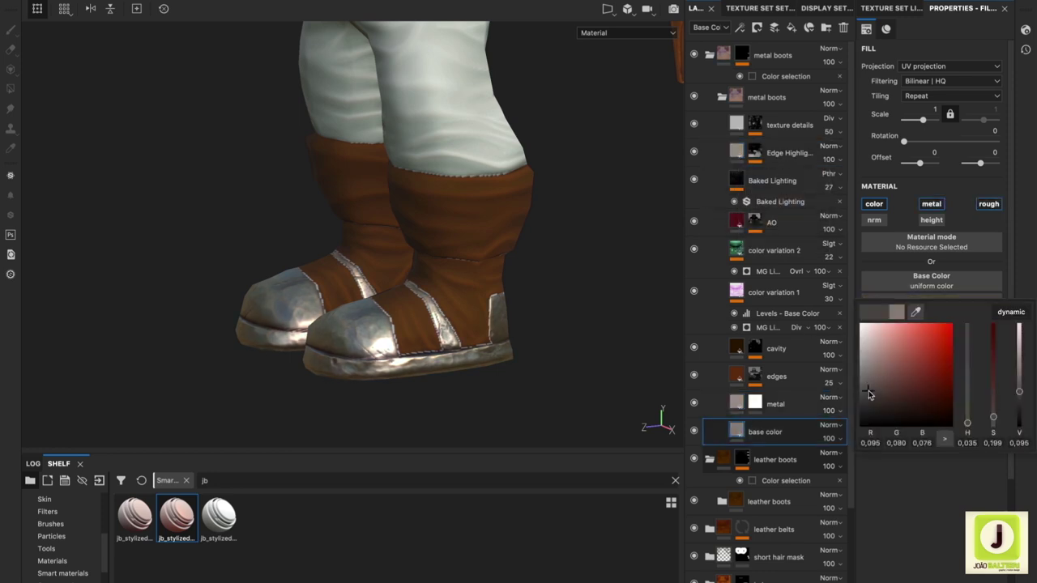
pyautogui.click(869, 391)
pyautogui.click(775, 403)
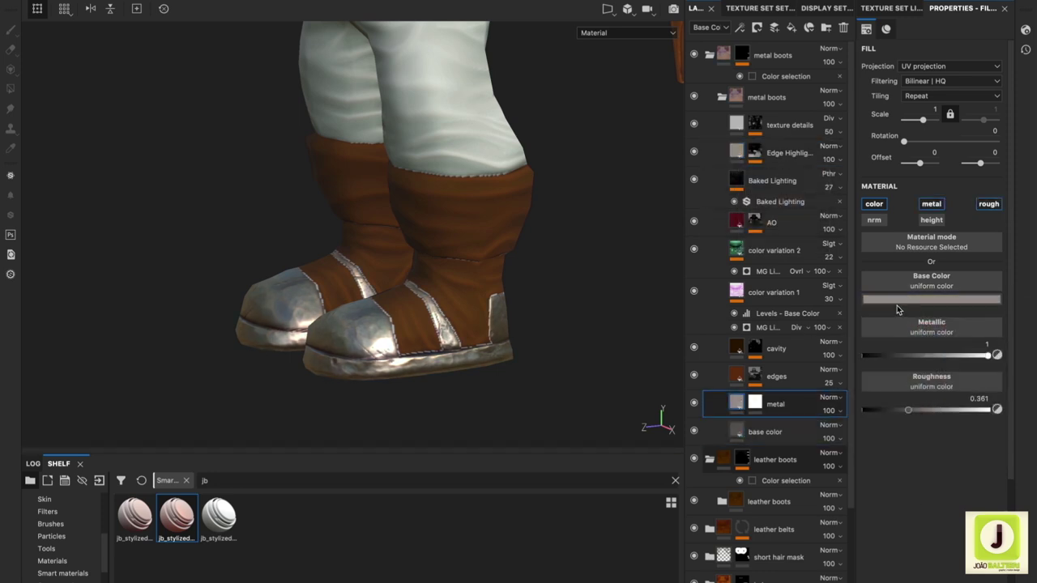
pyautogui.click(896, 300)
pyautogui.click(967, 364)
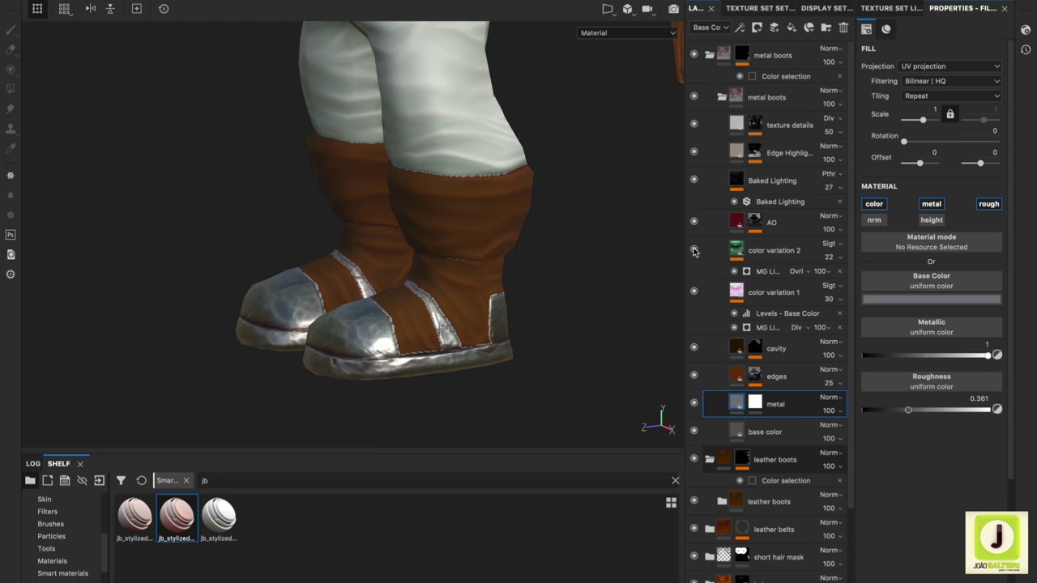
# - Set color variation 2 opacity to 10, tint AO dark blue, and raise Baked Lighting to 39
pyautogui.moveTo(828, 257); pyautogui.dragTo(820, 275)
pyautogui.click(735, 220)
pyautogui.click(931, 299)
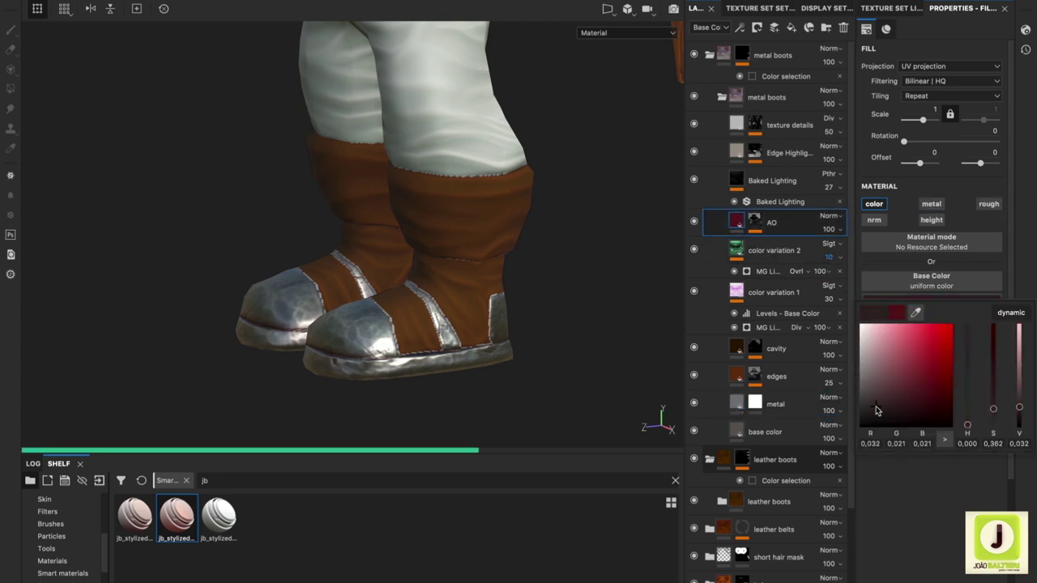
pyautogui.click(937, 463)
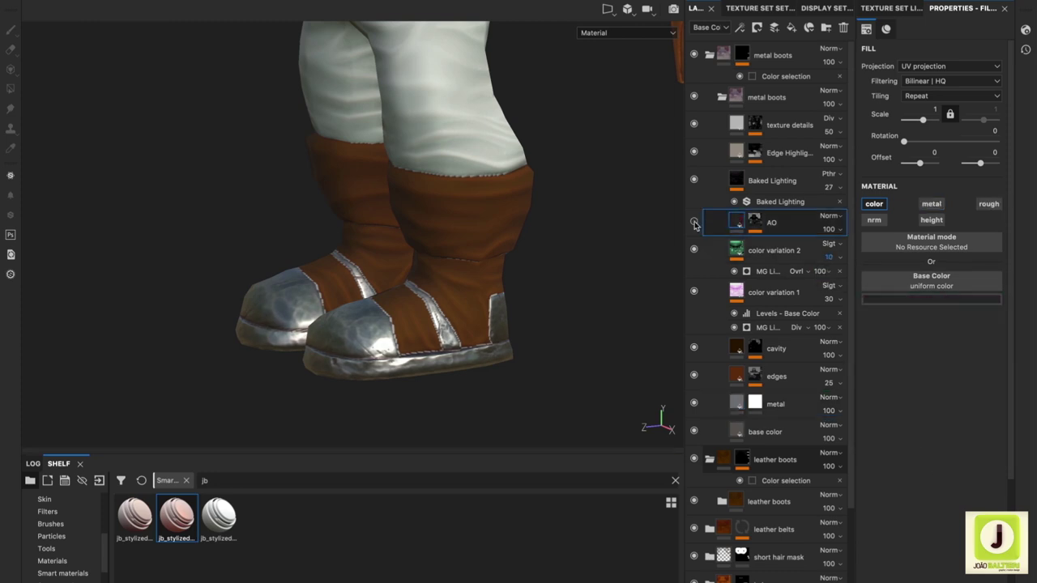
pyautogui.click(694, 180)
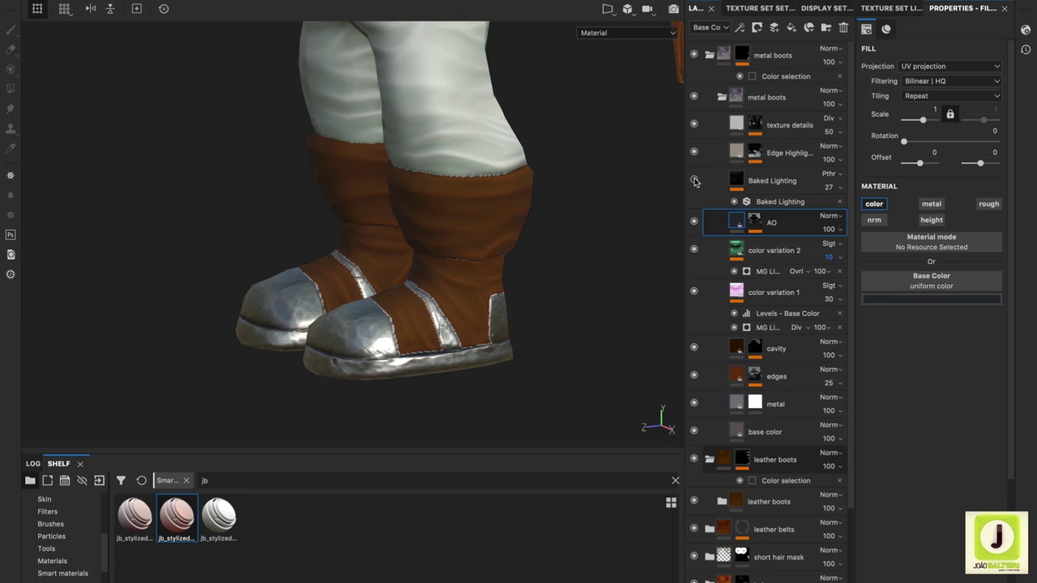
pyautogui.click(694, 180)
pyautogui.moveTo(828, 187)
pyautogui.mouseDown()
pyautogui.moveTo(847, 213)
pyautogui.moveTo(670, 210)
pyautogui.mouseUp()
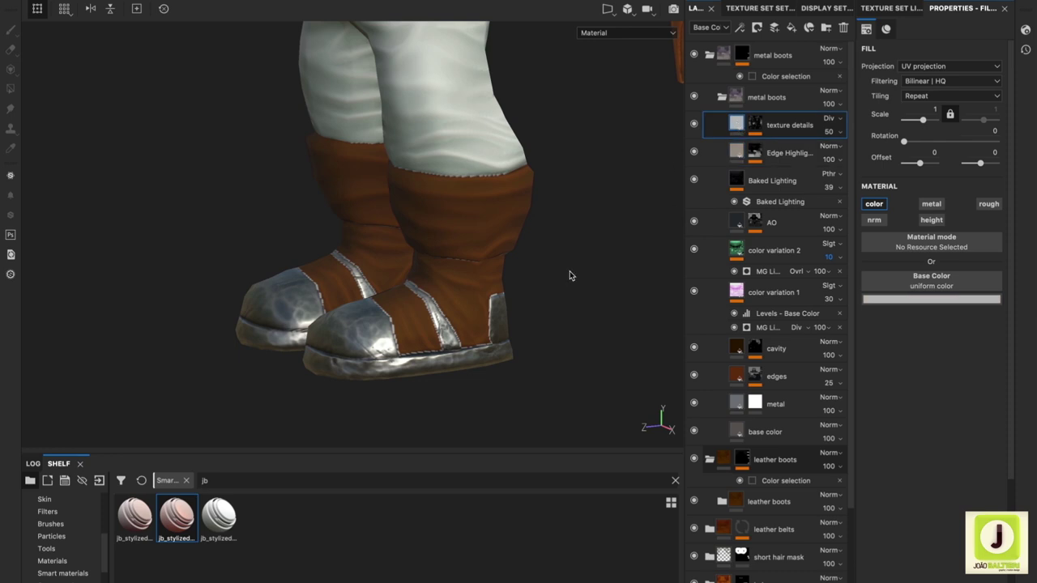
# - Raise the texture resolution to 4096 and add a new fill layer above leather boots
pyautogui.click(749, 10)
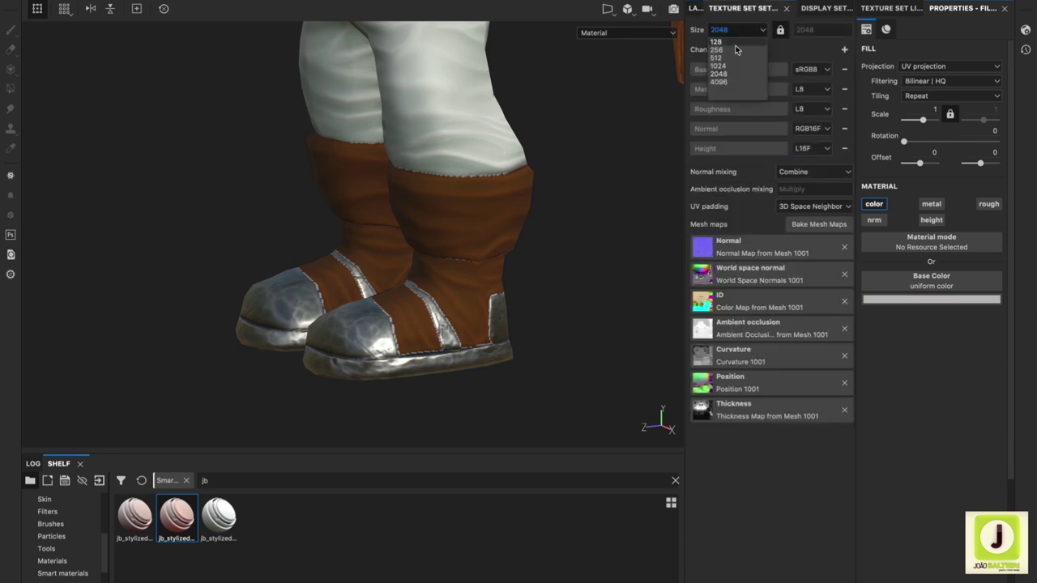
pyautogui.press('Down')
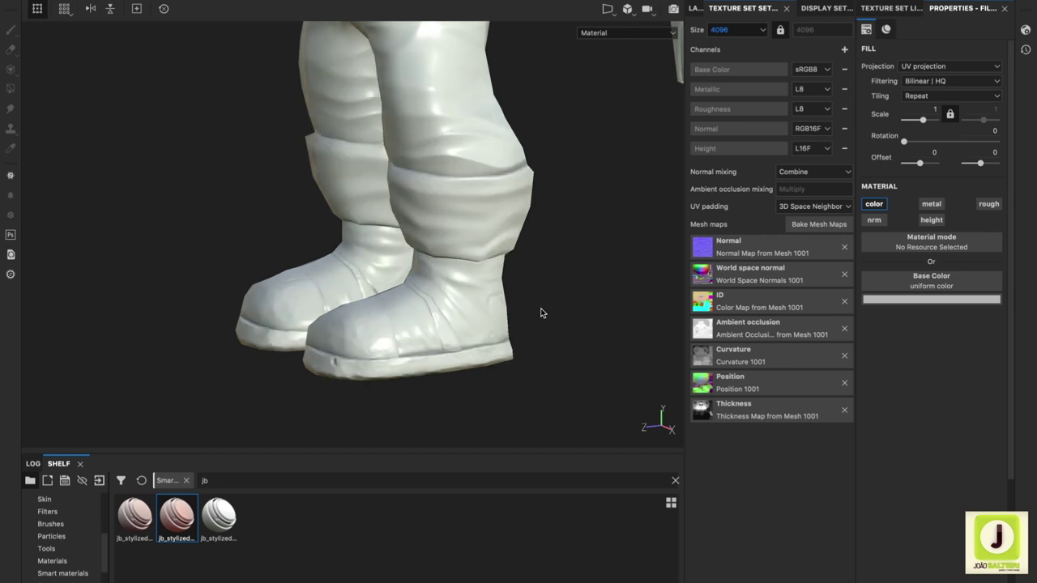
pyautogui.click(695, 9)
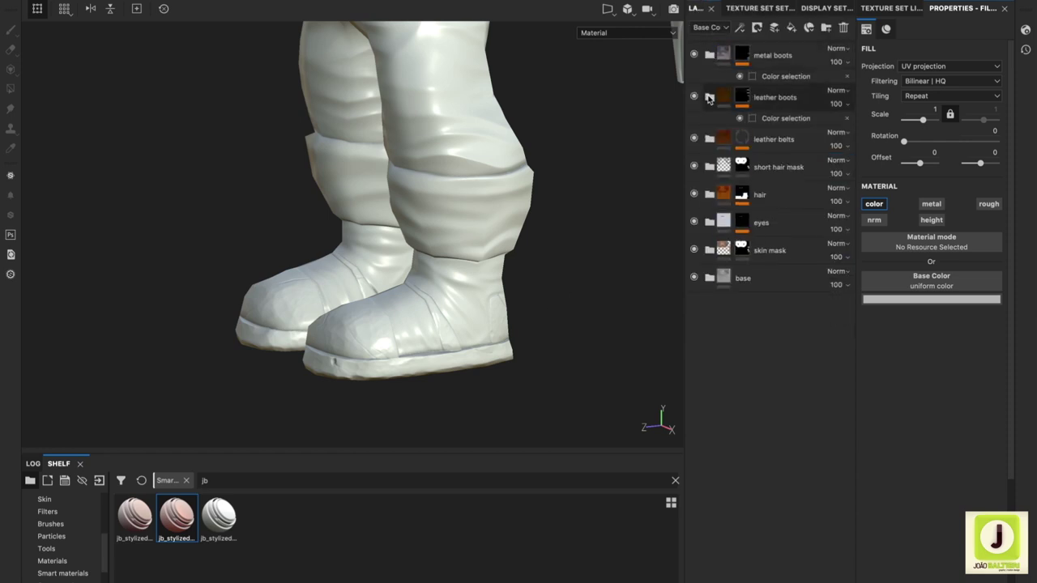
pyautogui.click(724, 83)
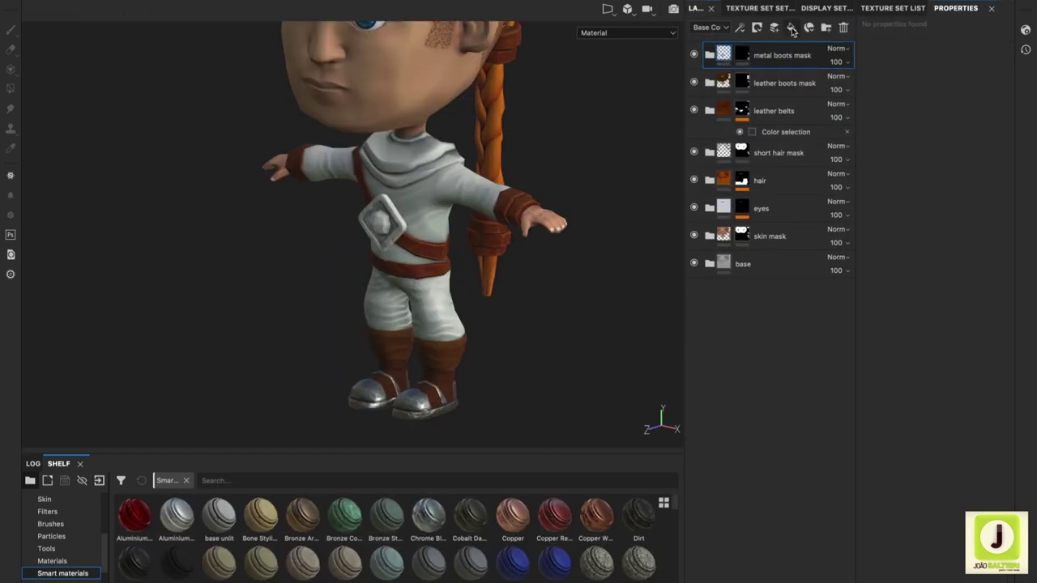
pyautogui.click(791, 28)
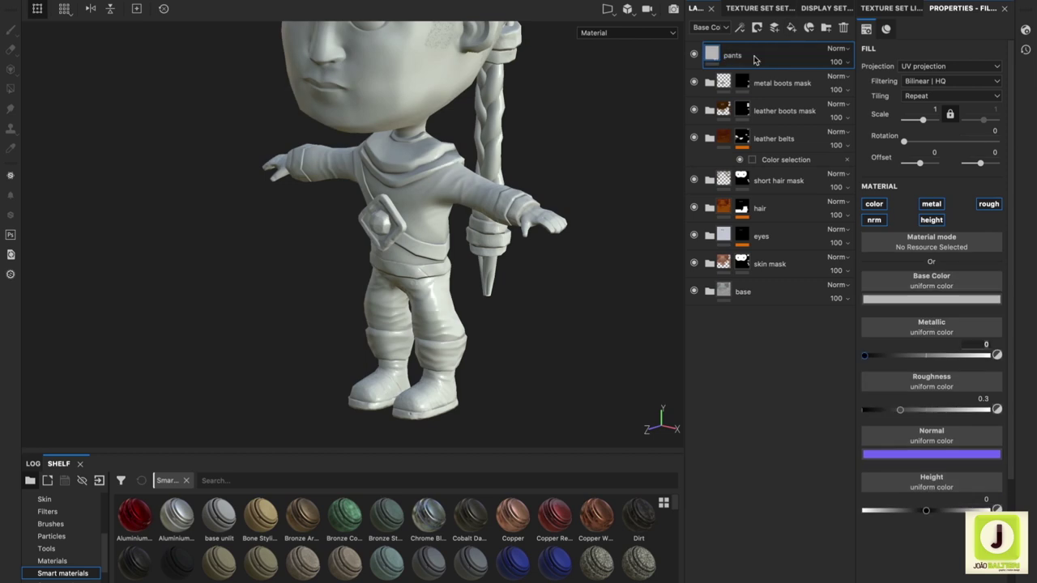
# - Group the pants layer into a folder masked to the magenta ID colour
pyautogui.hotkey('ctrl', 'g')
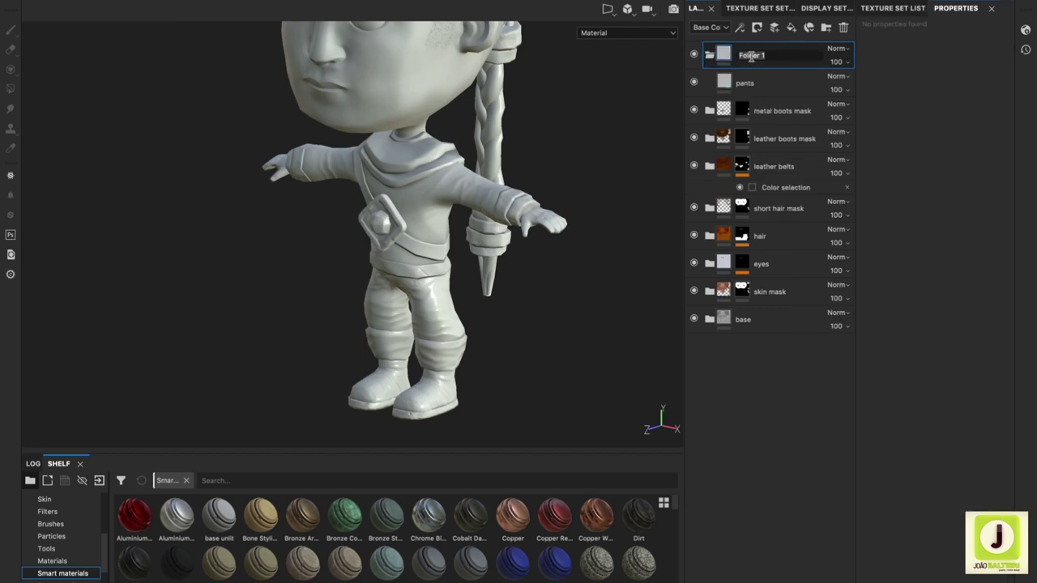
pyautogui.rightClick(751, 62)
pyautogui.click(790, 102)
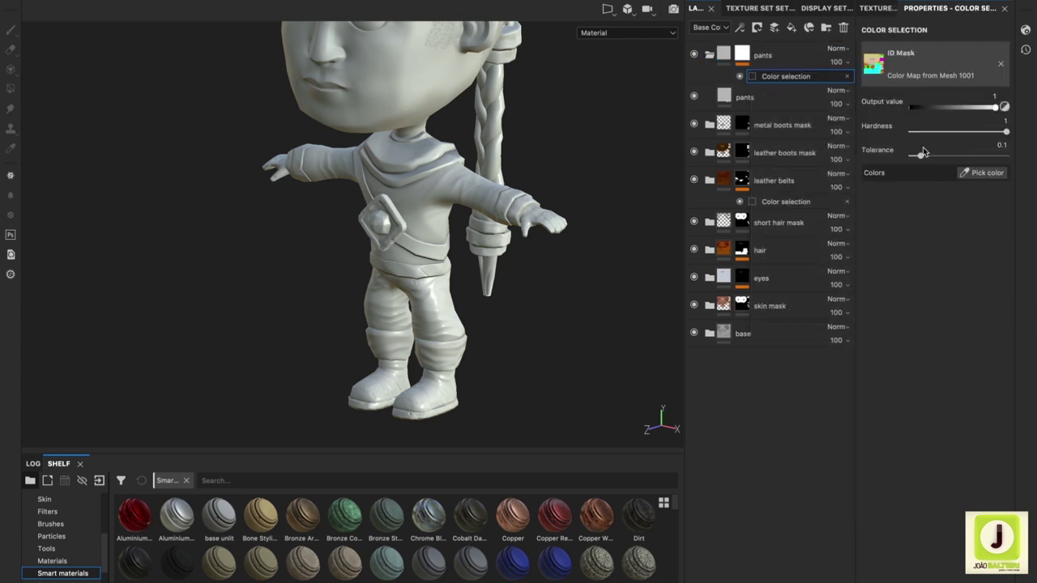
pyautogui.click(987, 152)
pyautogui.click(438, 313)
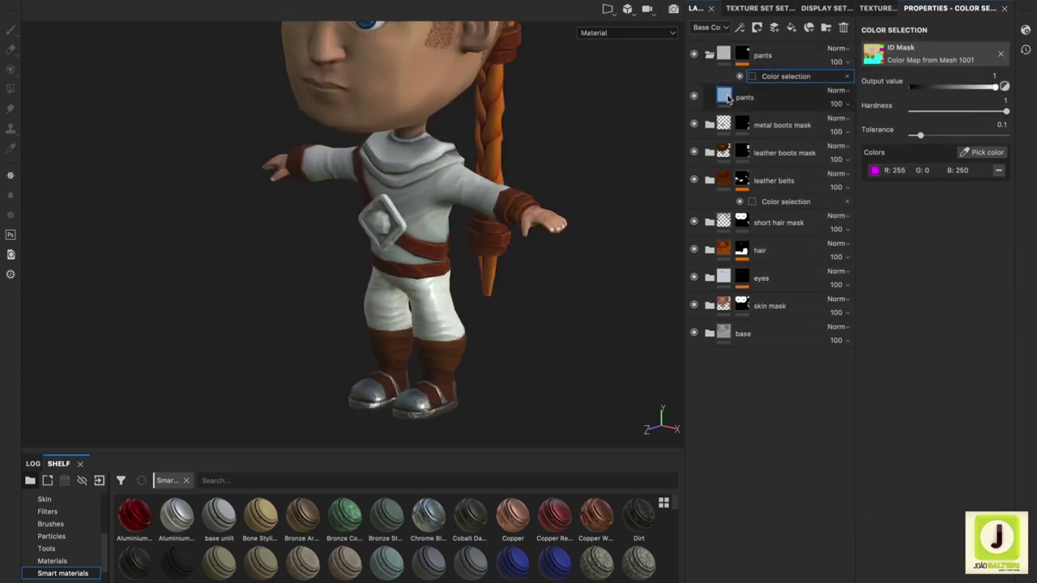
# - Search the shelf for 'jb' and drop the jb_stylized material into the pants folder
pyautogui.click(274, 480)
pyautogui.write('jb')
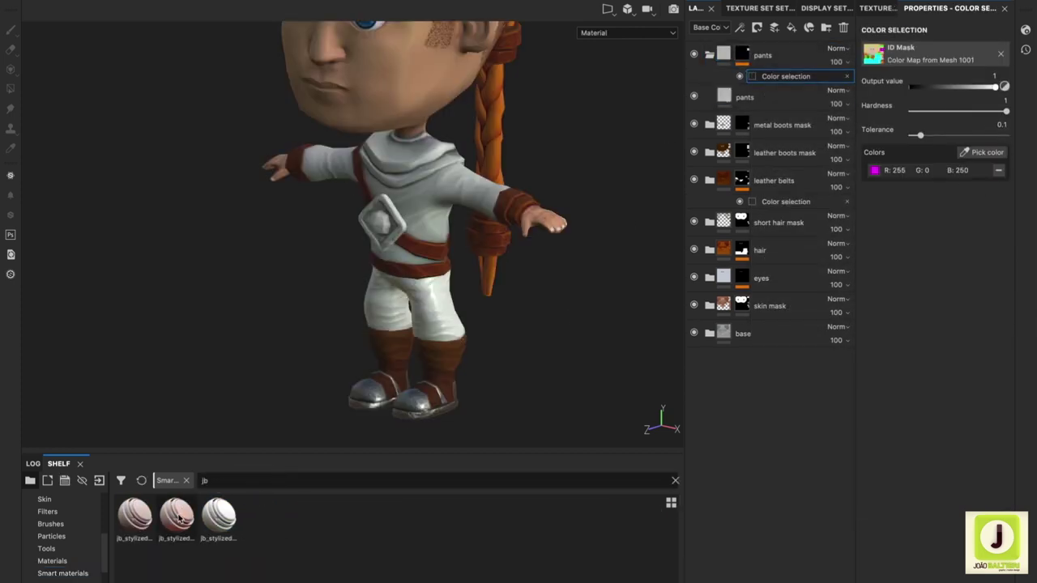
pyautogui.moveTo(218, 516)
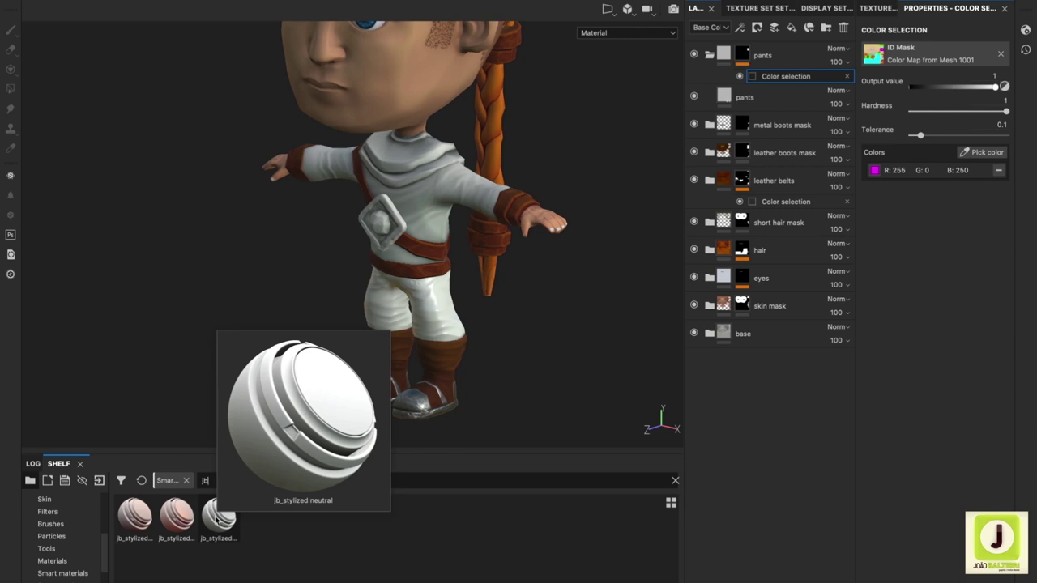
pyautogui.moveTo(135, 516); pyautogui.dragTo(764, 110)
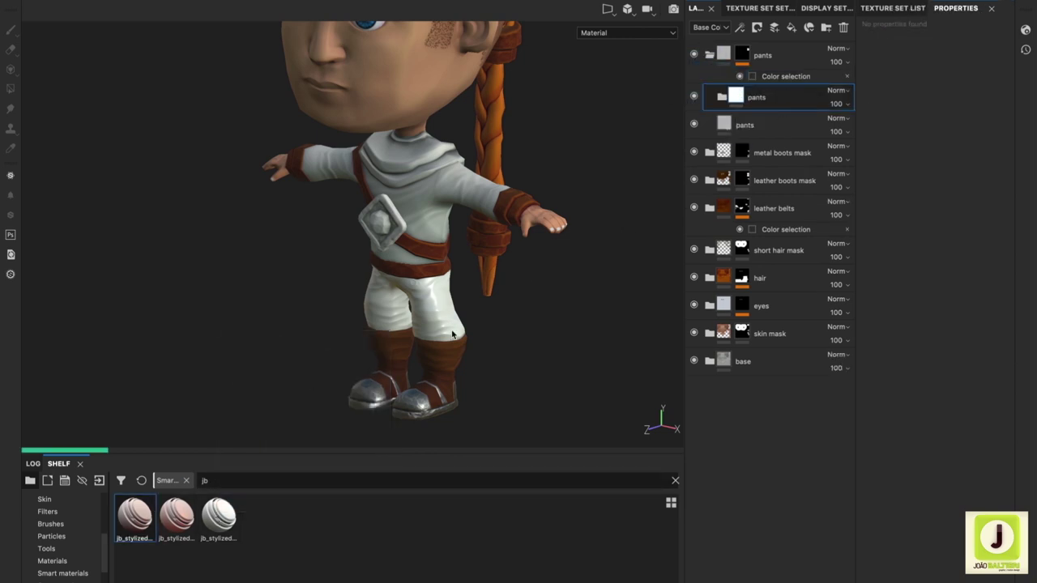
# - Hide the original grey pants fill and slightly lower the pants mask tolerance
pyautogui.scroll(3, 452, 334)
pyautogui.click(693, 124)
pyautogui.scroll(3, 546, 266)
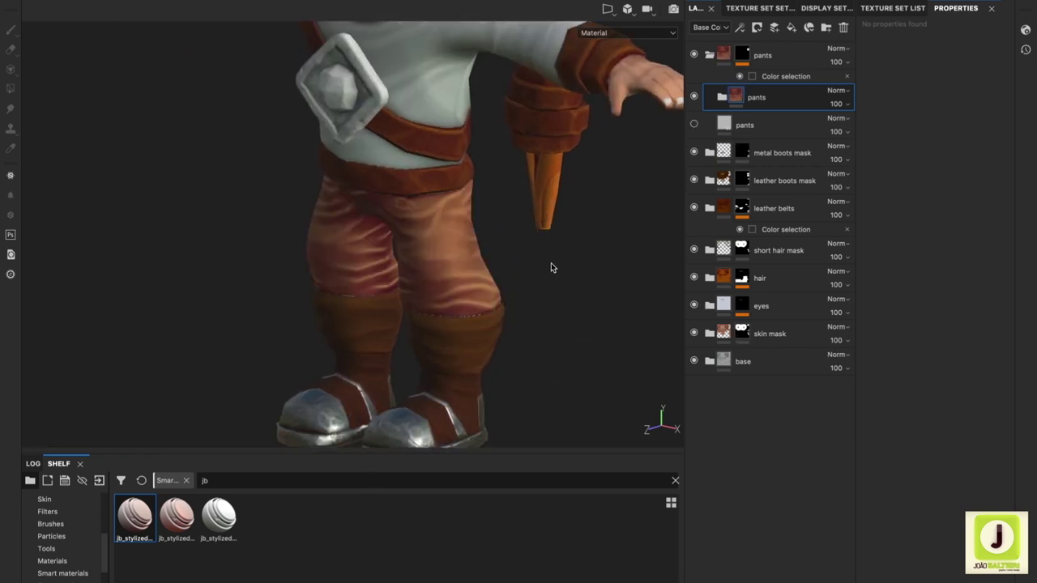
pyautogui.click(778, 76)
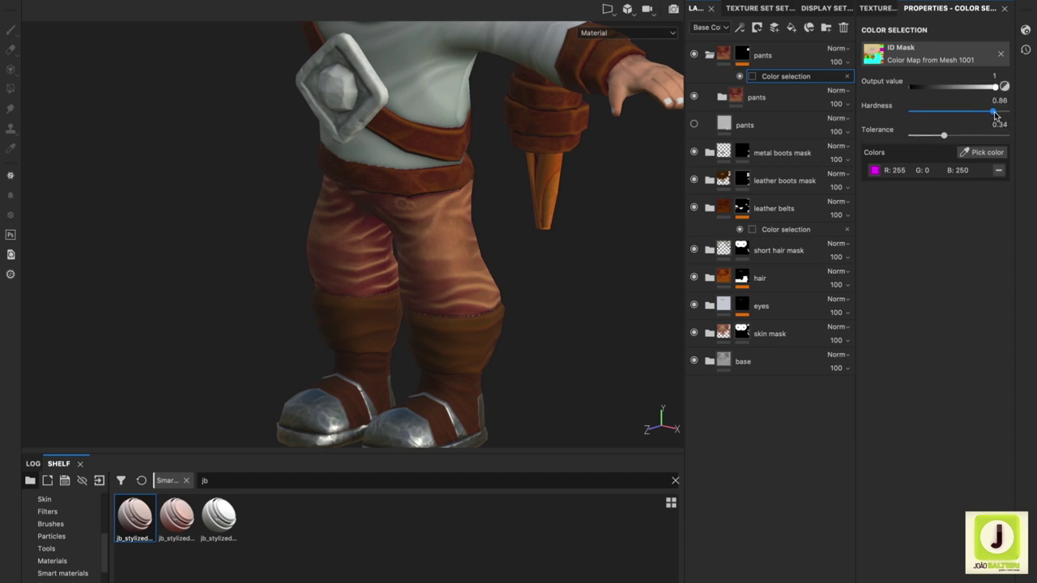
pyautogui.moveTo(964, 139); pyautogui.dragTo(958, 140)
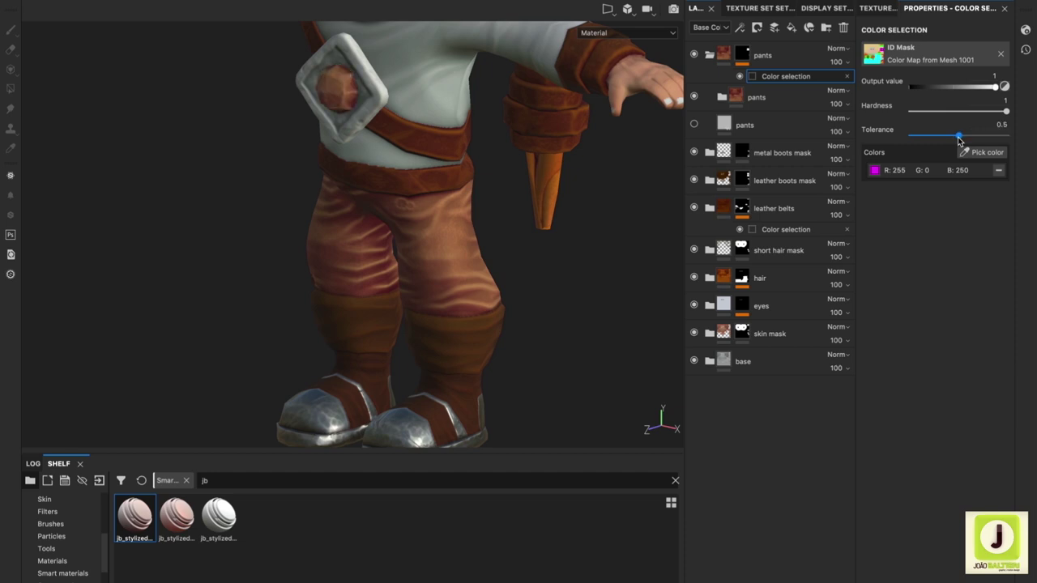
pyautogui.keyDown('alt'); pyautogui.moveTo(481, 280); pyautogui.dragTo(128, 136, button='right'); pyautogui.keyUp('alt')
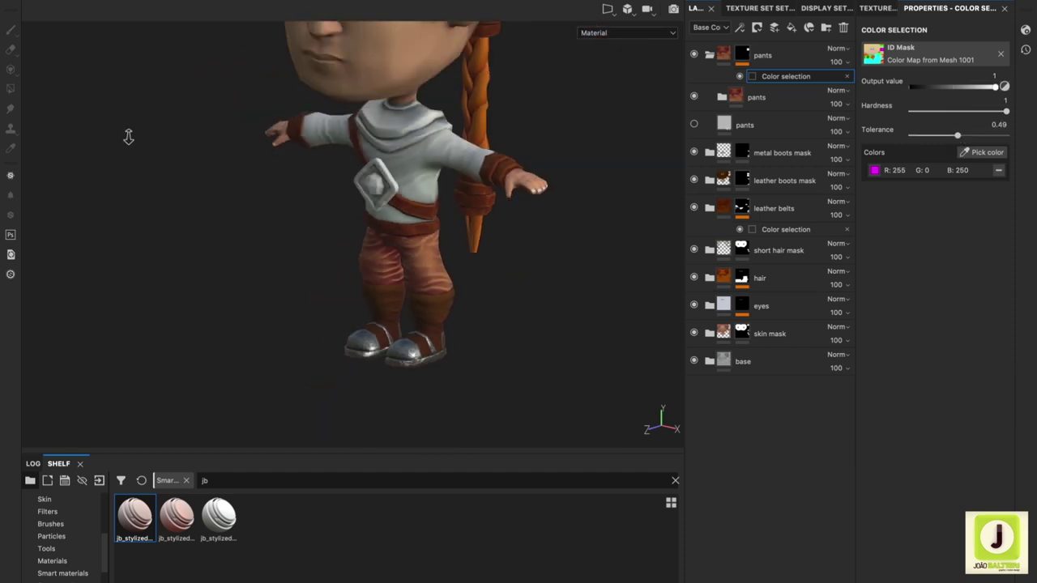
pyautogui.click(693, 55)
pyautogui.click(693, 54)
# - Expand the pants material and make its base colour blue
pyautogui.click(723, 95)
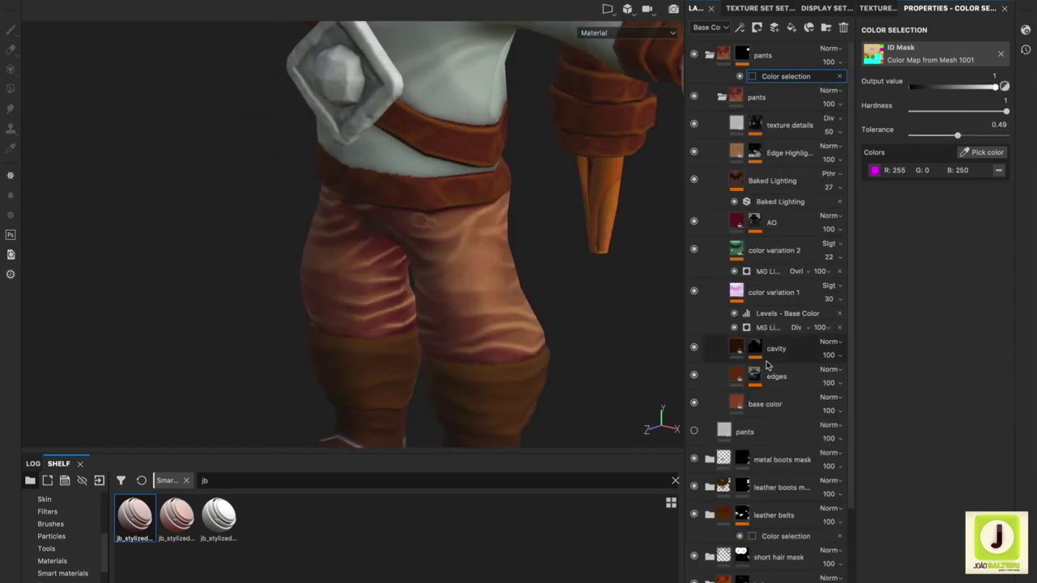
pyautogui.click(693, 152)
pyautogui.click(693, 180)
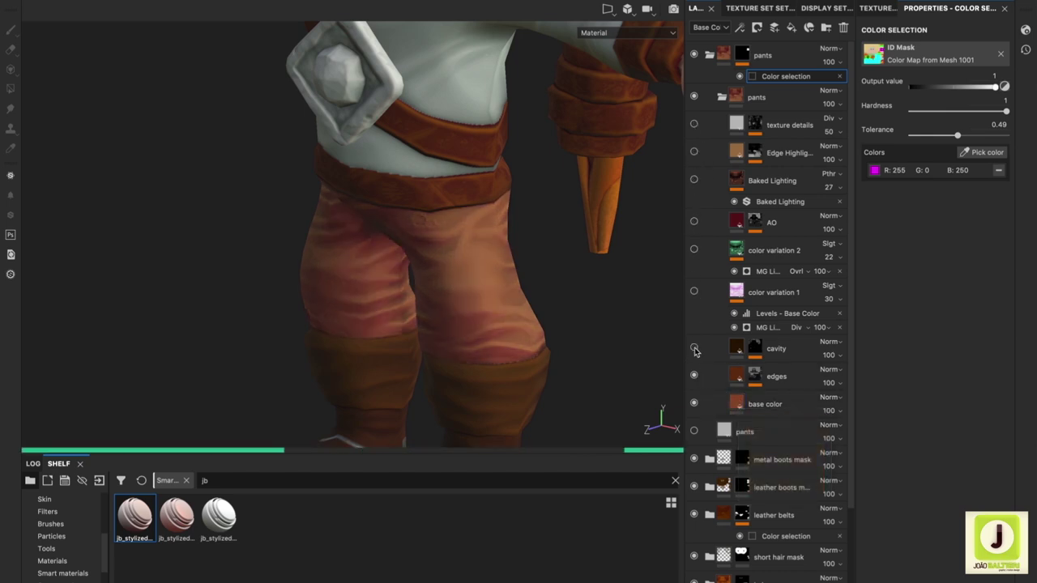
pyautogui.click(694, 180)
pyautogui.click(693, 151)
pyautogui.click(694, 124)
pyautogui.click(764, 403)
pyautogui.click(931, 298)
pyautogui.moveTo(921, 370); pyautogui.dragTo(908, 410)
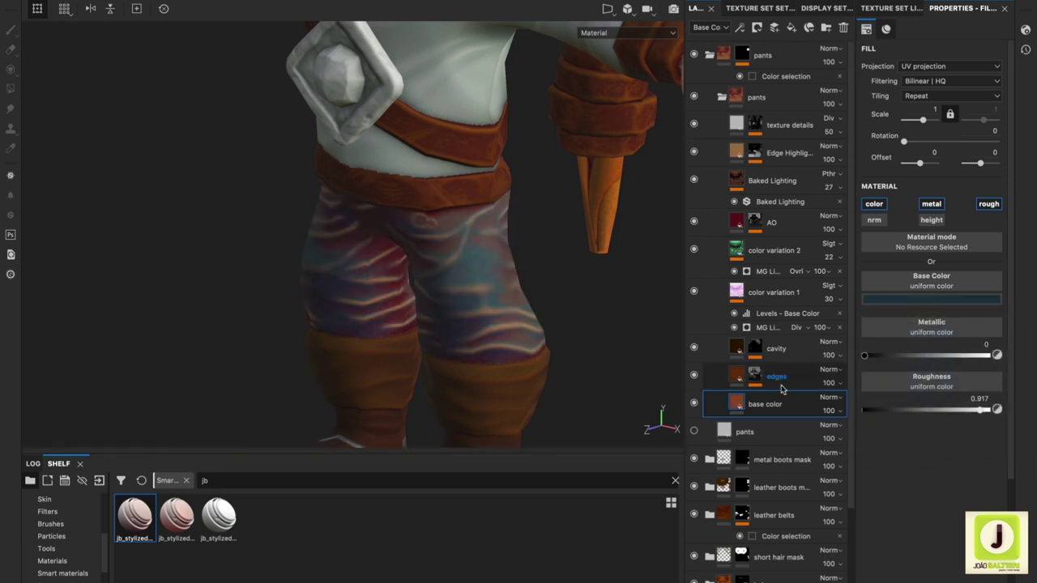
# - Set the edges colour to dark blue and hide color variation 1 and 2
pyautogui.click(738, 374)
pyautogui.click(921, 300)
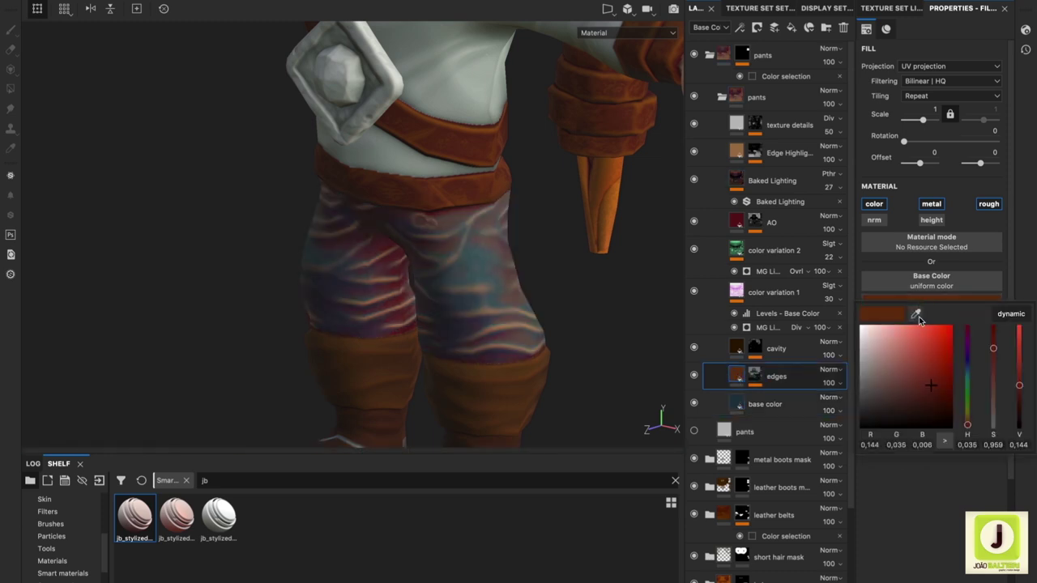
pyautogui.click(736, 401)
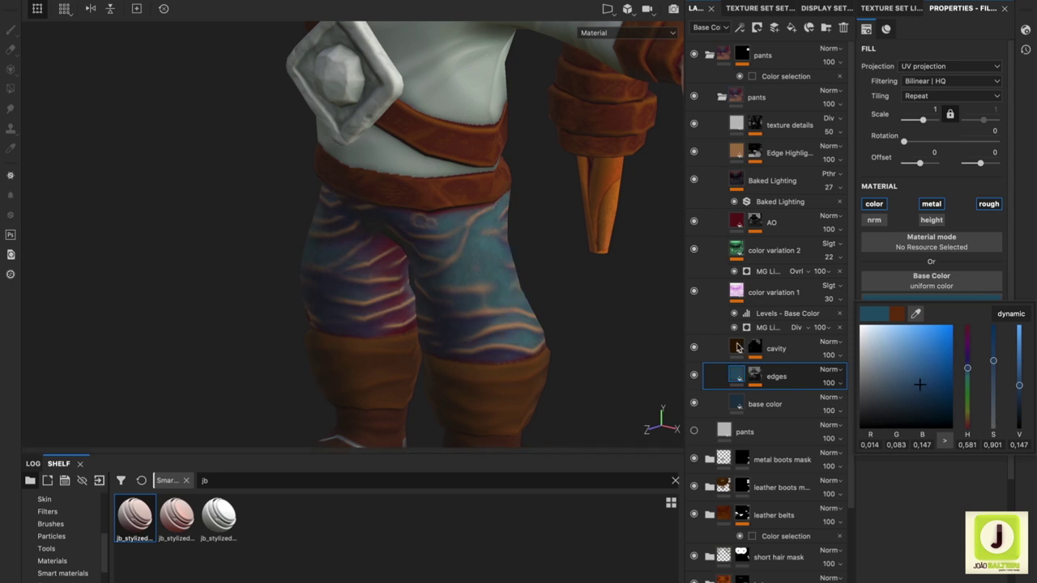
pyautogui.click(693, 290)
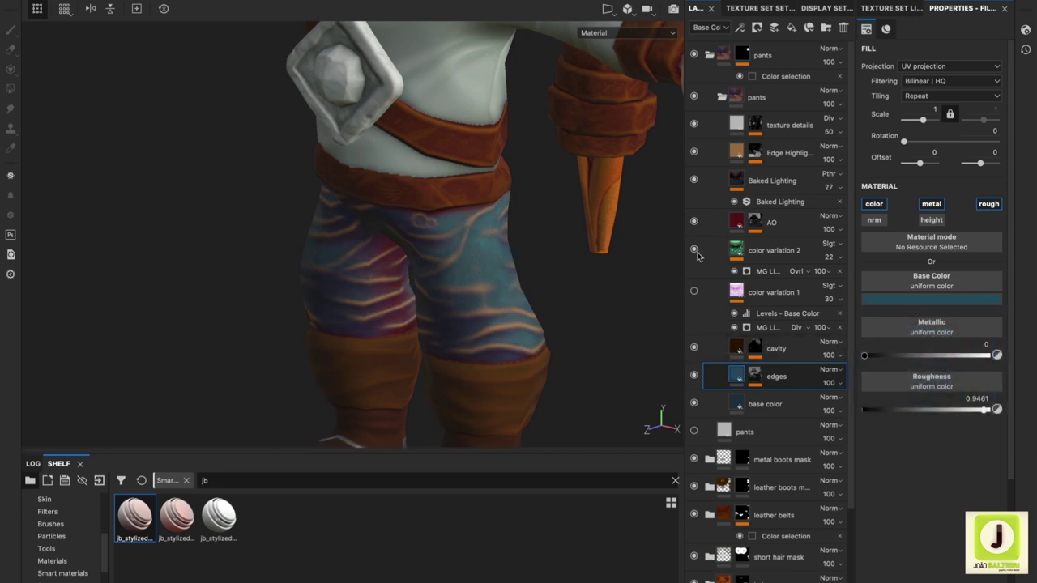
pyautogui.click(693, 248)
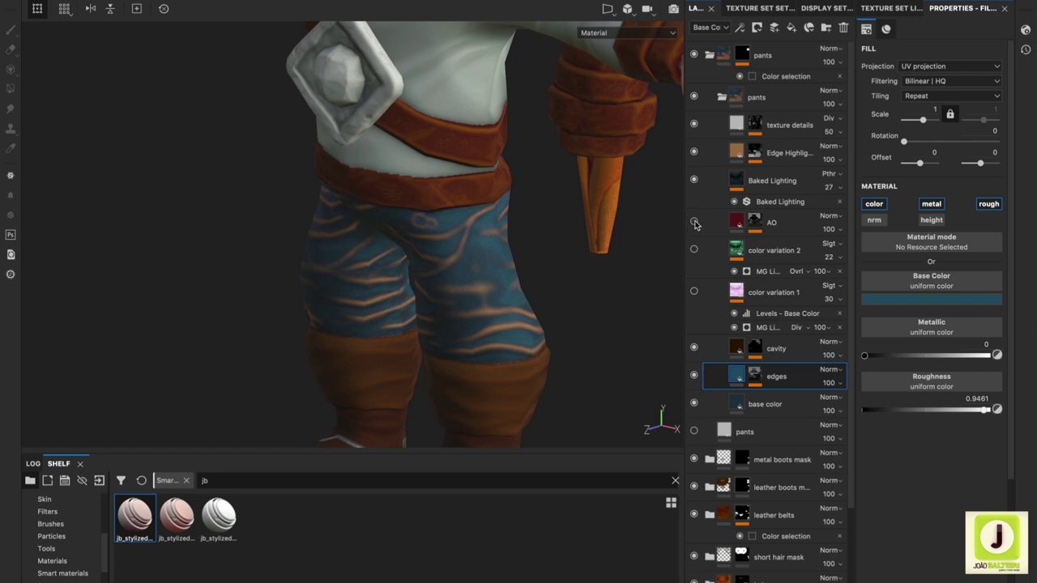
pyautogui.click(693, 348)
pyautogui.click(694, 348)
# - Change the AO tint on the trousers from red to blue
pyautogui.click(789, 354)
pyautogui.click(932, 299)
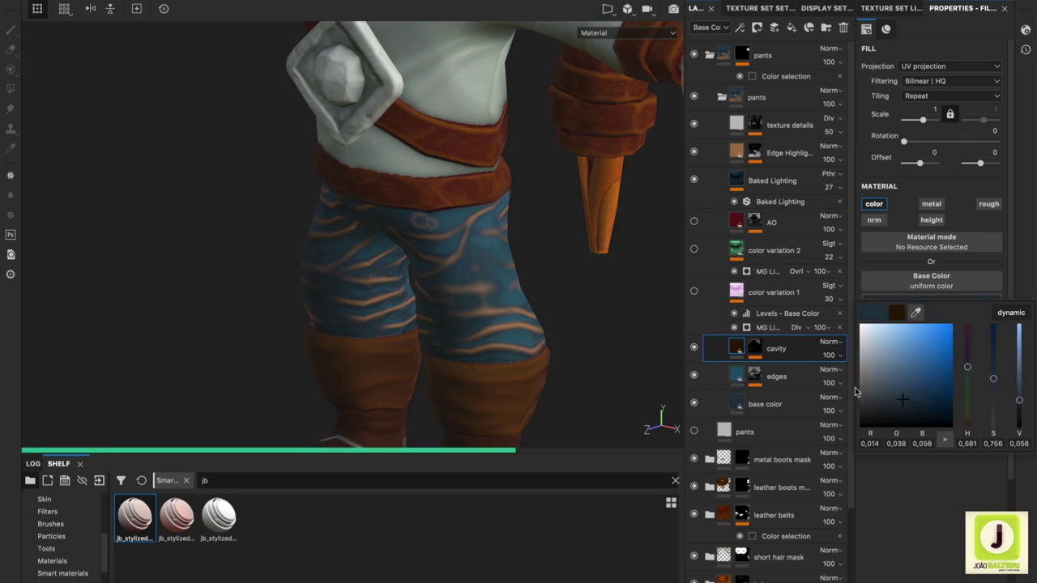
pyautogui.click(693, 221)
pyautogui.click(789, 222)
pyautogui.click(931, 297)
pyautogui.click(969, 362)
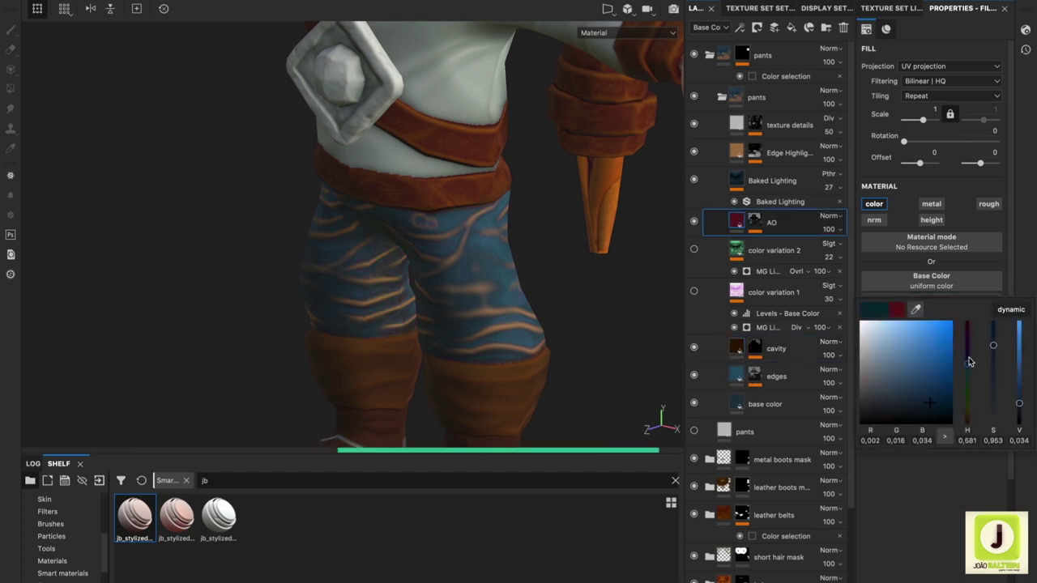
# - Set the Edge Highlight to the dark blue sampled from the edges layer
pyautogui.click(789, 152)
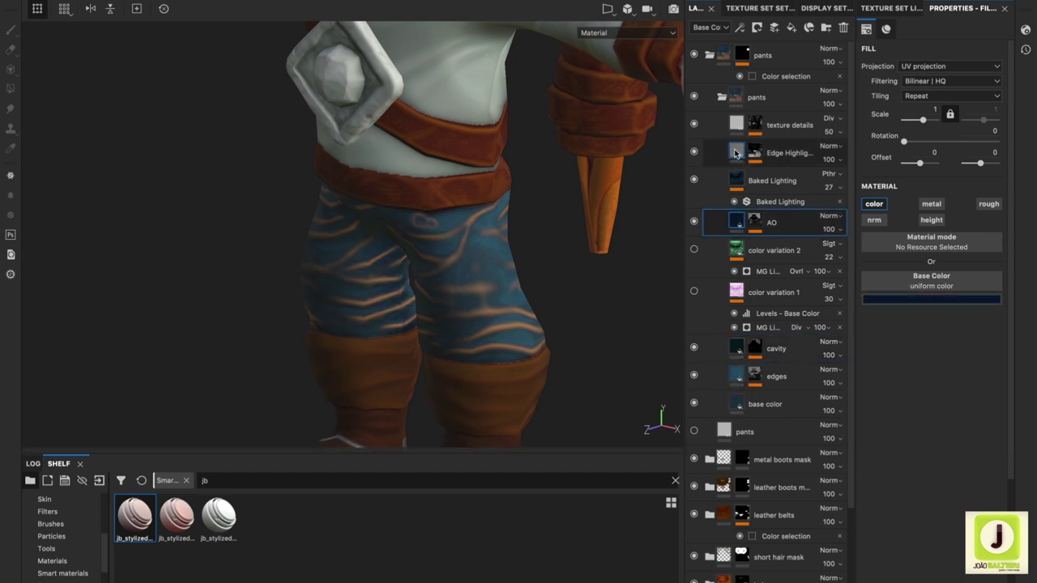
pyautogui.click(910, 301)
pyautogui.click(862, 411)
pyautogui.click(736, 376)
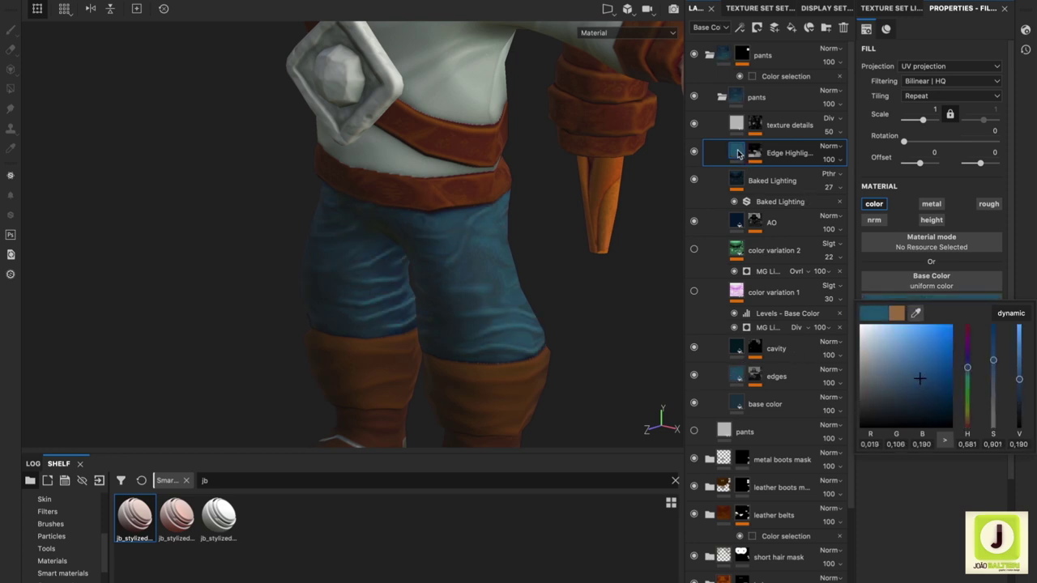
pyautogui.click(736, 153)
pyautogui.click(693, 152)
pyautogui.click(693, 153)
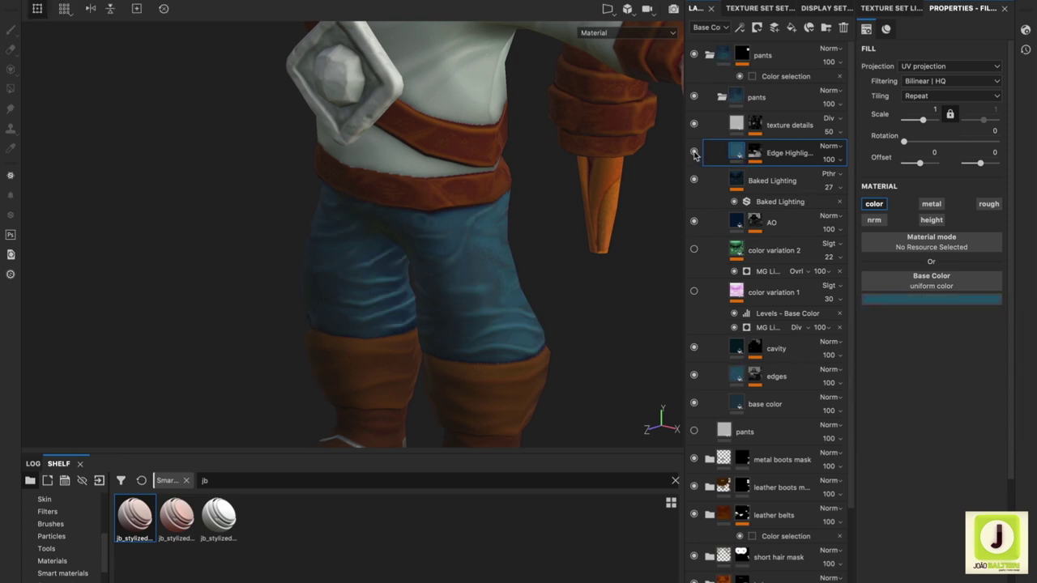
pyautogui.click(694, 222)
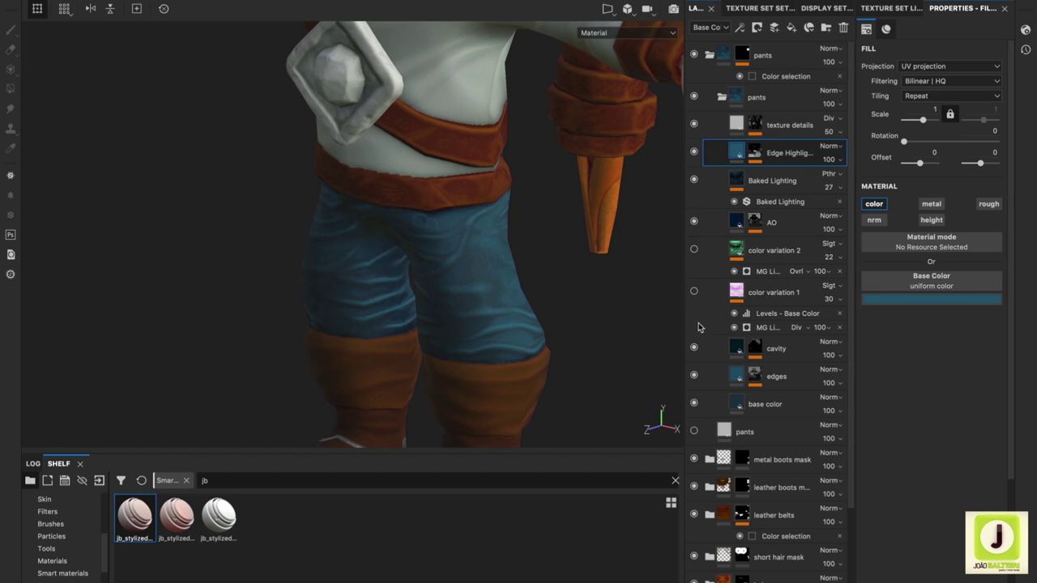
# - Lower the pants edges opacity and tune its mask Levels, highlight down to 0.672
pyautogui.click(693, 376)
pyautogui.click(693, 376)
pyautogui.click(754, 376)
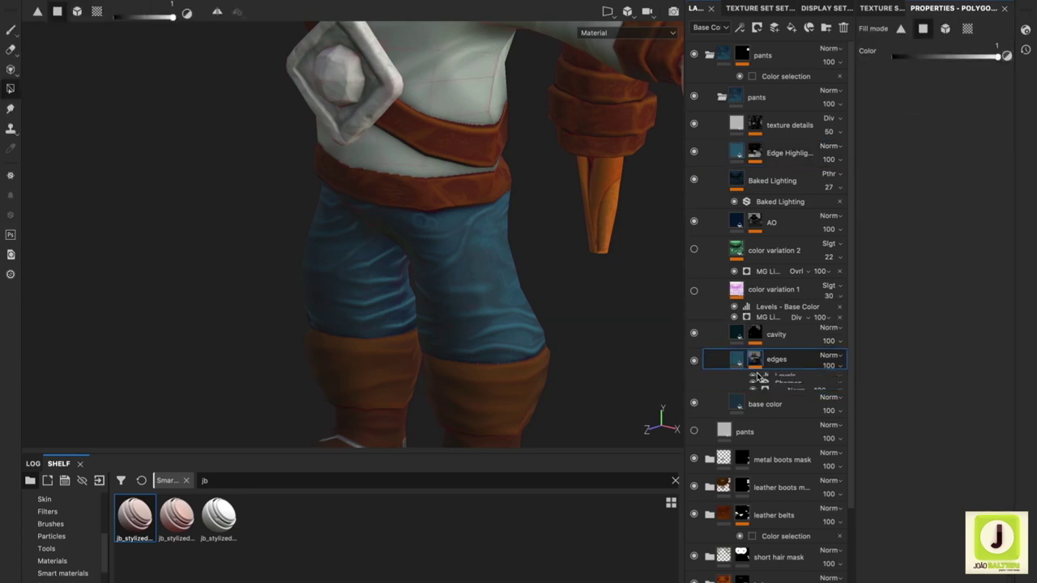
pyautogui.click(736, 376)
pyautogui.moveTo(828, 382)
pyautogui.mouseDown()
pyautogui.moveTo(854, 405)
pyautogui.moveTo(841, 405)
pyautogui.moveTo(880, 408)
pyautogui.mouseUp()
pyautogui.click(754, 376)
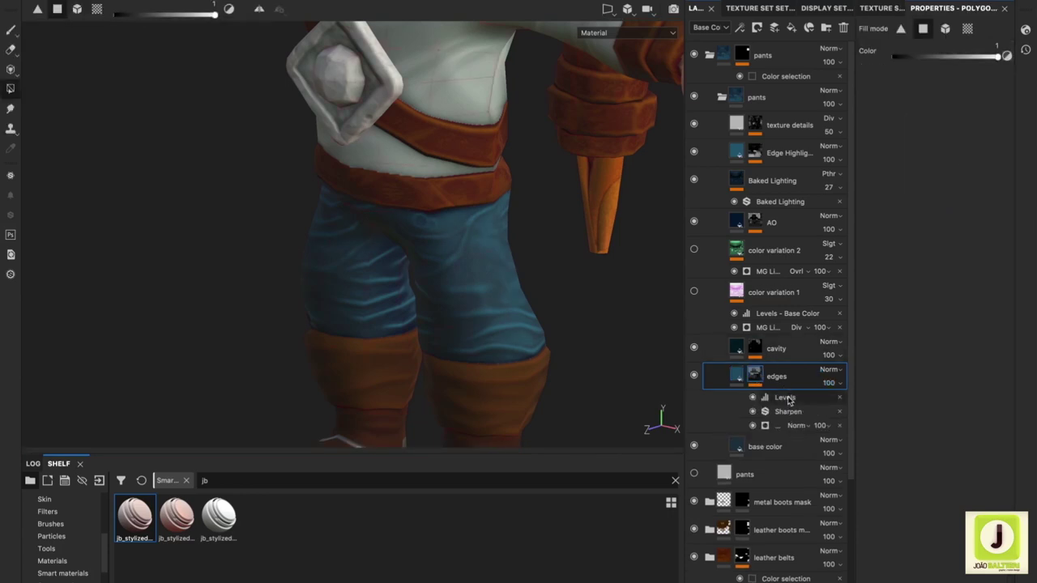
pyautogui.click(784, 397)
pyautogui.moveTo(945, 120); pyautogui.dragTo(972, 120)
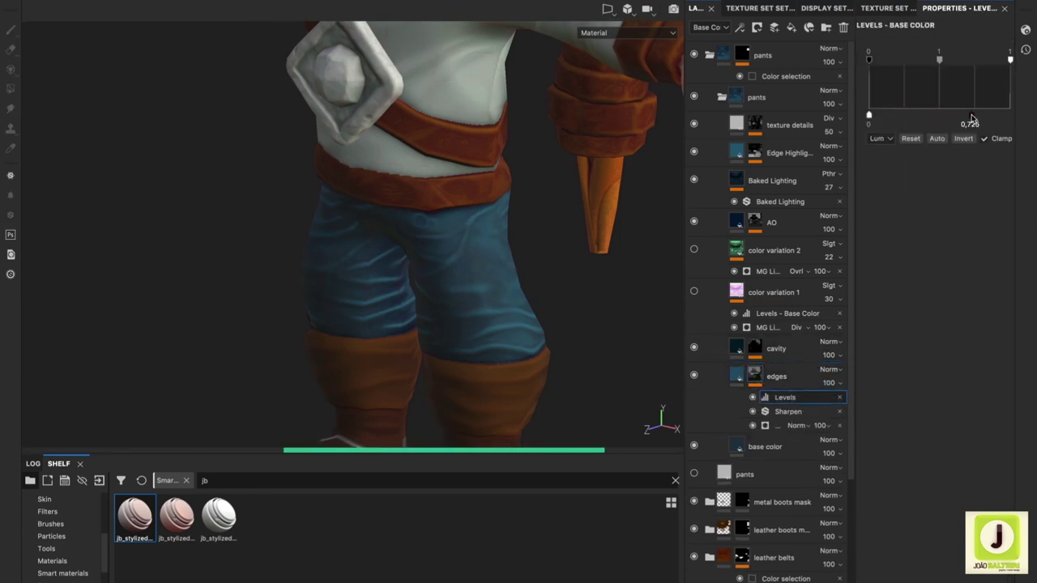
pyautogui.moveTo(1005, 60); pyautogui.dragTo(963, 60)
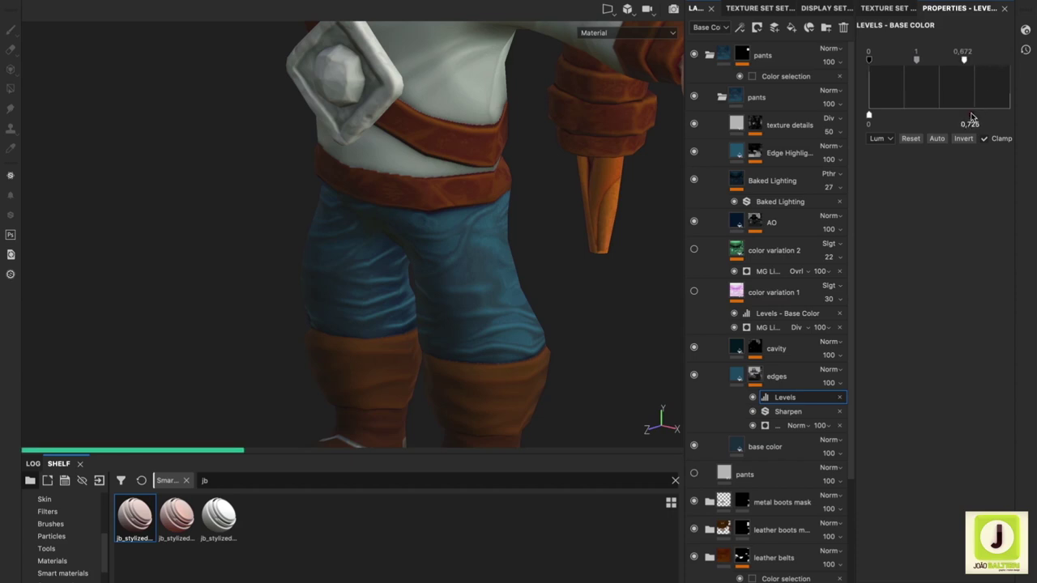
pyautogui.moveTo(971, 115); pyautogui.dragTo(897, 130)
# - Set the edges layer opacity to 43 and bring up its MG Mask Editor generator settings
pyautogui.click(787, 412)
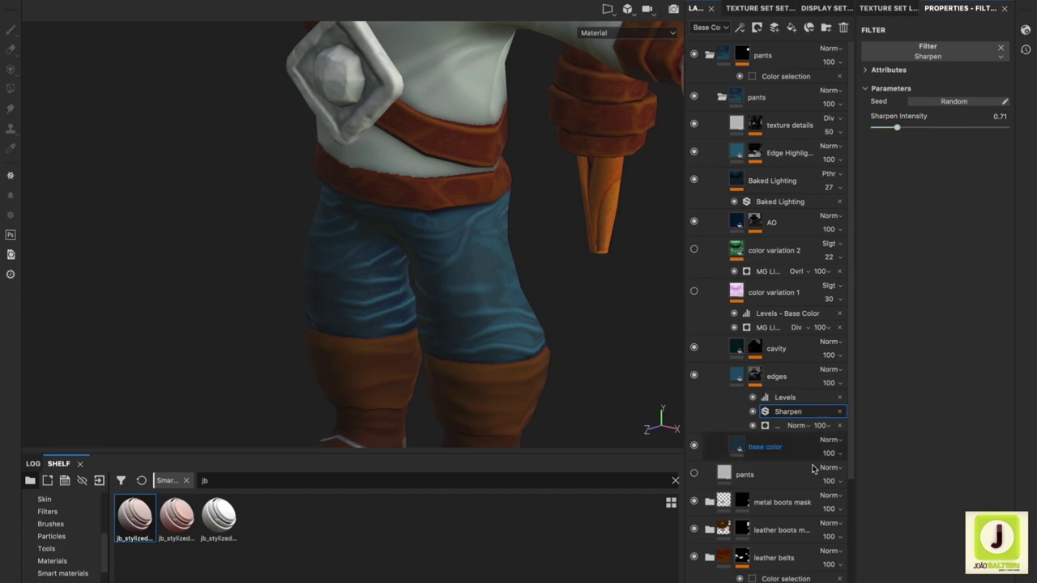
pyautogui.click(831, 384)
pyautogui.moveTo(846, 411); pyautogui.dragTo(842, 413)
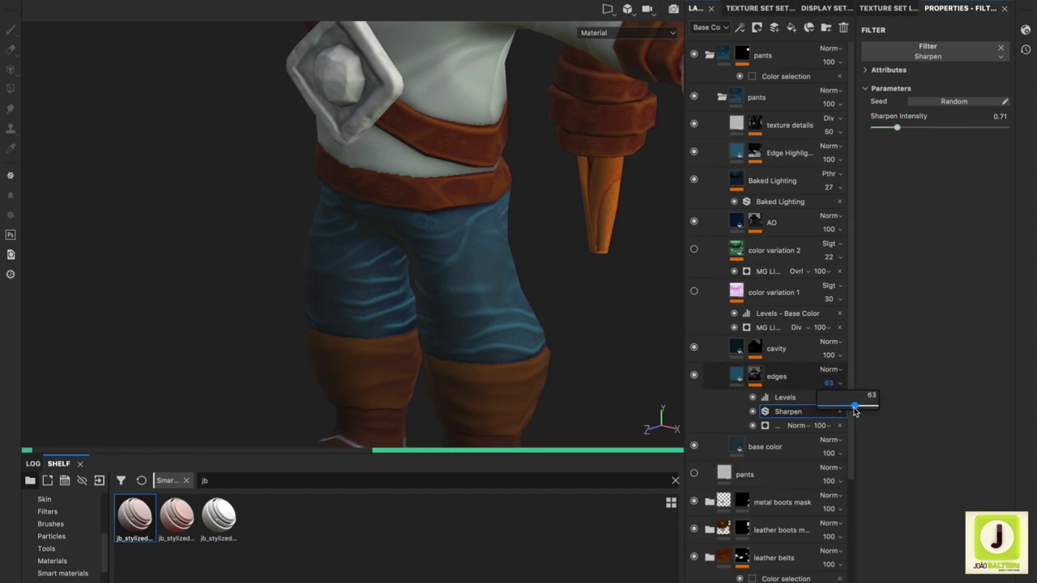
pyautogui.click(796, 425)
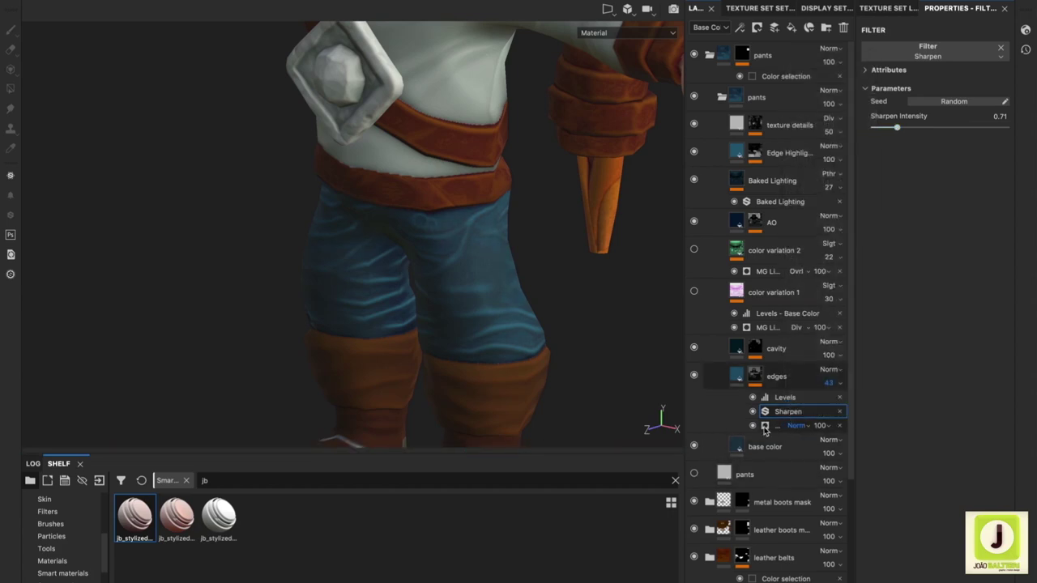
pyautogui.click(773, 426)
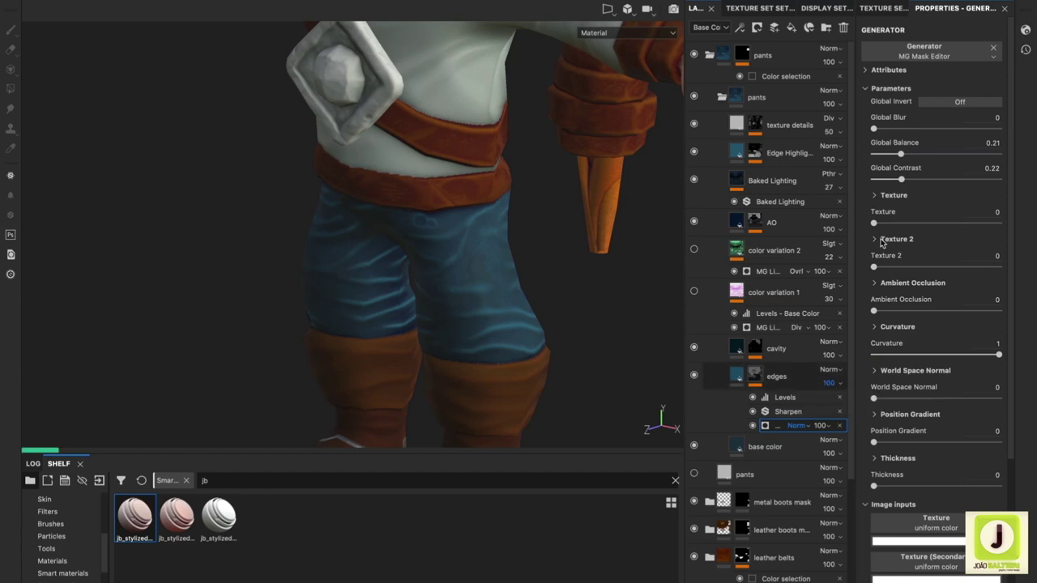
# - Raise the edges mask contrast to 0.44 and give color variation 1 10 opacity and a darker purple
pyautogui.moveTo(901, 179); pyautogui.dragTo(930, 180)
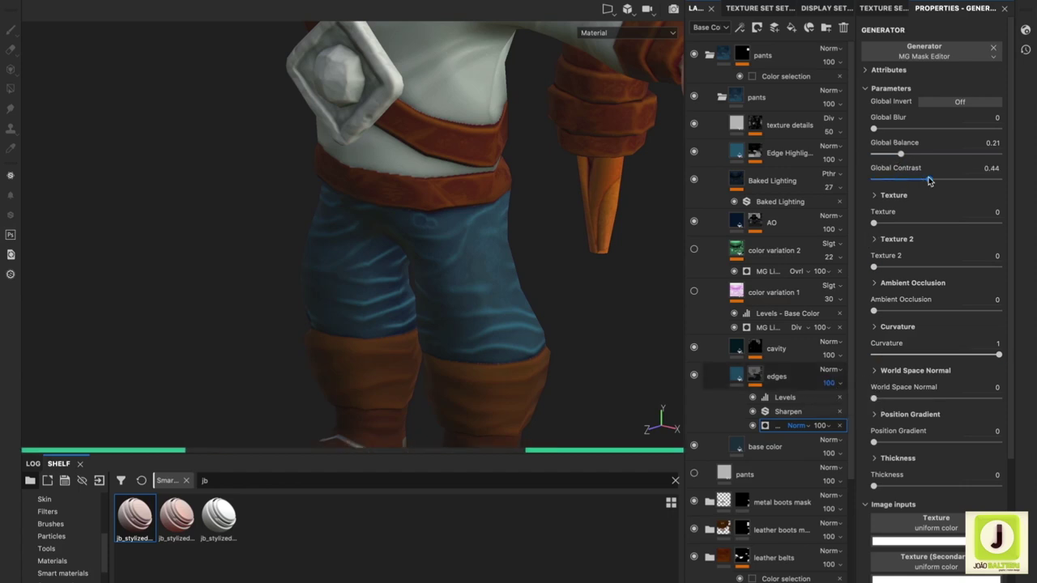
pyautogui.click(694, 293)
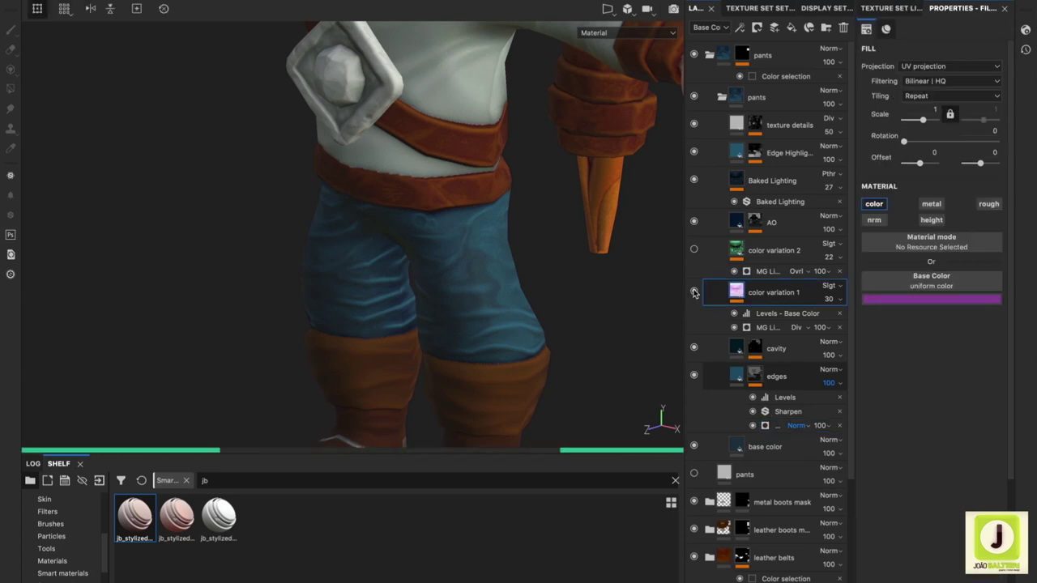
pyautogui.moveTo(640, 304); pyautogui.dragTo(569, 249, button='middle')
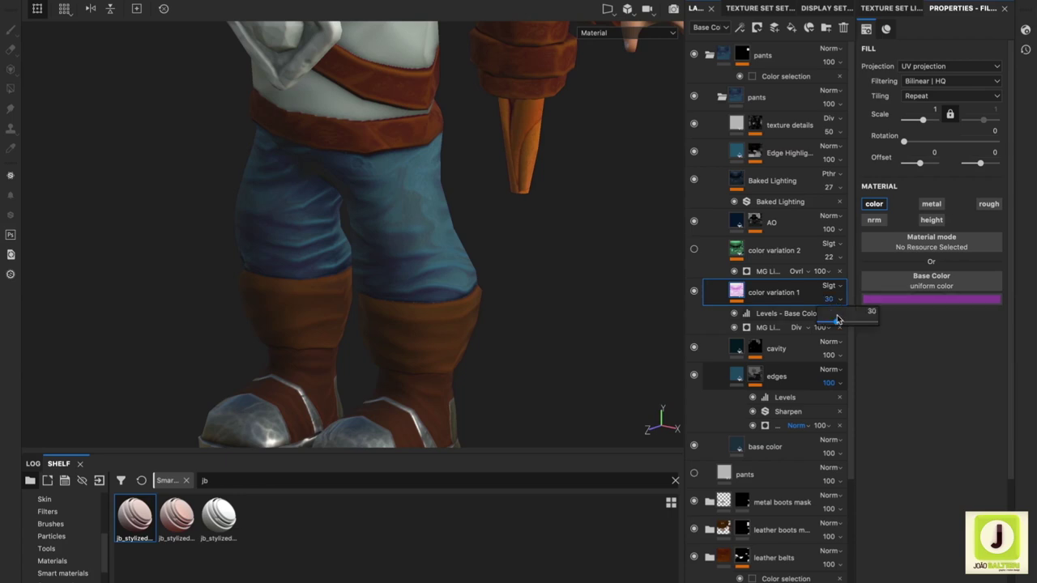
pyautogui.moveTo(837, 319); pyautogui.dragTo(829, 324)
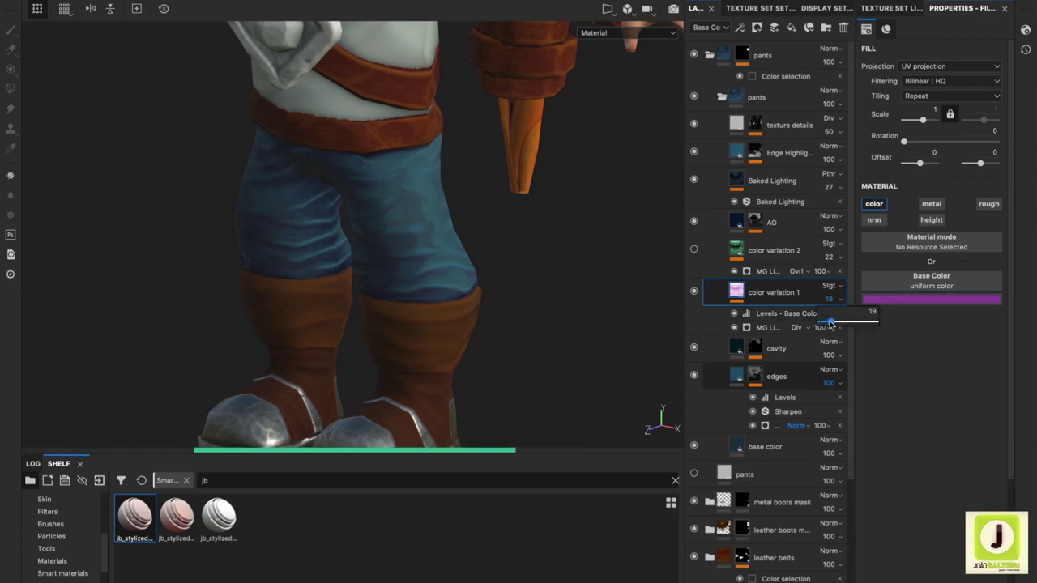
pyautogui.click(931, 299)
pyautogui.click(898, 398)
pyautogui.click(837, 314)
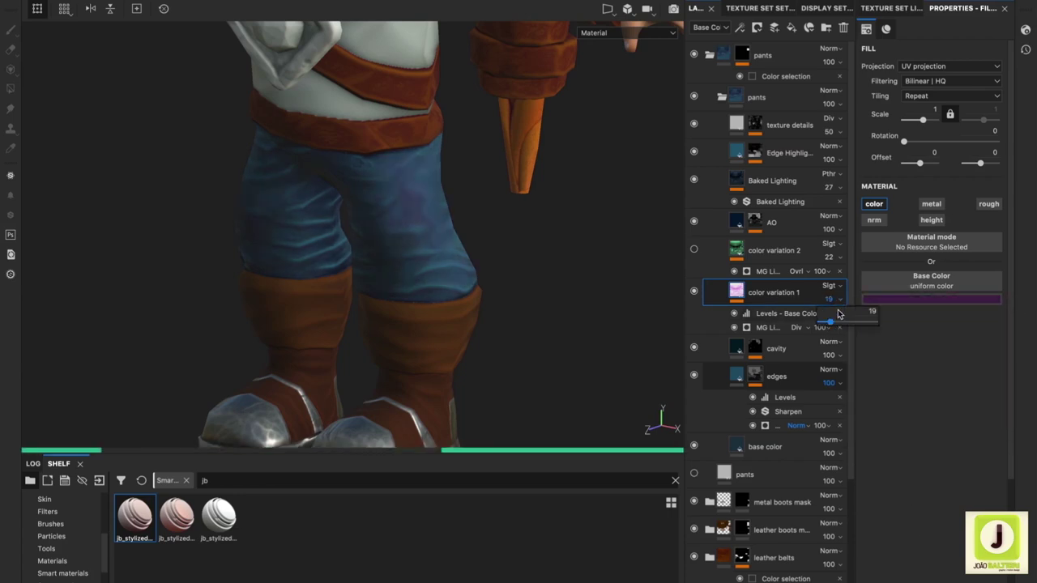
pyautogui.click(693, 292)
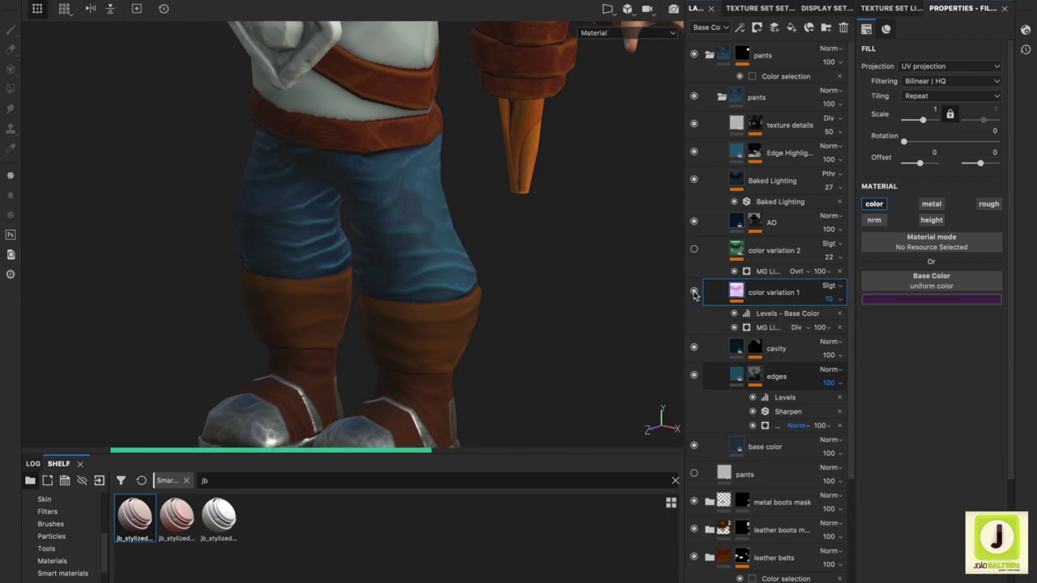
# - Enable color variation 2 at 33 opacity and compare the pants with and without edges
pyautogui.click(694, 253)
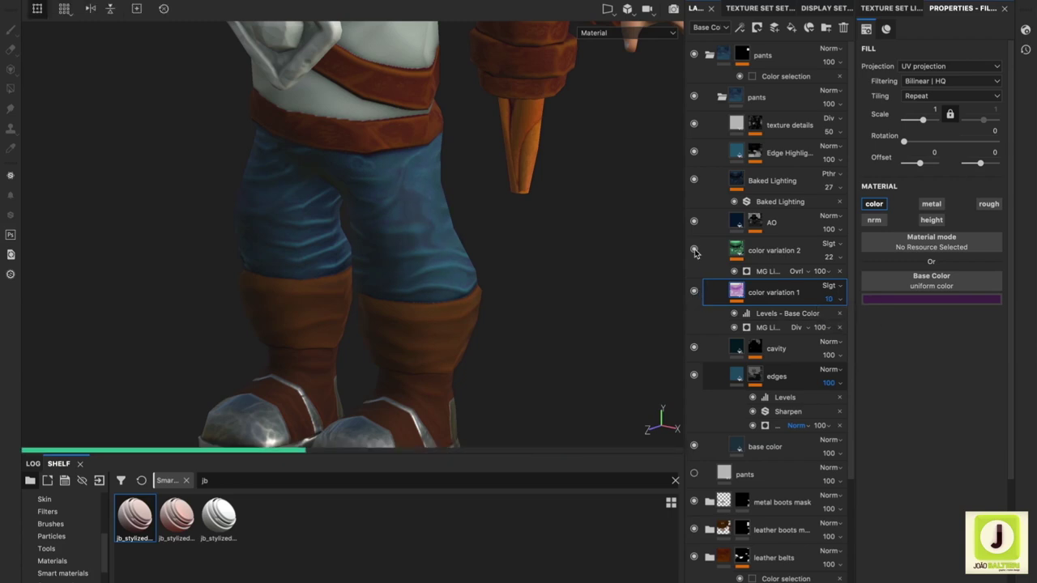
pyautogui.click(834, 257)
pyautogui.moveTo(842, 285); pyautogui.dragTo(868, 283)
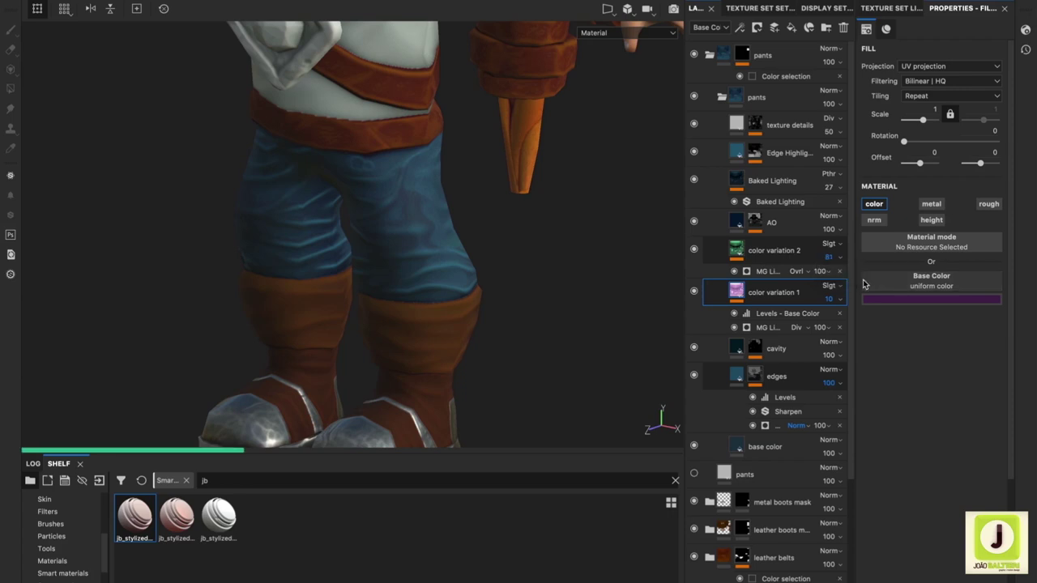
pyautogui.click(735, 253)
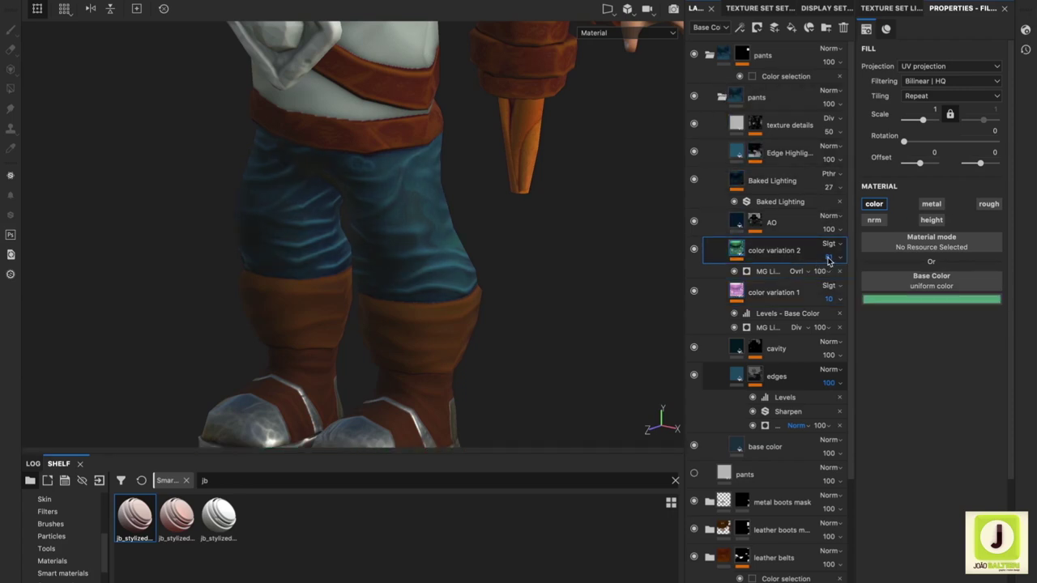
pyautogui.moveTo(828, 259); pyautogui.dragTo(839, 284)
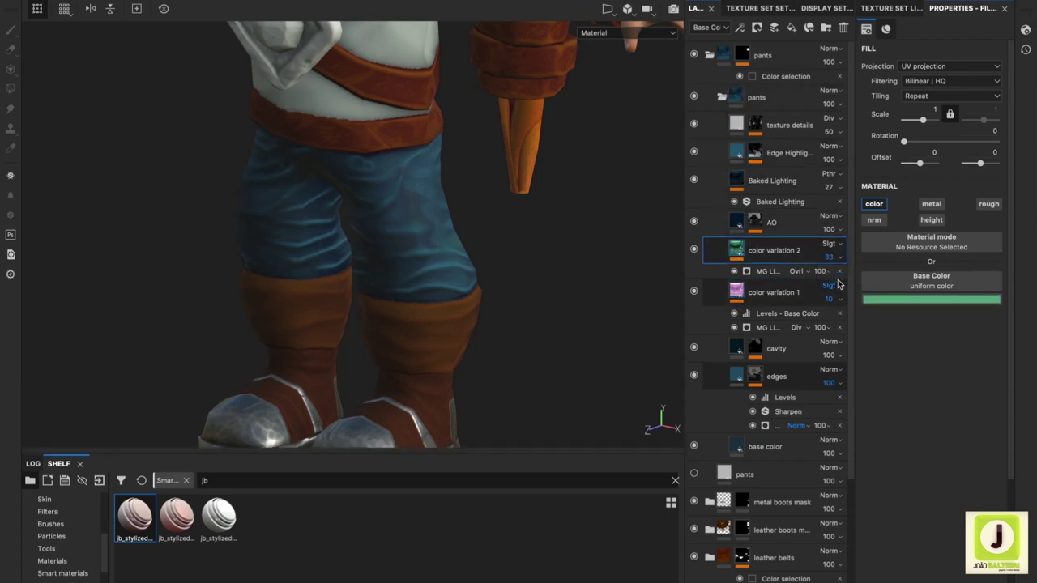
pyautogui.click(735, 292)
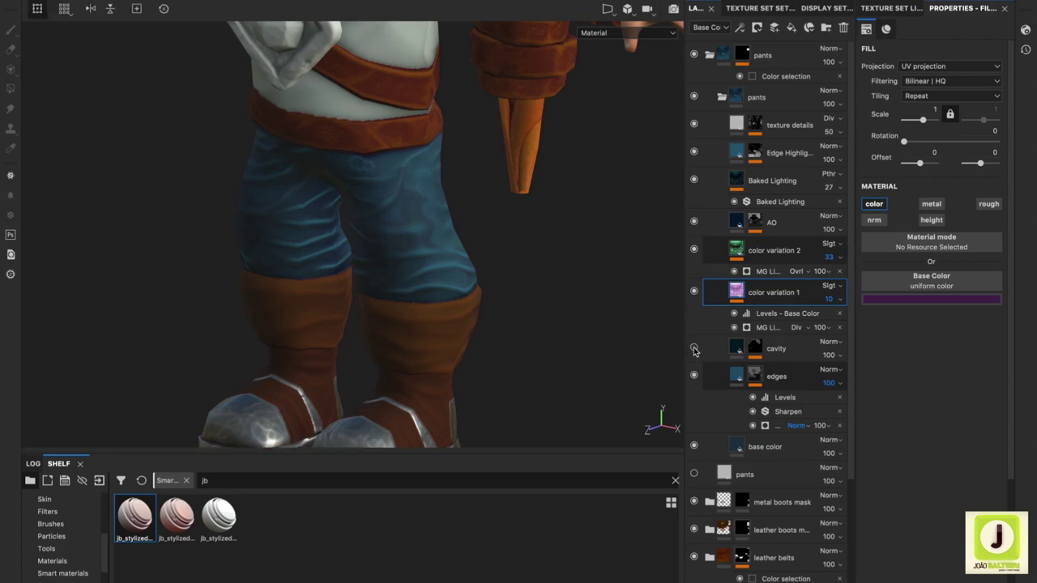
pyautogui.click(693, 376)
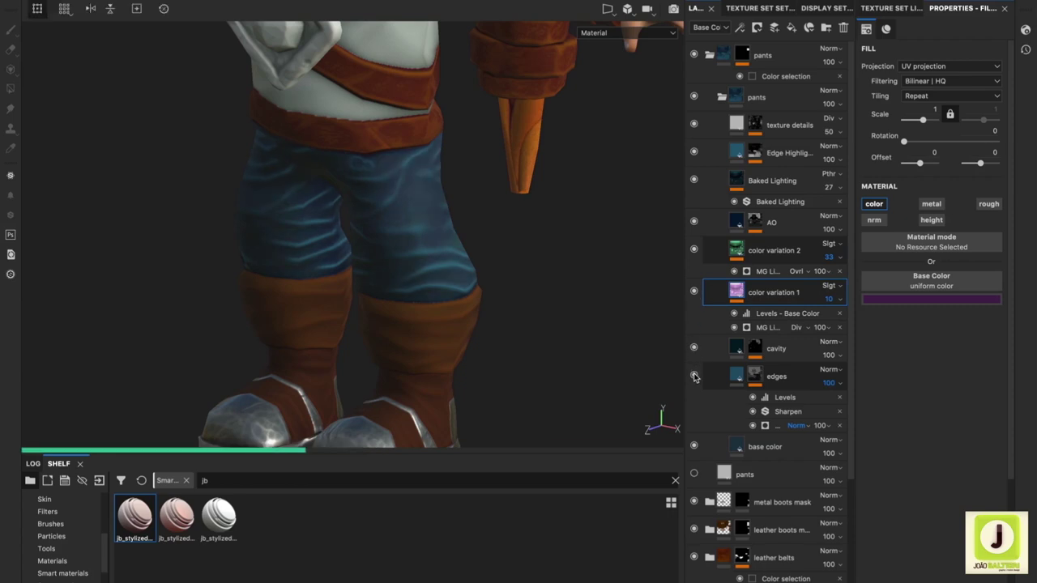
# - Set the edges mask generator's Global Balance to 0.22
pyautogui.click(693, 375)
pyautogui.click(784, 397)
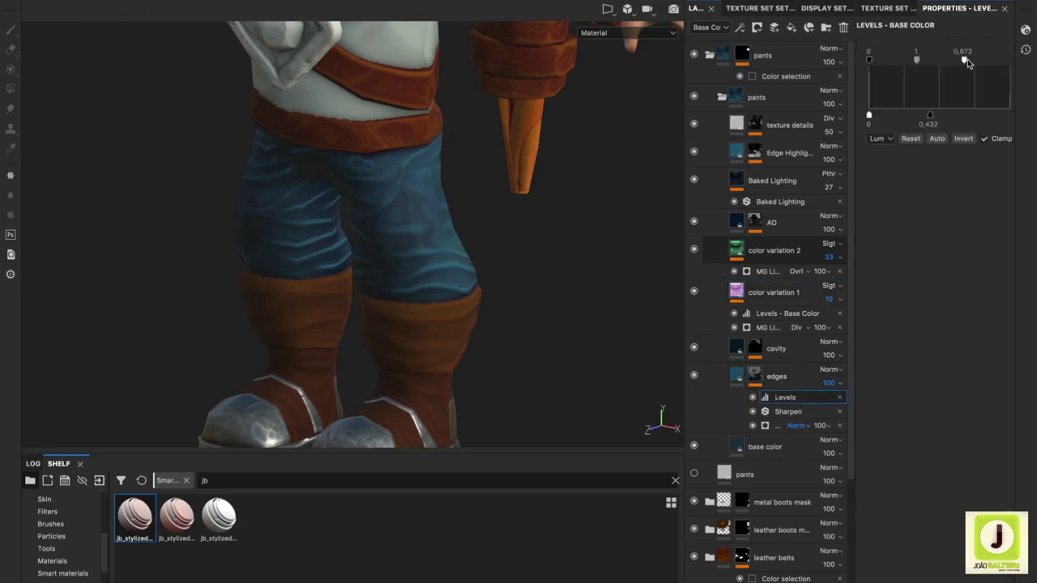
pyautogui.click(769, 425)
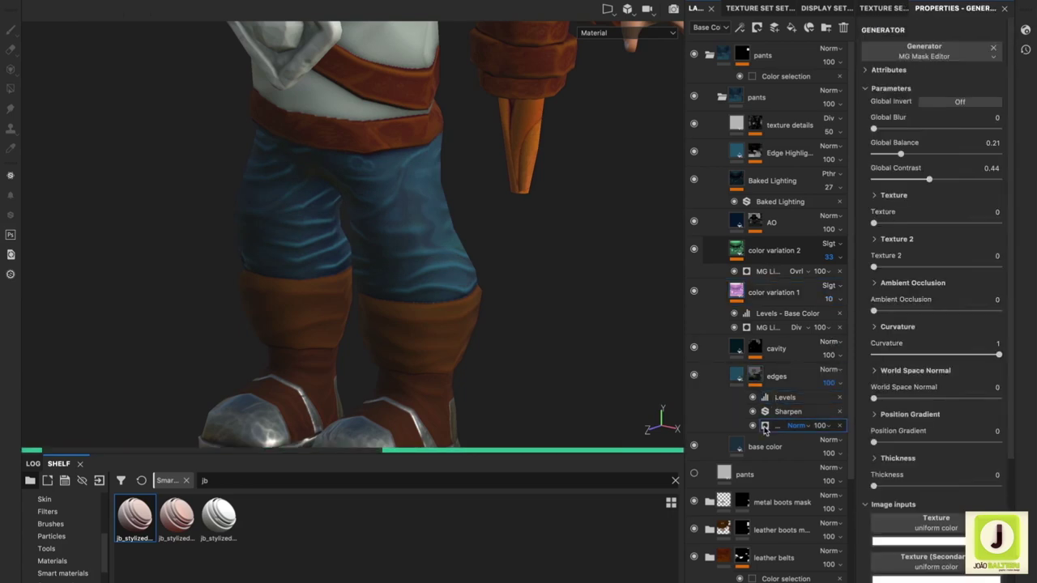
pyautogui.moveTo(887, 154); pyautogui.dragTo(971, 154)
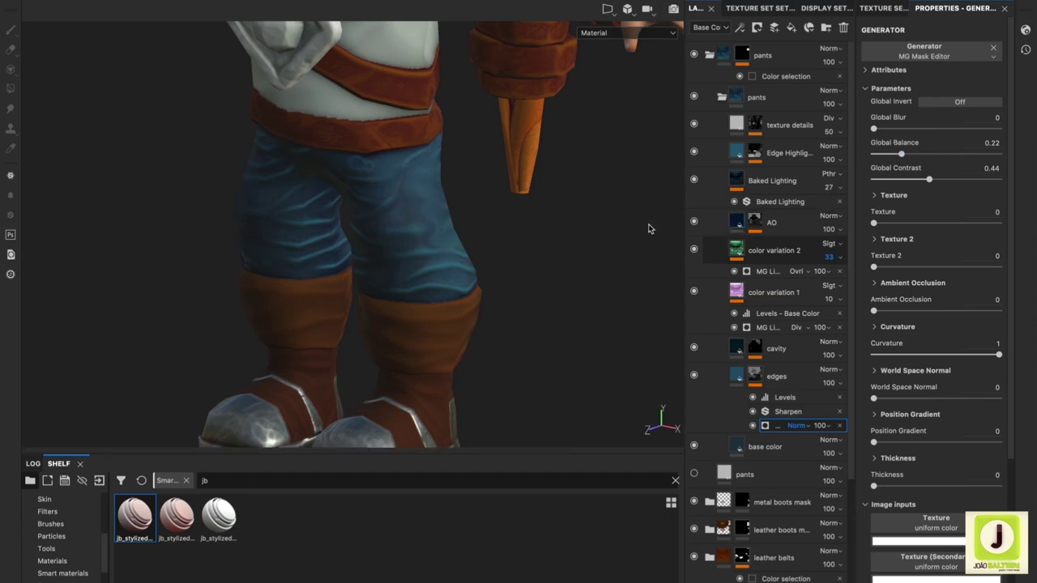
pyautogui.keyDown('alt'); pyautogui.moveTo(578, 260); pyautogui.dragTo(351, 256, button='right'); pyautogui.keyUp('alt')
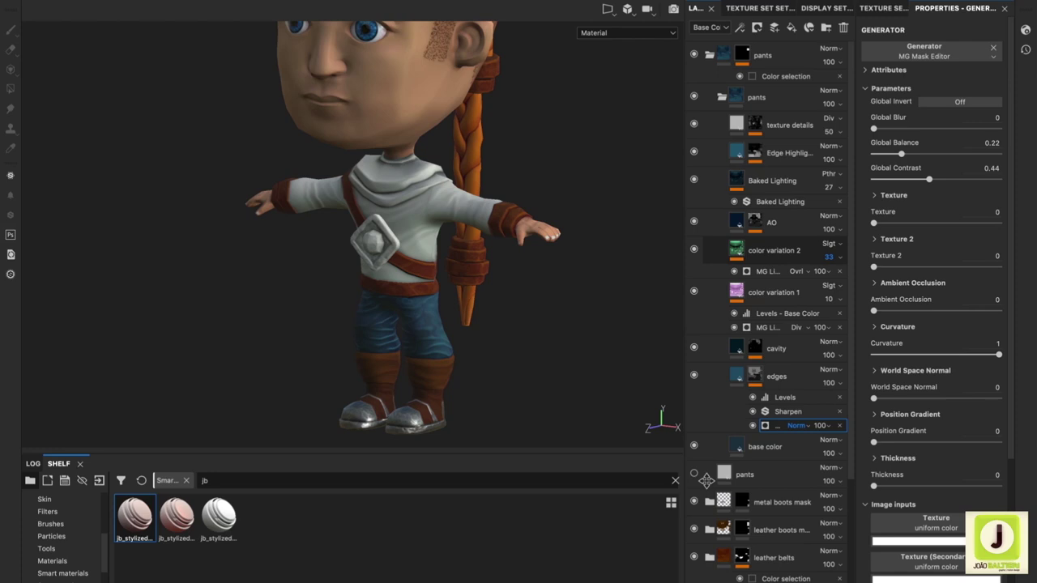
# - Check the pants base color and Edge Highlight colours, then collapse the pants folder
pyautogui.click(775, 376)
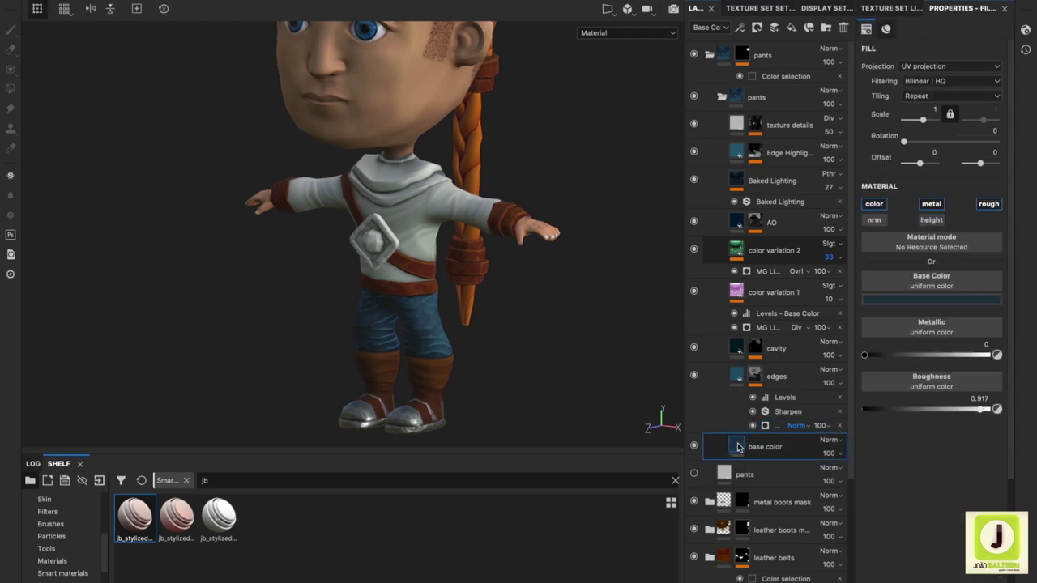
pyautogui.click(898, 300)
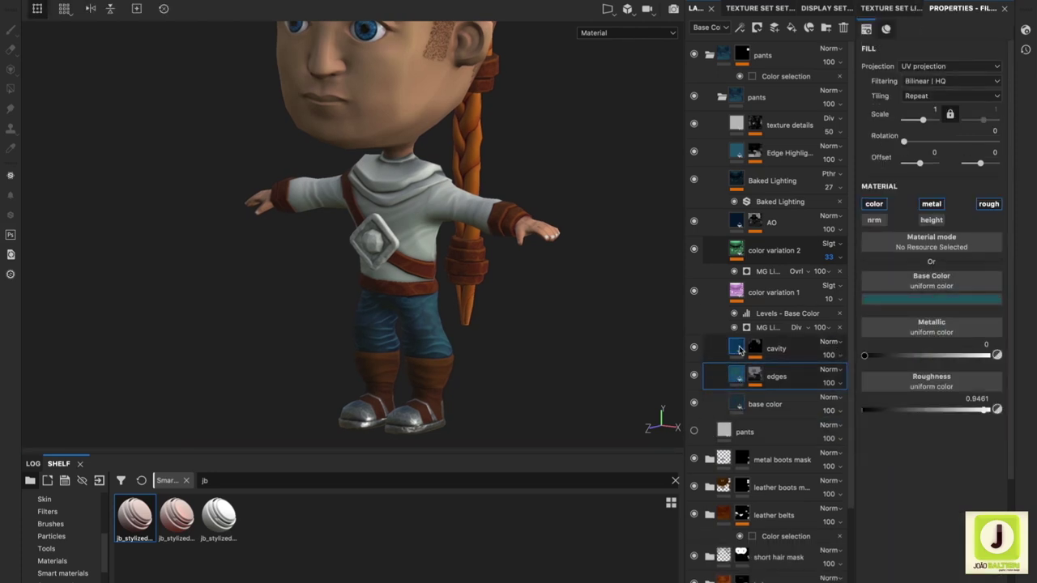
pyautogui.click(737, 180)
pyautogui.click(737, 151)
pyautogui.click(931, 299)
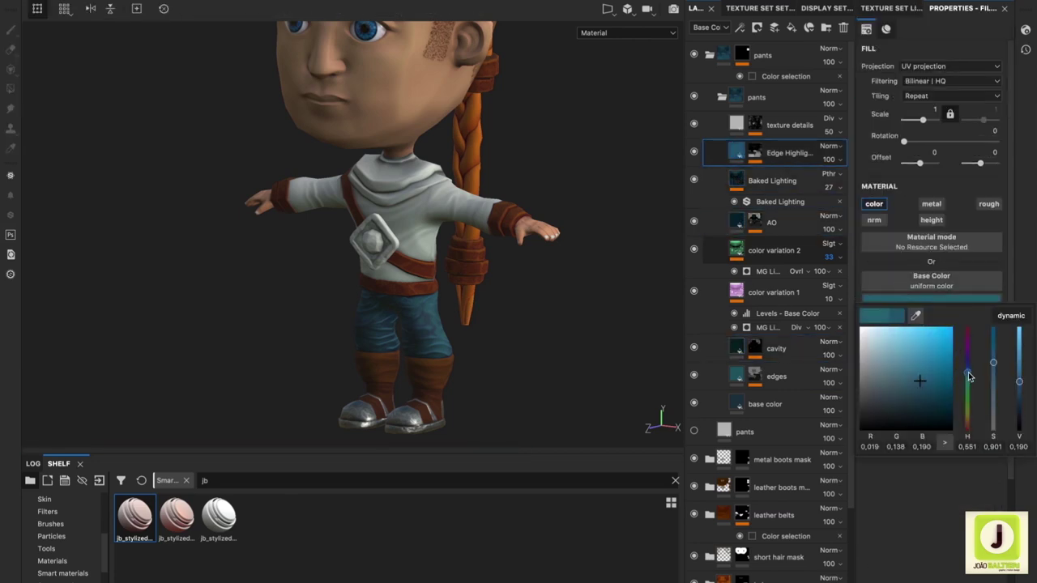
pyautogui.click(717, 97)
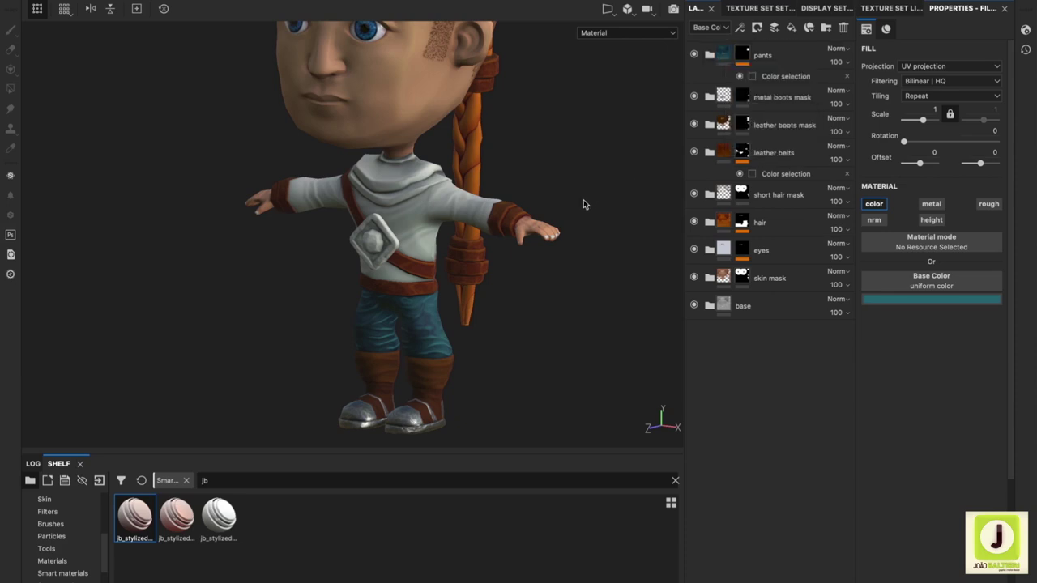
# - Create a 'shirt' folder with a colour-selection mask picking the shirt's two ID colours
pyautogui.click(709, 55)
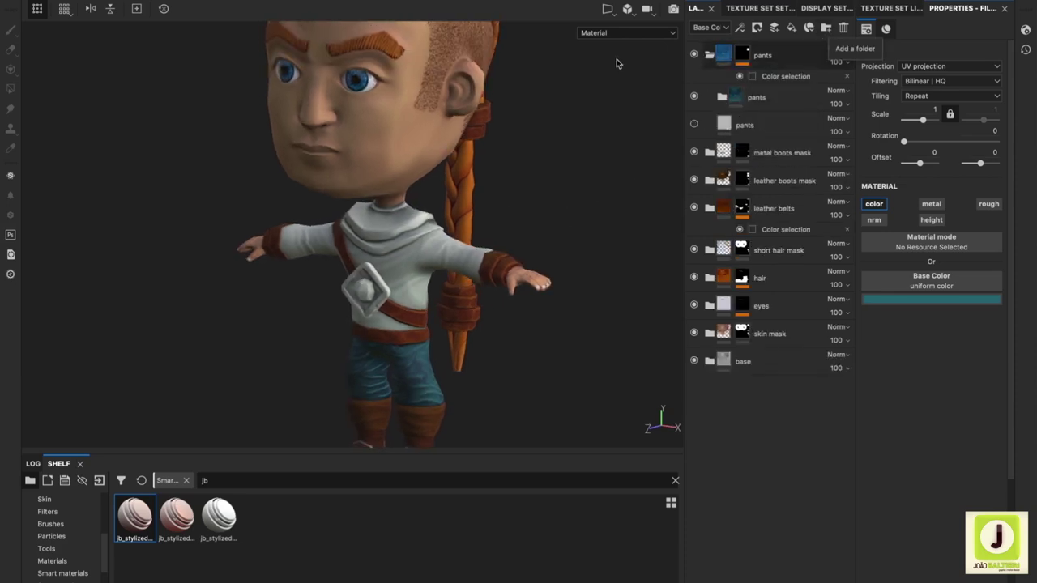
pyautogui.click(825, 27)
pyautogui.doubleClick(747, 56)
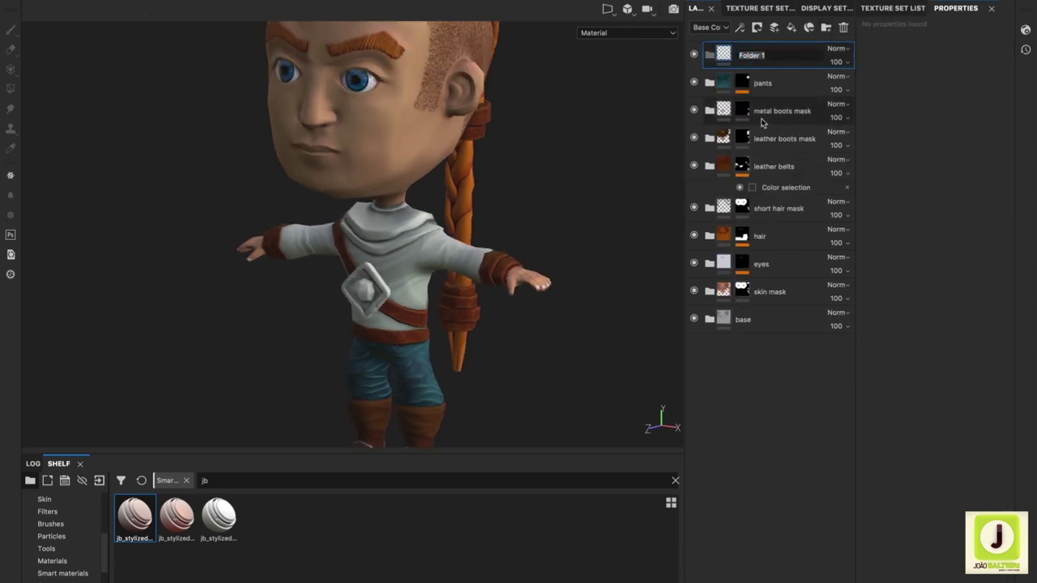
pyautogui.write('shirt')
pyautogui.press('Return')
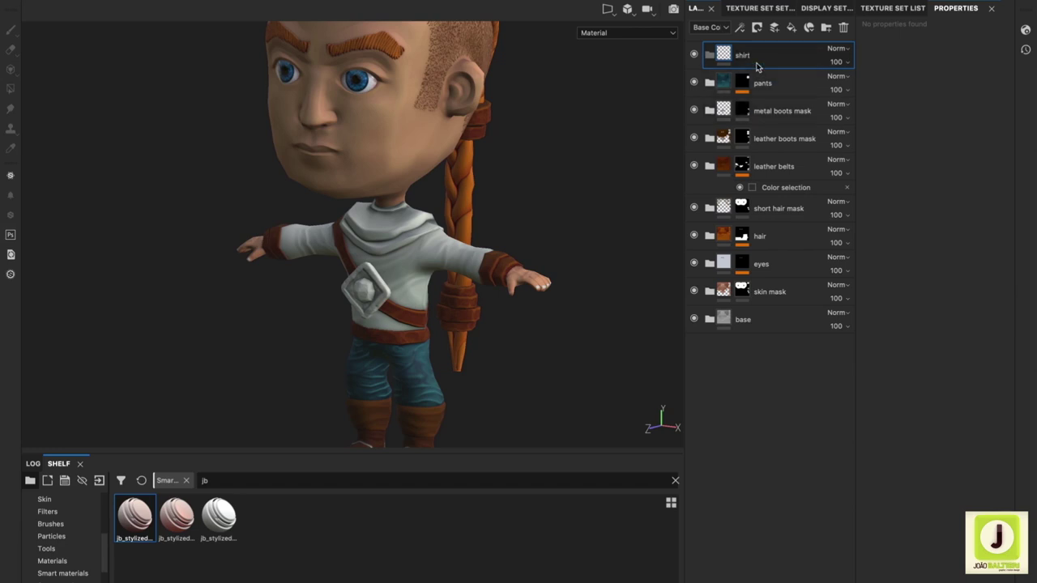
pyautogui.rightClick(755, 54)
pyautogui.click(777, 95)
pyautogui.click(410, 265)
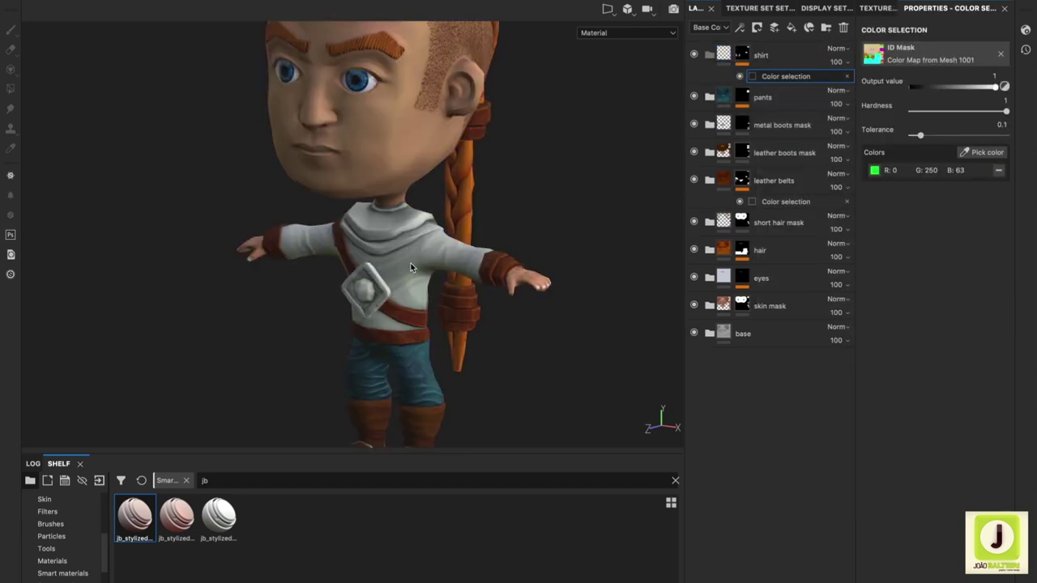
pyautogui.click(985, 152)
pyautogui.click(419, 249)
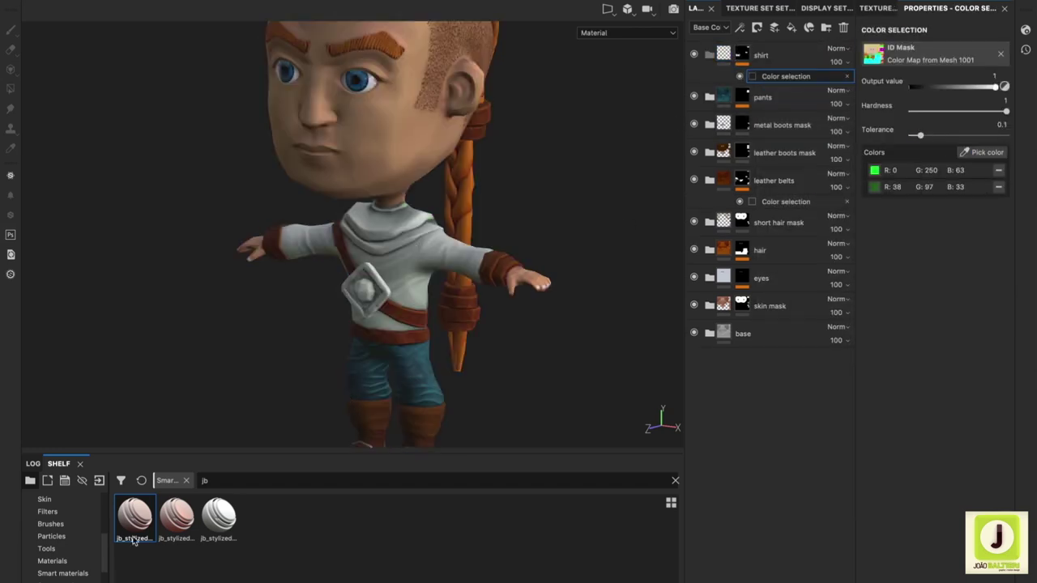
# - Apply the stylized smart material to the shirt and rename it and its inner layer 'shirt'
pyautogui.moveTo(135, 541)
pyautogui.mouseDown()
pyautogui.moveTo(554, 304)
pyautogui.moveTo(736, 87)
pyautogui.mouseUp()
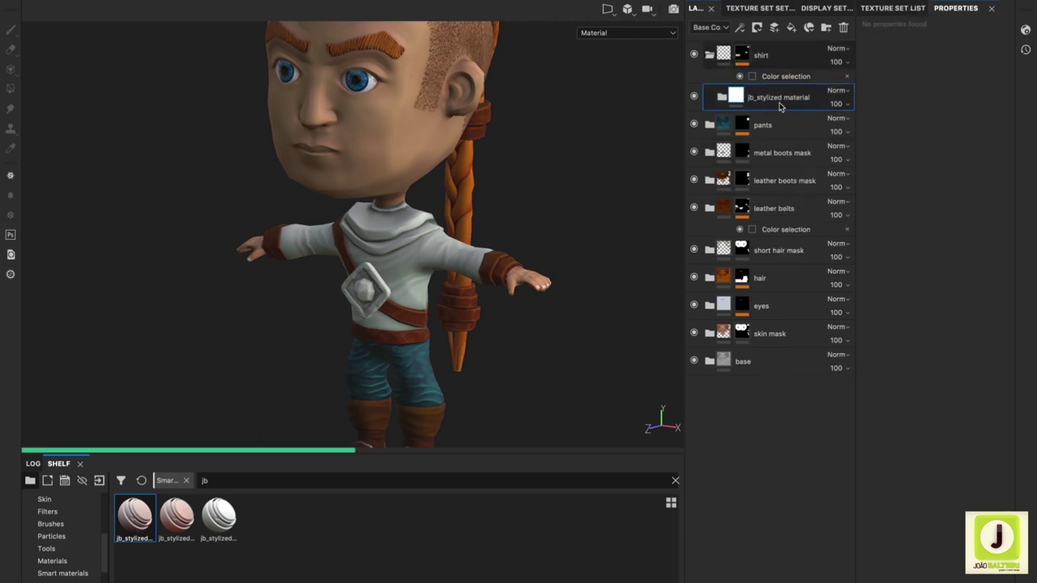
pyautogui.doubleClick(779, 99)
pyautogui.write('shirt')
pyautogui.press('Return')
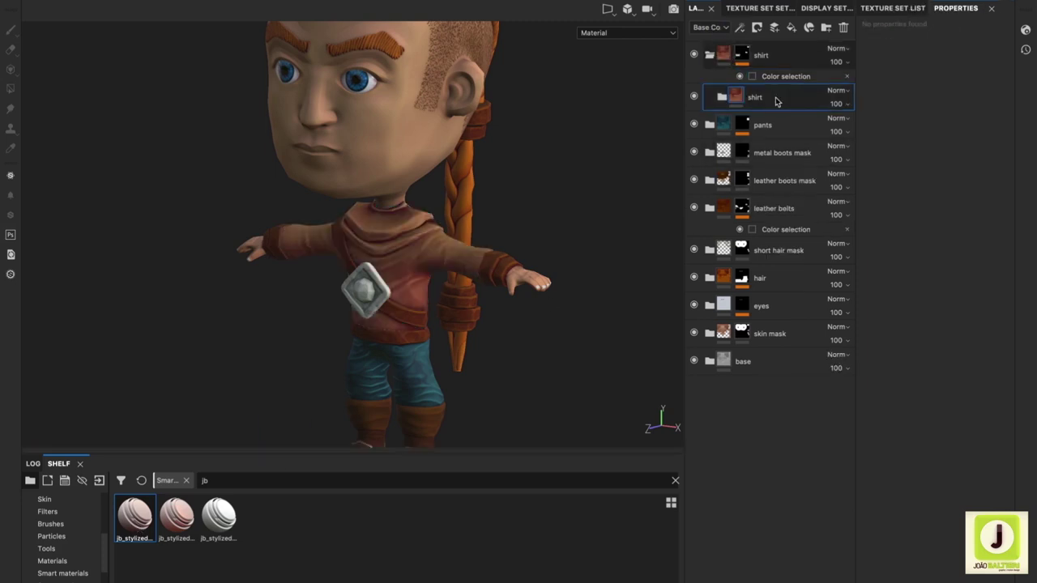
pyautogui.click(721, 96)
pyautogui.moveTo(711, 77)
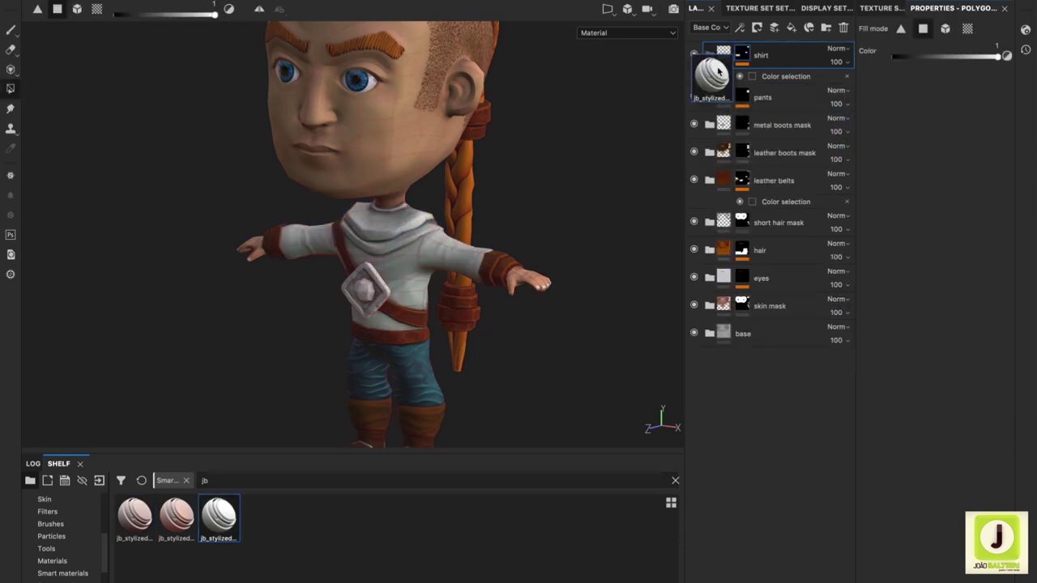
pyautogui.doubleClick(775, 98)
pyautogui.write('shirt')
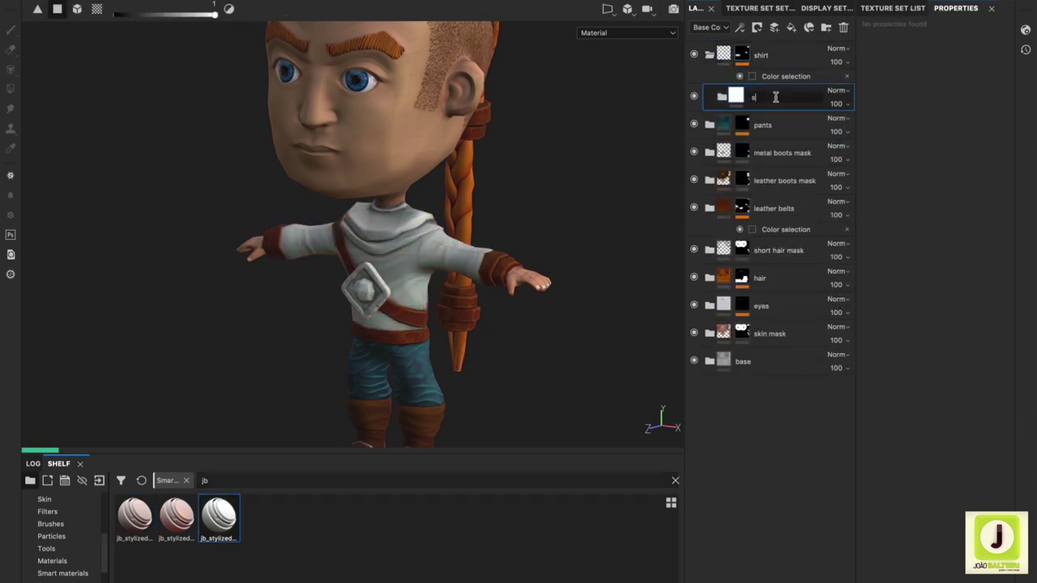
pyautogui.press('Return')
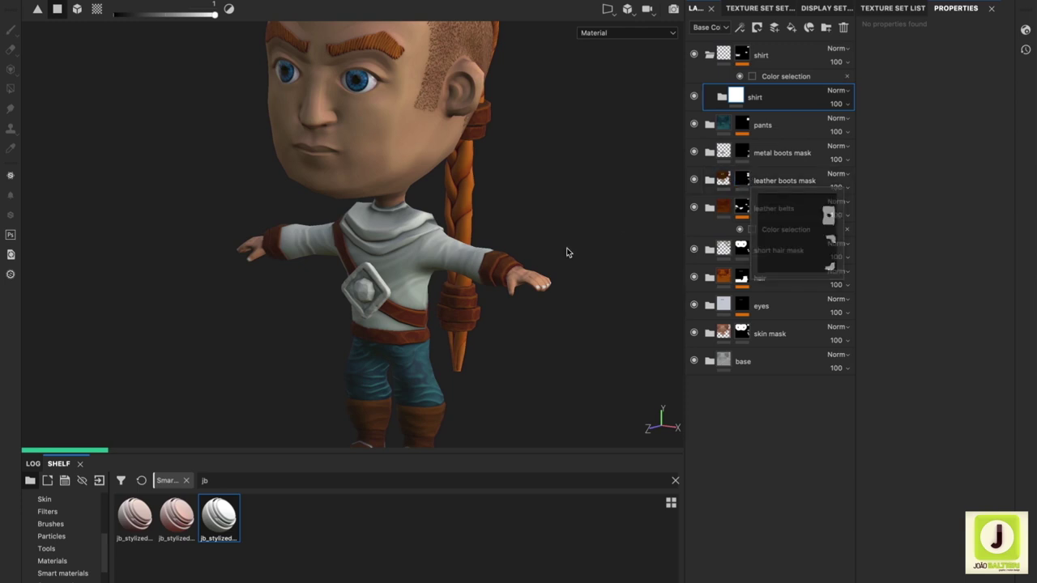
# - Frame the whole character and expand the shirt folder to show its layers
pyautogui.keyDown('alt'); pyautogui.moveTo(567, 250); pyautogui.dragTo(167, 72, button='right'); pyautogui.keyUp('alt')
pyautogui.keyDown('alt'); pyautogui.moveTo(167, 73); pyautogui.dragTo(224, 294); pyautogui.keyUp('alt')
pyautogui.keyDown('alt'); pyautogui.moveTo(224, 294); pyautogui.dragTo(506, 302, button='right'); pyautogui.keyUp('alt')
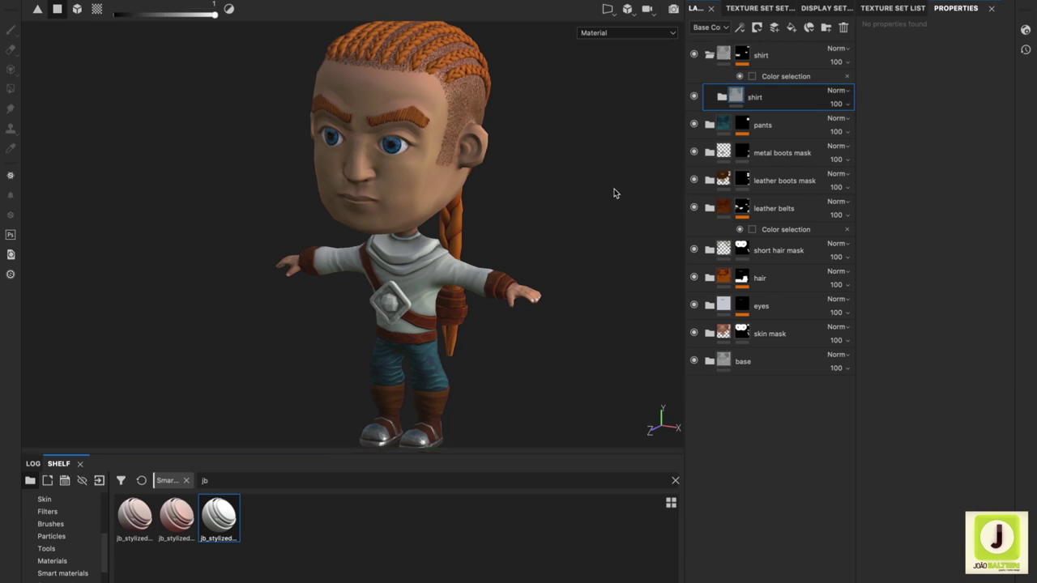
pyautogui.click(721, 97)
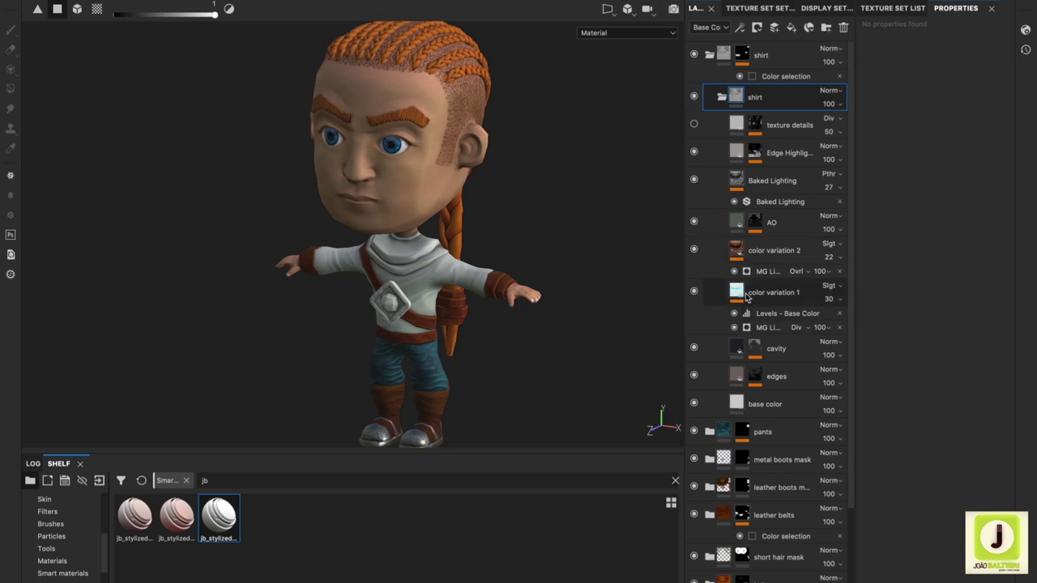
# - Turn off metal on the shirt's base color layer and make it dark green
pyautogui.click(767, 403)
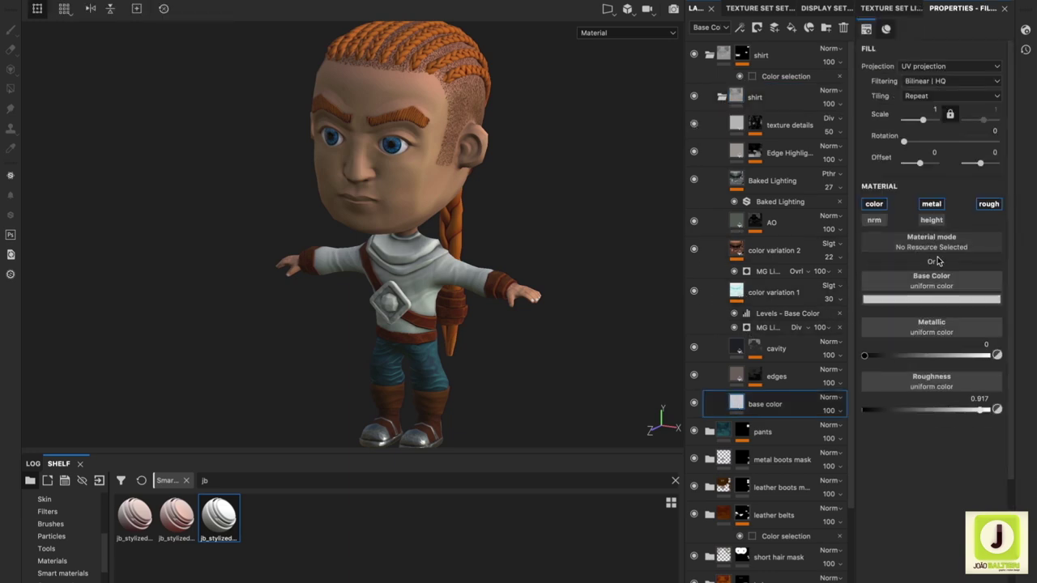
pyautogui.click(930, 209)
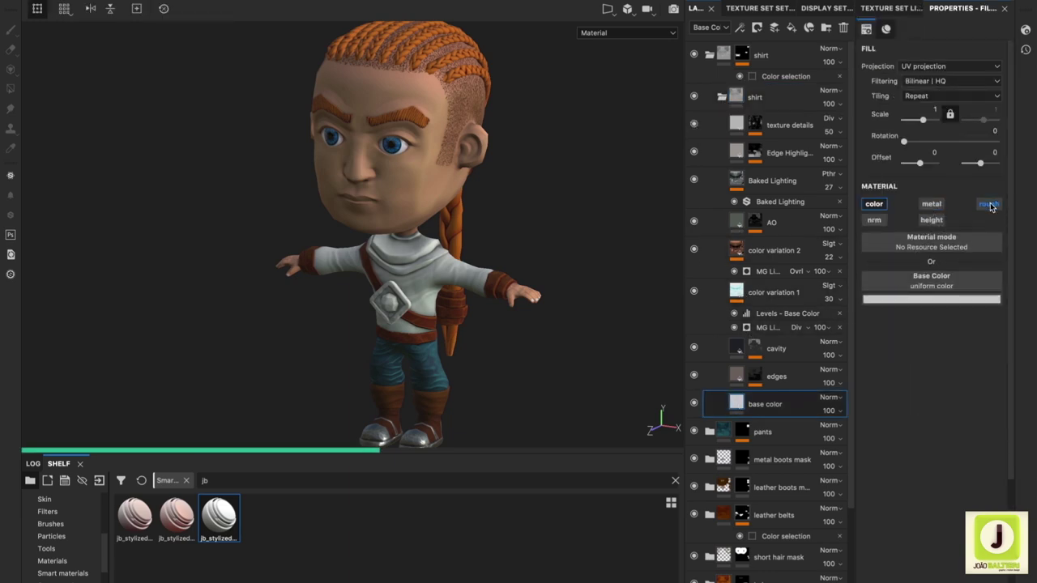
pyautogui.click(932, 299)
pyautogui.click(967, 397)
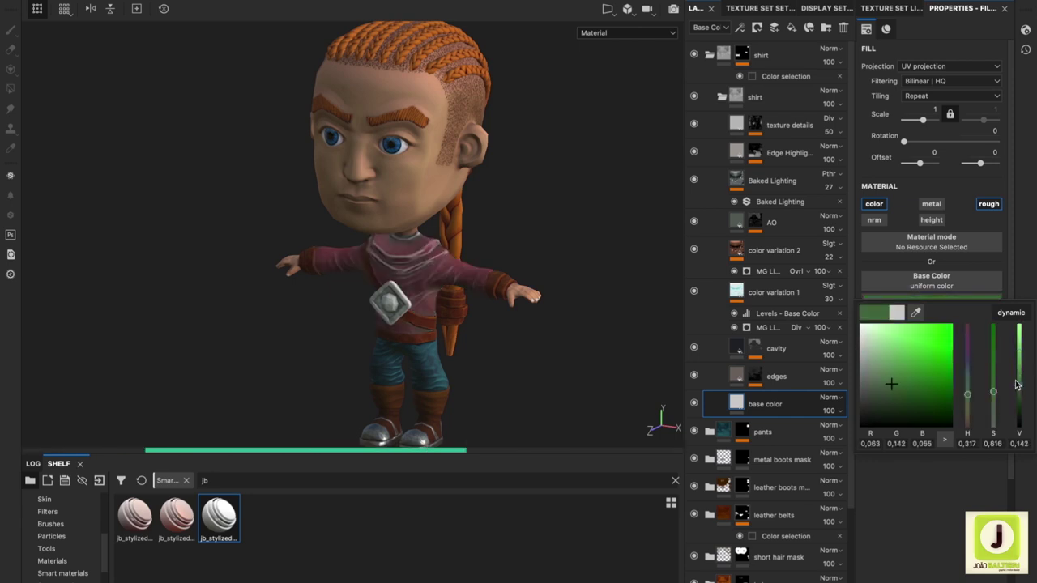
pyautogui.click(895, 389)
# - Make the cavity and edges layers dark green and the Edge Highlight a lighter saturated green
pyautogui.click(773, 376)
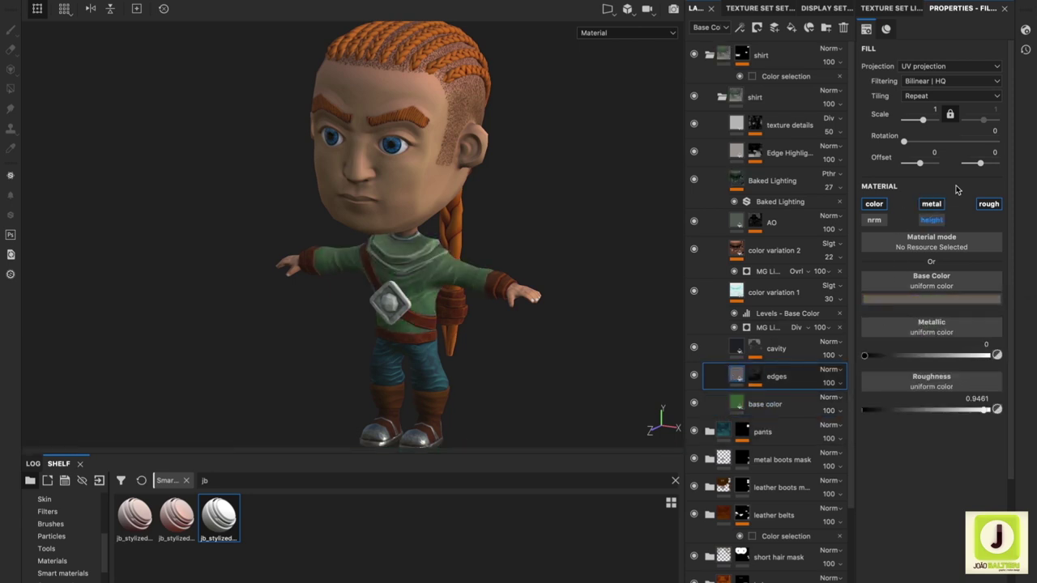
pyautogui.click(910, 299)
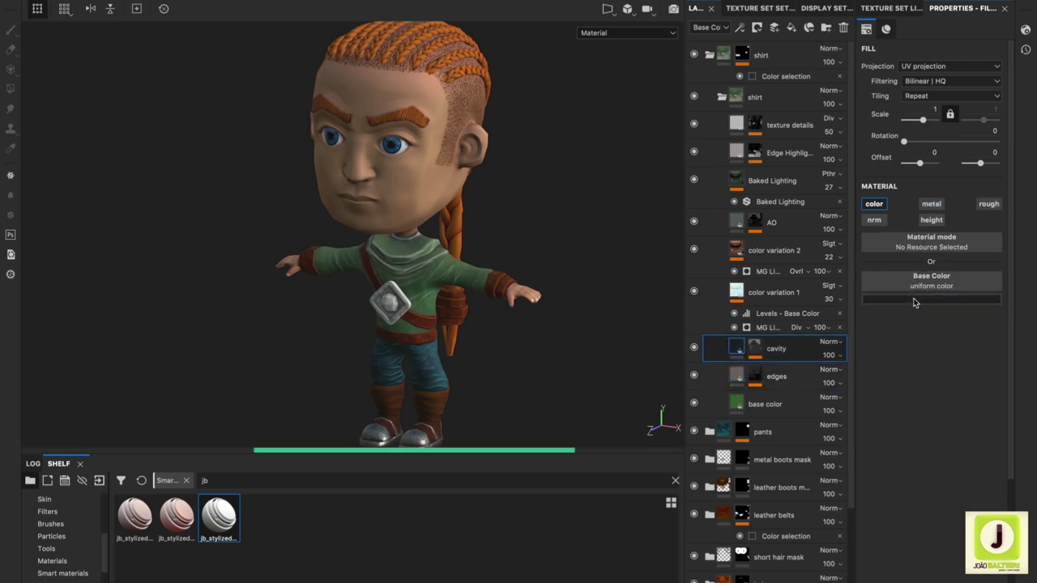
pyautogui.click(914, 300)
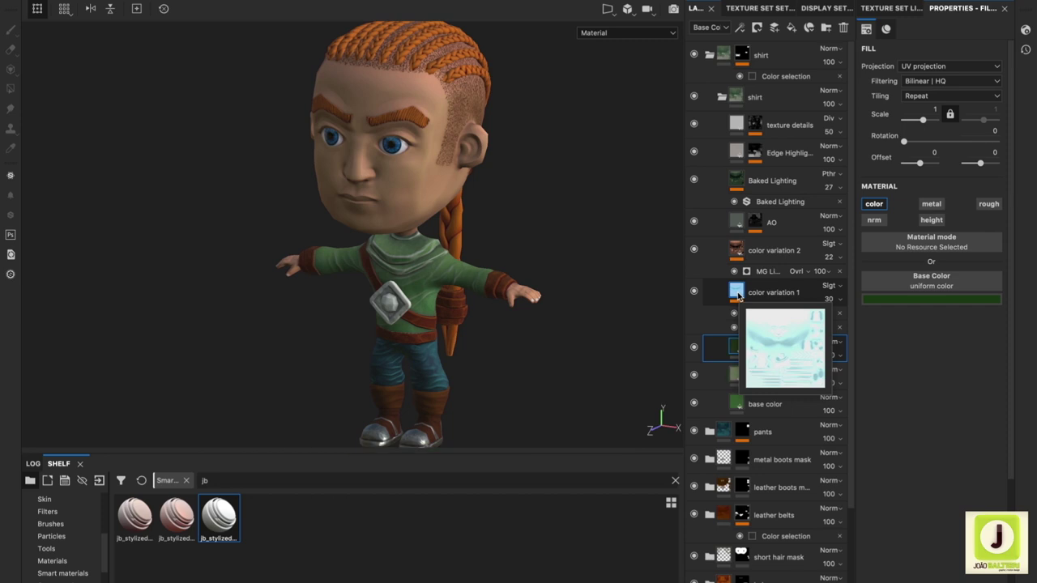
pyautogui.click(778, 153)
pyautogui.click(923, 298)
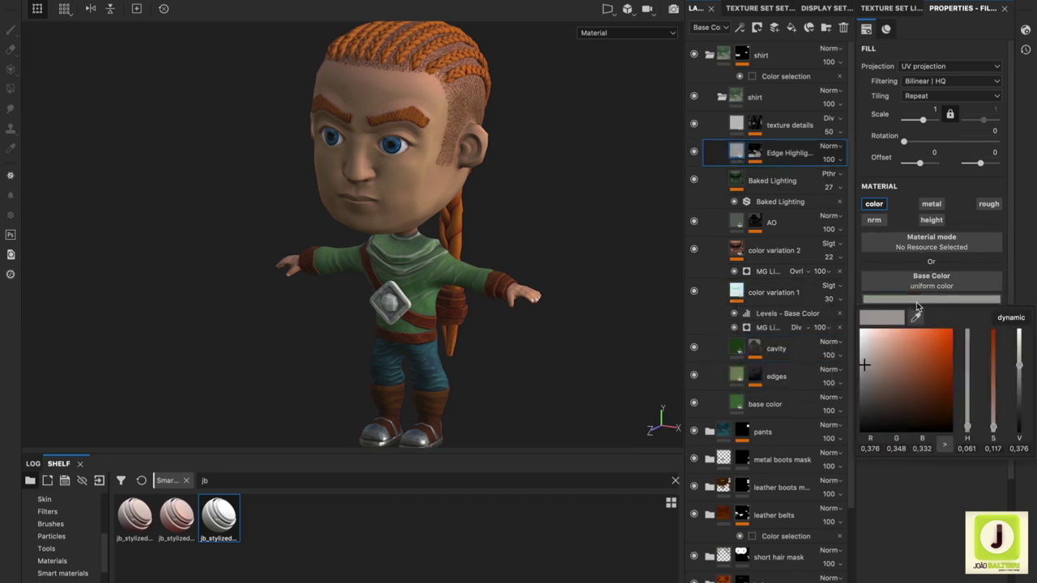
pyautogui.click(736, 373)
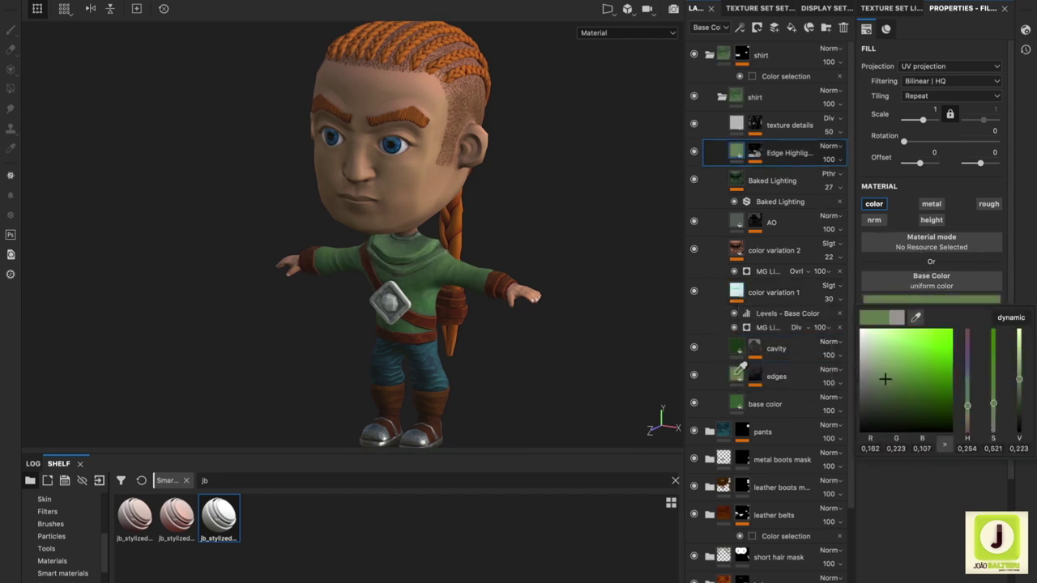
pyautogui.moveTo(862, 377); pyautogui.dragTo(898, 379)
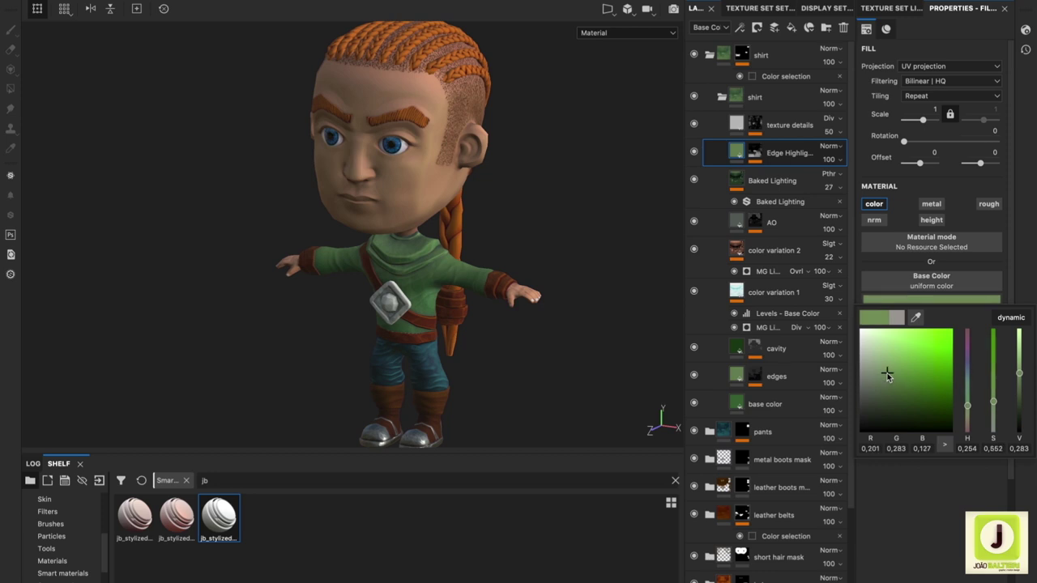
pyautogui.click(918, 492)
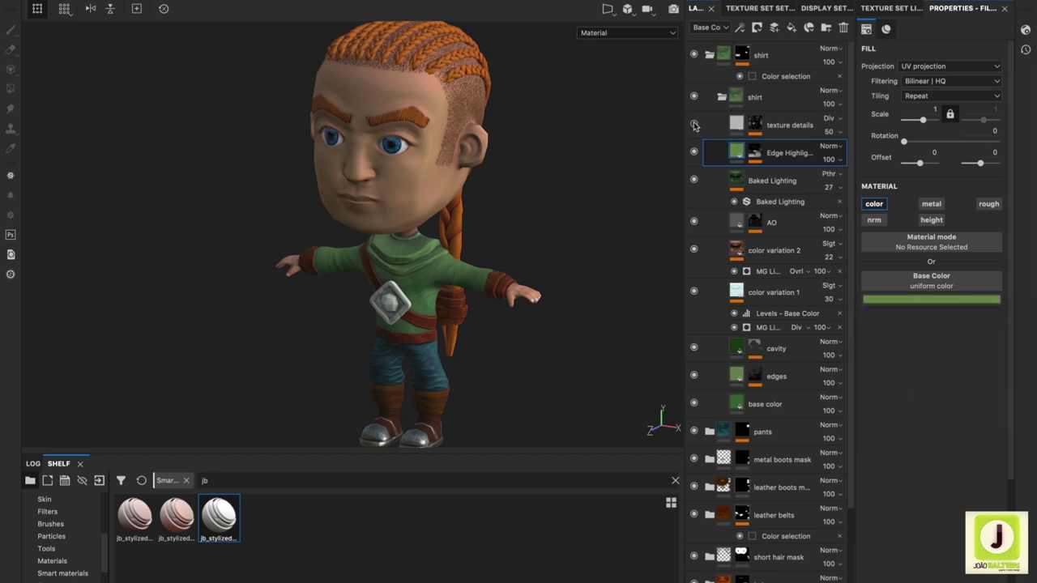
# - Set texture details opacity to 66 and rotate its Grunge Concrete fill by 90
pyautogui.click(778, 125)
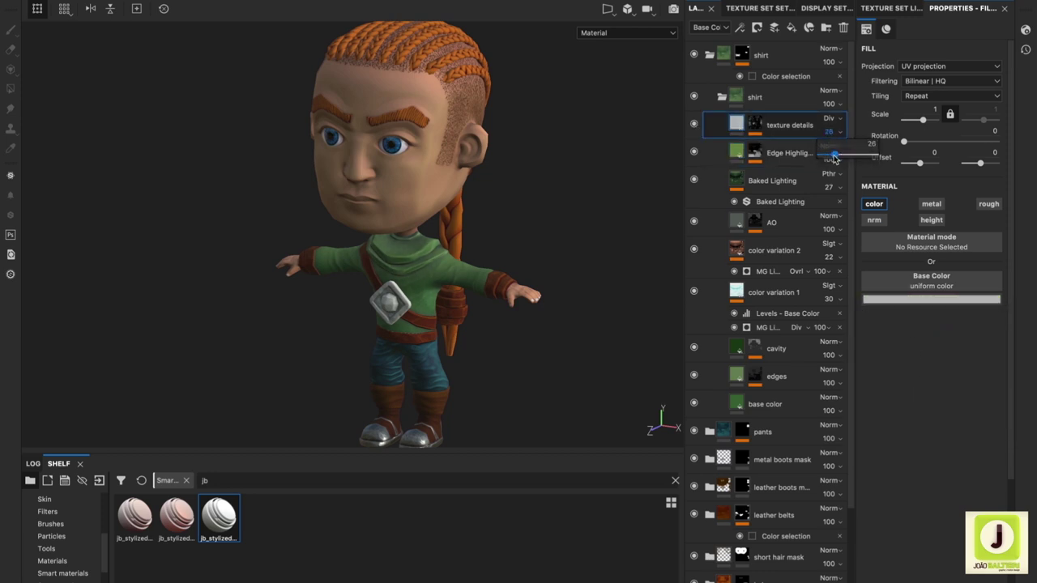
pyautogui.moveTo(826, 132); pyautogui.dragTo(875, 144)
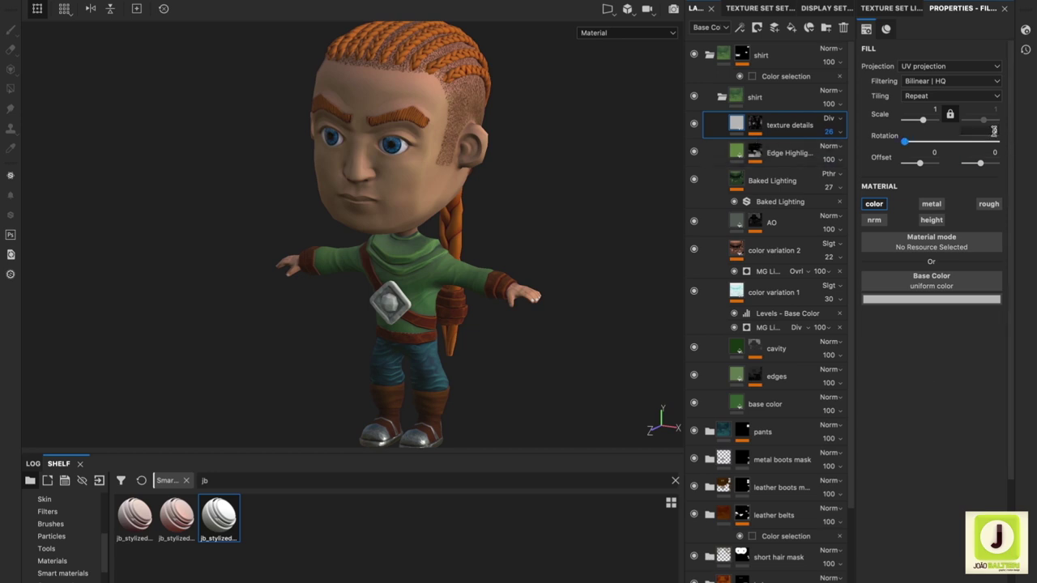
pyautogui.write('90')
pyautogui.press('Return')
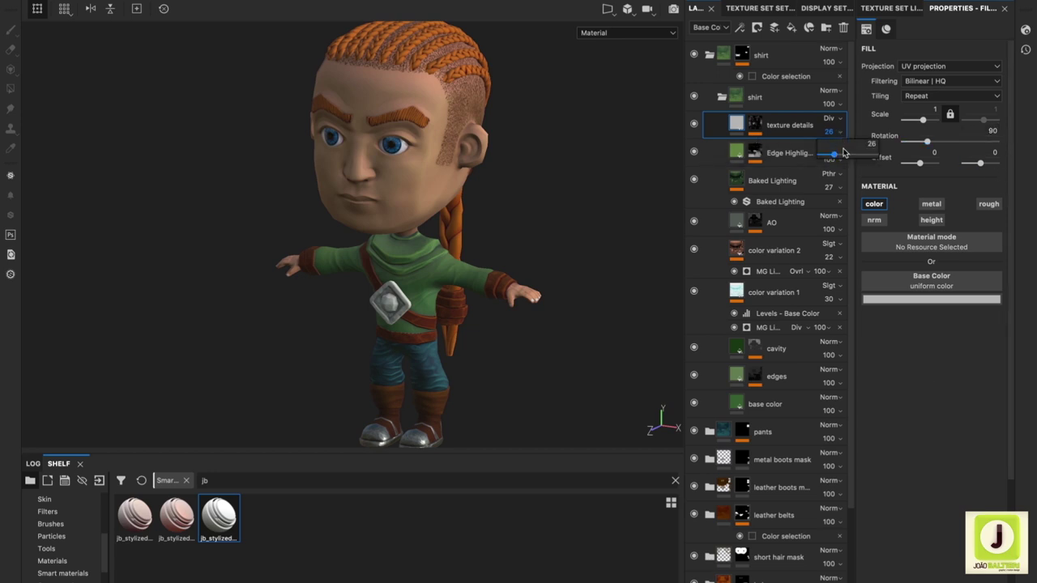
pyautogui.moveTo(828, 132)
pyautogui.mouseDown()
pyautogui.moveTo(873, 146)
pyautogui.moveTo(913, 142)
pyautogui.mouseUp()
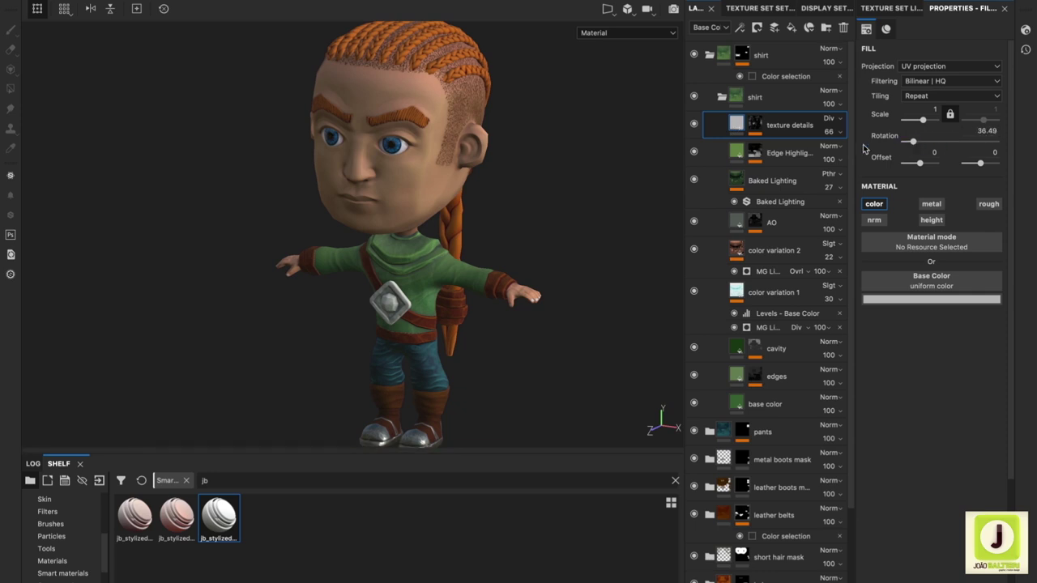
pyautogui.click(755, 122)
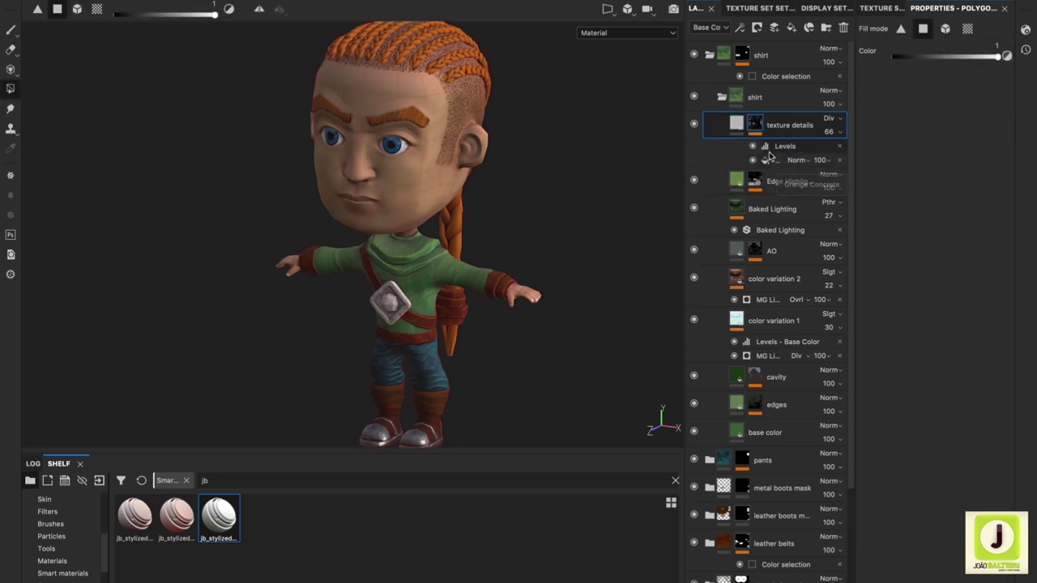
pyautogui.click(766, 160)
pyautogui.write('90')
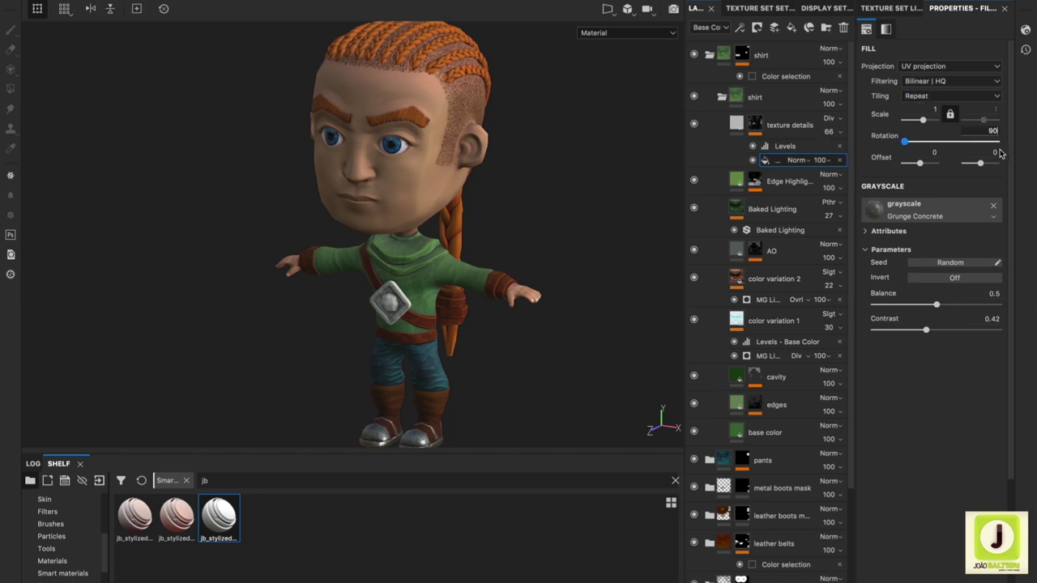
pyautogui.press('Return')
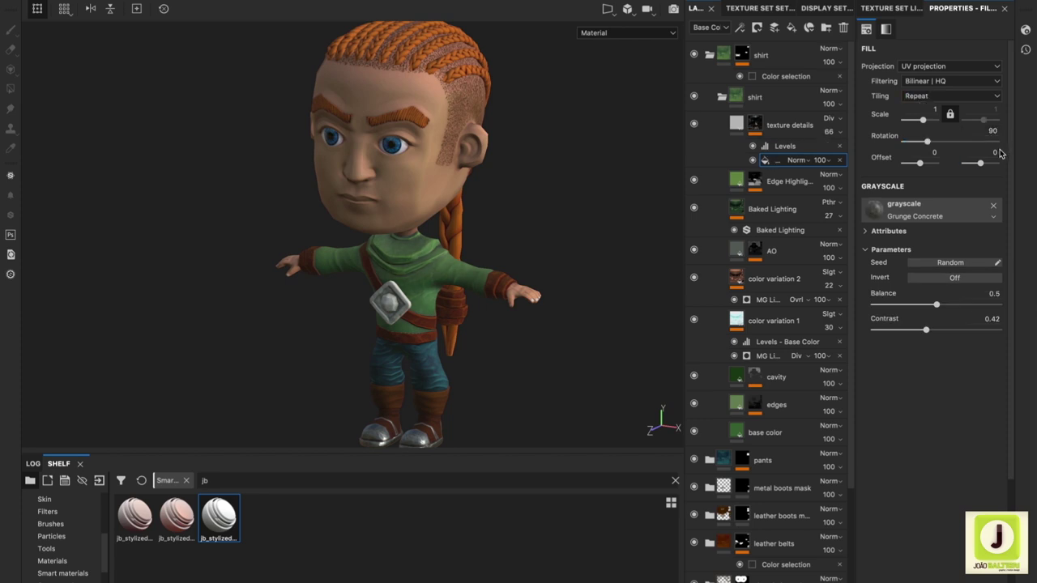
# - Darken the AO layer's colour and lower color variation 1 opacity to 10
pyautogui.click(765, 250)
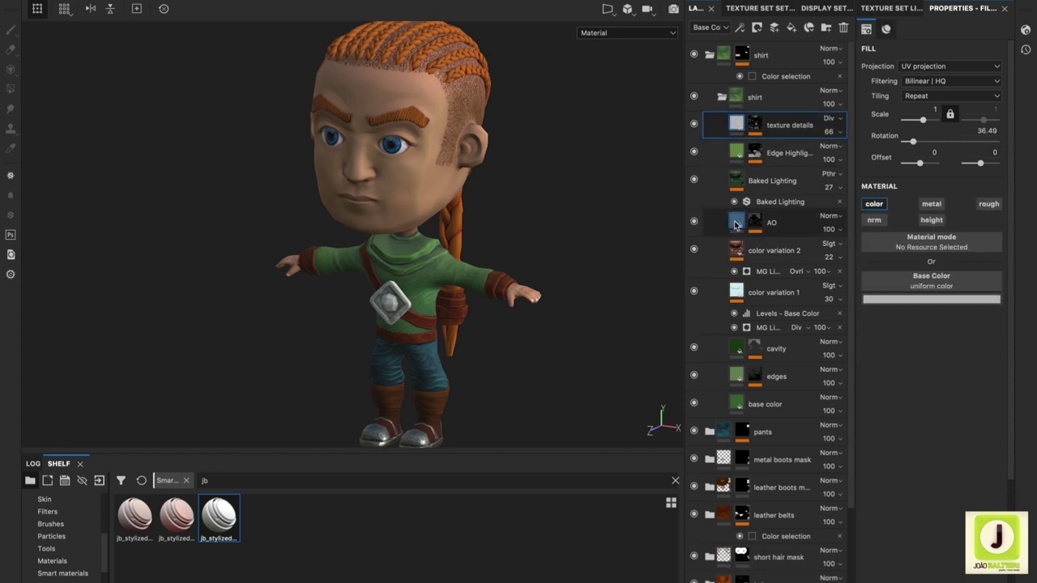
pyautogui.click(932, 299)
pyautogui.moveTo(899, 380); pyautogui.dragTo(873, 411)
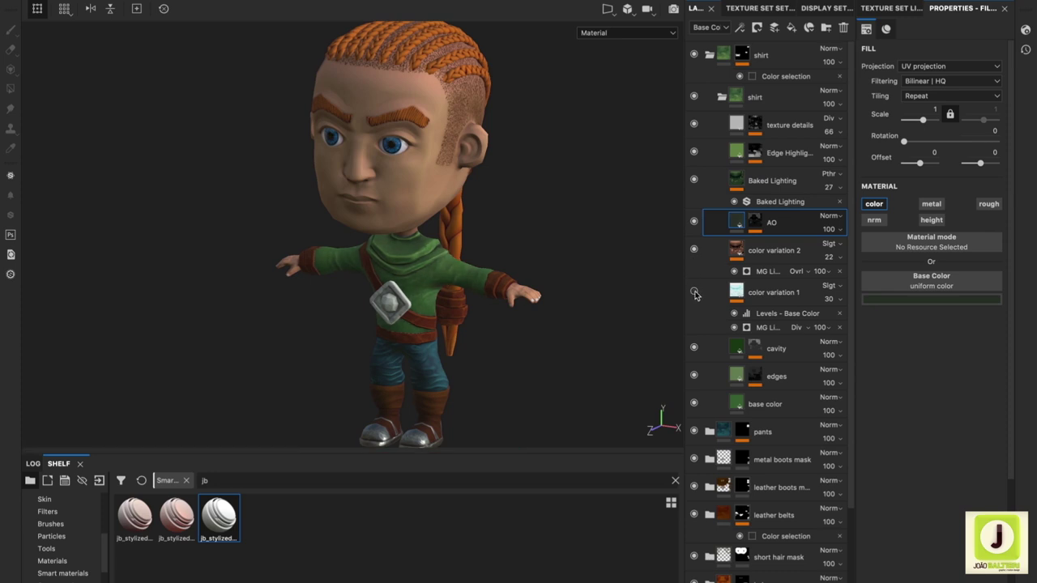
pyautogui.moveTo(830, 298); pyautogui.dragTo(802, 302)
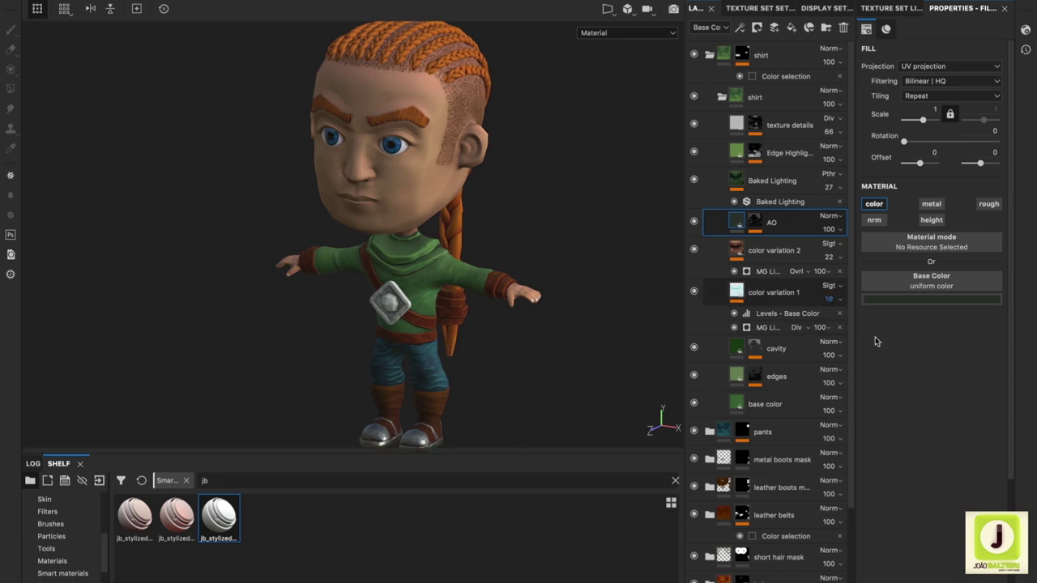
# - Add a fill layer above the shirt with a colour-selection mask, metal and roughness off
pyautogui.click(721, 96)
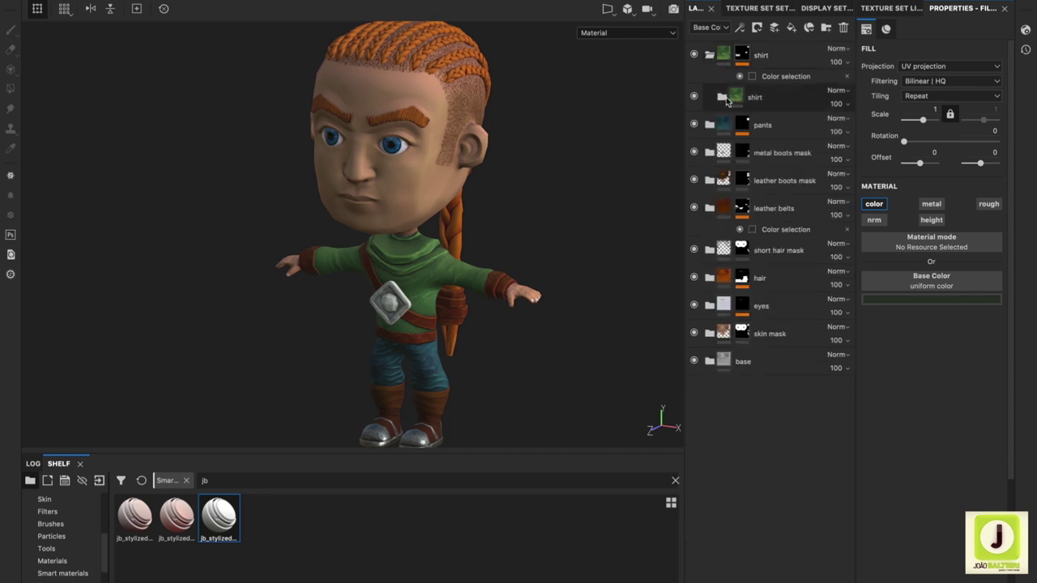
pyautogui.click(791, 27)
pyautogui.rightClick(757, 99)
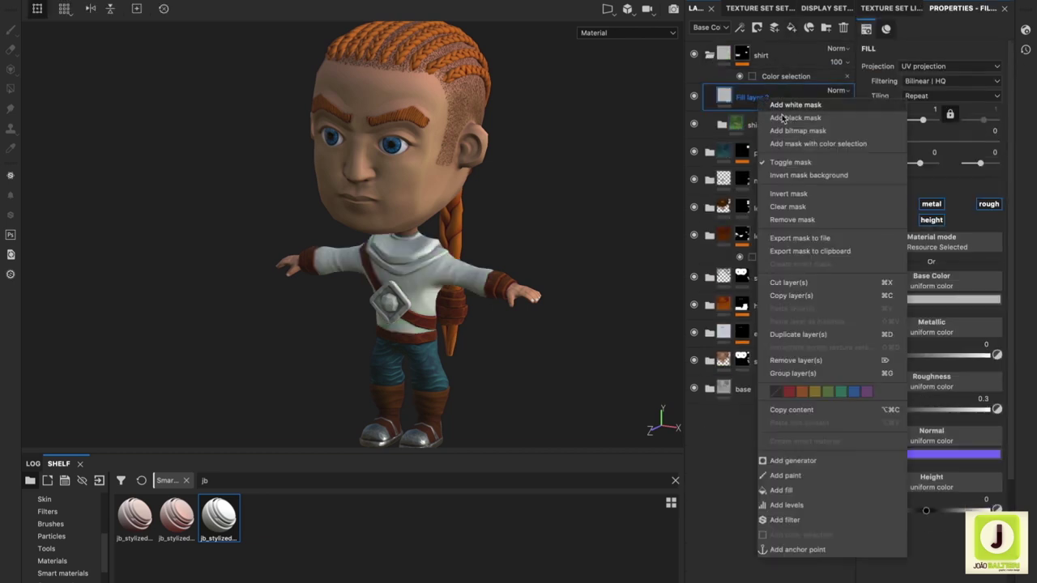
pyautogui.click(810, 142)
pyautogui.click(931, 204)
pyautogui.click(991, 203)
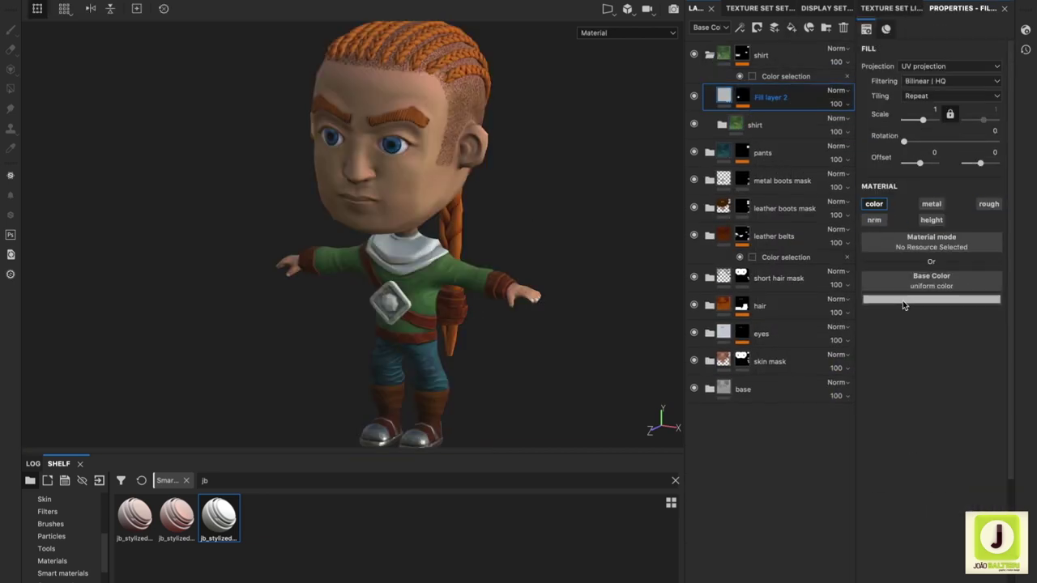
# - Set the fill layer to Multiply with a 0.324 grey colour and expand the pants folder
pyautogui.click(839, 90)
pyautogui.click(848, 152)
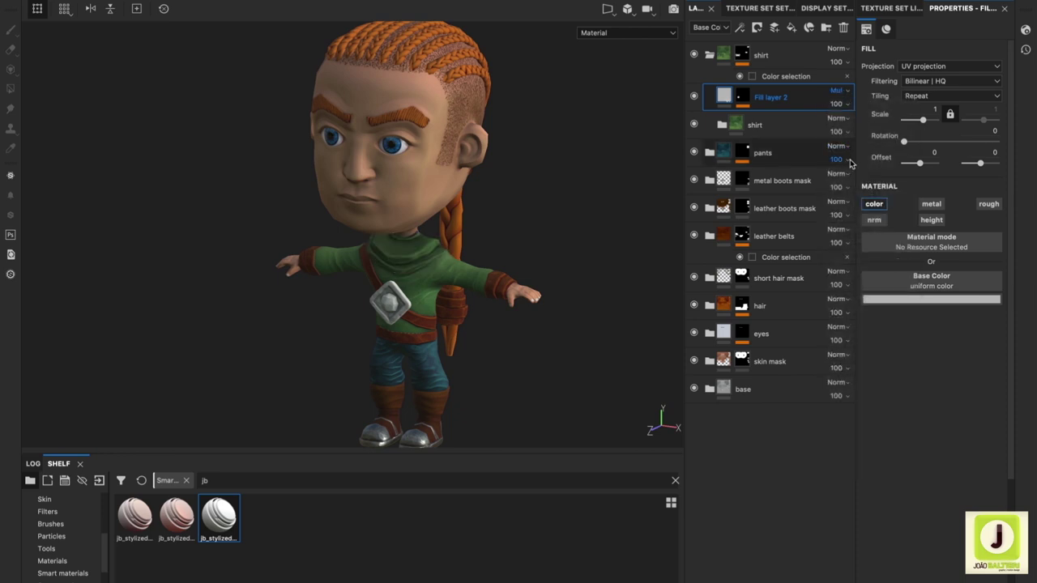
pyautogui.click(903, 300)
pyautogui.click(862, 363)
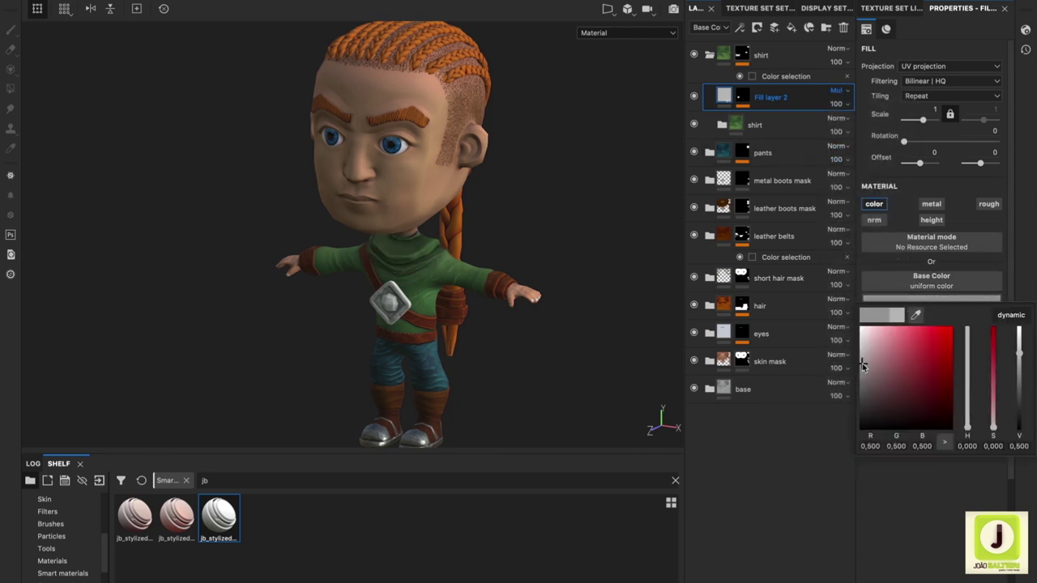
pyautogui.click(850, 513)
pyautogui.click(710, 153)
# - Add Fill layer 3 inside the pants folder and give it a tan base colour
pyautogui.click(737, 181)
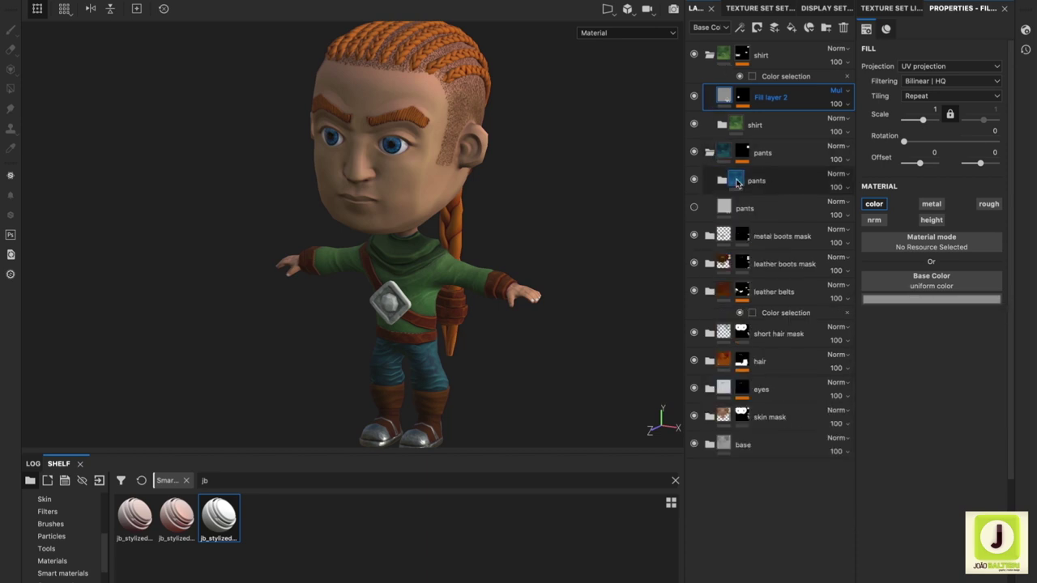
pyautogui.click(791, 27)
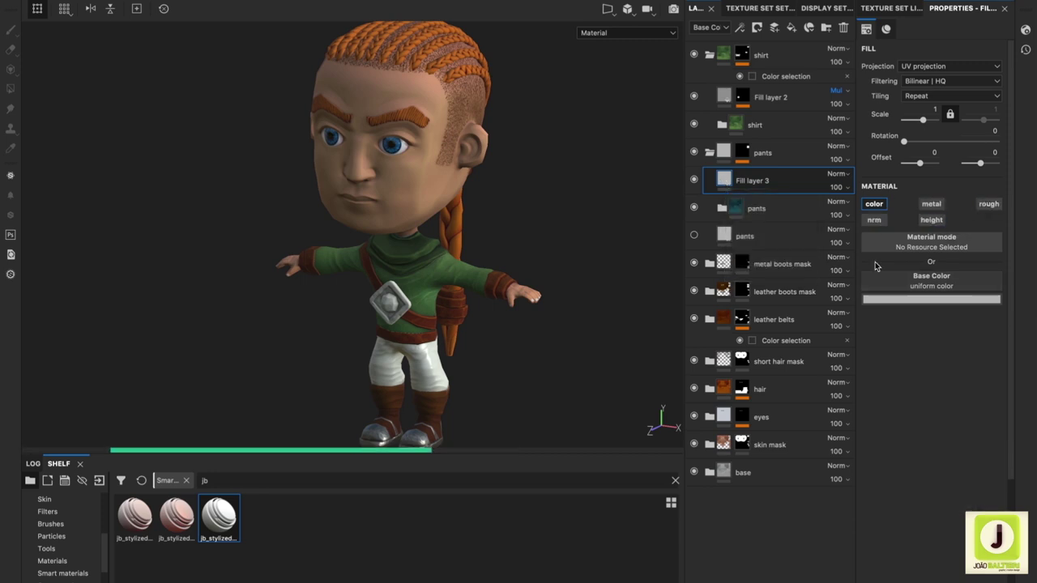
pyautogui.click(906, 299)
pyautogui.moveTo(895, 372)
pyautogui.mouseDown()
pyautogui.moveTo(880, 359)
pyautogui.moveTo(887, 346)
pyautogui.mouseUp()
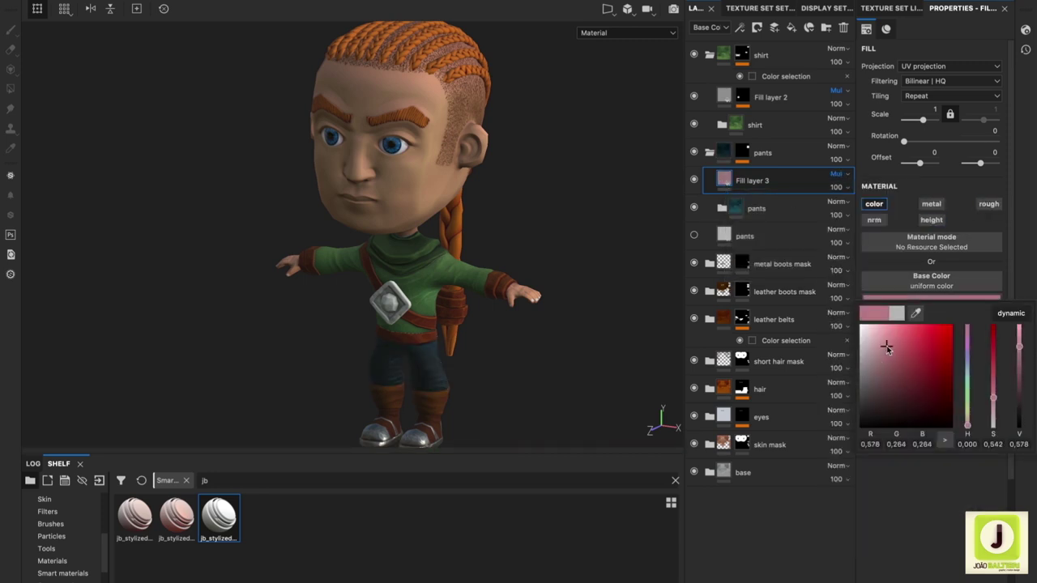
pyautogui.click(971, 413)
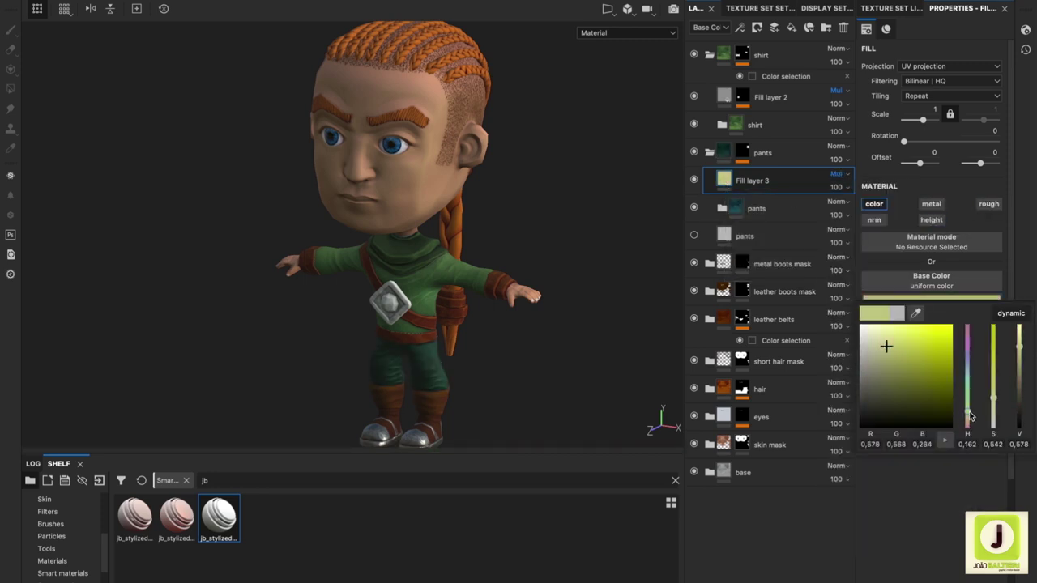
pyautogui.moveTo(971, 416); pyautogui.dragTo(969, 422)
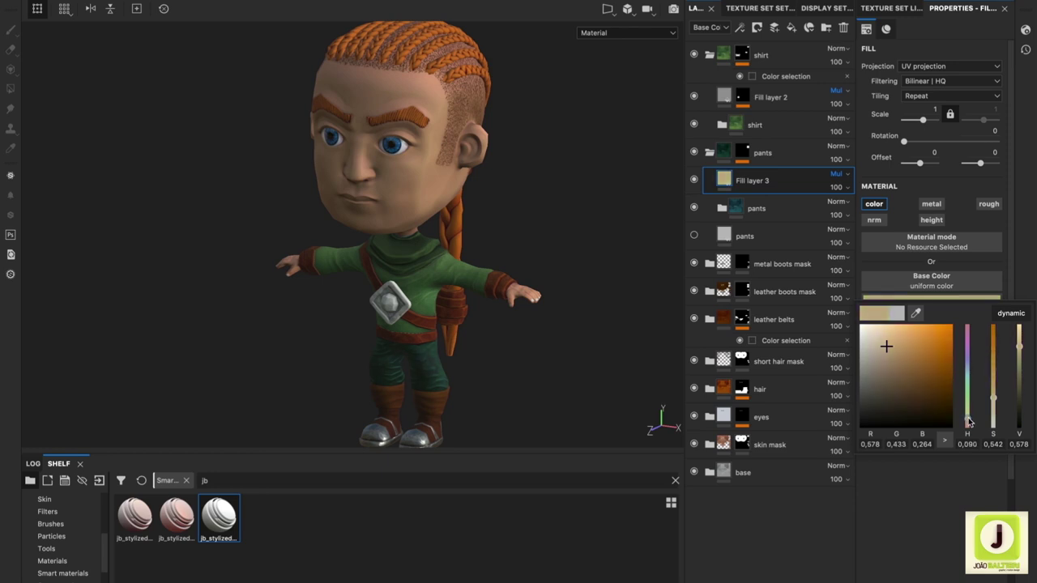
pyautogui.click(921, 525)
pyautogui.moveTo(724, 97)
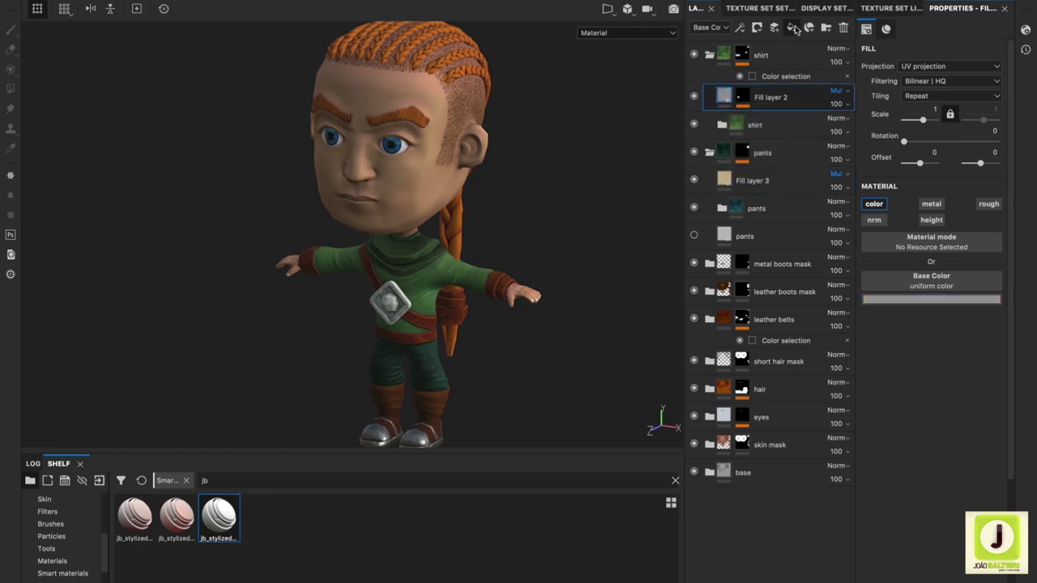
# - Add colour-only Fill layer 4 in the shirt group with roughness, normal and height off and pink colour
pyautogui.click(791, 27)
pyautogui.click(986, 204)
pyautogui.click(931, 220)
pyautogui.click(874, 219)
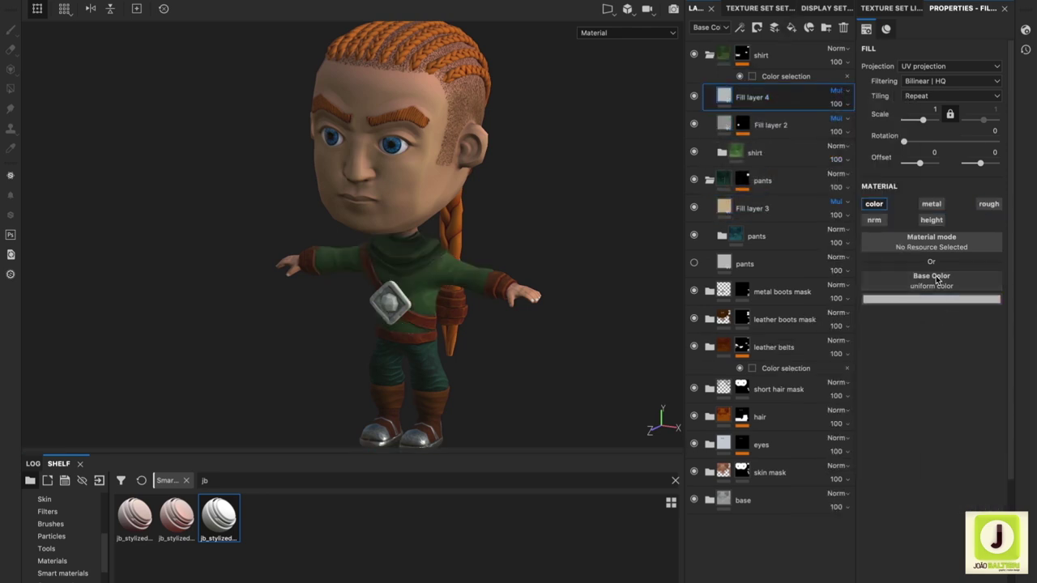
pyautogui.click(931, 299)
pyautogui.click(889, 340)
pyautogui.moveTo(888, 340); pyautogui.dragTo(897, 337)
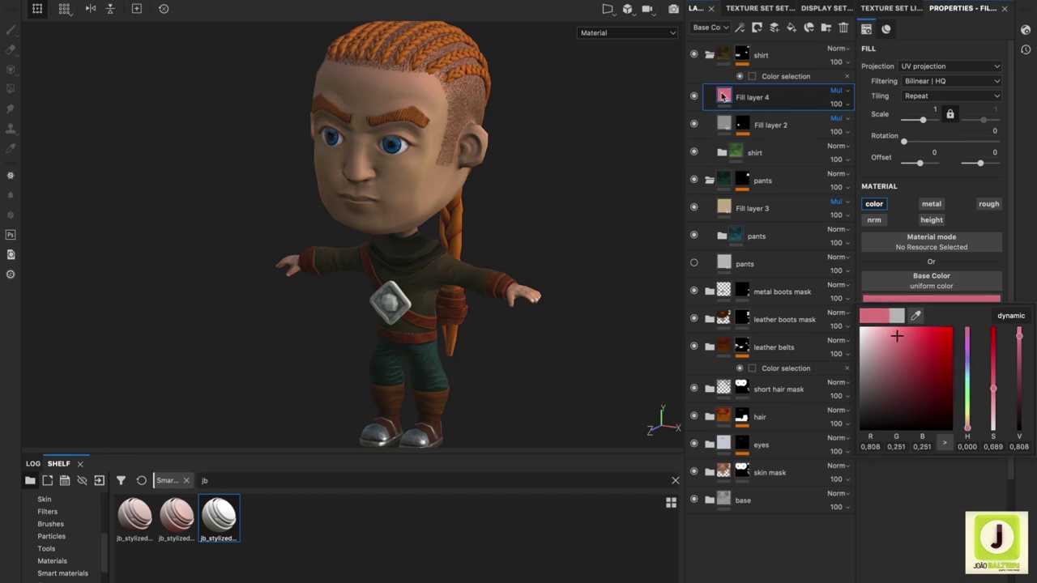
pyautogui.click(709, 54)
pyautogui.keyDown('alt'); pyautogui.moveTo(240, 306); pyautogui.dragTo(466, 302); pyautogui.keyUp('alt')
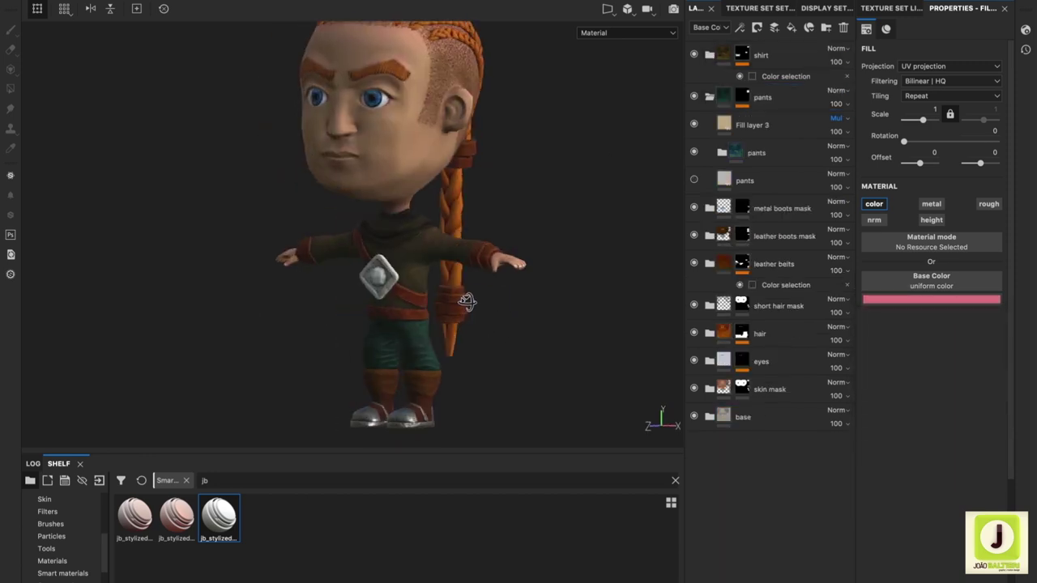
pyautogui.scroll(2, 466, 301)
pyautogui.scroll(3, 466, 301)
pyautogui.scroll(3, 466, 301)
pyautogui.scroll(4, 466, 301)
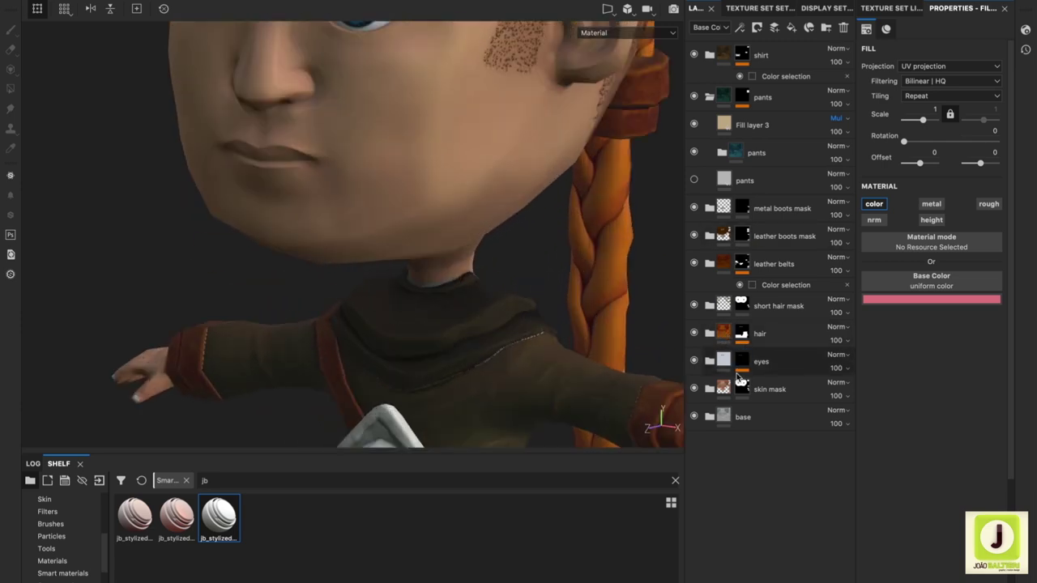
pyautogui.click(741, 388)
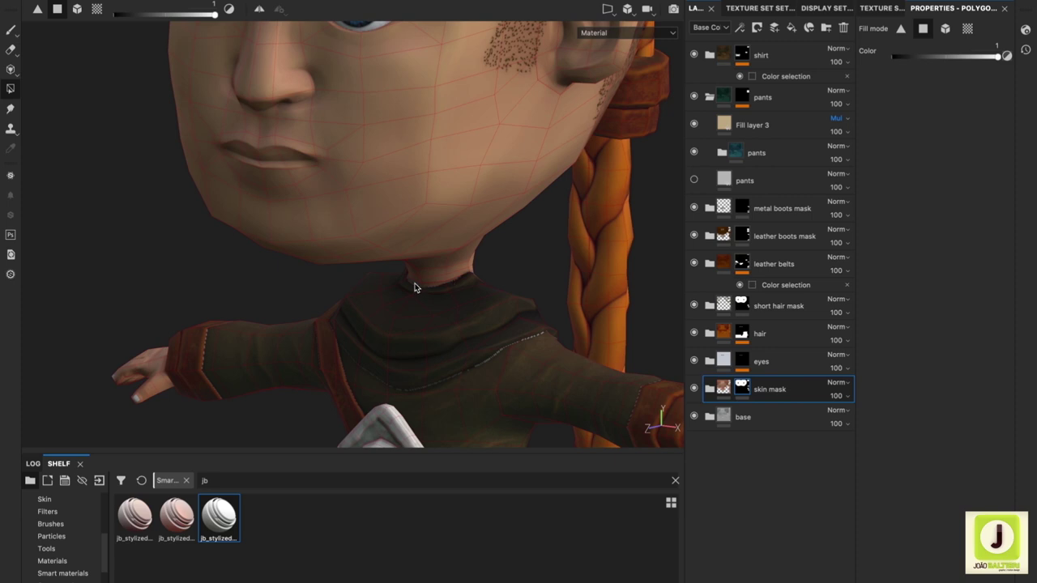
pyautogui.moveTo(413, 288)
pyautogui.keyDown('alt'); pyautogui.mouseDown()
pyautogui.moveTo(570, 308)
pyautogui.moveTo(398, 292)
pyautogui.moveTo(411, 282)
pyautogui.moveTo(358, 277)
pyautogui.mouseUp(); pyautogui.keyUp('alt')
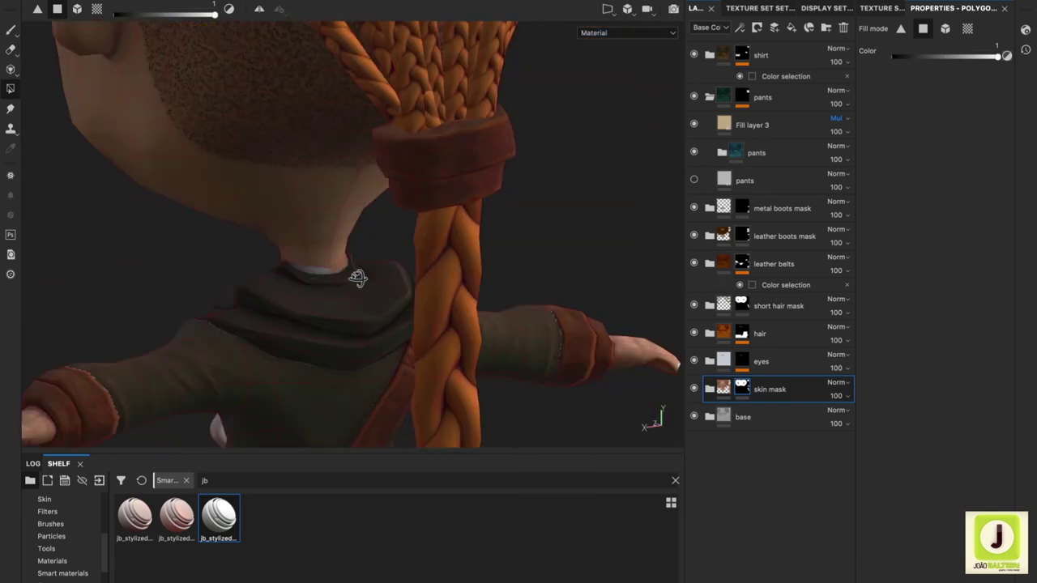
pyautogui.press('1')
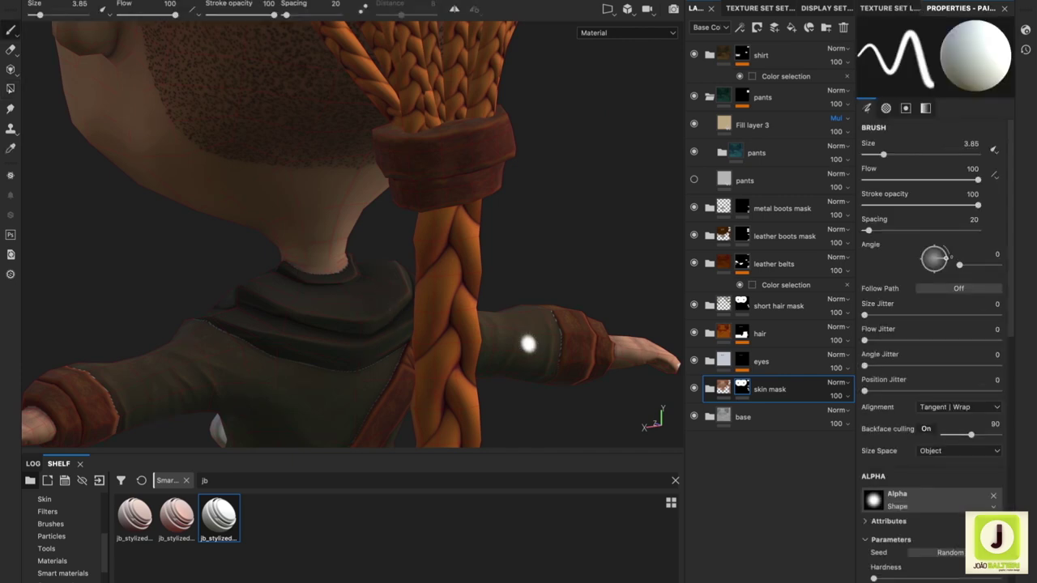
pyautogui.keyDown('alt'); pyautogui.moveTo(531, 345); pyautogui.dragTo(455, 325); pyautogui.keyUp('alt')
pyautogui.press('4')
pyautogui.moveTo(580, 366)
pyautogui.keyDown('alt'); pyautogui.mouseDown()
pyautogui.moveTo(412, 301)
pyautogui.moveTo(396, 234)
pyautogui.moveTo(406, 351)
pyautogui.moveTo(615, 361)
pyautogui.moveTo(546, 379)
pyautogui.moveTo(379, 316)
pyautogui.moveTo(160, 322)
pyautogui.moveTo(632, 297)
pyautogui.moveTo(550, 297)
pyautogui.moveTo(280, 249)
pyautogui.moveTo(278, 324)
pyautogui.moveTo(226, 341)
pyautogui.mouseUp(); pyautogui.keyUp('alt')
pyautogui.press('f')
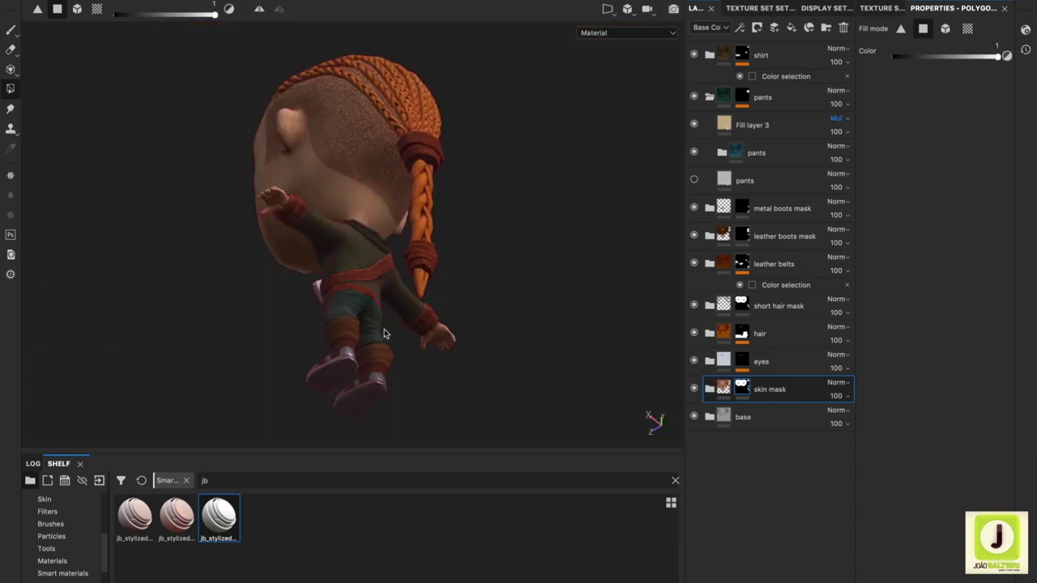
pyautogui.press('1')
pyautogui.keyDown('alt'); pyautogui.moveTo(384, 333); pyautogui.dragTo(564, 364); pyautogui.keyUp('alt')
pyautogui.scroll(3, 564, 364)
pyautogui.keyDown('alt'); pyautogui.moveTo(701, 324); pyautogui.dragTo(665, 330); pyautogui.keyUp('alt')
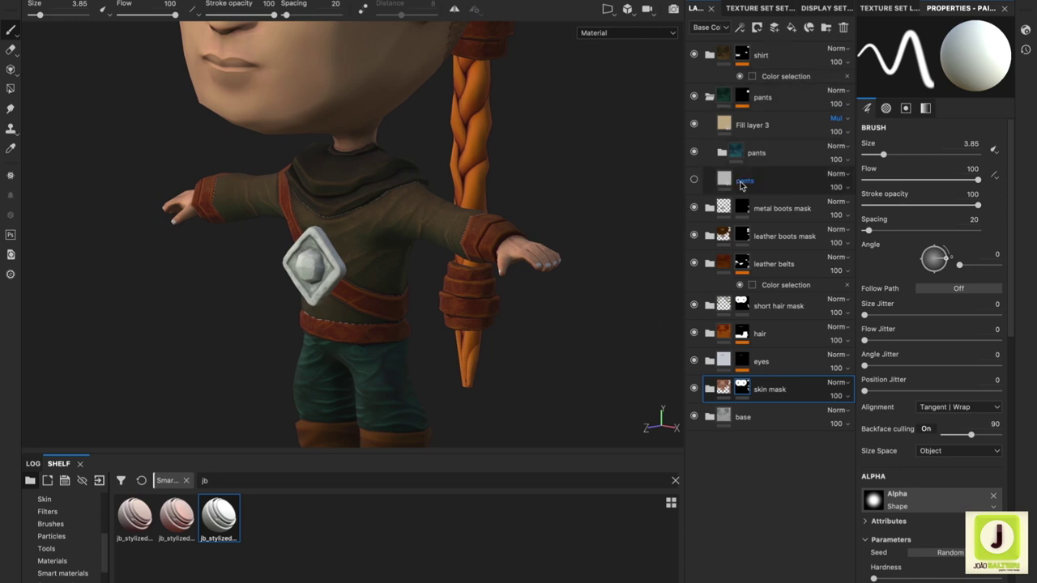
# - Move the grey pants layer into the pants folder and set shirt colour-selection tolerance to 0.5
pyautogui.moveTo(741, 181); pyautogui.dragTo(731, 166)
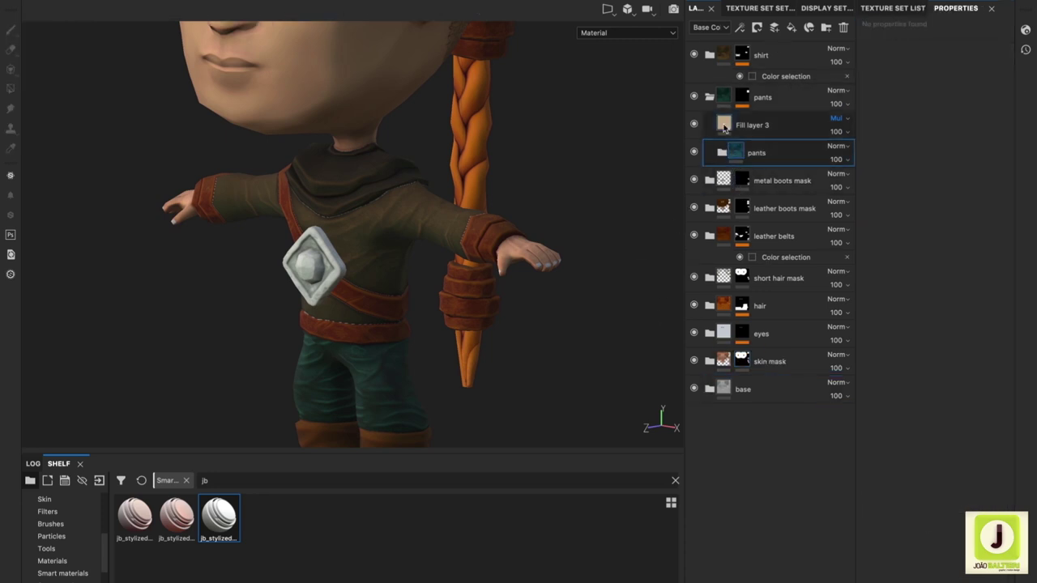
pyautogui.click(729, 56)
pyautogui.click(773, 76)
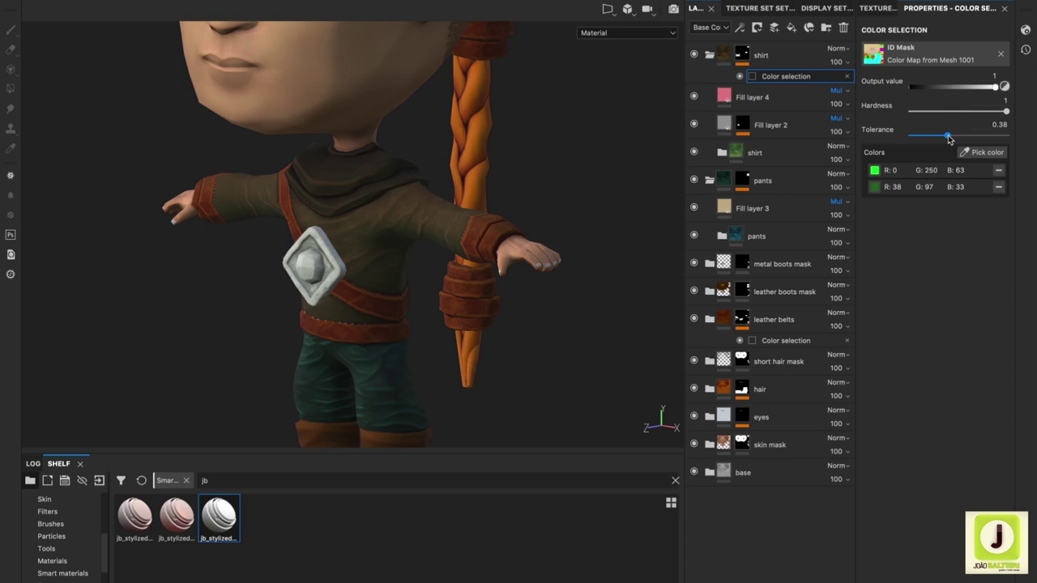
pyautogui.moveTo(948, 136); pyautogui.dragTo(966, 136)
pyautogui.moveTo(950, 134); pyautogui.dragTo(958, 134)
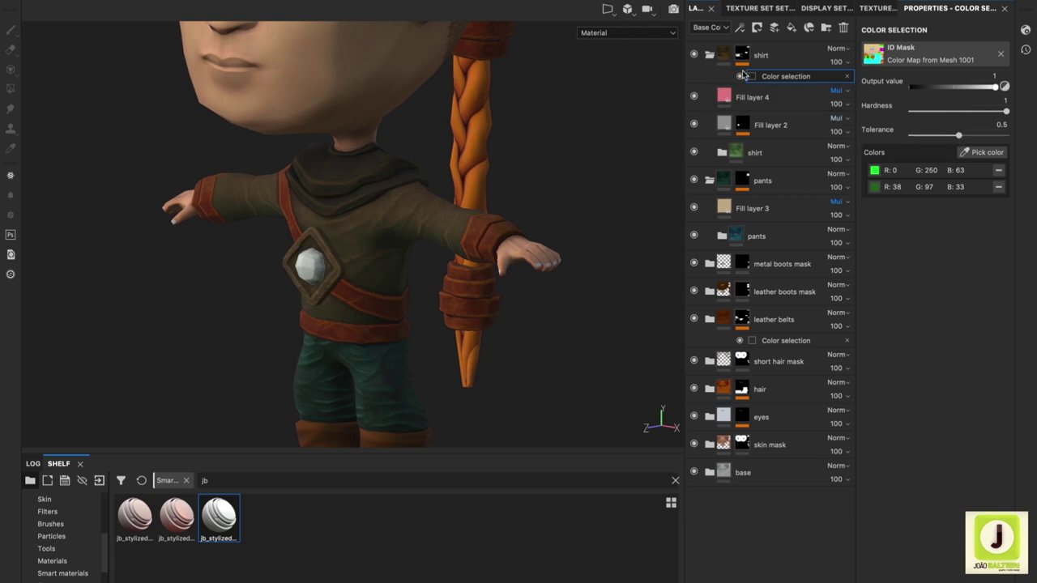
pyautogui.click(710, 55)
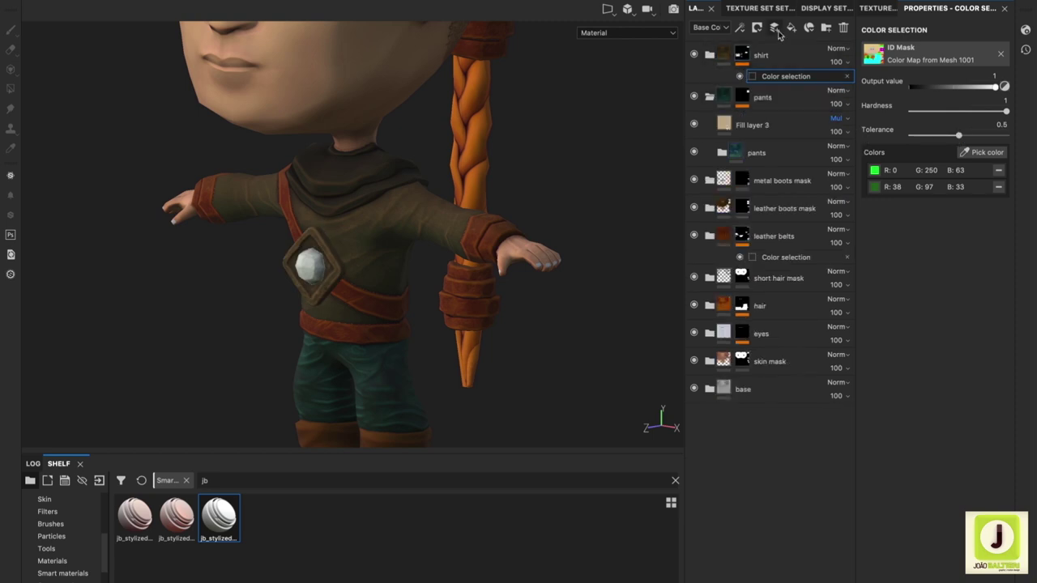
# - Create a 'rock' folder with a black mask and switch polygon fill to UV chunks
pyautogui.click(825, 28)
pyautogui.doubleClick(749, 55)
pyautogui.write('ro')
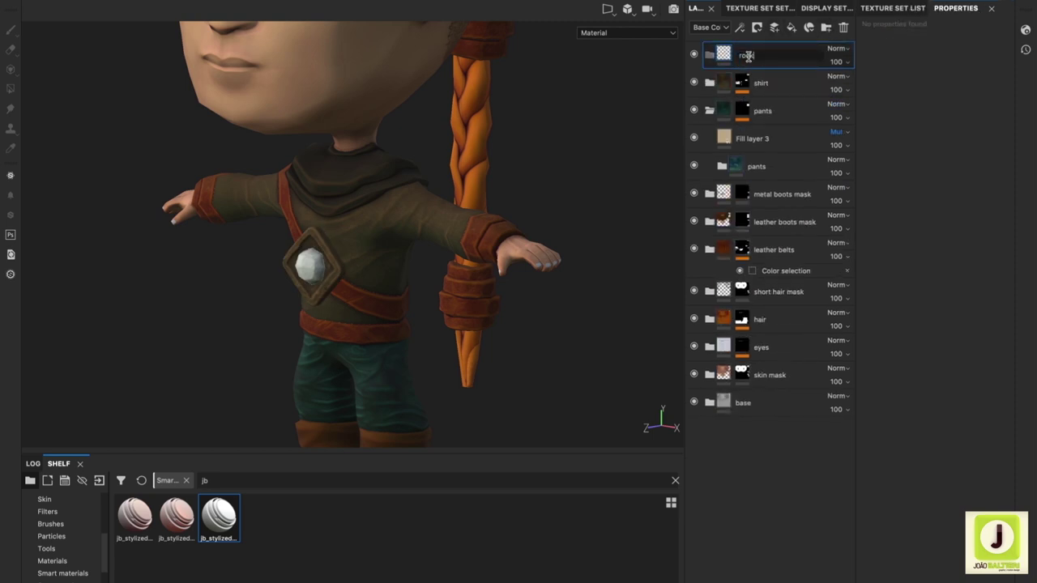
pyautogui.press('Return')
pyautogui.rightClick(747, 55)
pyautogui.click(778, 77)
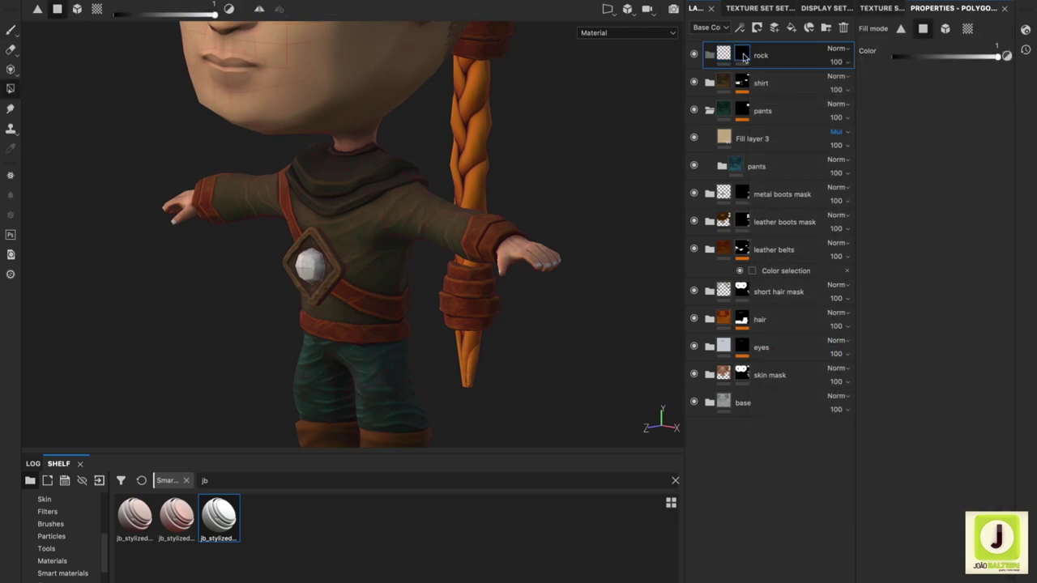
pyautogui.press('4')
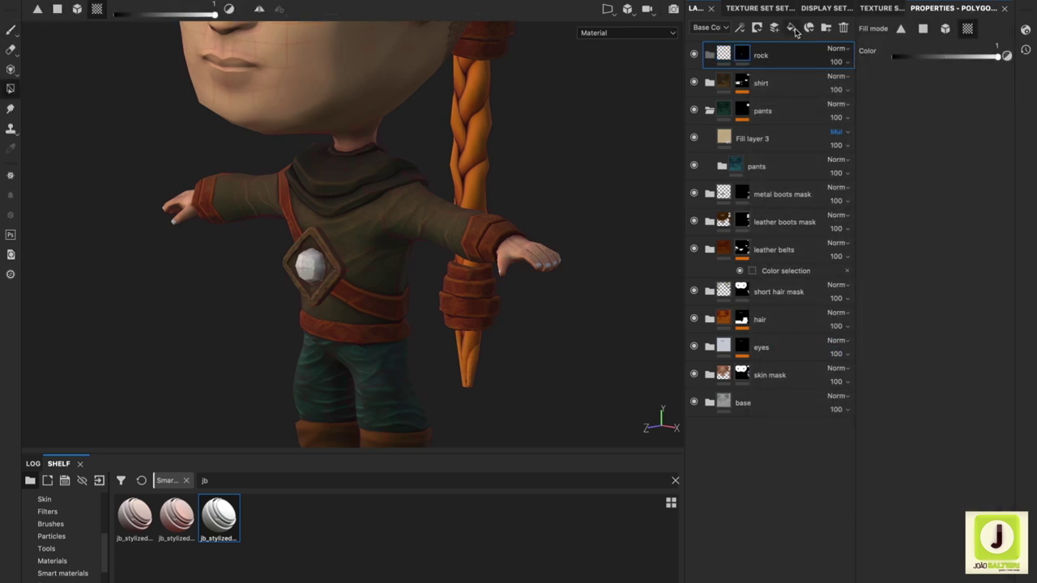
# - Put new Fill layer 5 inside the rock folder and select the folder's mask
pyautogui.click(791, 29)
pyautogui.moveTo(754, 55); pyautogui.dragTo(761, 83)
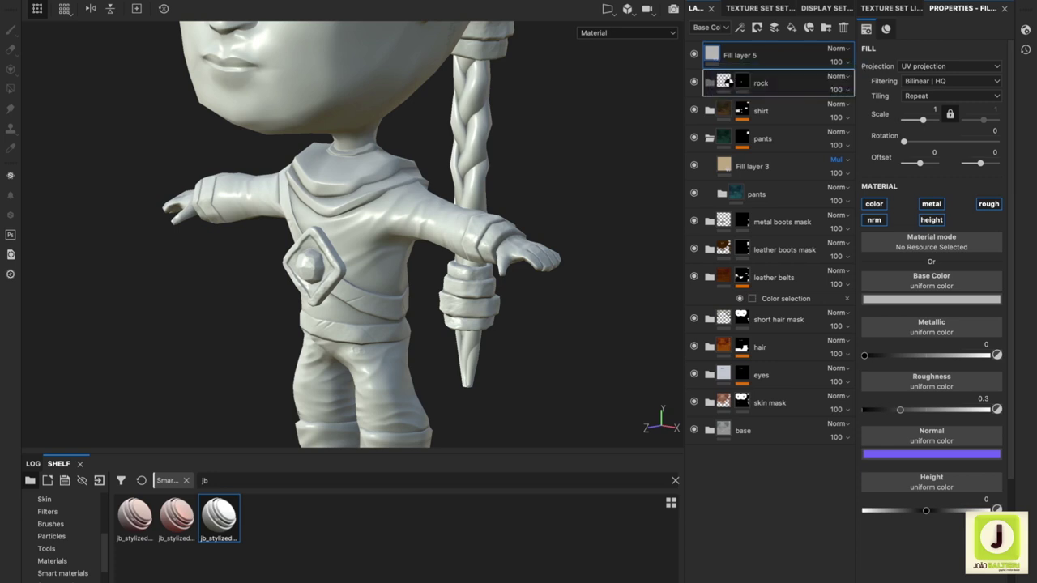
pyautogui.click(742, 54)
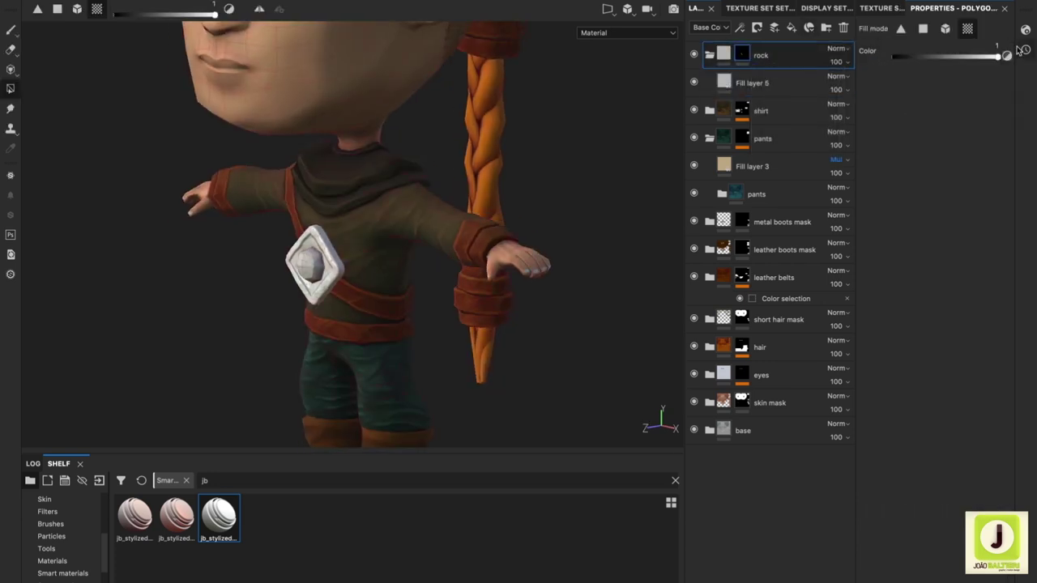
pyautogui.keyDown('alt'); pyautogui.moveTo(334, 272); pyautogui.dragTo(192, 278); pyautogui.keyUp('alt')
pyautogui.keyDown('alt'); pyautogui.moveTo(336, 279); pyautogui.dragTo(472, 299); pyautogui.keyUp('alt')
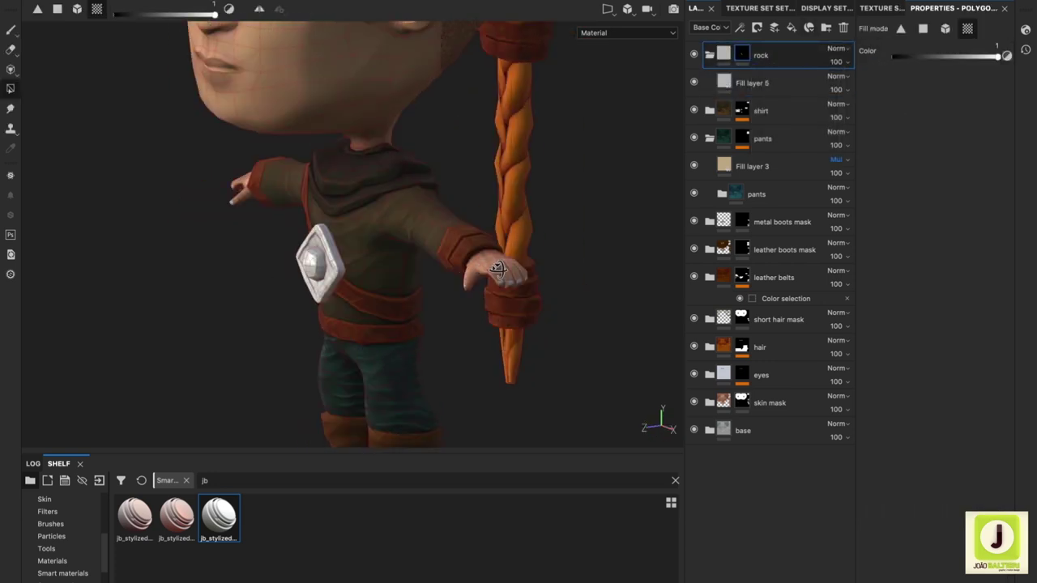
pyautogui.scroll(-3, 472, 299)
pyautogui.press('1')
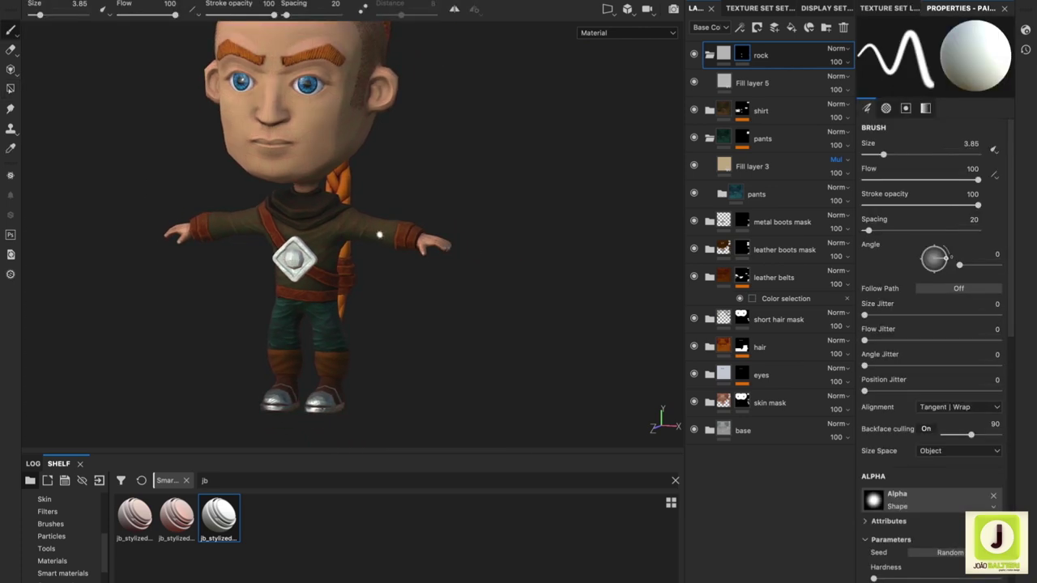
# - Add an HSL Perceptive filter to the iris layer in the eyes folder
pyautogui.click(706, 374)
pyautogui.moveTo(723, 458)
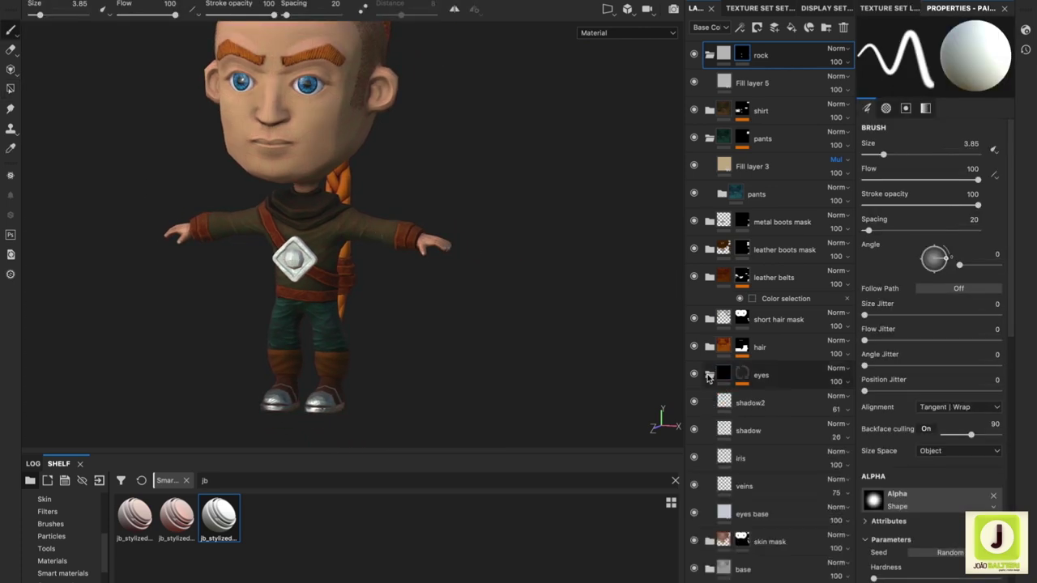
pyautogui.rightClick(729, 457)
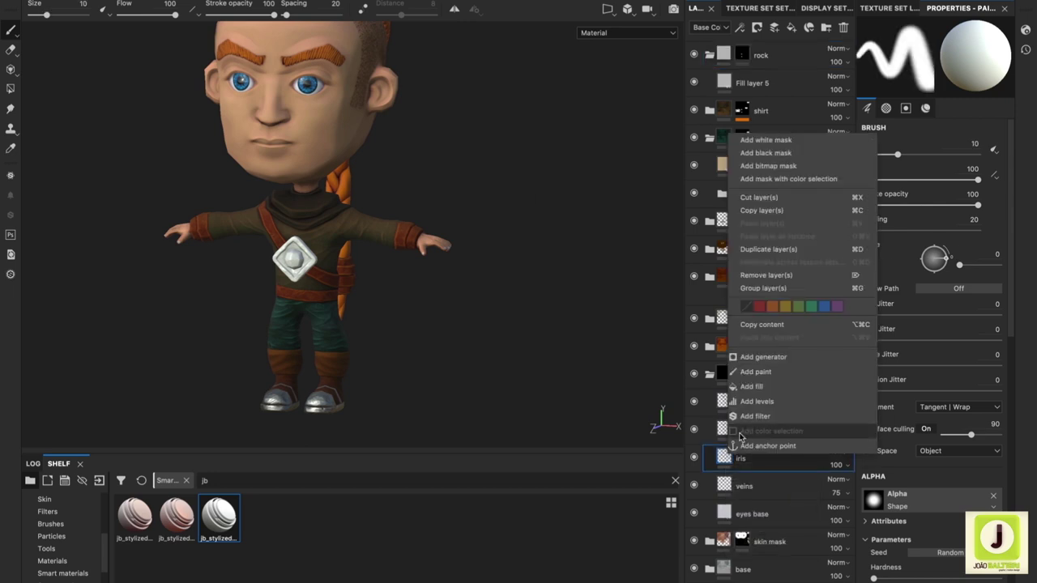
pyautogui.click(766, 412)
pyautogui.click(933, 70)
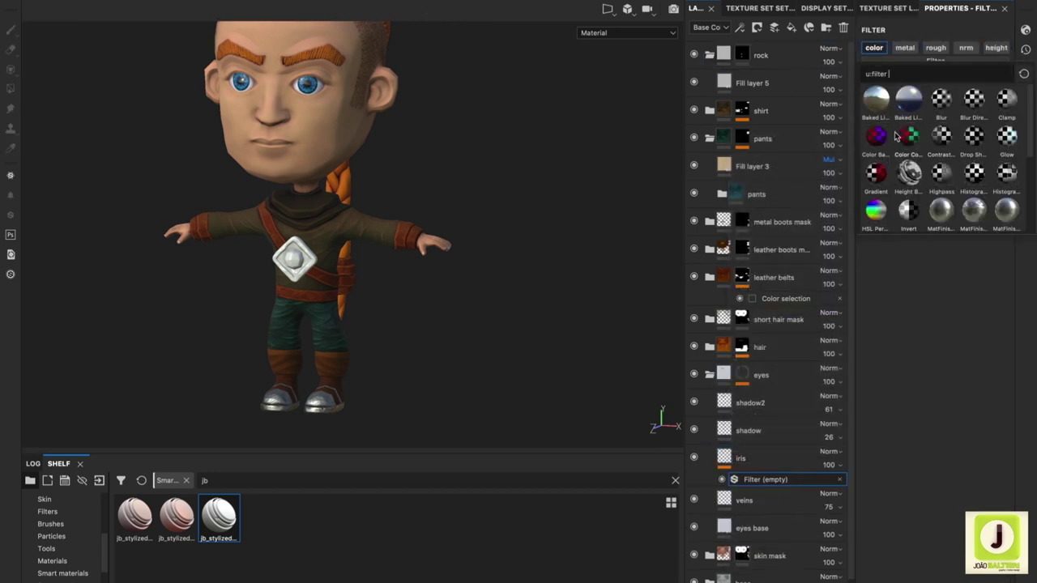
pyautogui.click(876, 210)
pyautogui.scroll(5, 588, 210)
# - Tune the iris filter to hue 0.25, saturation 0.36, lightness 0.34, then select Fill layer 3
pyautogui.moveTo(940, 161); pyautogui.dragTo(909, 163)
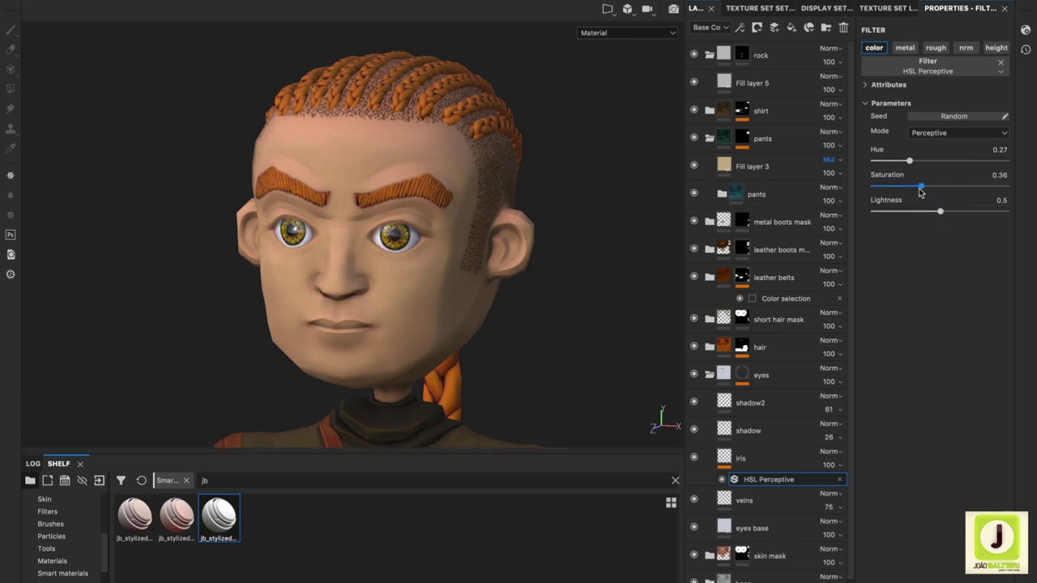
pyautogui.click(918, 211)
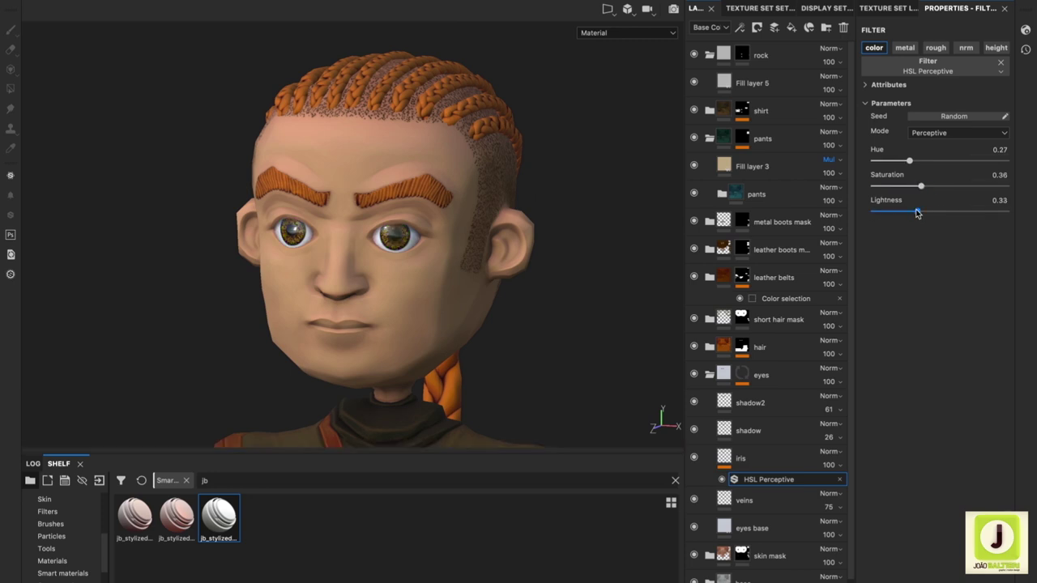
pyautogui.click(906, 212)
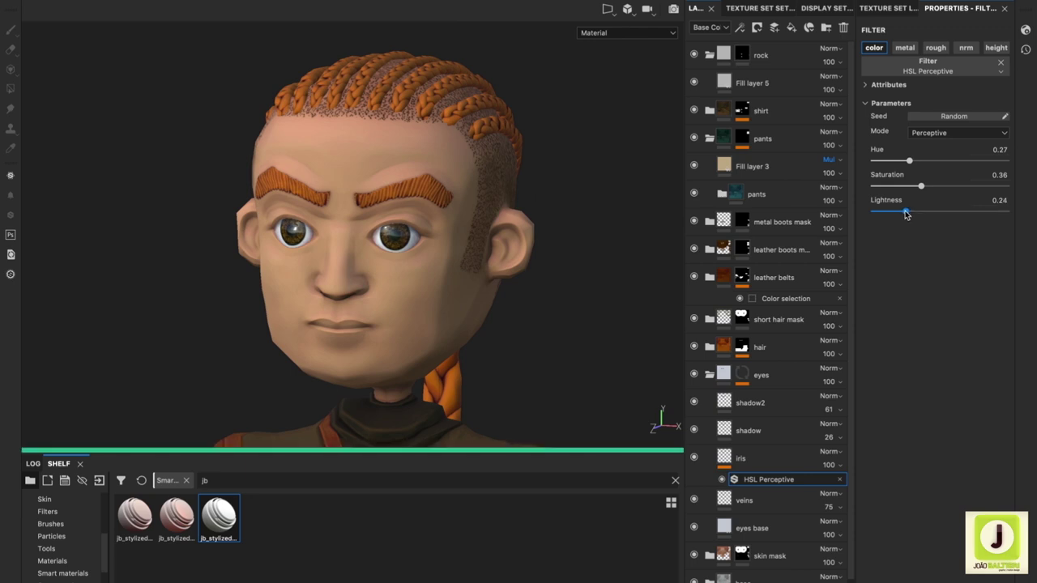
pyautogui.moveTo(905, 213); pyautogui.dragTo(909, 213)
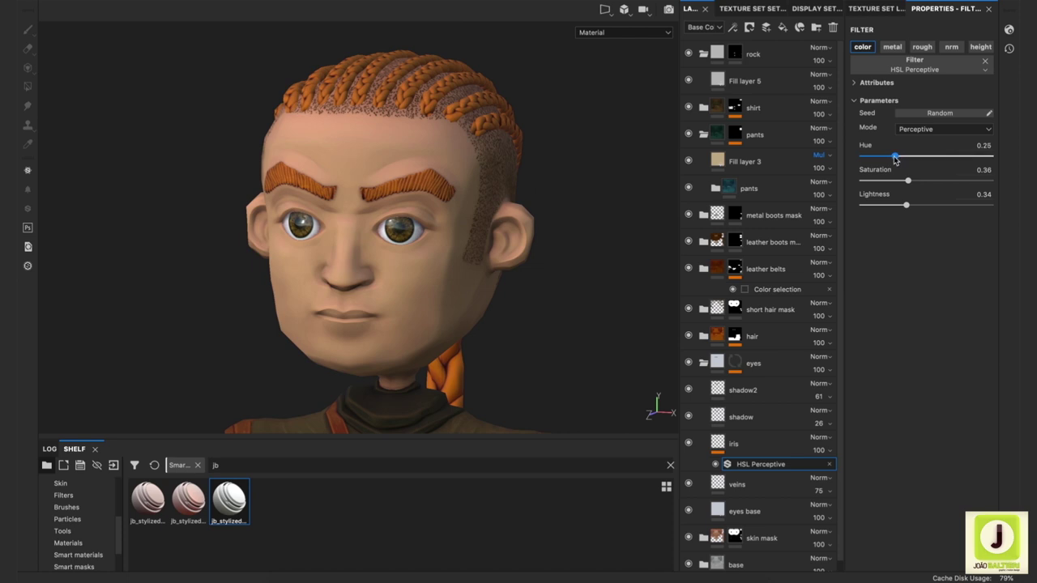
pyautogui.keyDown('alt'); pyautogui.moveTo(162, 162); pyautogui.dragTo(85, 110, button='right'); pyautogui.keyUp('alt')
pyautogui.click(718, 162)
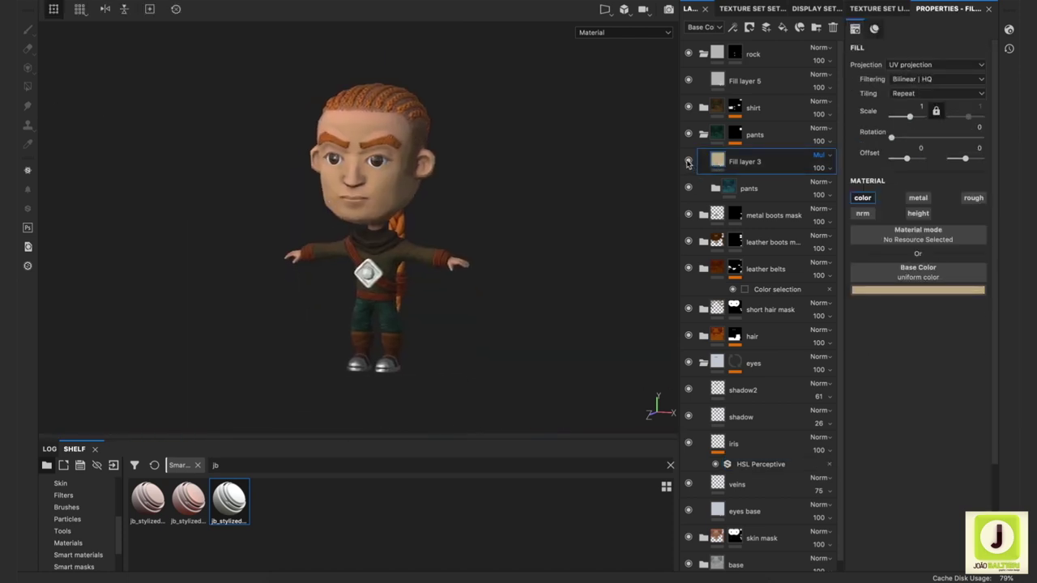
# - Shift Fill layer 3's colour toward blue, enlarge the brush, and undo a trial nose stroke
pyautogui.click(871, 289)
pyautogui.moveTo(949, 387); pyautogui.dragTo(950, 334)
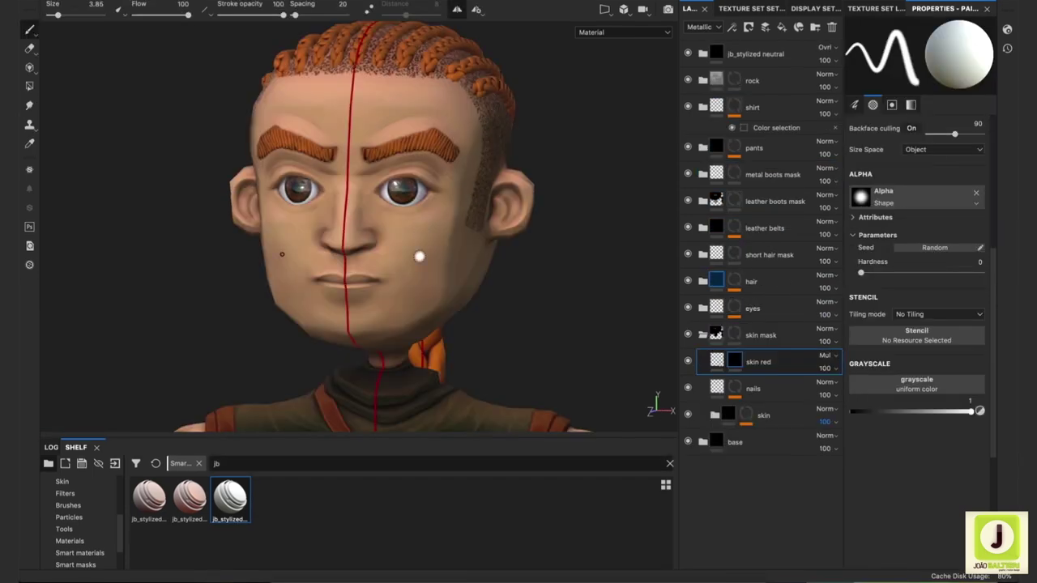
pyautogui.keyDown('ctrl'); pyautogui.moveTo(419, 256); pyautogui.dragTo(439, 240, button='right'); pyautogui.keyUp('ctrl')
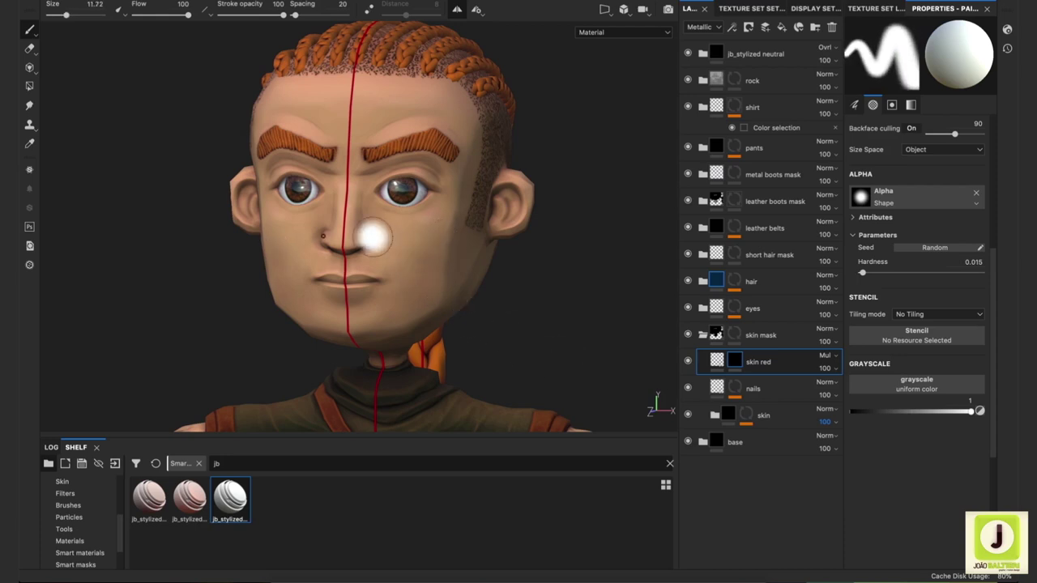
pyautogui.moveTo(373, 237); pyautogui.dragTo(336, 240)
pyautogui.hotkey('ctrl', 'z')
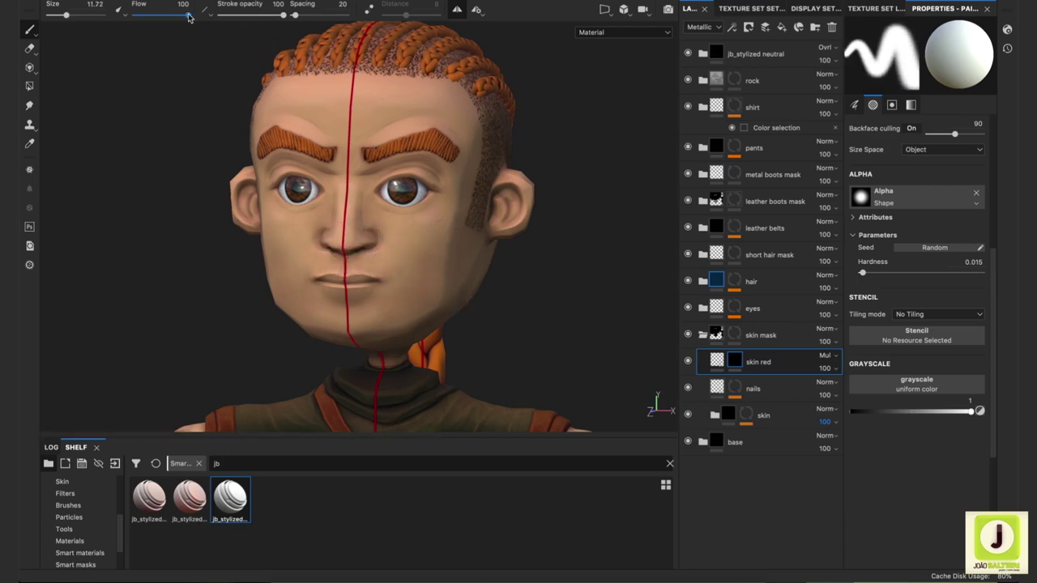
# - Set brush flow to 62 with pen pressure on flow and opacity, then paint brow, nose and cheeks
pyautogui.moveTo(174, 16); pyautogui.dragTo(166, 16)
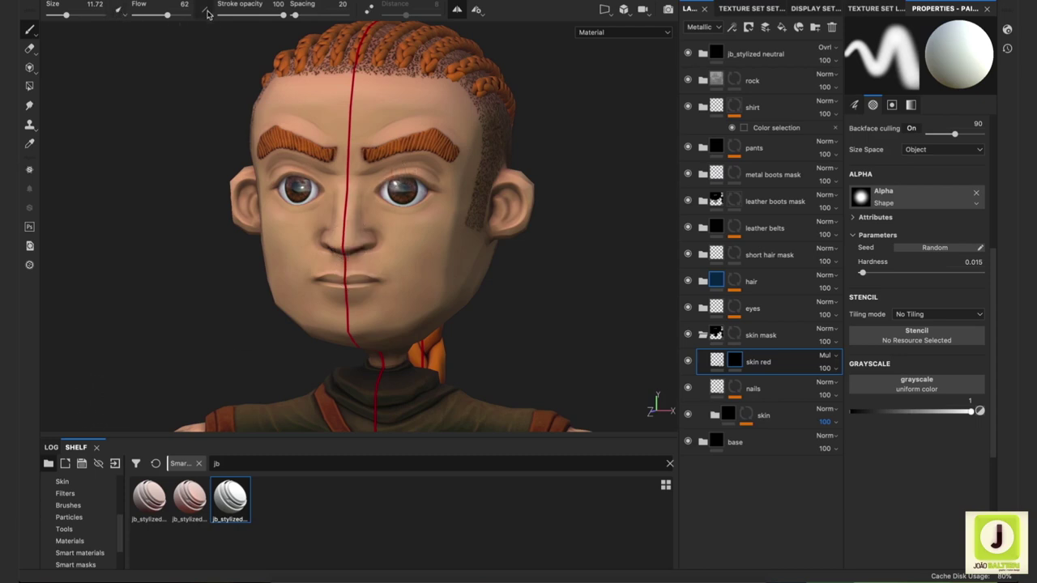
pyautogui.click(117, 10)
pyautogui.click(134, 25)
pyautogui.click(204, 10)
pyautogui.click(222, 37)
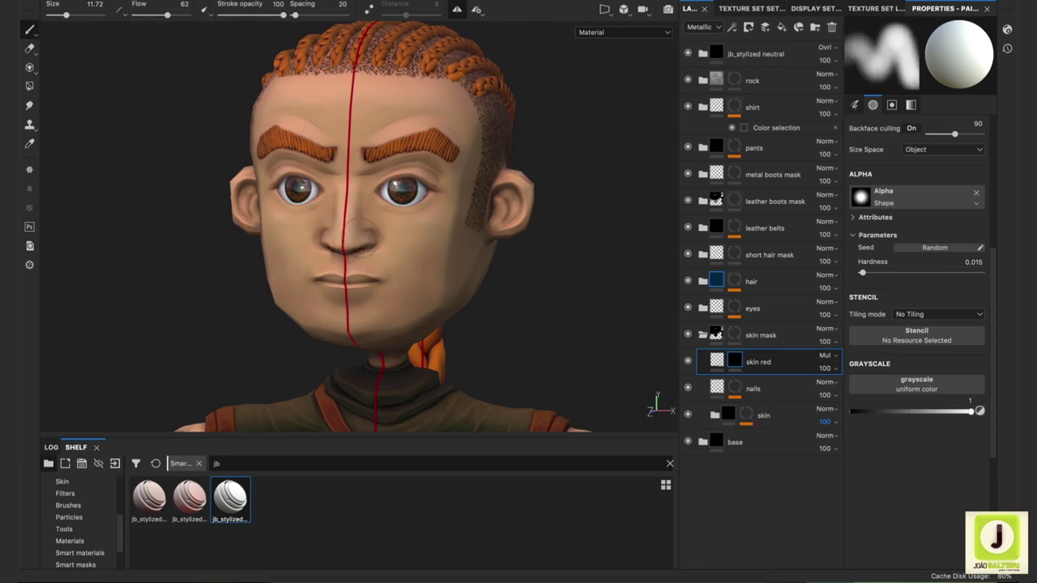
pyautogui.moveTo(352, 231)
pyautogui.mouseDown()
pyautogui.moveTo(343, 238)
pyautogui.moveTo(343, 157)
pyautogui.moveTo(397, 248)
pyautogui.mouseUp()
pyautogui.keyDown('ctrl'); pyautogui.moveTo(398, 248); pyautogui.dragTo(413, 257, button='right'); pyautogui.keyUp('ctrl')
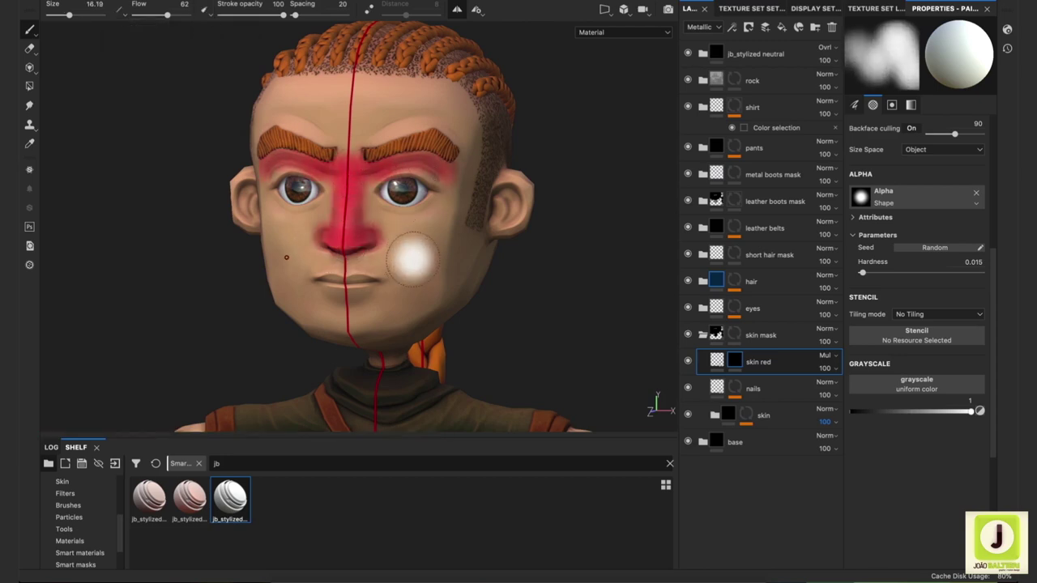
pyautogui.moveTo(413, 257); pyautogui.dragTo(429, 287)
# - Change the skin red layer's base colour to a deep dark red
pyautogui.click(717, 362)
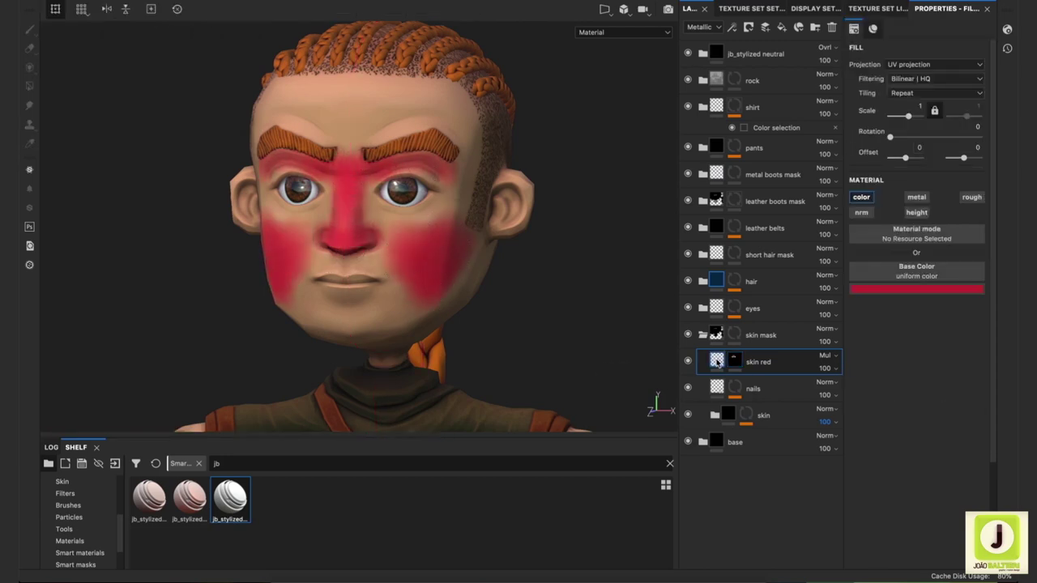
pyautogui.click(916, 288)
pyautogui.moveTo(894, 378); pyautogui.dragTo(933, 387)
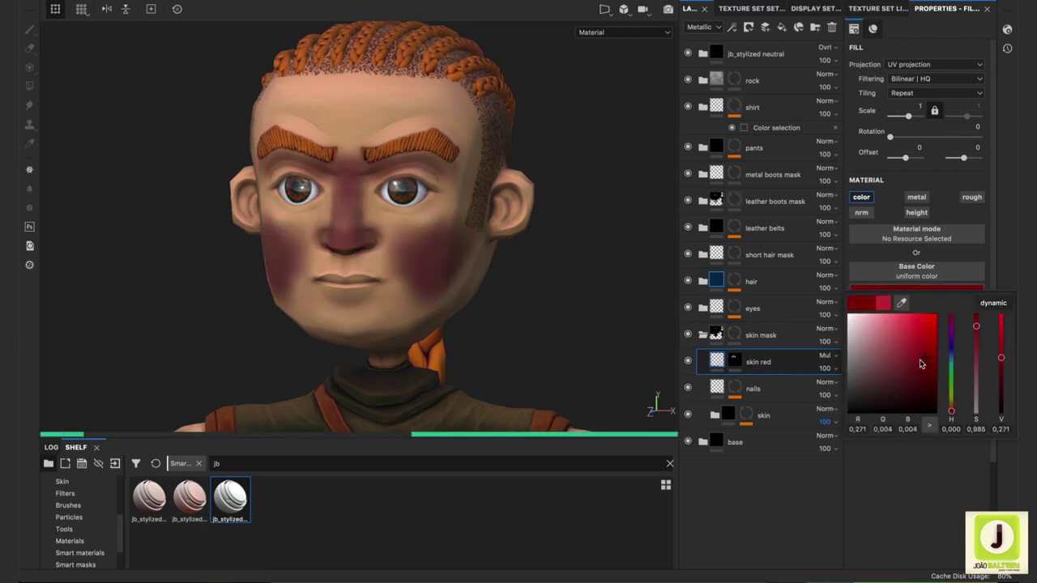
pyautogui.click(837, 374)
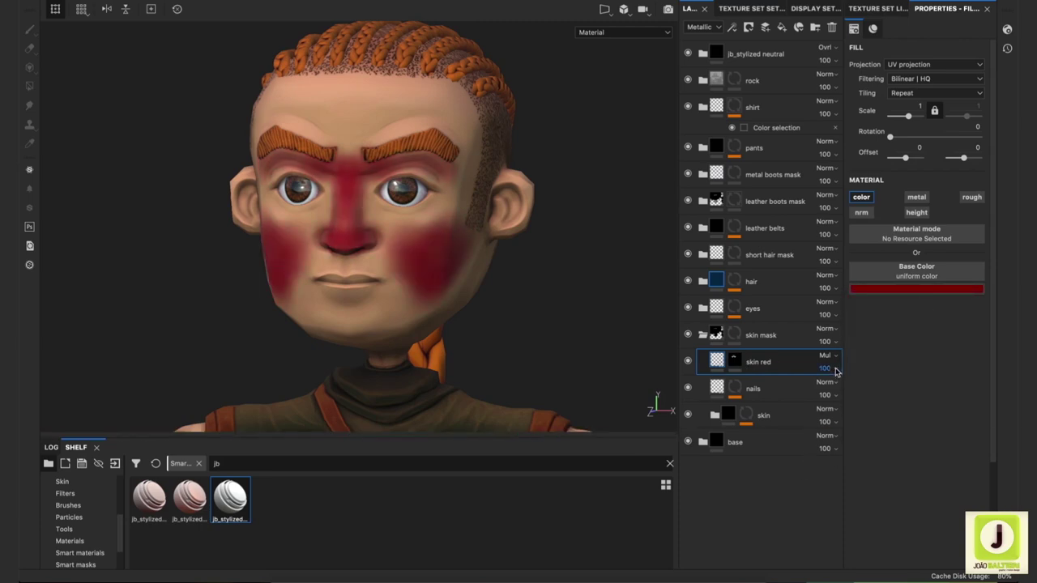
# - Set the skin red layer's opacity to 100 and group it into a new folder
pyautogui.click(825, 369)
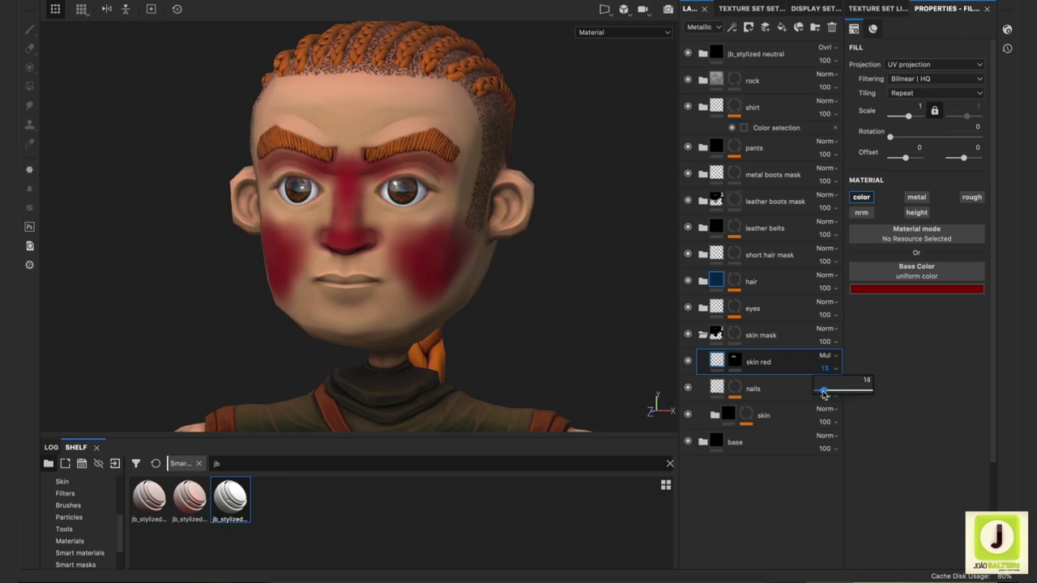
pyautogui.moveTo(824, 393); pyautogui.dragTo(826, 392)
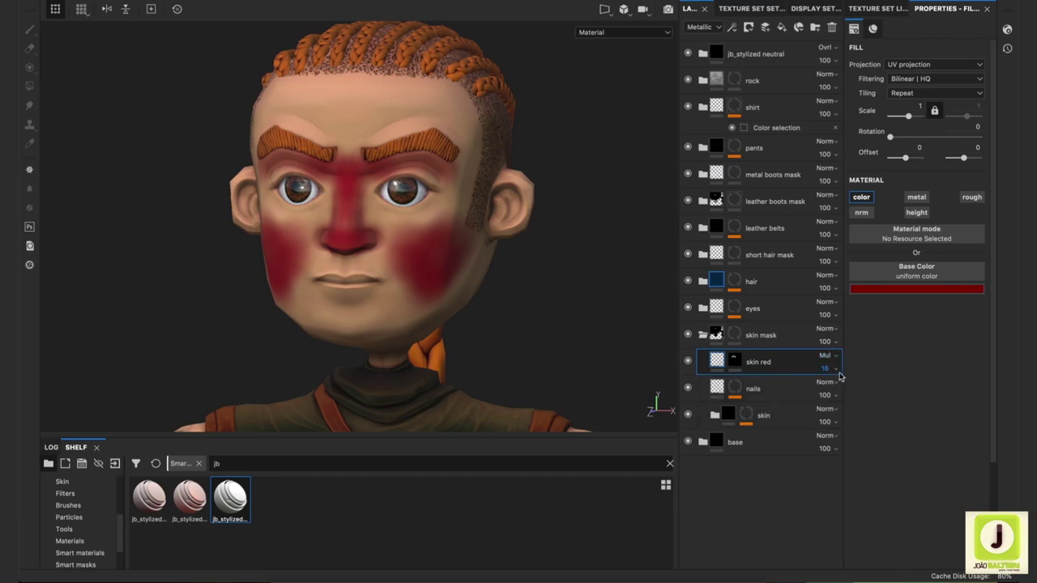
pyautogui.click(836, 372)
pyautogui.moveTo(821, 389); pyautogui.dragTo(808, 389)
pyautogui.click(837, 371)
pyautogui.moveTo(824, 393); pyautogui.dragTo(873, 391)
pyautogui.hotkey('ctrl', 'g')
pyautogui.write('skin red')
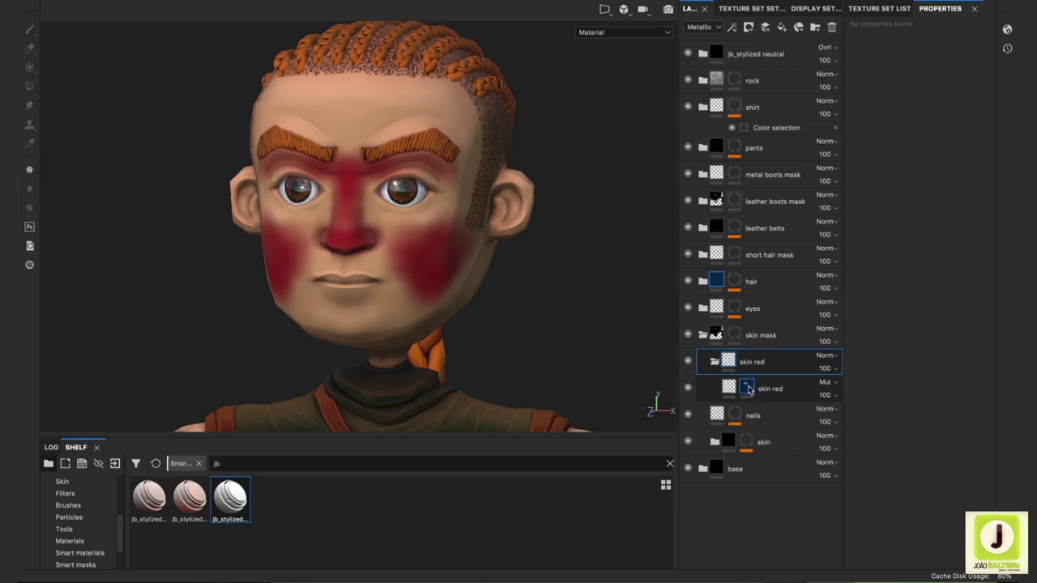
# - Move the face-paint mask from the inner skin red layer onto the folder's black mask
pyautogui.rightClick(749, 389)
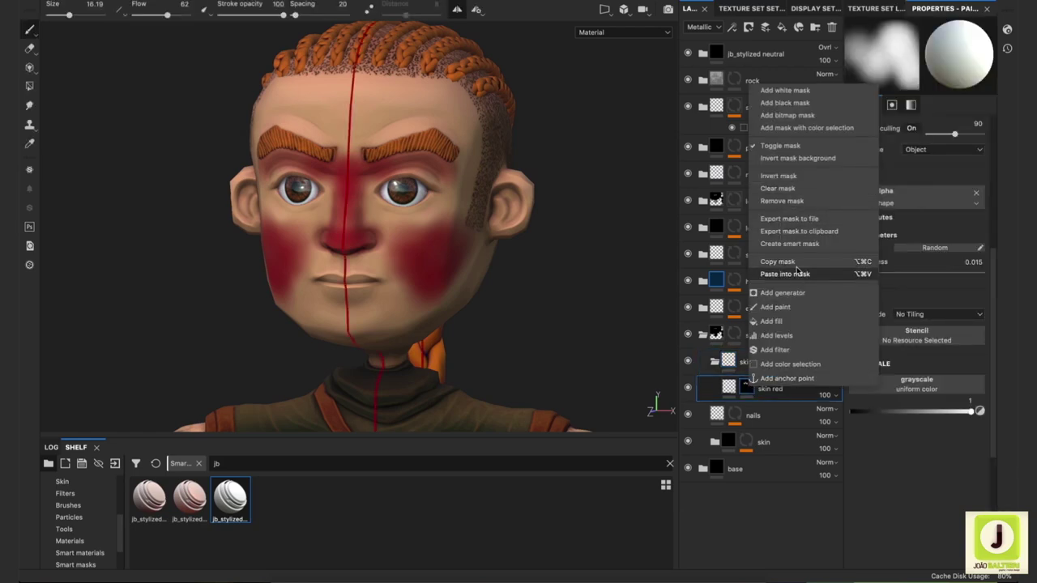
pyautogui.click(780, 274)
pyautogui.rightClick(747, 389)
pyautogui.click(777, 201)
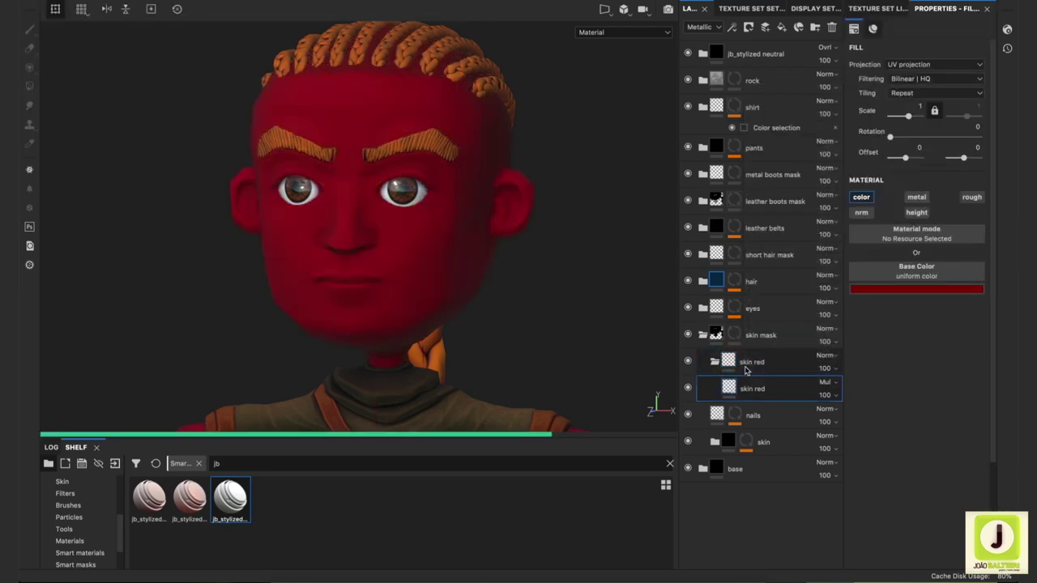
pyautogui.rightClick(745, 362)
pyautogui.hotkey('ctrl', 'z')
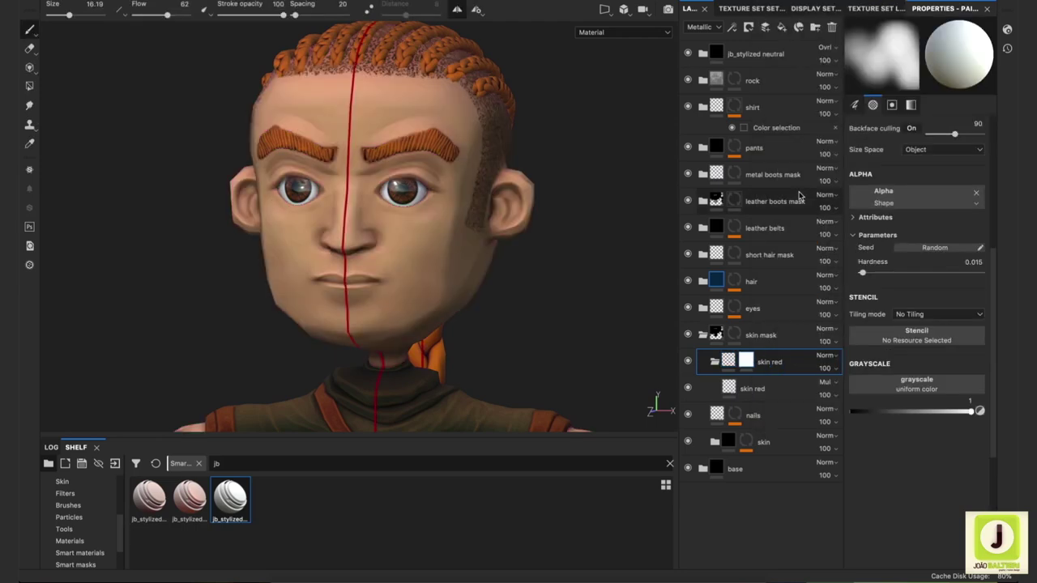
pyautogui.rightClick(746, 364)
pyautogui.click(794, 247)
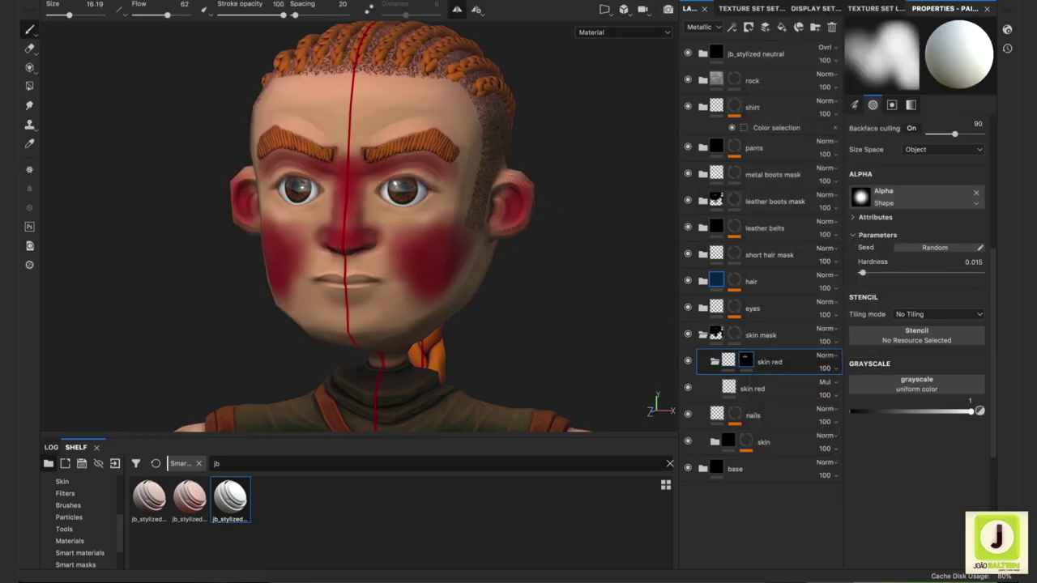
# - Shrink the brush to about 4 for ear and lip detail, then switch to the eraser
pyautogui.keyDown('alt'); pyautogui.moveTo(415, 258); pyautogui.dragTo(178, 243); pyautogui.keyUp('alt')
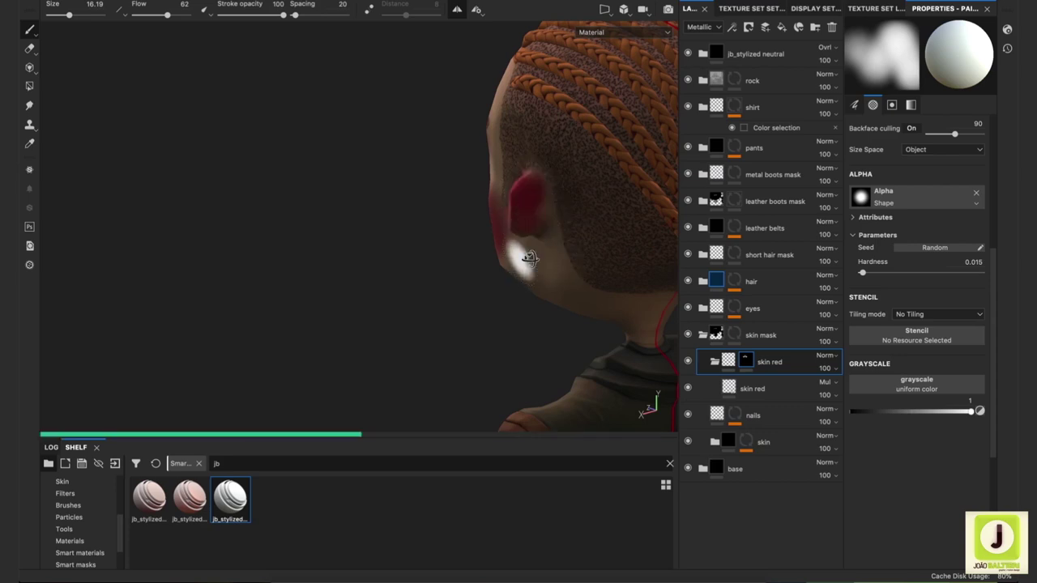
pyautogui.keyDown('alt'); pyautogui.moveTo(524, 198); pyautogui.dragTo(405, 259); pyautogui.keyUp('alt')
pyautogui.press('[')
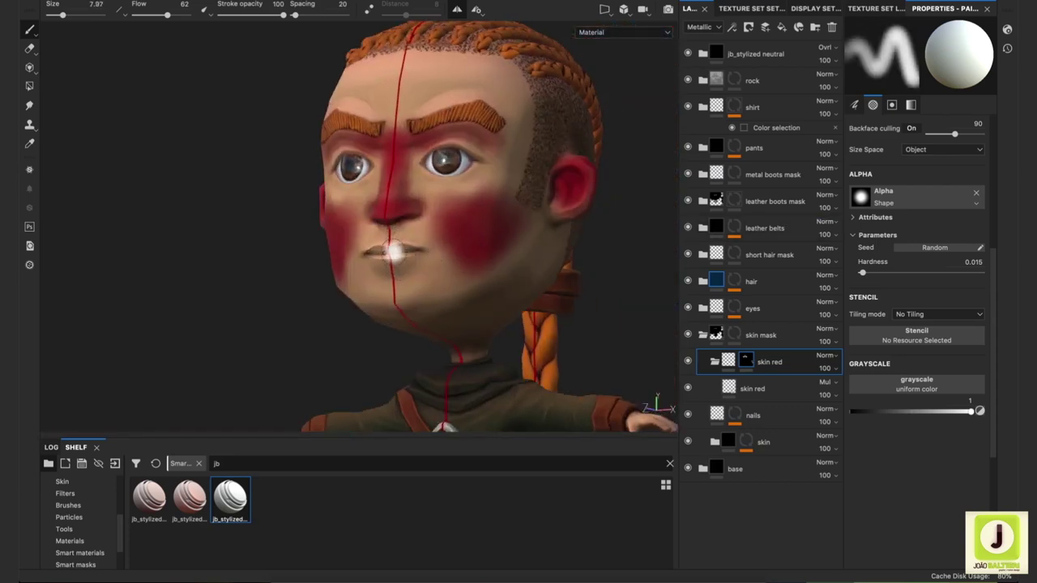
pyautogui.press('[')
pyautogui.press('[')
pyautogui.press('[')
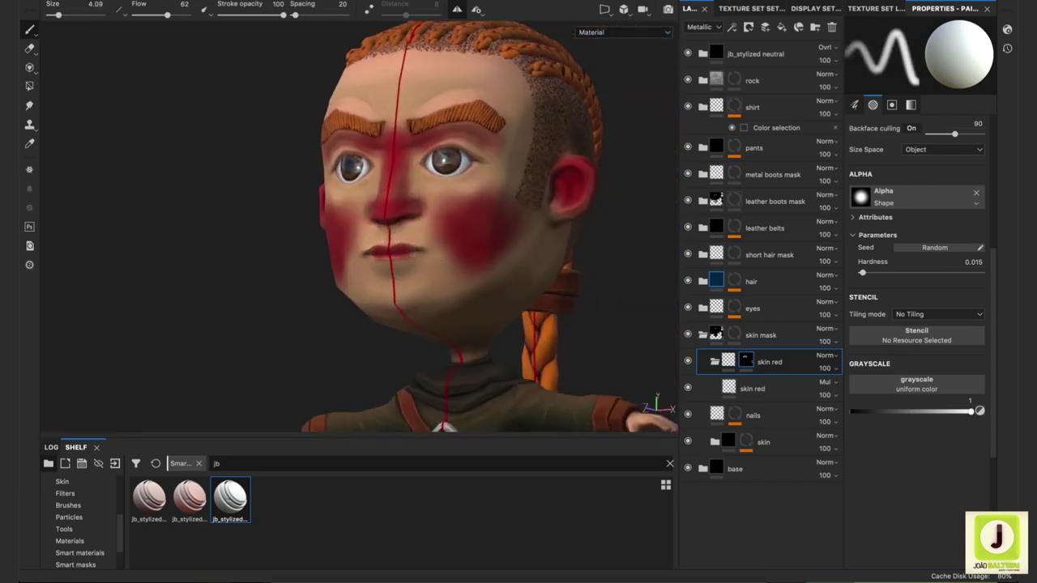
pyautogui.keyDown('alt'); pyautogui.moveTo(419, 275); pyautogui.dragTo(443, 324); pyautogui.keyUp('alt')
pyautogui.scroll(2, 414, 250)
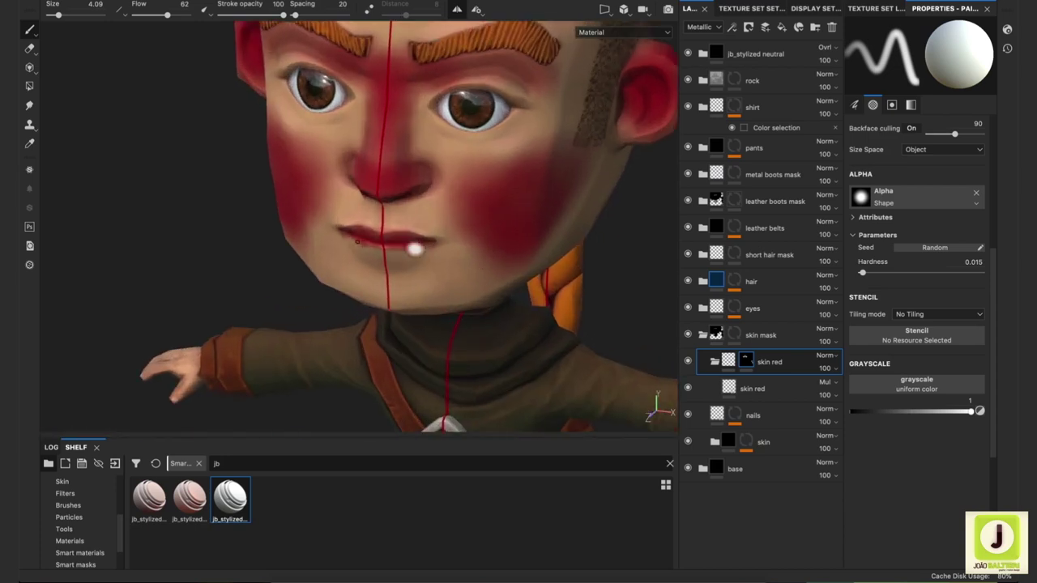
pyautogui.keyDown('alt'); pyautogui.moveTo(388, 250); pyautogui.dragTo(383, 253); pyautogui.keyUp('alt')
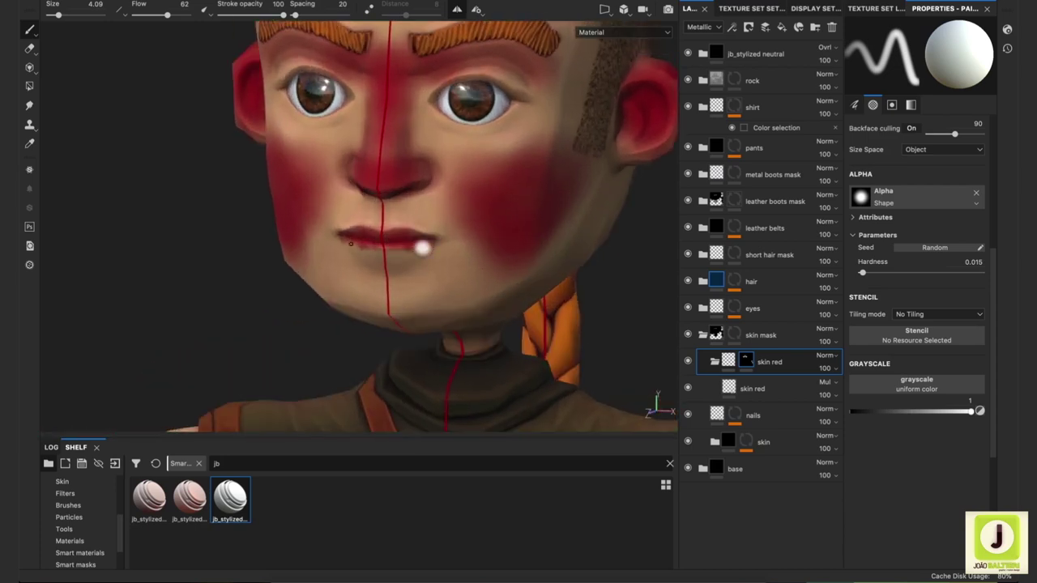
pyautogui.press('e')
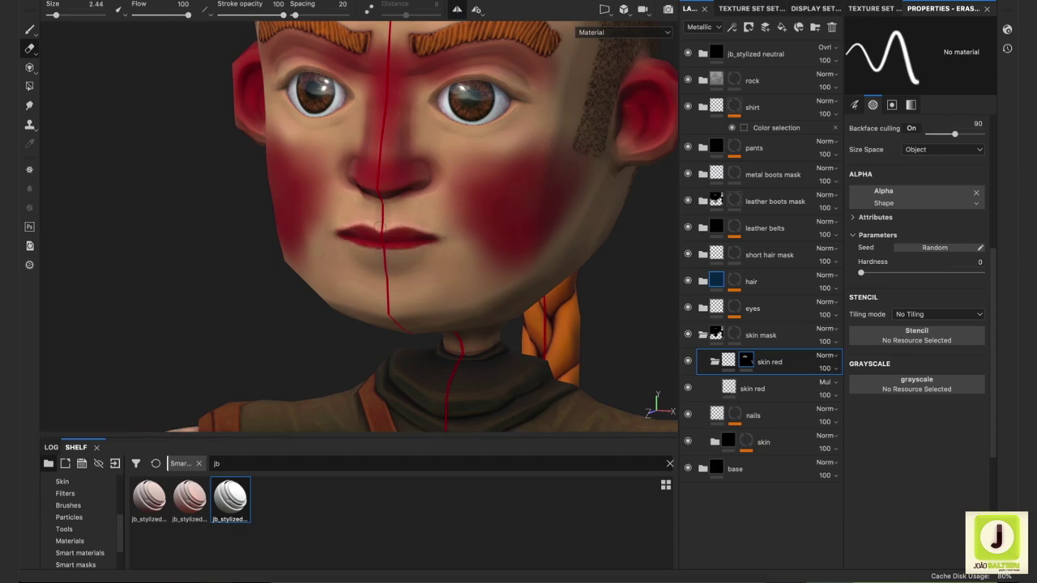
# - Set the inner skin red layer to Normal at 13 opacity and the folder to Multiply at 24
pyautogui.click(824, 382)
pyautogui.click(842, 24)
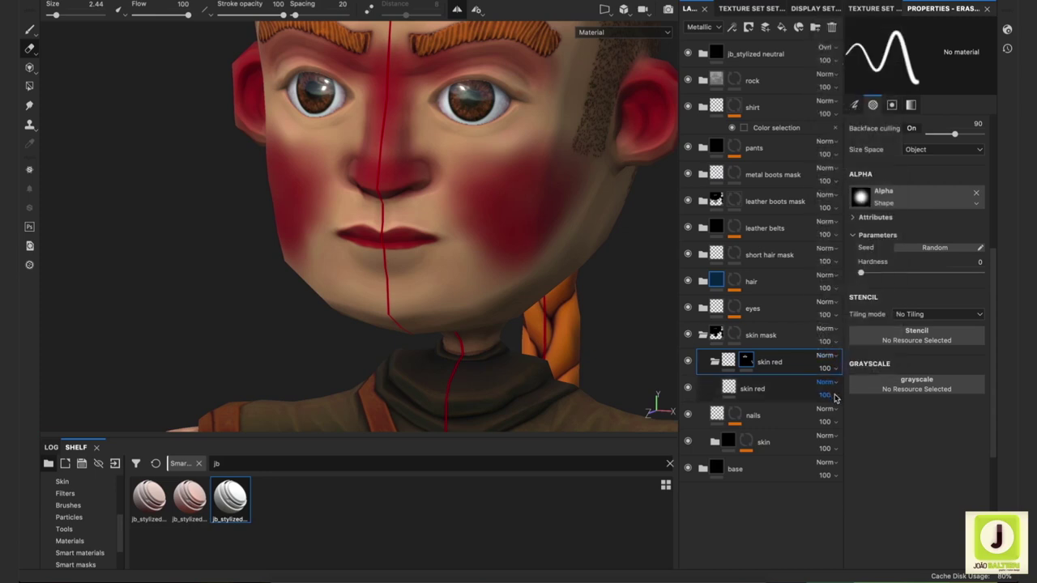
pyautogui.moveTo(834, 397); pyautogui.dragTo(822, 420)
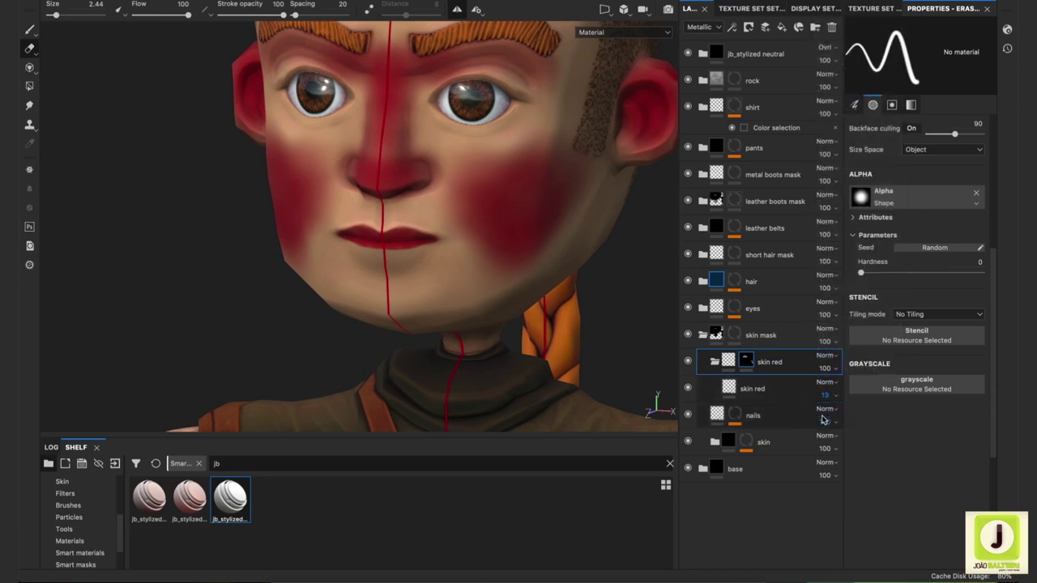
pyautogui.click(828, 355)
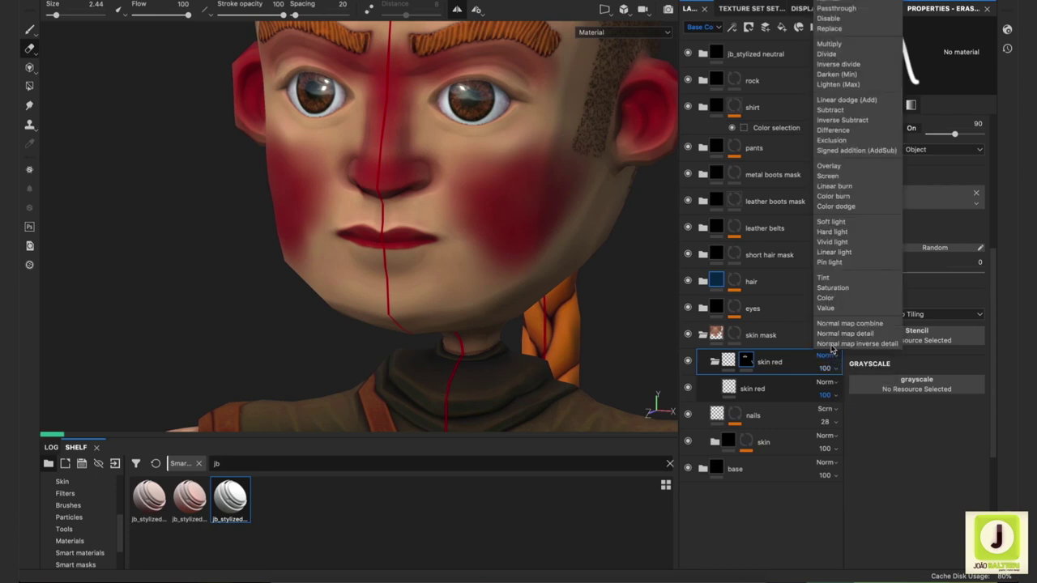
pyautogui.click(840, 46)
pyautogui.moveTo(838, 372); pyautogui.dragTo(825, 393)
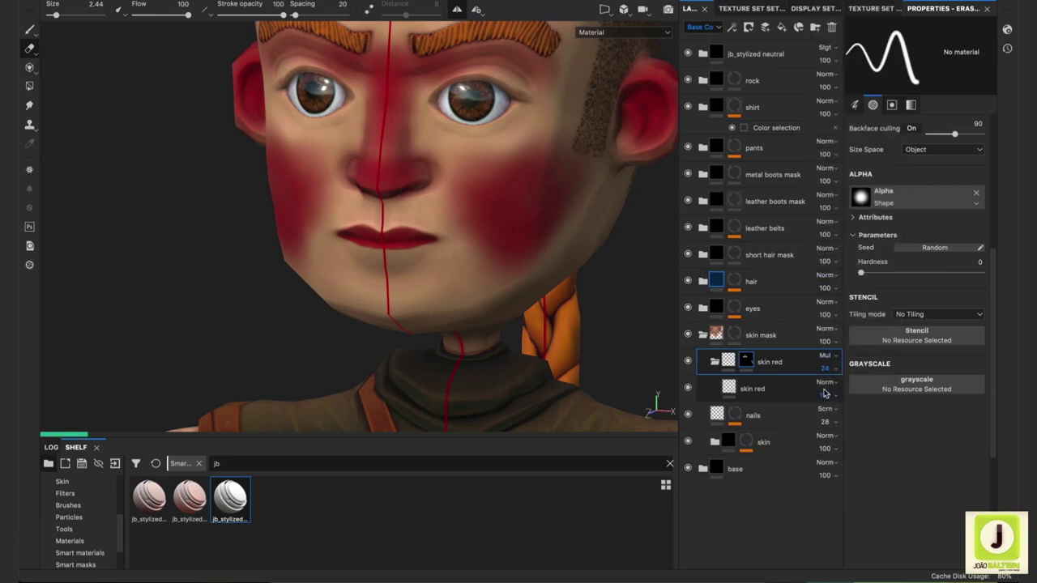
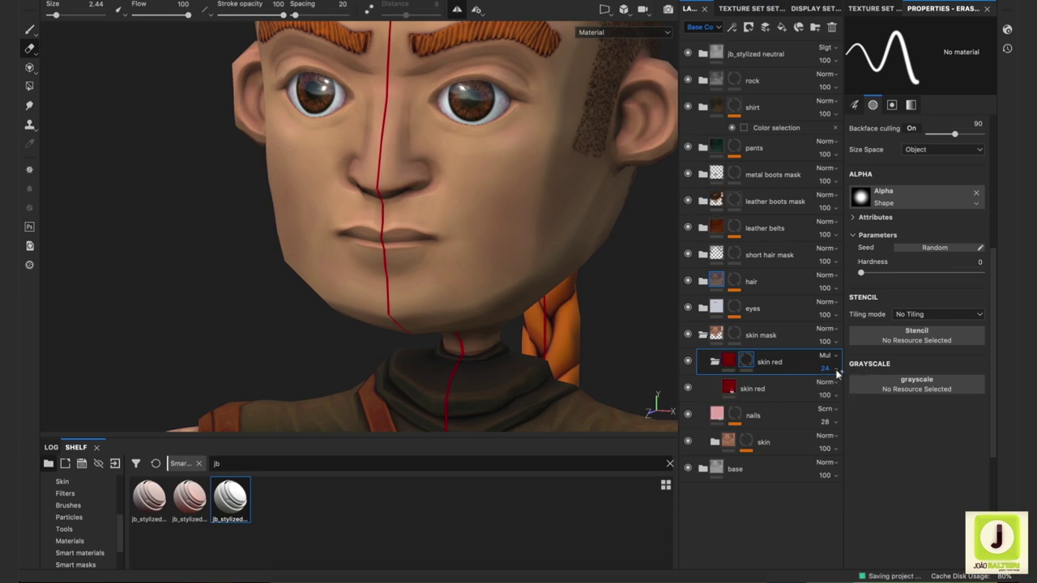
# - Try the skin red group's opacity at 61, then at 33
pyautogui.click(837, 372)
pyautogui.moveTo(847, 393); pyautogui.dragTo(848, 389)
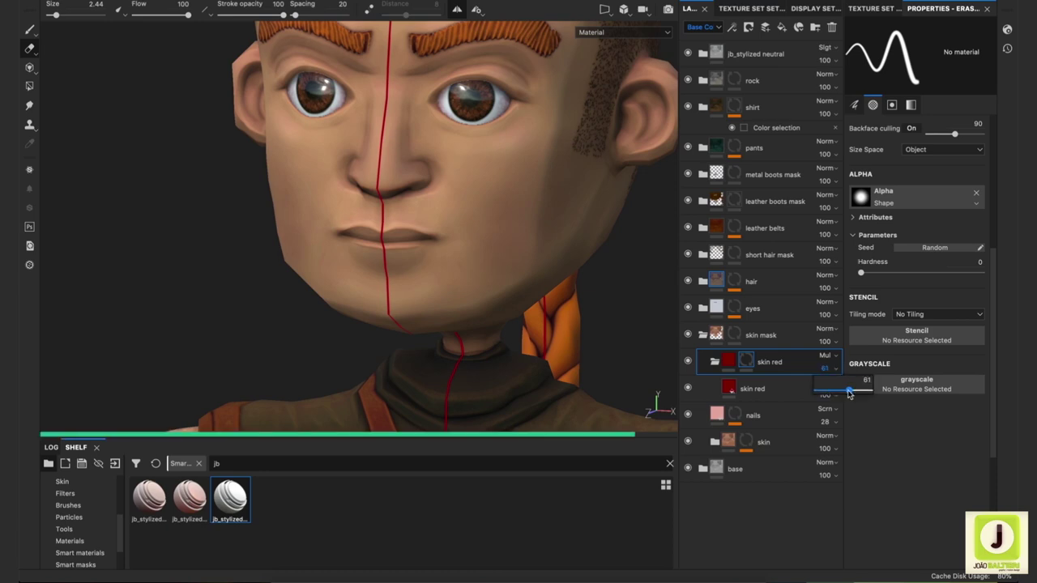
pyautogui.click(838, 372)
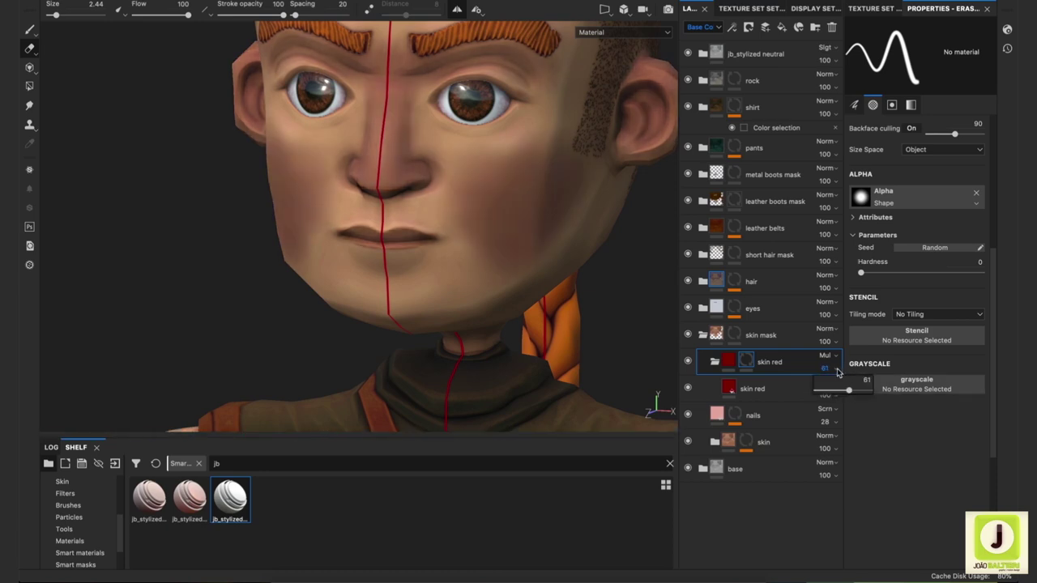
pyautogui.click(832, 395)
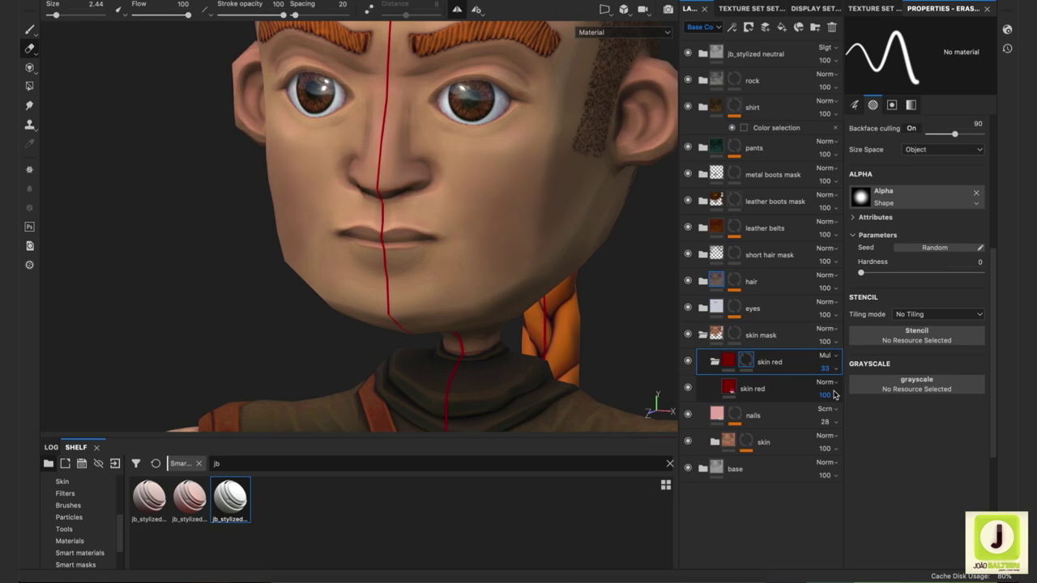
# - Select the child skin red fill layer and check its base colour without changing it
pyautogui.click(831, 395)
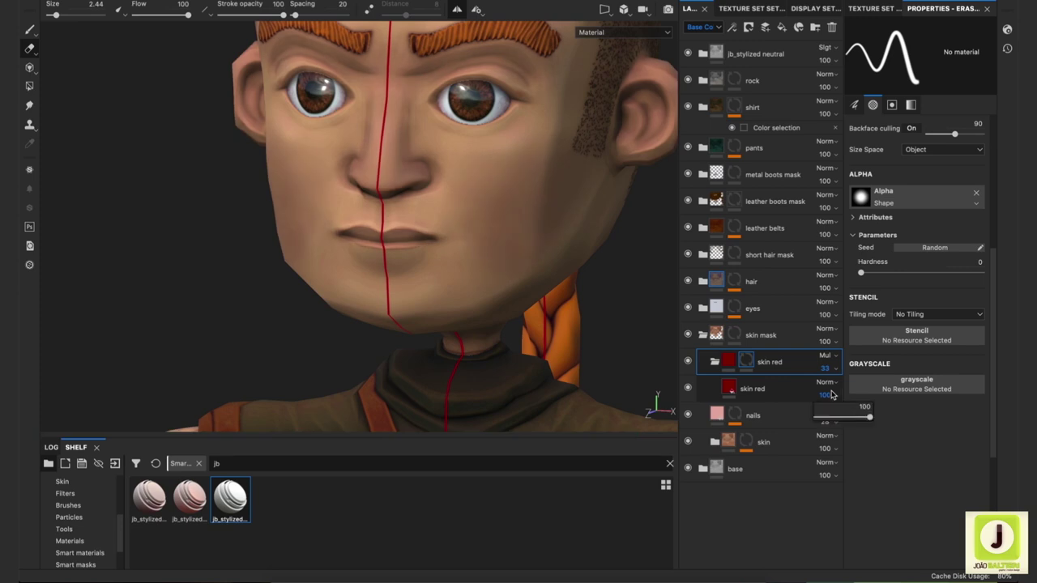
pyautogui.click(728, 391)
pyautogui.click(916, 291)
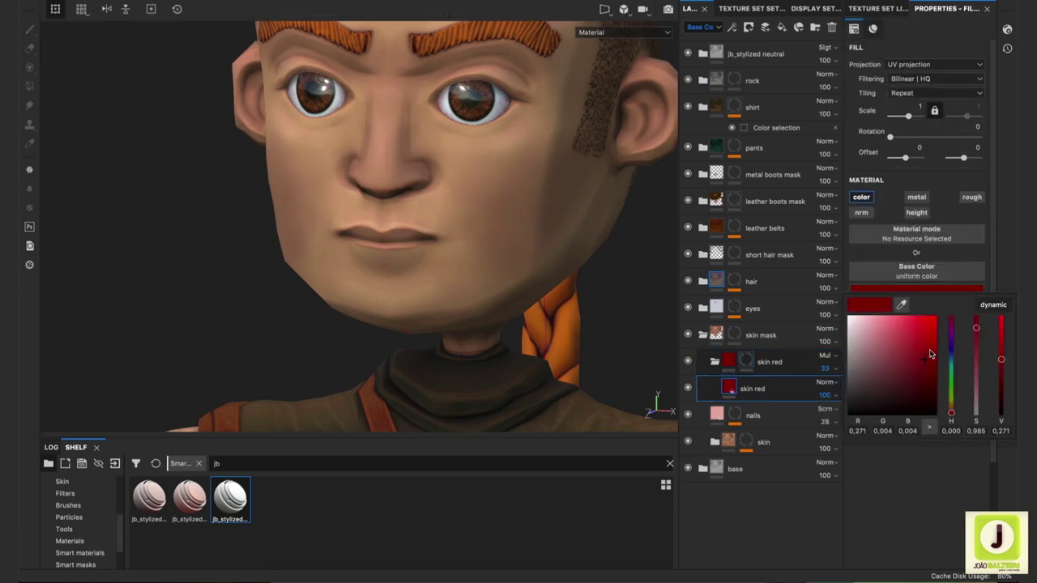
pyautogui.click(928, 466)
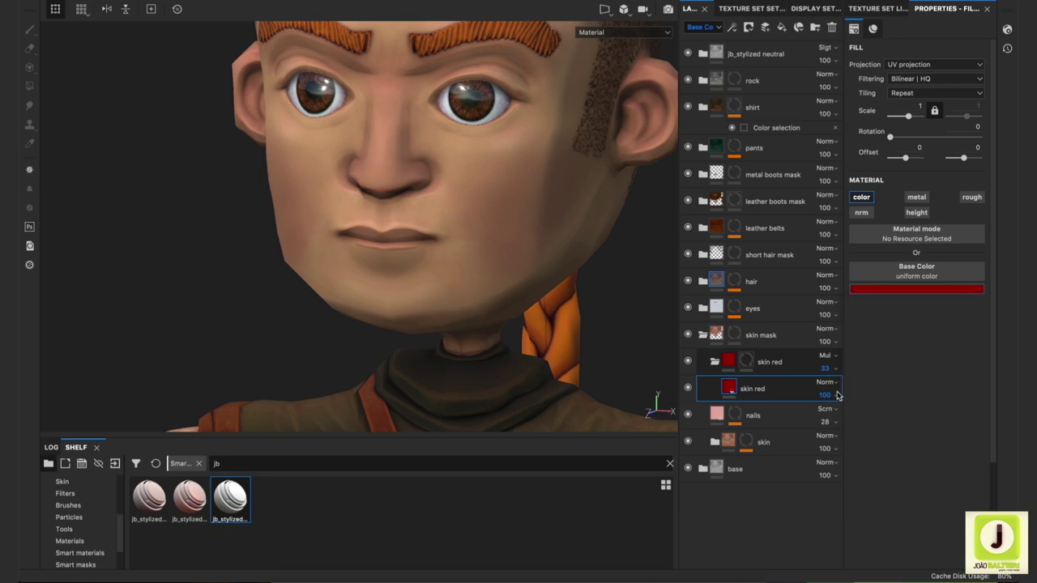
# - Set the skin red group's opacity to 100 and its child fill layer's opacity to 31
pyautogui.moveTo(837, 374); pyautogui.dragTo(875, 377)
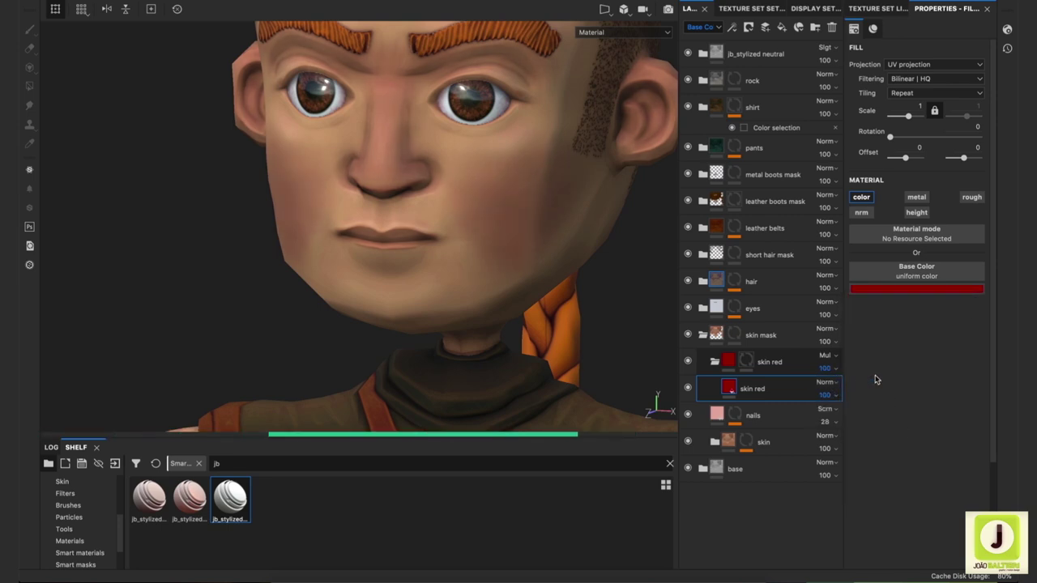
pyautogui.click(838, 398)
pyautogui.write('21')
pyautogui.press('Return')
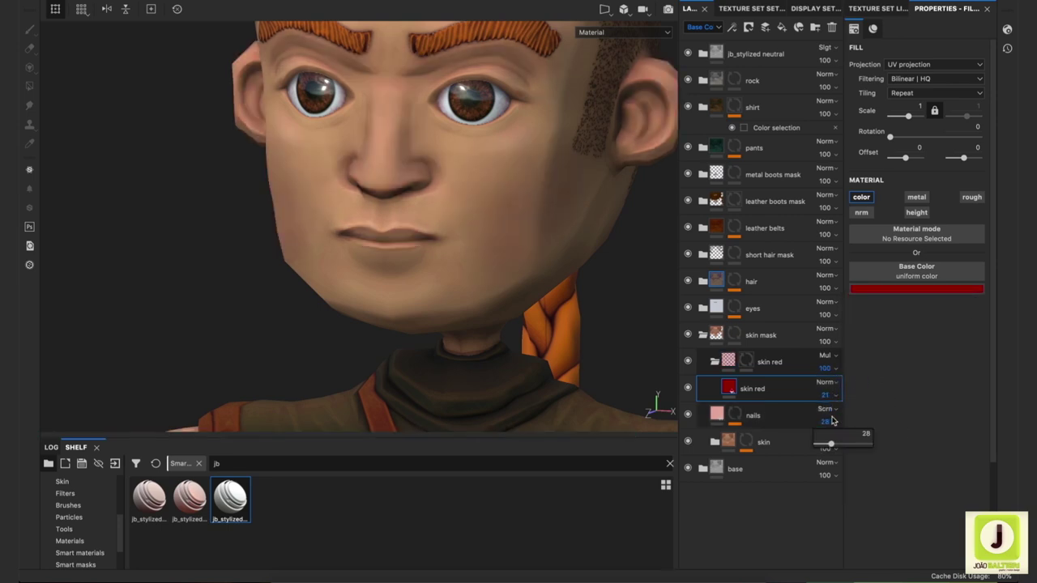
pyautogui.click(837, 399)
pyautogui.moveTo(826, 416); pyautogui.dragTo(839, 416)
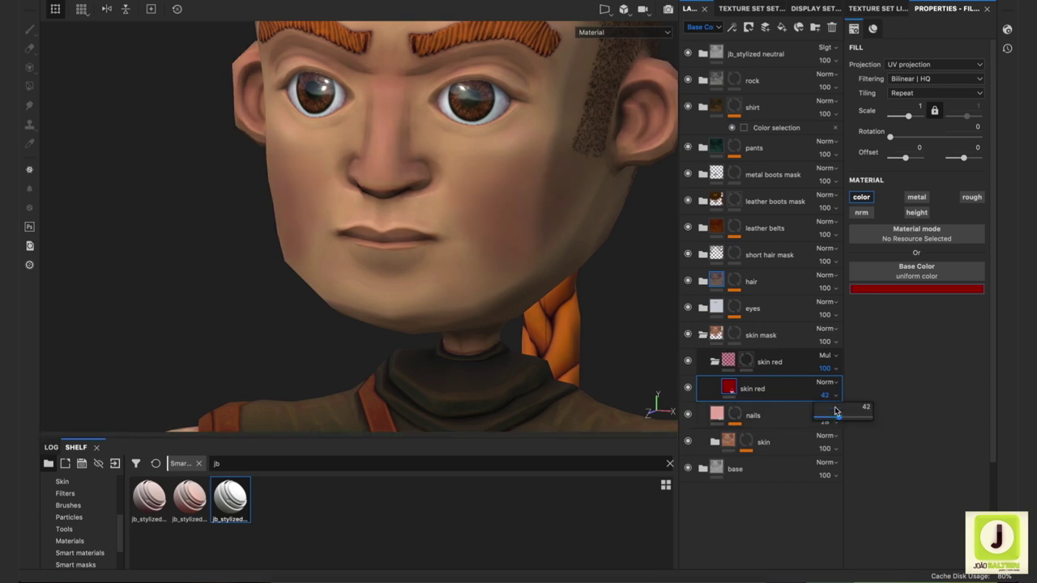
# - Select the skin red group's mask for painting
pyautogui.scroll(-2, 254, 127)
pyautogui.scroll(-3, 328, 177)
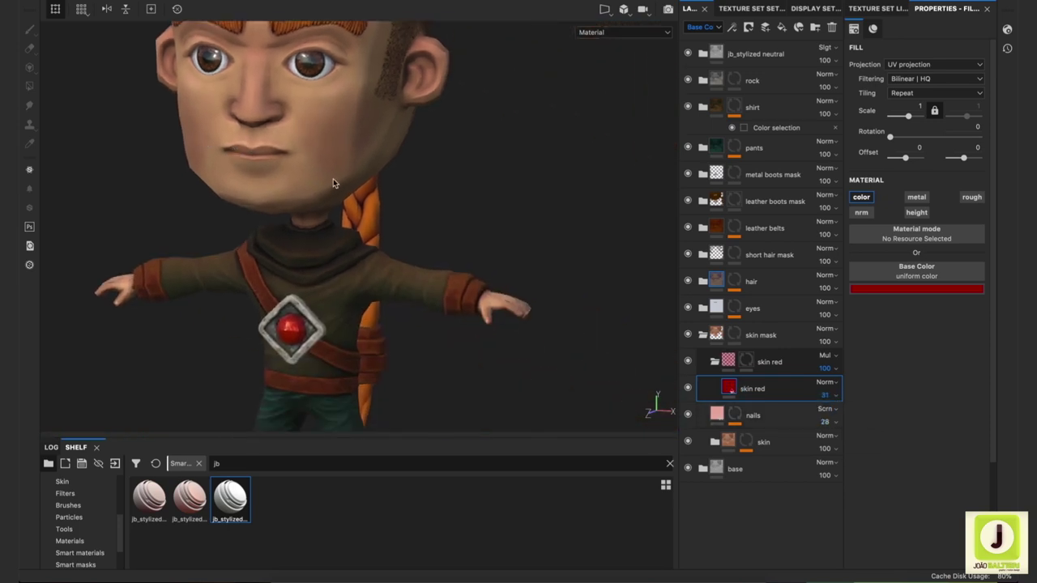
pyautogui.click(744, 361)
pyautogui.keyDown('alt'); pyautogui.moveTo(405, 243); pyautogui.dragTo(453, 251); pyautogui.keyUp('alt')
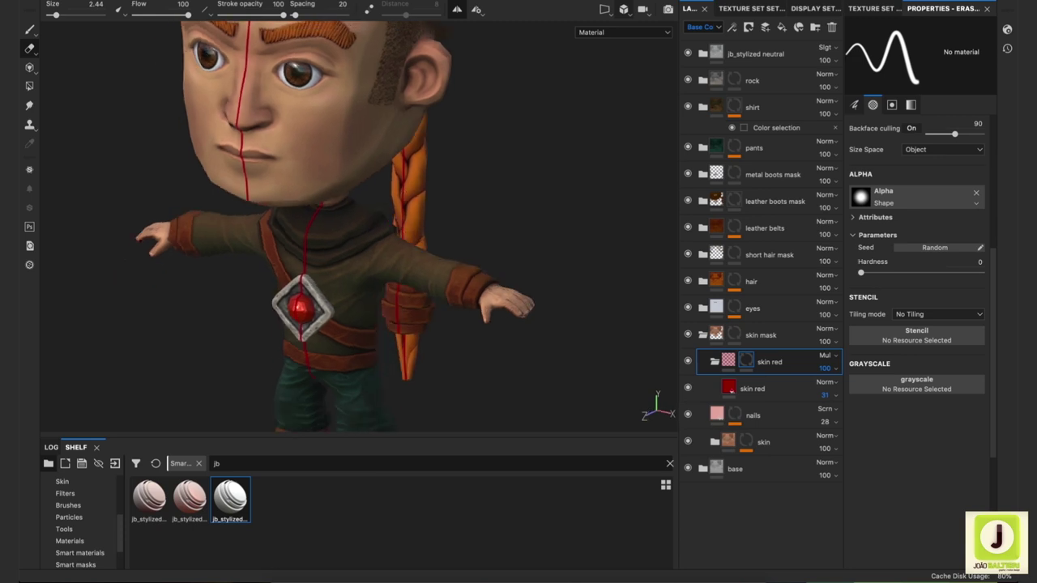
pyautogui.scroll(3, 486, 267)
pyautogui.scroll(2, 531, 285)
pyautogui.scroll(2, 530, 285)
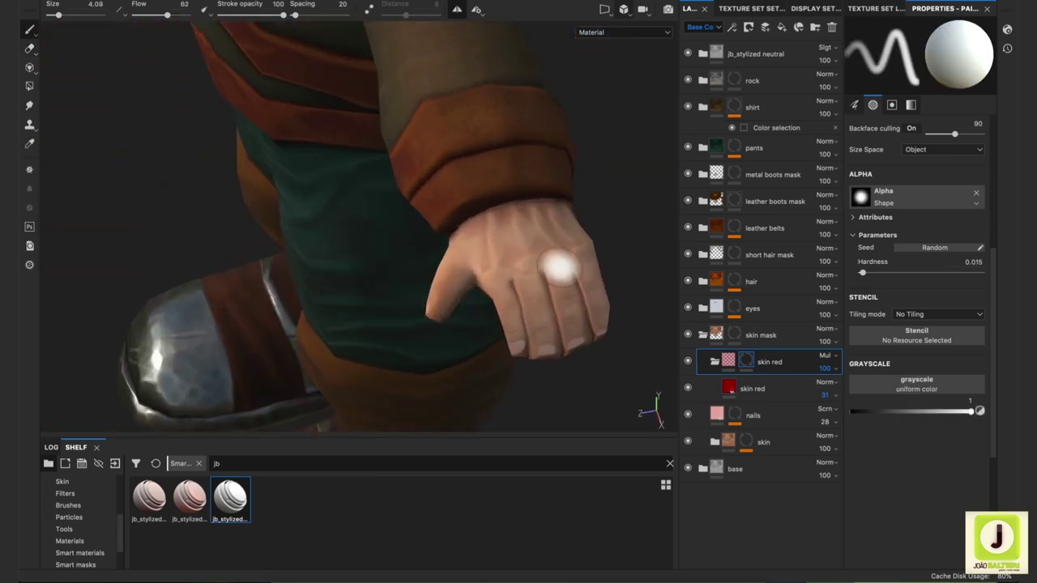
pyautogui.keyDown('ctrl'); pyautogui.moveTo(559, 267); pyautogui.dragTo(518, 281, button='right'); pyautogui.keyUp('ctrl')
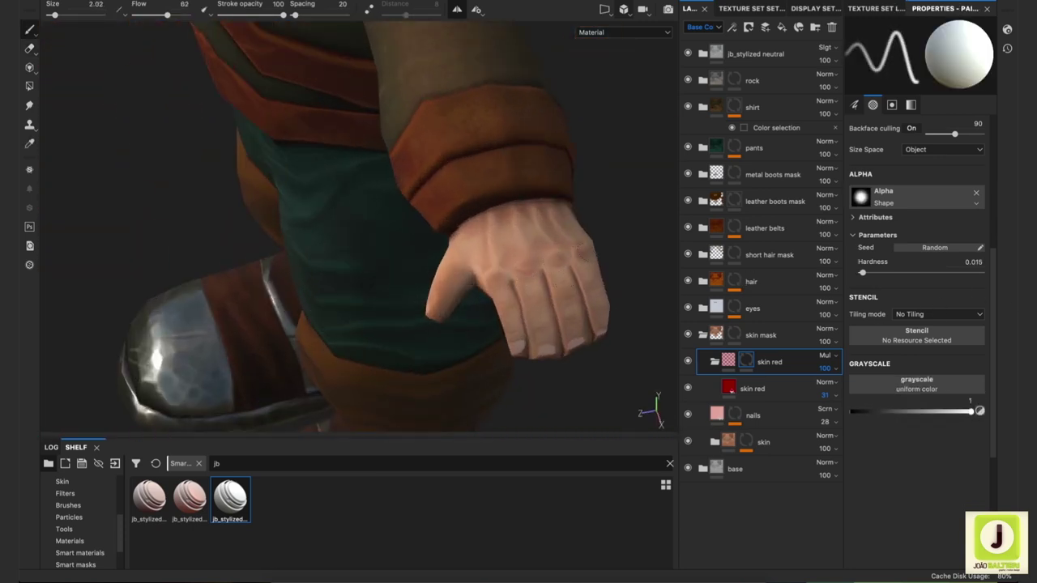
pyautogui.moveTo(526, 259)
pyautogui.keyDown('alt'); pyautogui.mouseDown()
pyautogui.moveTo(504, 297)
pyautogui.moveTo(199, 394)
pyautogui.moveTo(504, 347)
pyautogui.mouseUp(); pyautogui.keyUp('alt')
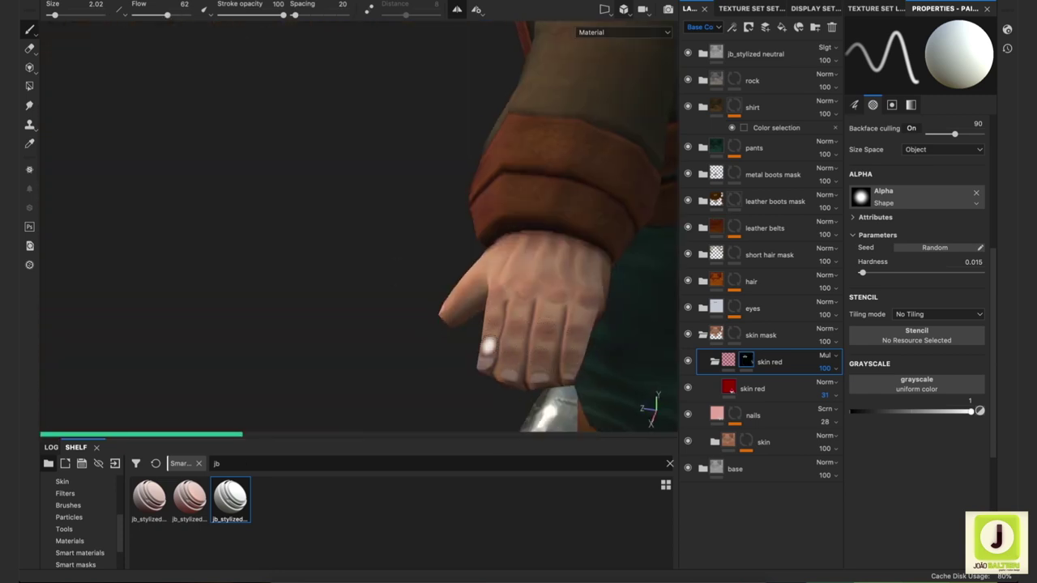
pyautogui.moveTo(491, 346)
pyautogui.keyDown('alt'); pyautogui.mouseDown()
pyautogui.moveTo(308, 191)
pyautogui.moveTo(608, 133)
pyautogui.moveTo(534, 197)
pyautogui.mouseUp(); pyautogui.keyUp('alt')
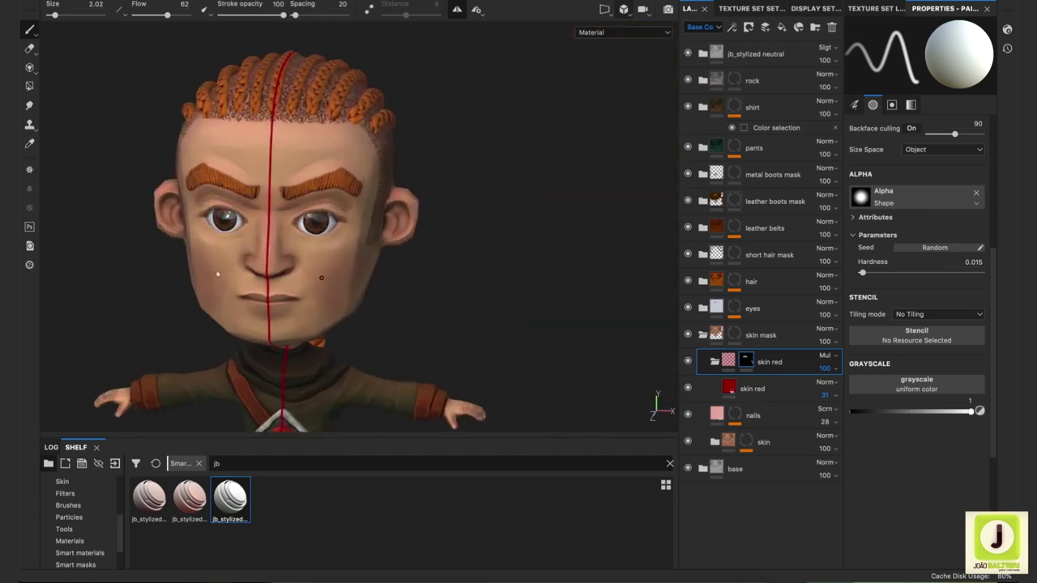
pyautogui.keyDown('alt'); pyautogui.moveTo(416, 351); pyautogui.dragTo(300, 335); pyautogui.keyUp('alt')
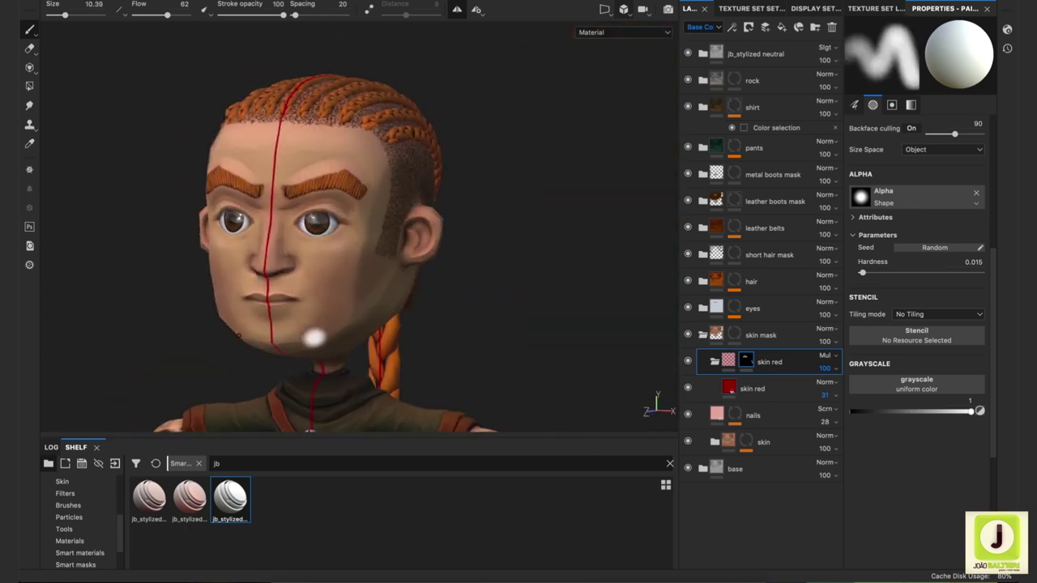
pyautogui.press(']')
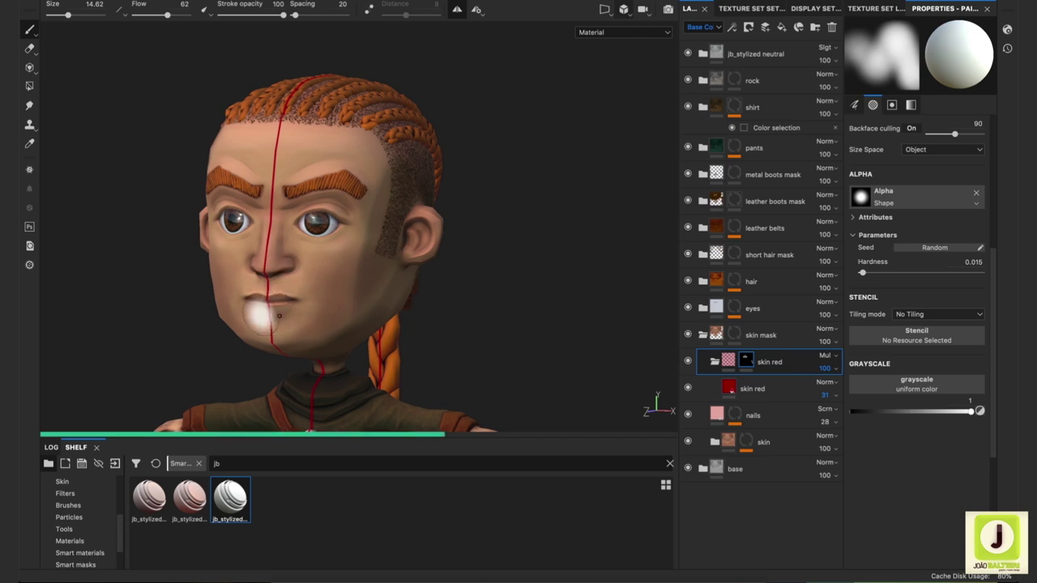
pyautogui.press('[')
pyautogui.press('[')
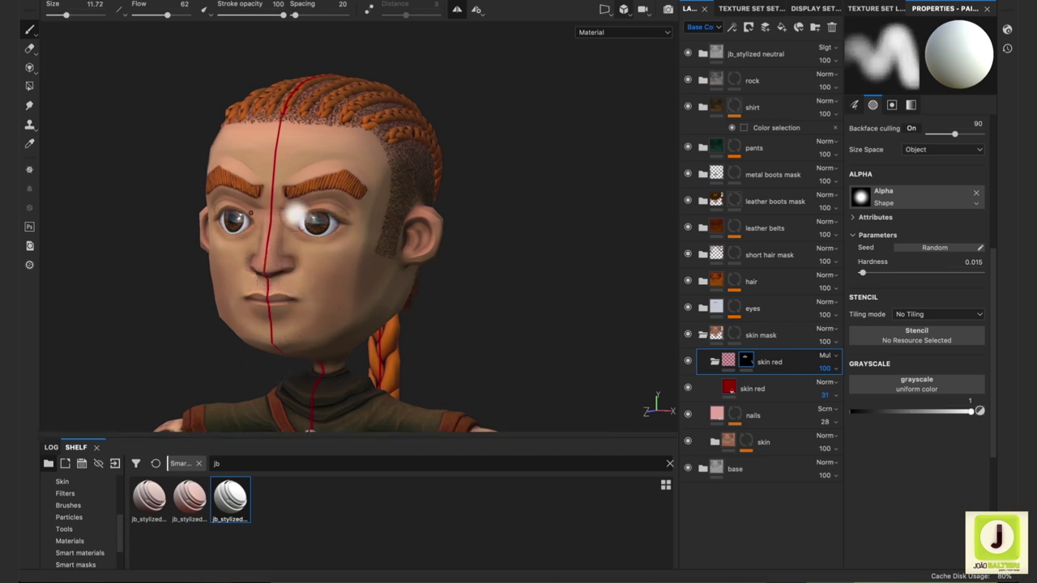
pyautogui.press(']')
pyautogui.keyDown('alt'); pyautogui.moveTo(505, 340); pyautogui.dragTo(474, 330); pyautogui.keyUp('alt')
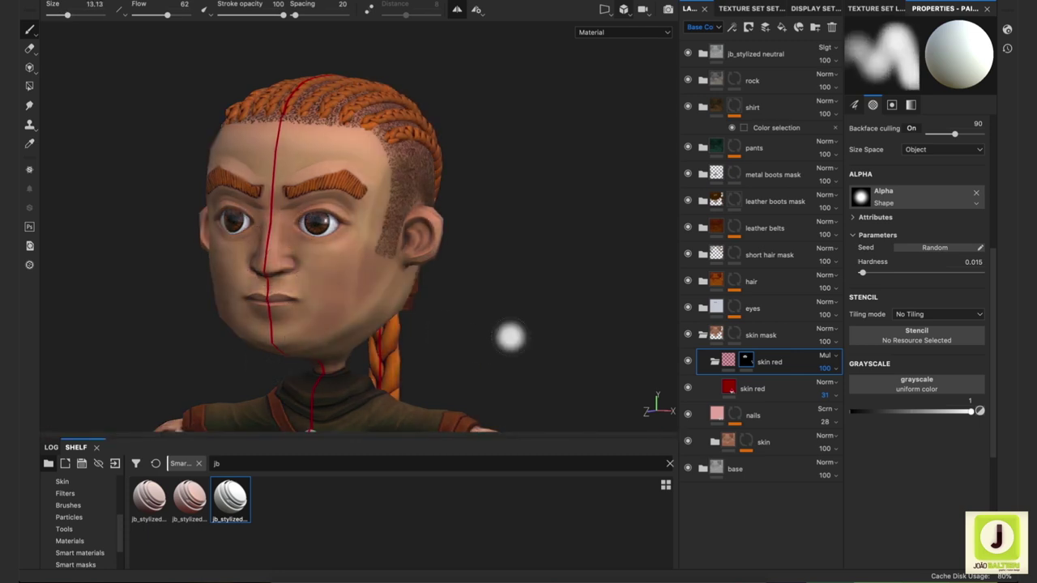
pyautogui.press(']')
pyautogui.press(']')
pyautogui.press(']')
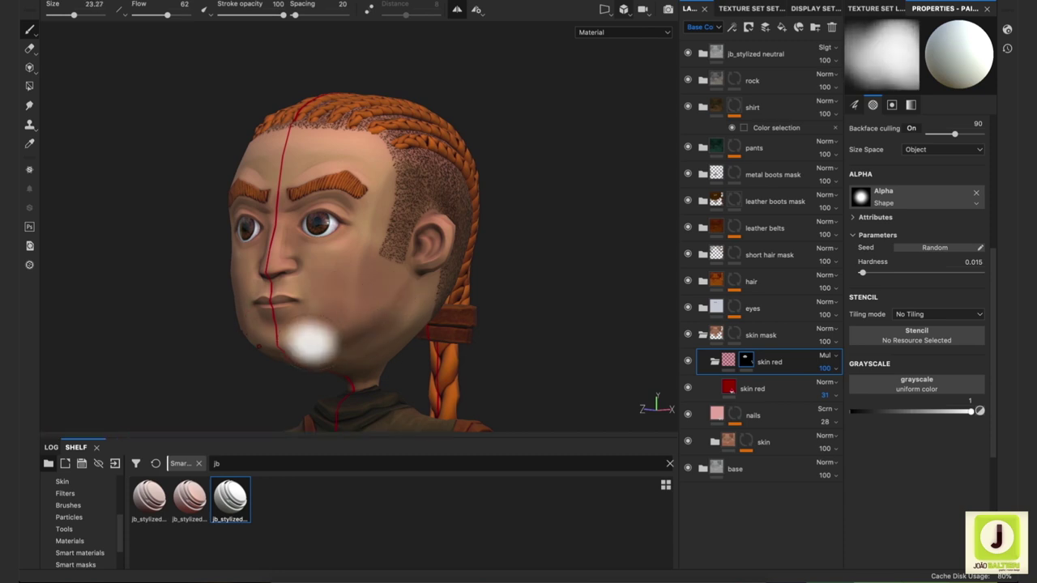
pyautogui.moveTo(483, 361)
pyautogui.keyDown('alt'); pyautogui.mouseDown()
pyautogui.moveTo(273, 455)
pyautogui.moveTo(456, 347)
pyautogui.mouseUp(); pyautogui.keyUp('alt')
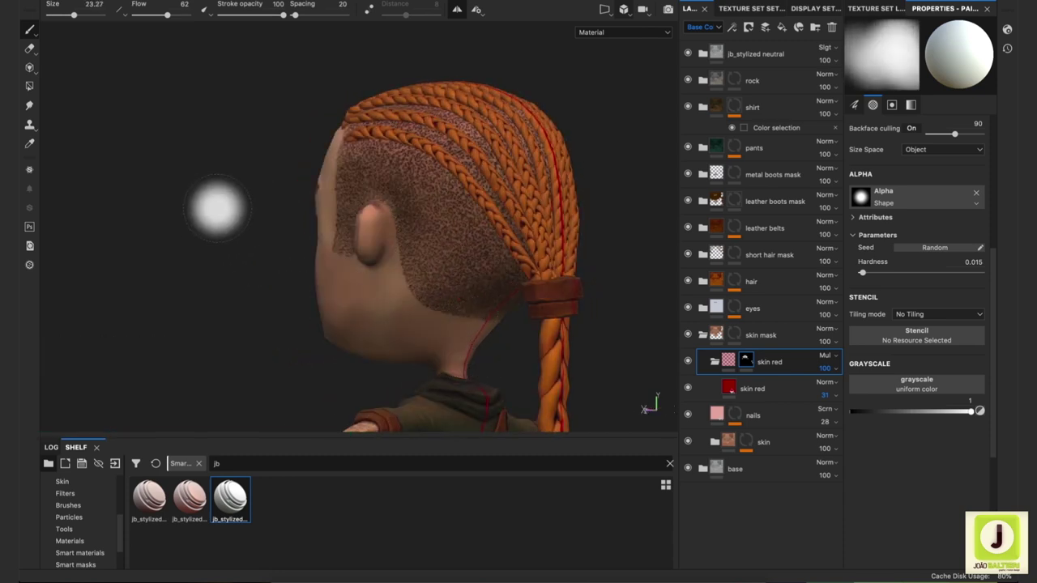
pyautogui.keyDown('alt'); pyautogui.moveTo(216, 208); pyautogui.dragTo(380, 235); pyautogui.keyUp('alt')
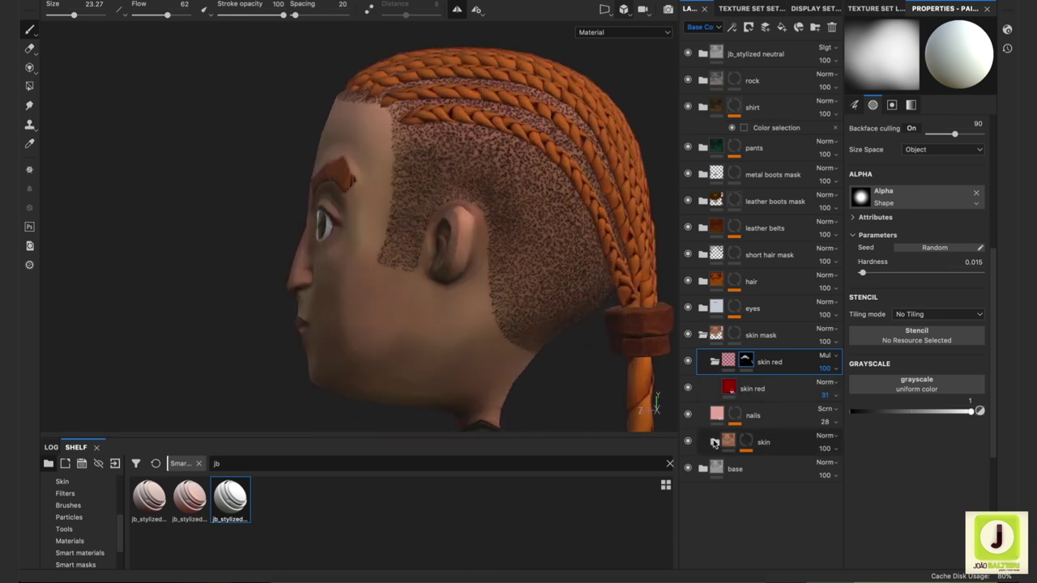
# - Toggle the skin's cavity, edges and AO layers to compare the face shading
pyautogui.scroll(-5, 765, 403)
pyautogui.scroll(-2, 765, 403)
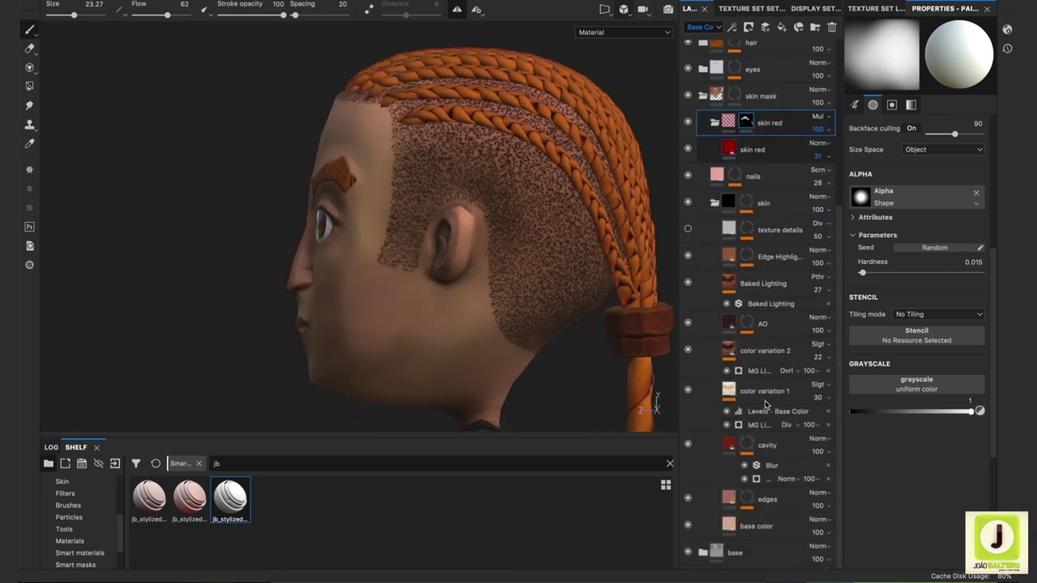
pyautogui.click(687, 446)
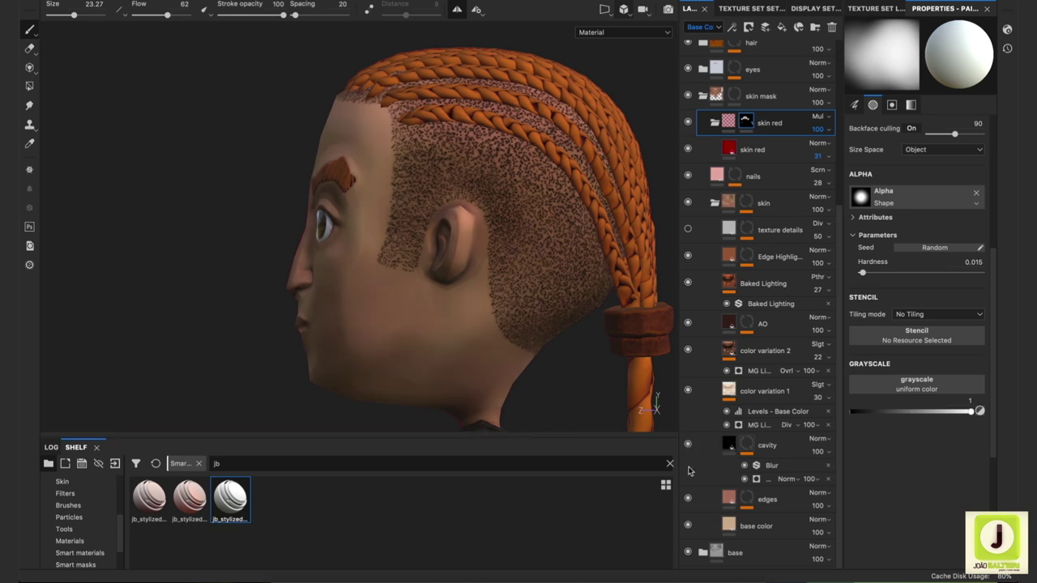
pyautogui.click(687, 500)
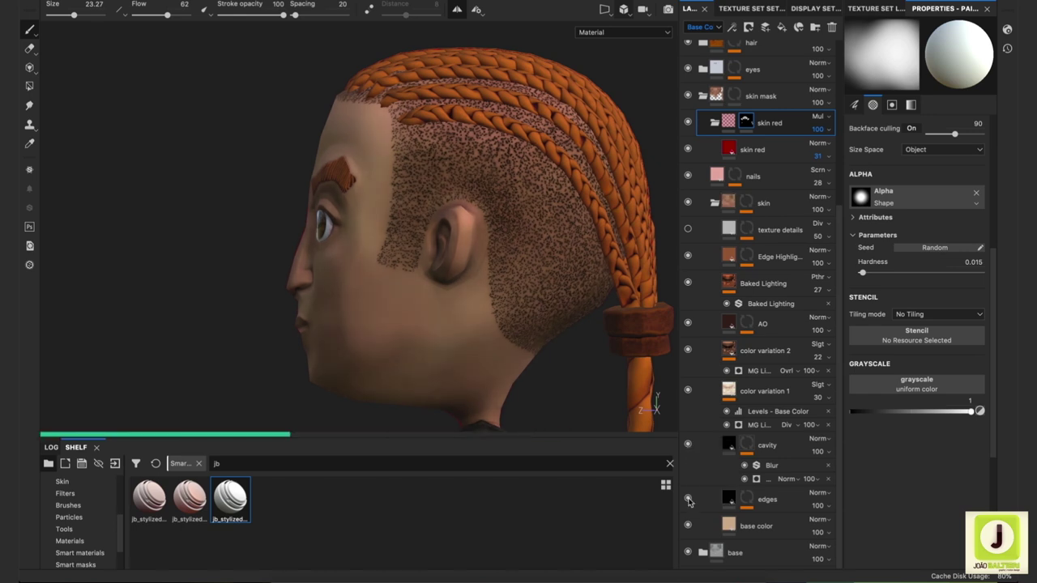
pyautogui.click(688, 323)
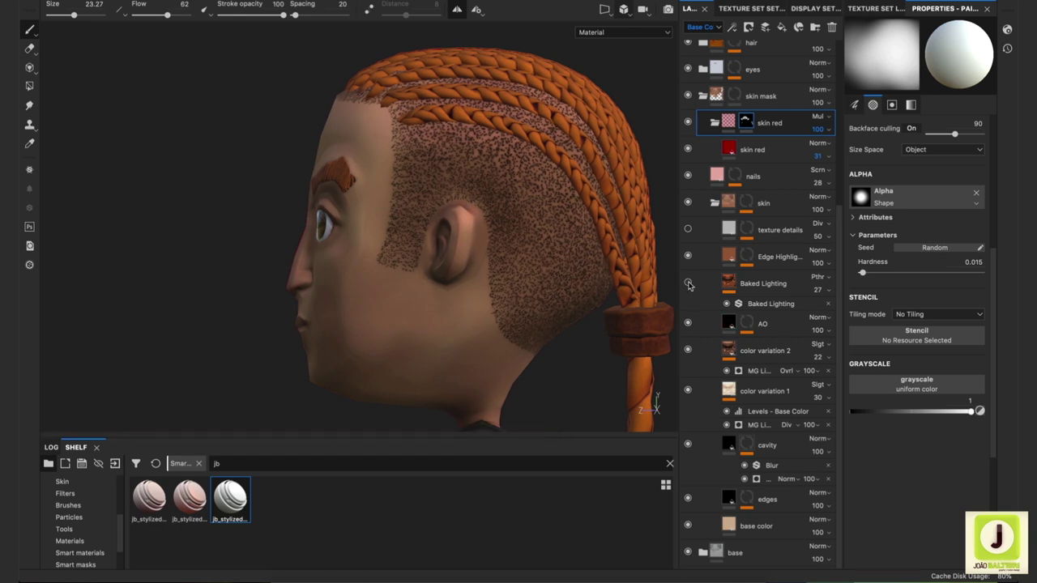
# - Toggle Baked Lighting, Edge Highlight and cavity, viewing the head from a front three-quarter angle
pyautogui.click(688, 284)
pyautogui.click(687, 255)
pyautogui.click(687, 444)
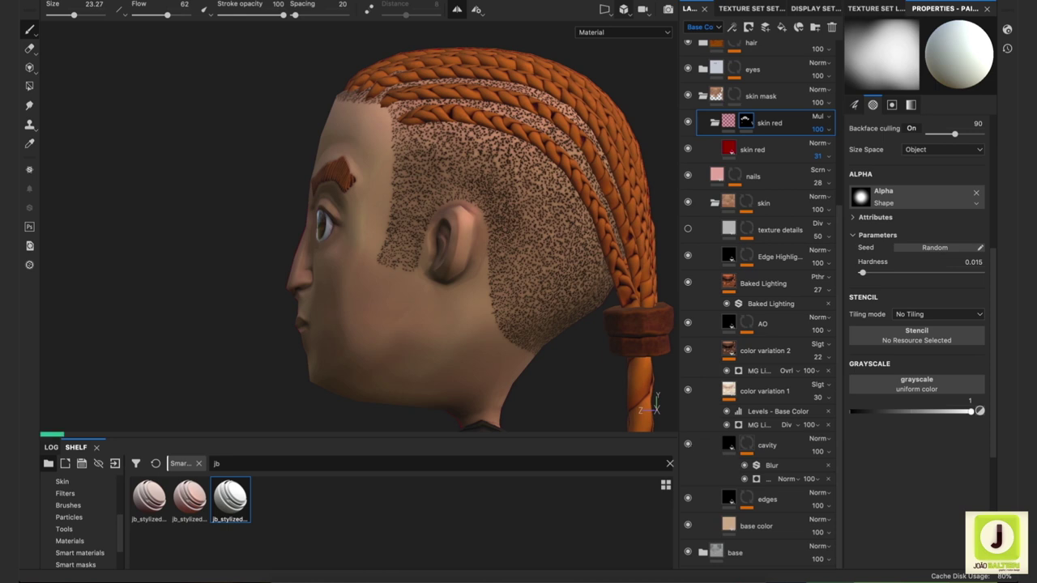
pyautogui.keyDown('alt'); pyautogui.moveTo(556, 308); pyautogui.dragTo(505, 270); pyautogui.keyUp('alt')
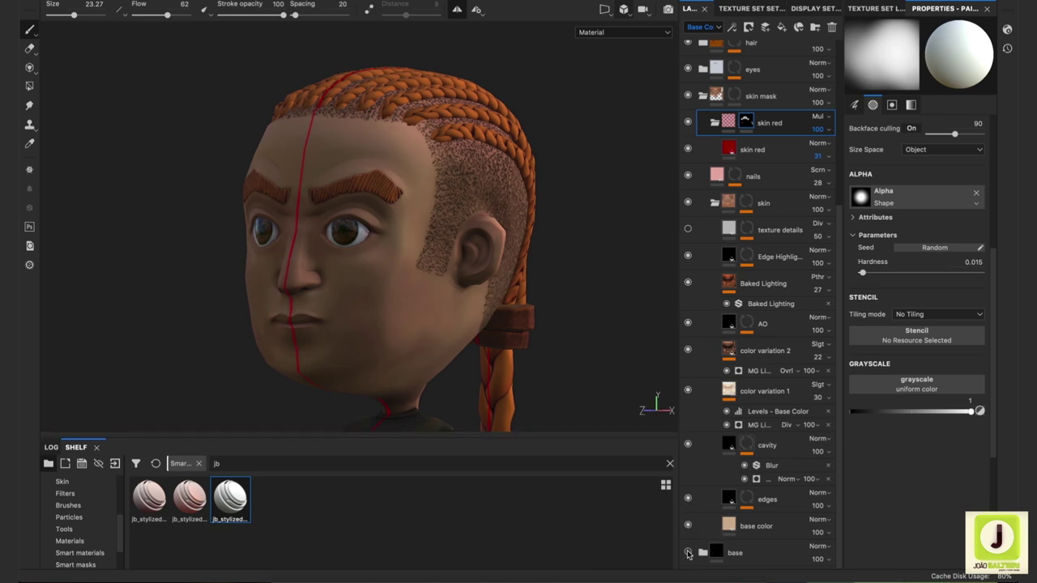
pyautogui.scroll(5, 750, 245)
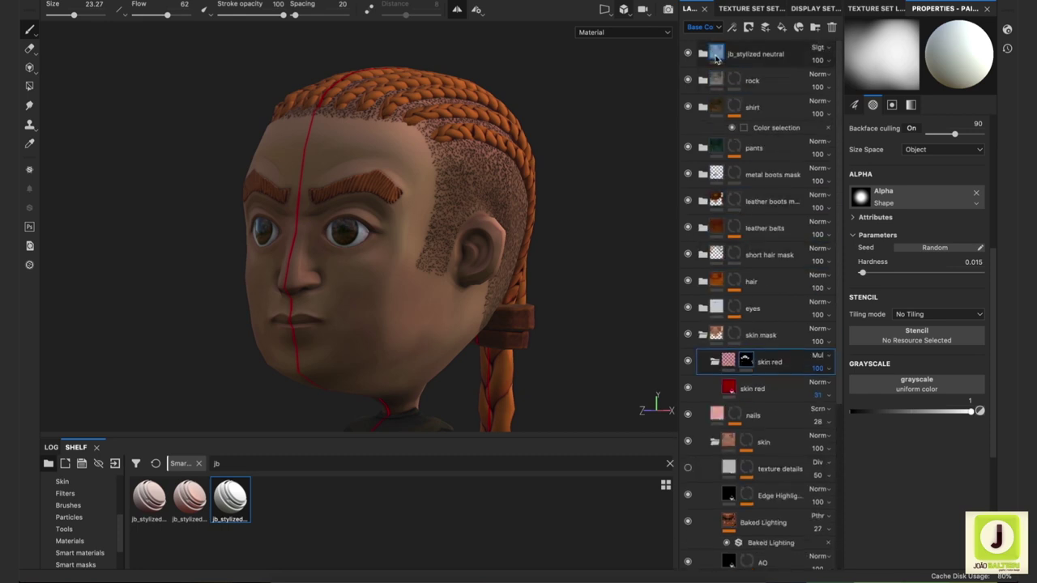
# - Select the jb_stylized neutral folder and expand it to list its layers
pyautogui.click(707, 57)
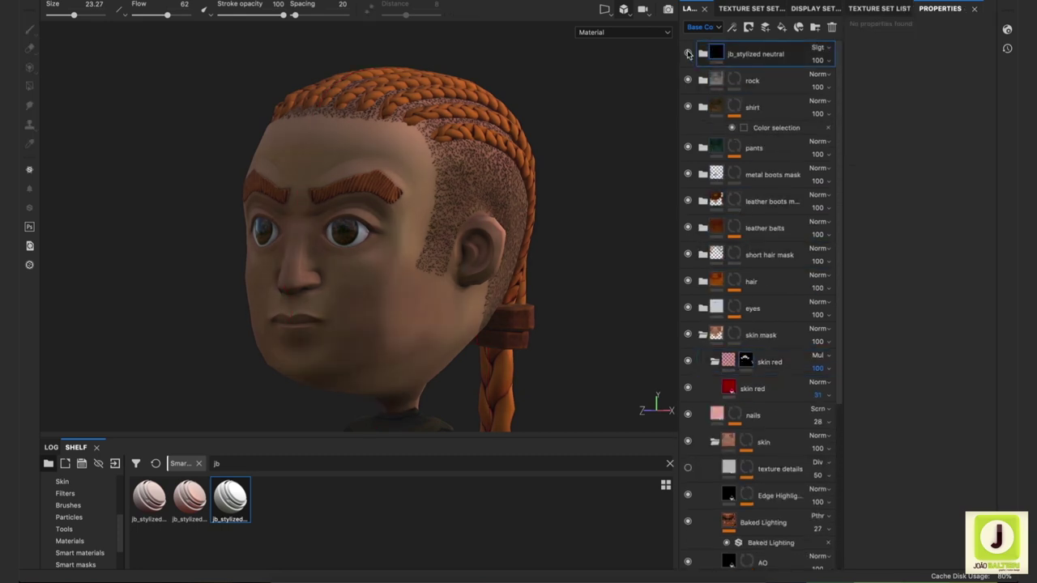
pyautogui.click(702, 54)
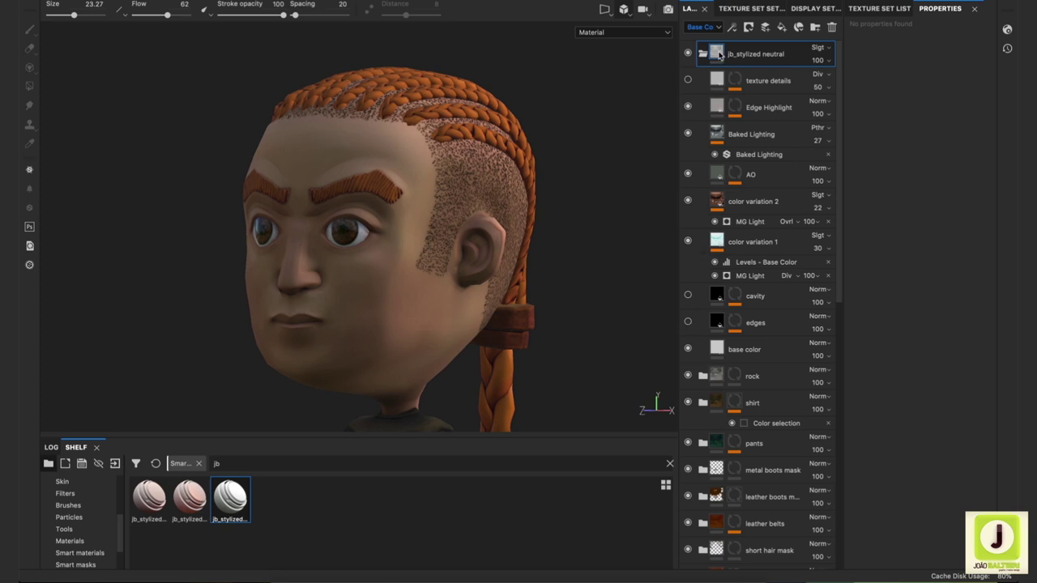
pyautogui.scroll(-5, 718, 53)
pyautogui.scroll(5, 703, 119)
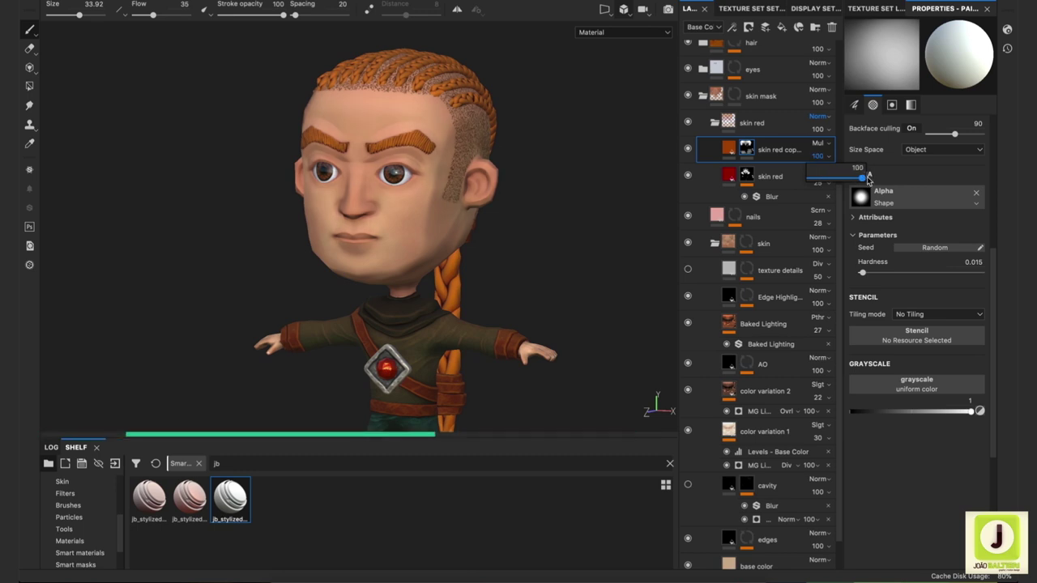
# - Set the skin red copy layer to 32 opacity, check it in base-colour view, then collapse the folders
pyautogui.moveTo(822, 180); pyautogui.dragTo(823, 177)
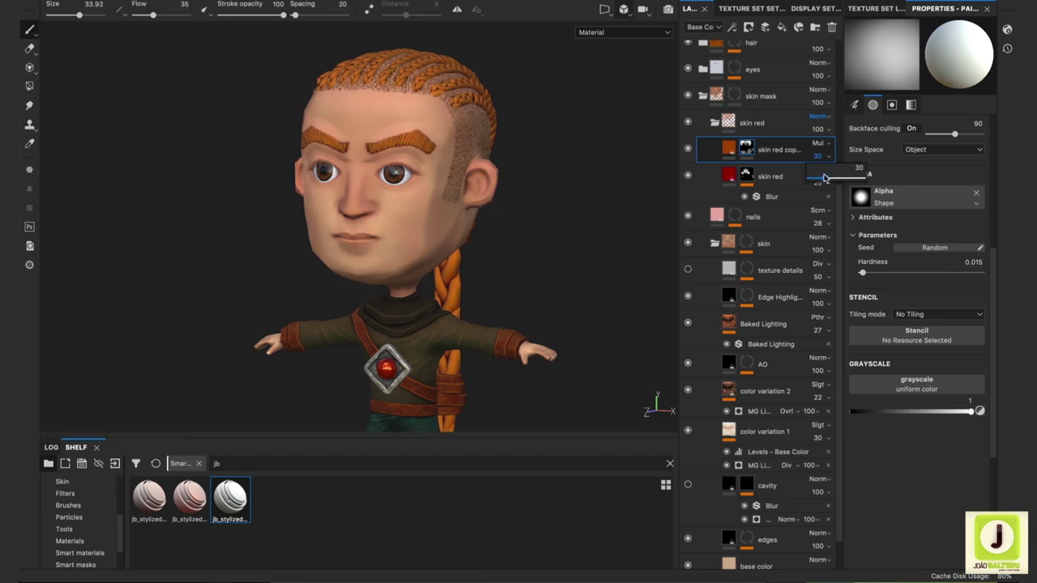
pyautogui.press('c')
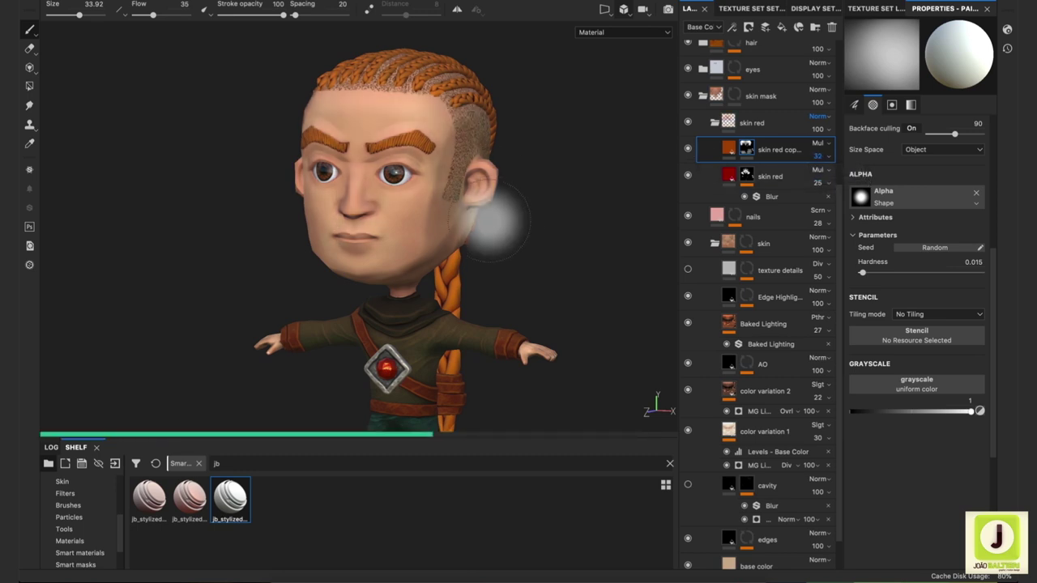
pyautogui.scroll(-3, 486, 203)
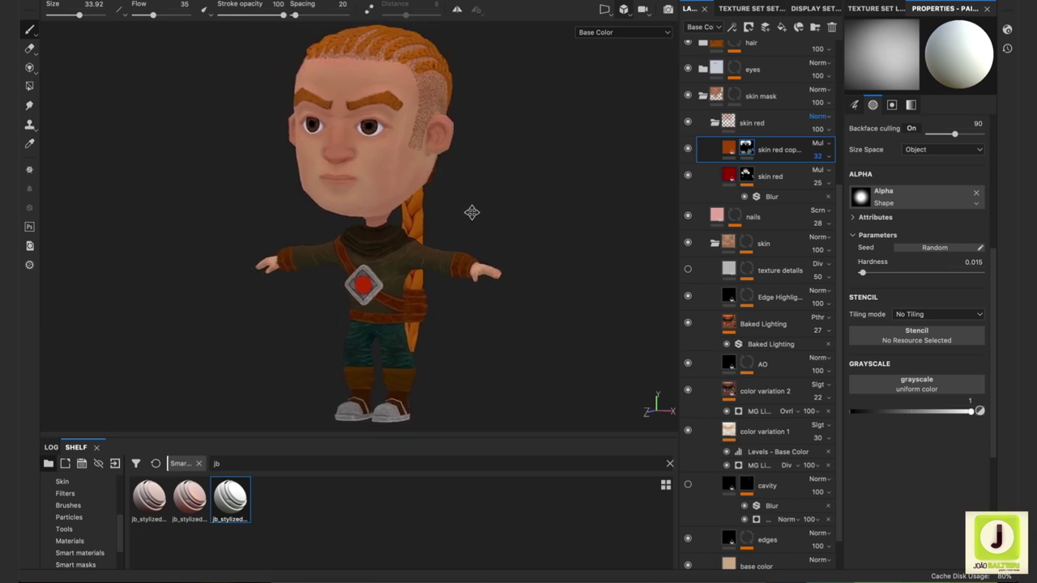
pyautogui.moveTo(471, 213)
pyautogui.keyDown('alt'); pyautogui.mouseDown()
pyautogui.moveTo(208, 208)
pyautogui.moveTo(558, 218)
pyautogui.mouseUp(); pyautogui.keyUp('alt')
pyautogui.press('m')
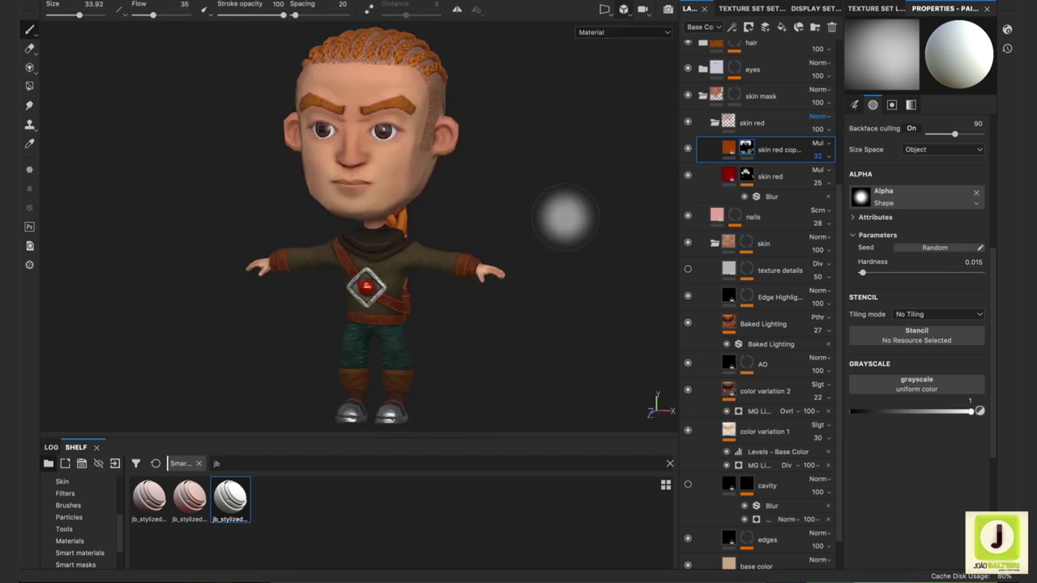
pyautogui.click(716, 81)
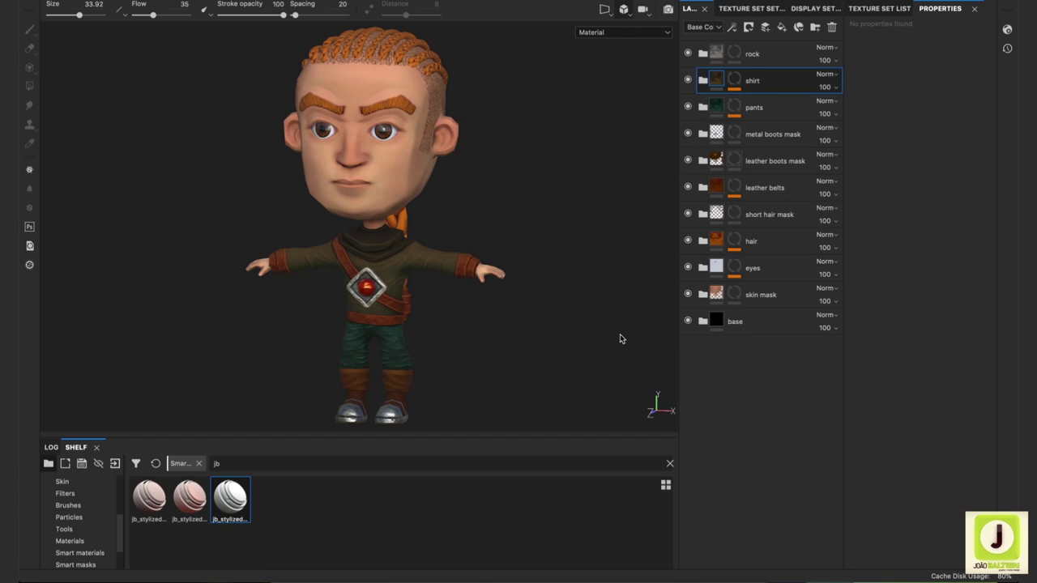
# - Expand the rock folder and inspect Fill layer 6's fill settings and colour
pyautogui.click(702, 54)
pyautogui.click(714, 84)
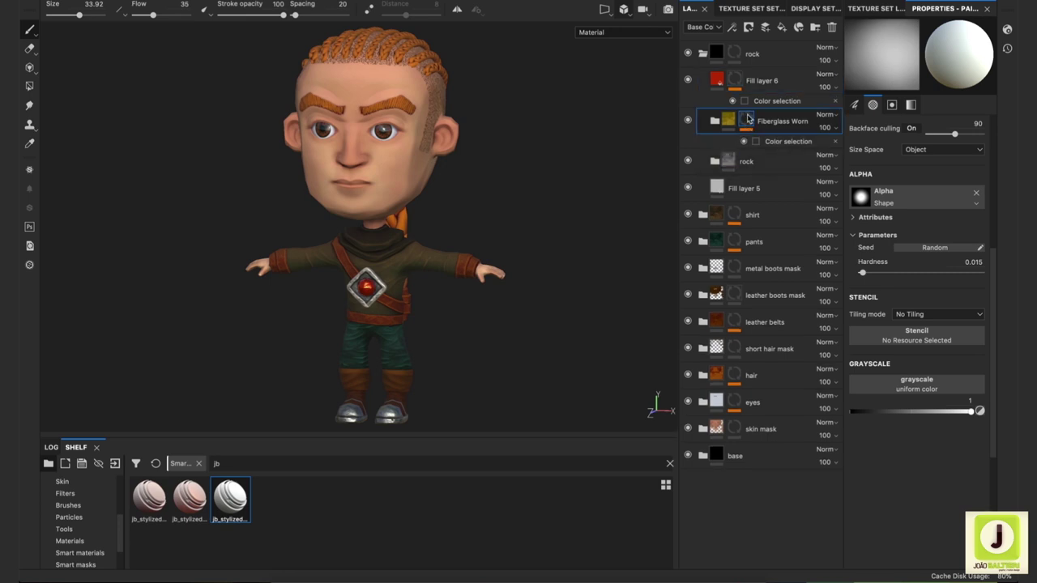
pyautogui.click(716, 82)
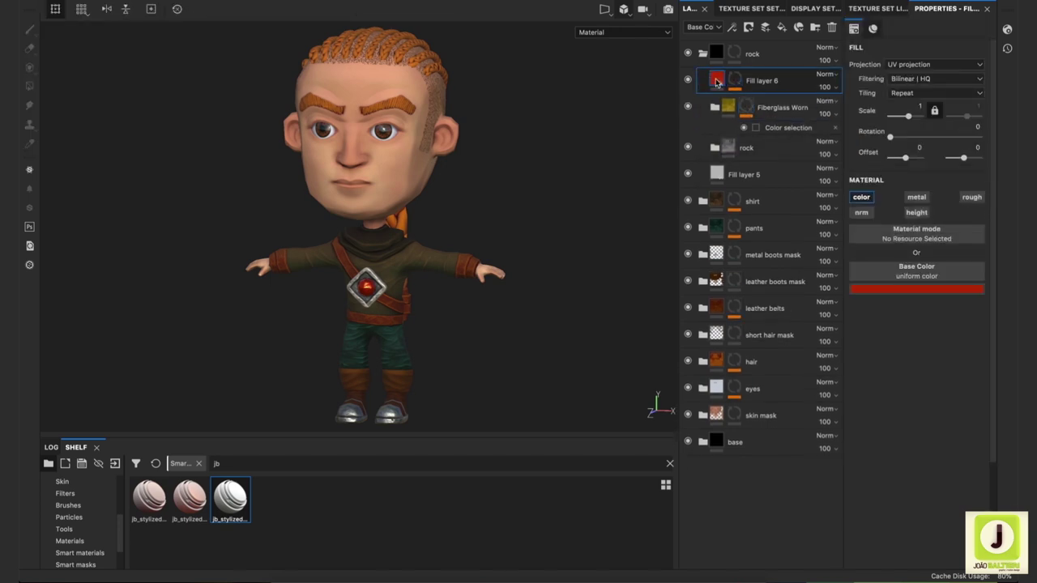
pyautogui.keyDown('alt'); pyautogui.moveTo(543, 205); pyautogui.dragTo(505, 205); pyautogui.keyUp('alt')
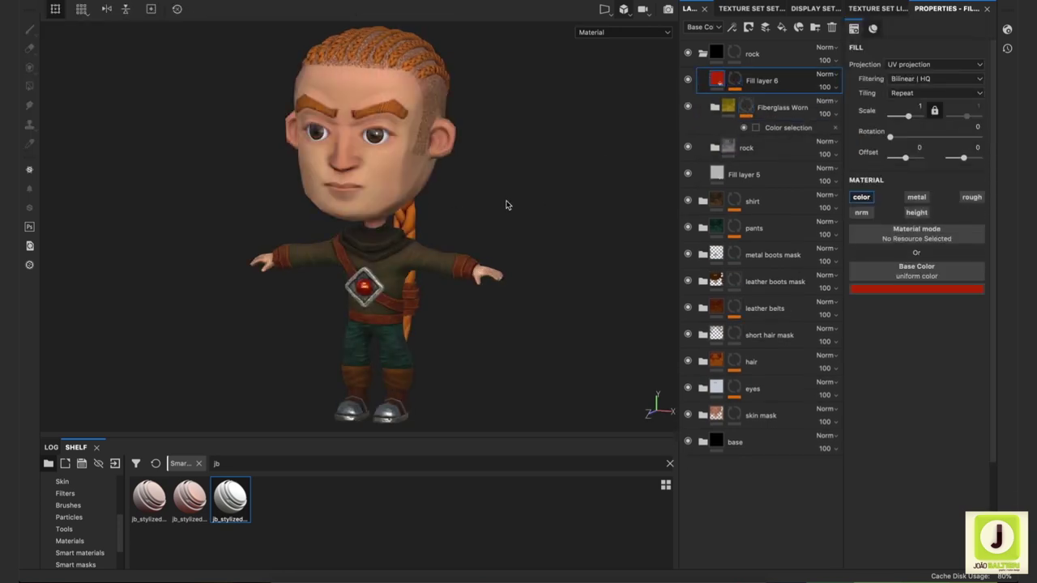
# - Enable viewport shadows in the display settings with shadow opacity at 73
pyautogui.click(812, 10)
pyautogui.click(695, 232)
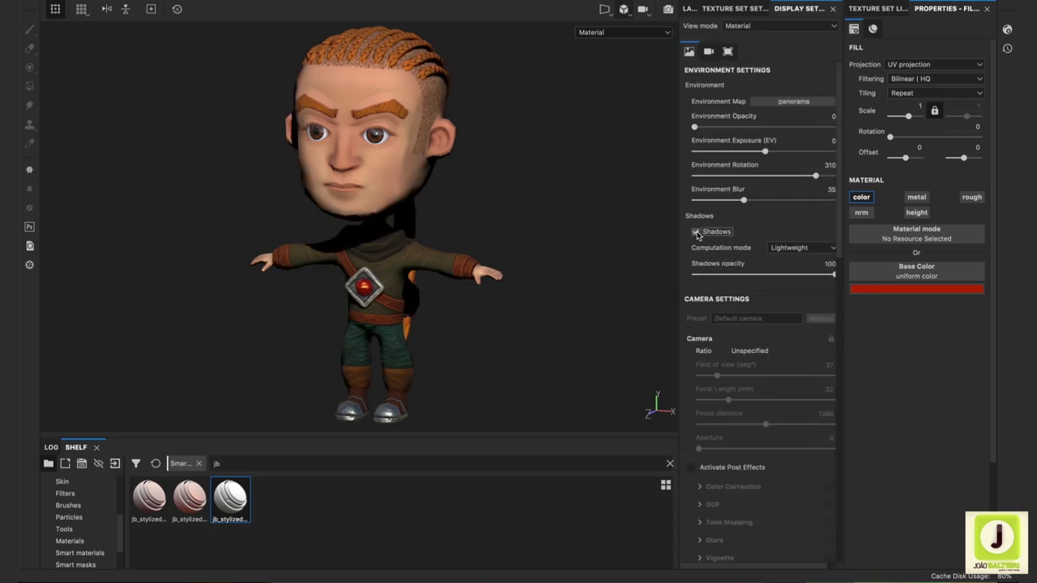
pyautogui.moveTo(833, 275); pyautogui.dragTo(797, 275)
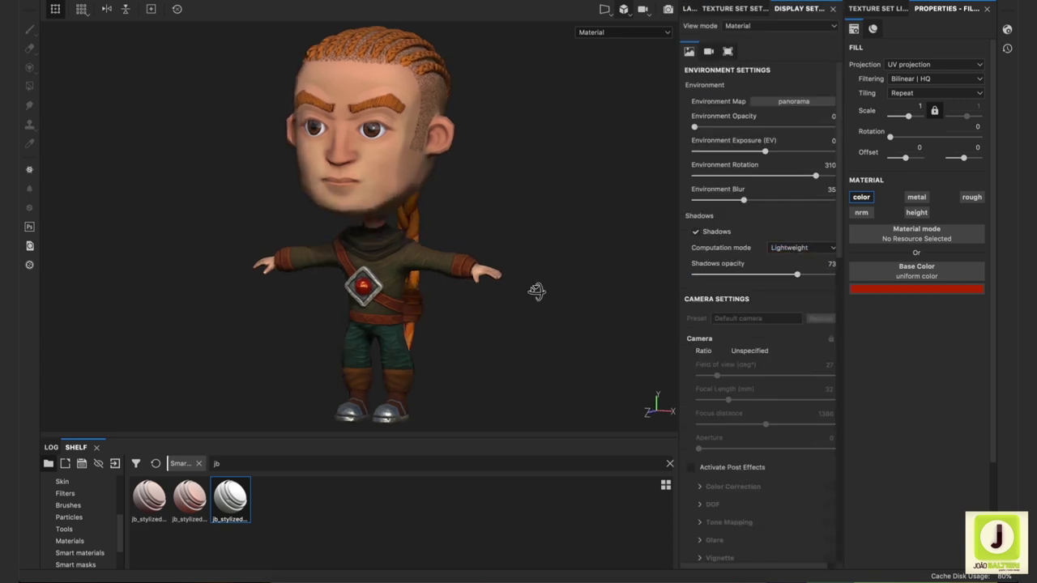